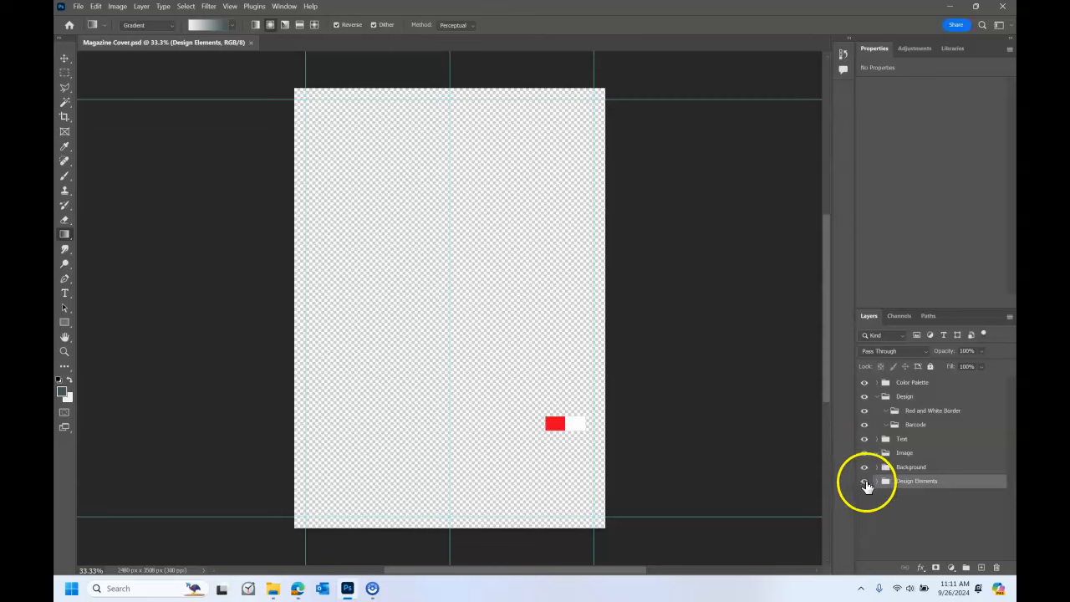
# Expand the Design Elements group and show the Time Cover Example layer
pyautogui.click(877, 480)
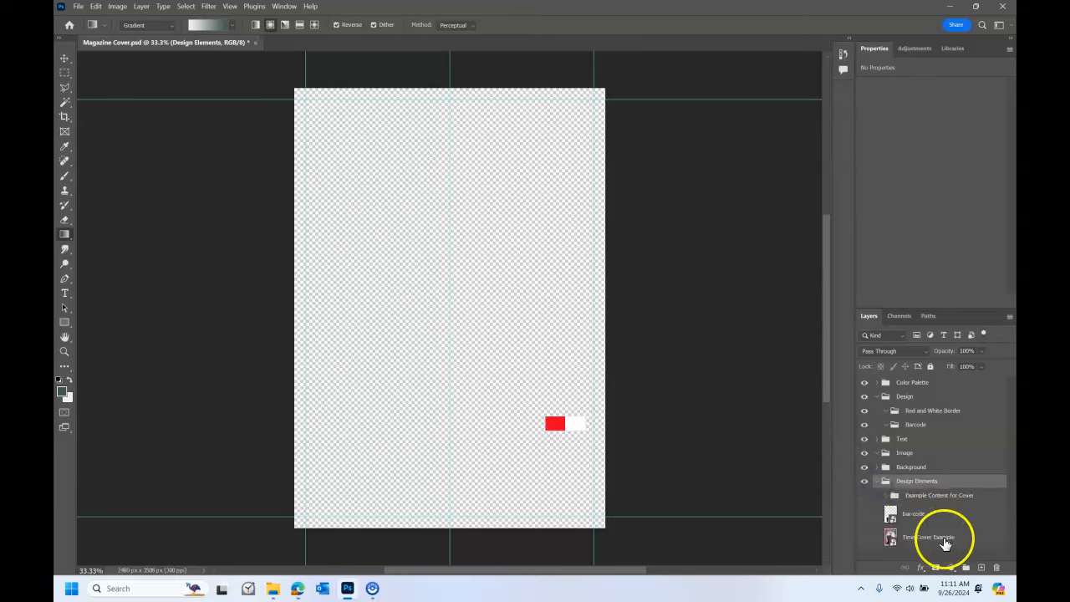
pyautogui.click(890, 495)
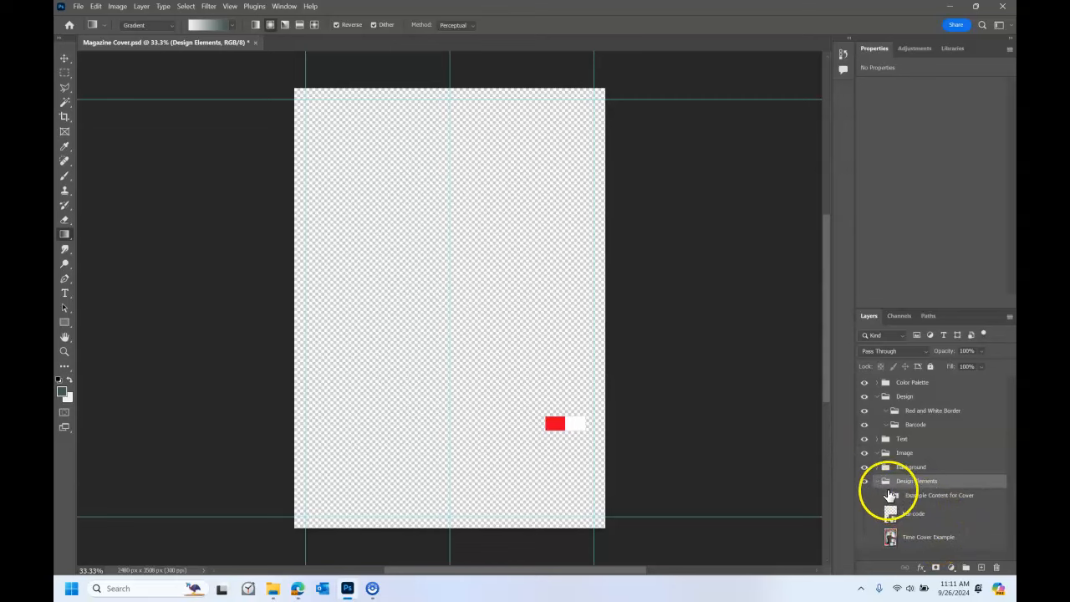
pyautogui.click(877, 482)
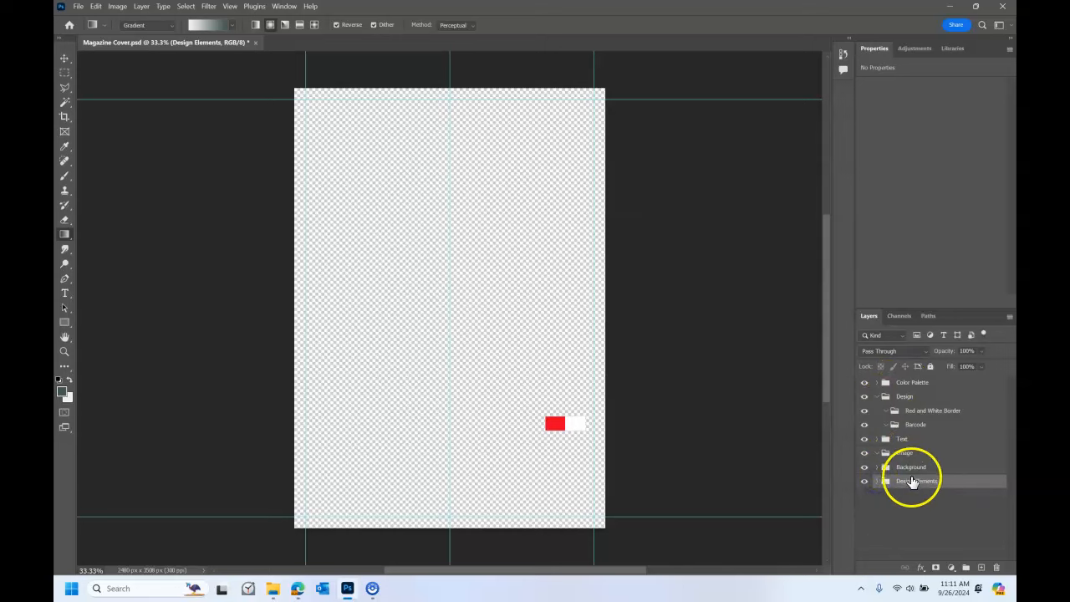
pyautogui.click(882, 482)
pyautogui.click(917, 541)
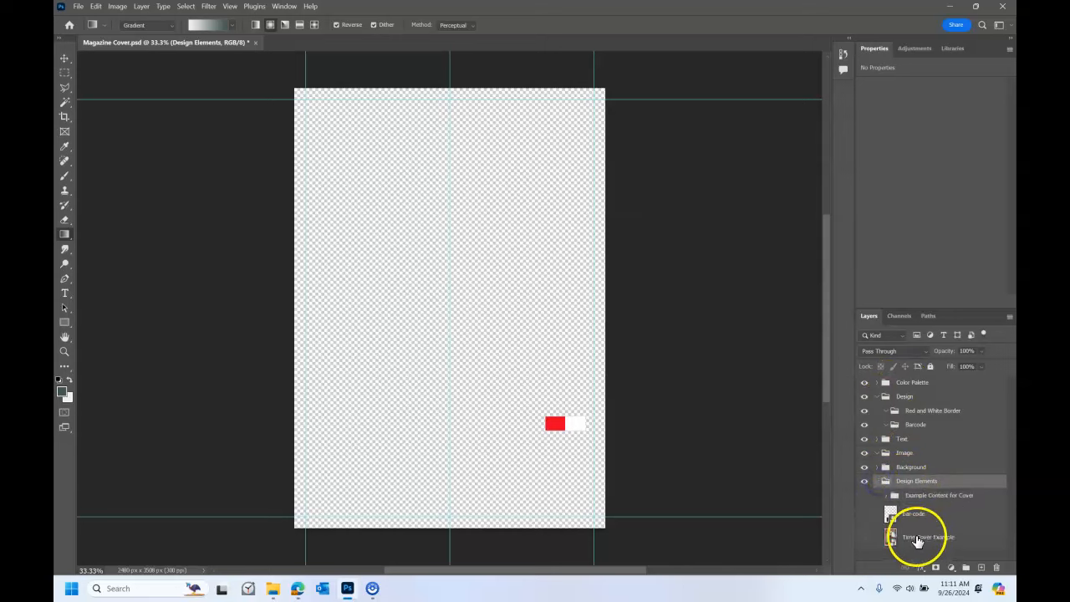
pyautogui.click(864, 539)
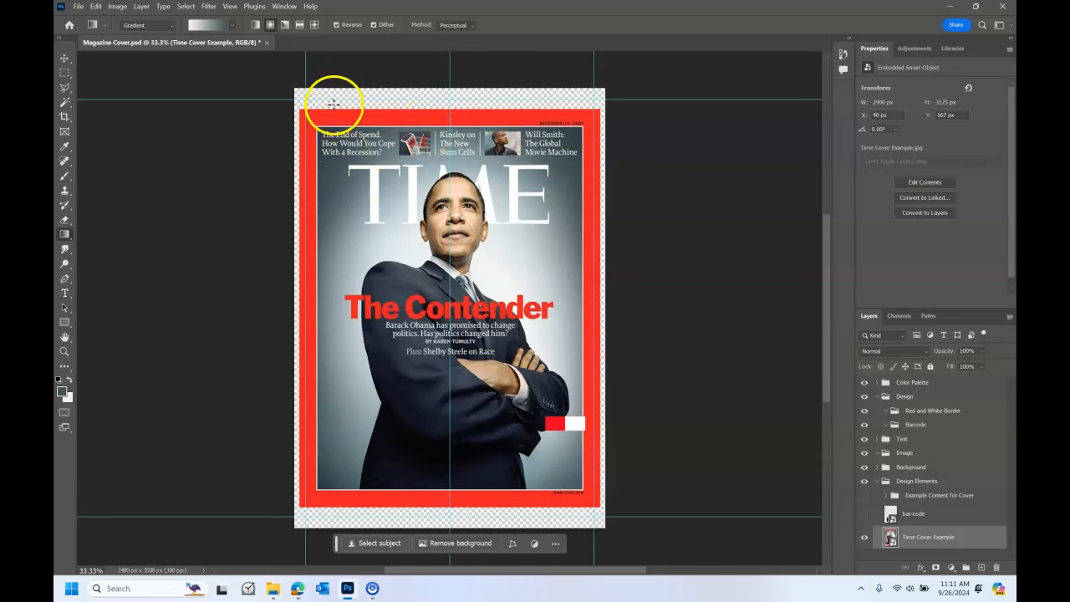
# Set the foreground color to the red sampled from the palette swatch on the canvas
pyautogui.moveTo(565, 421); pyautogui.dragTo(542, 423)
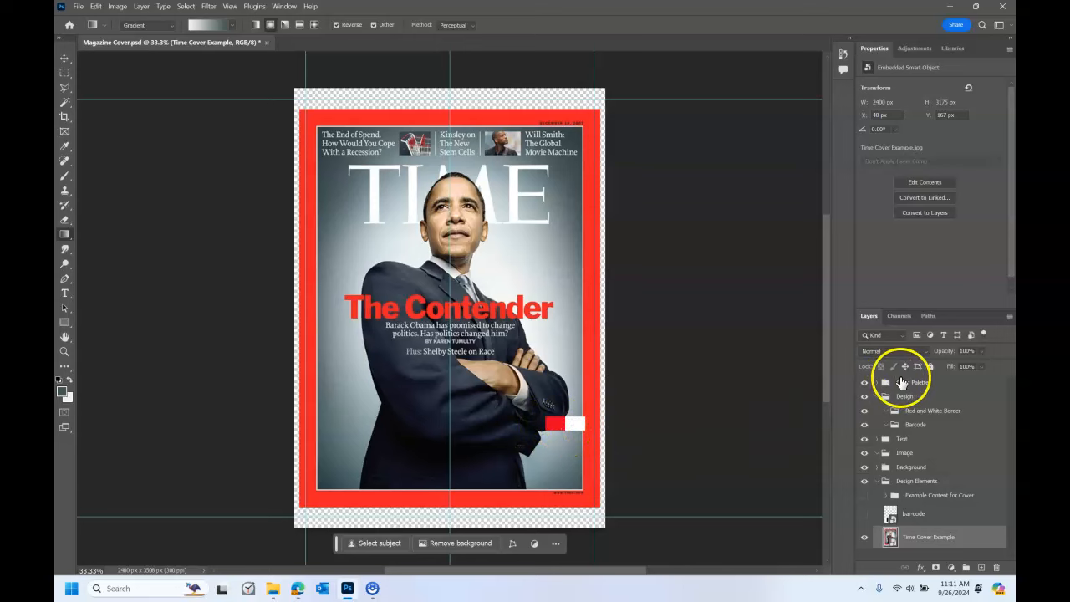
pyautogui.click(64, 392)
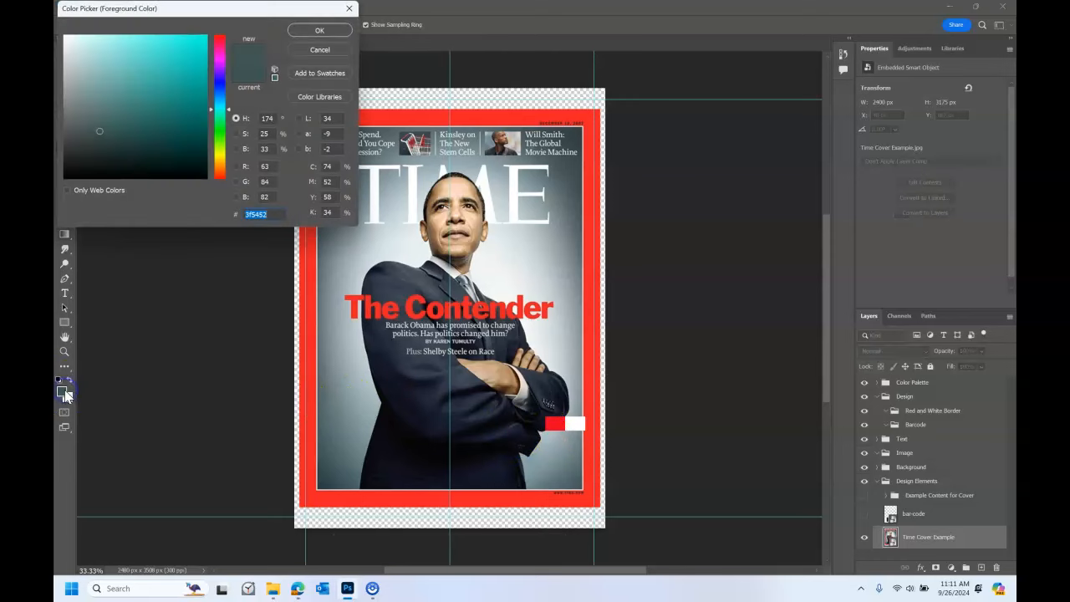
pyautogui.click(318, 50)
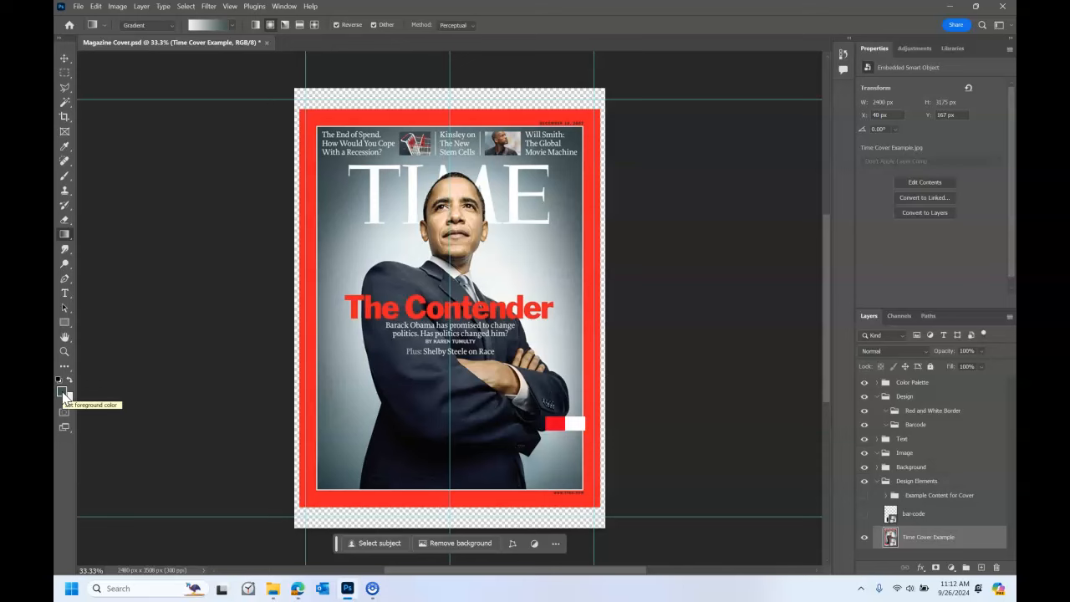
pyautogui.click(62, 391)
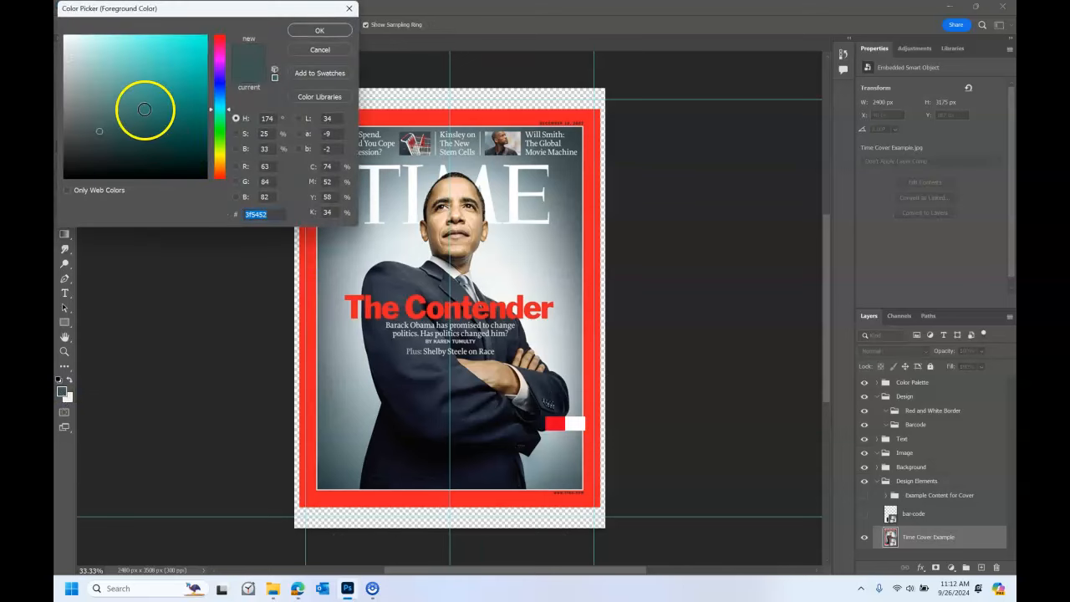
pyautogui.click(221, 37)
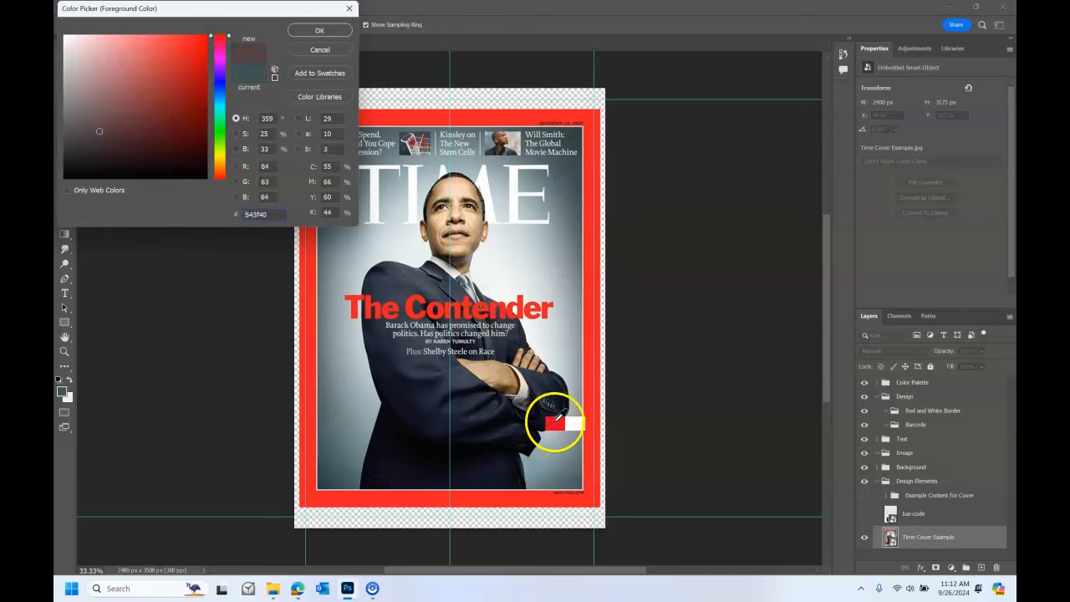
pyautogui.click(559, 418)
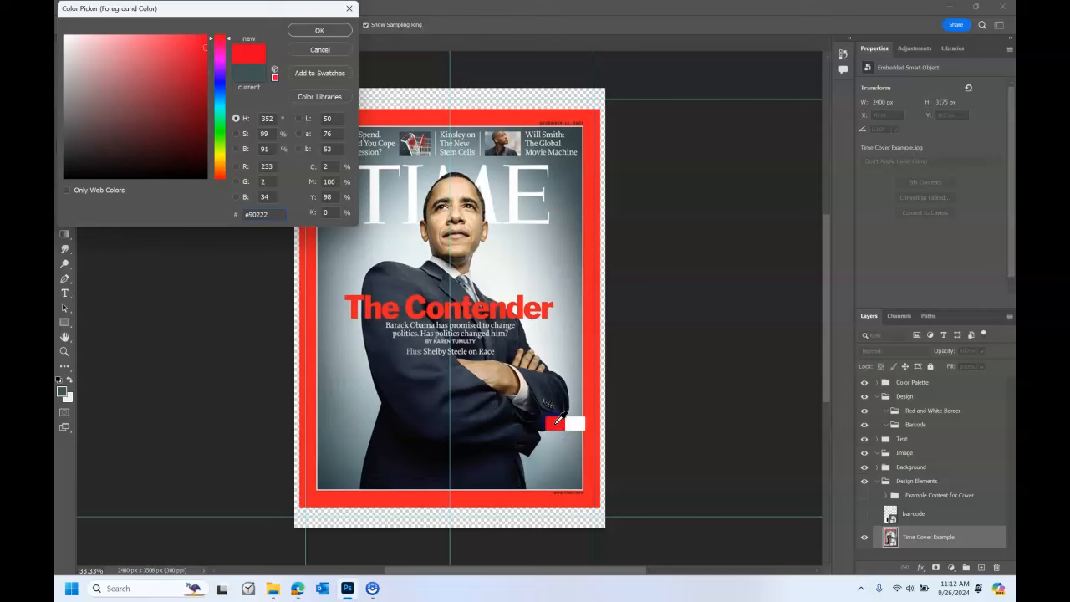
pyautogui.click(315, 32)
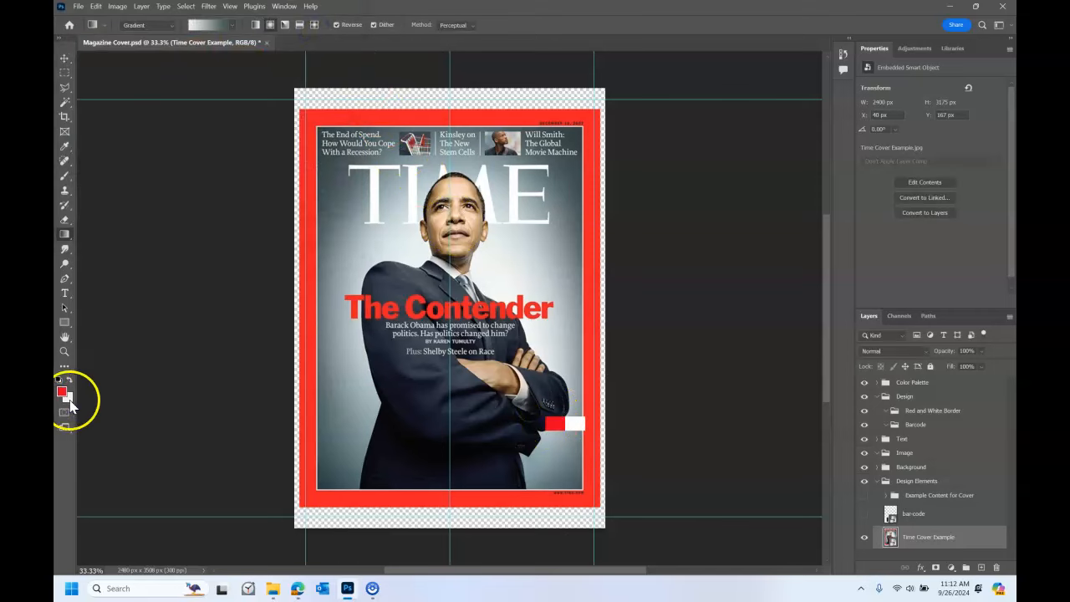
# Set the background color to the white sampled from the palette swatch, and hide the Color Palette group
pyautogui.click(70, 400)
pyautogui.click(575, 424)
pyautogui.click(326, 32)
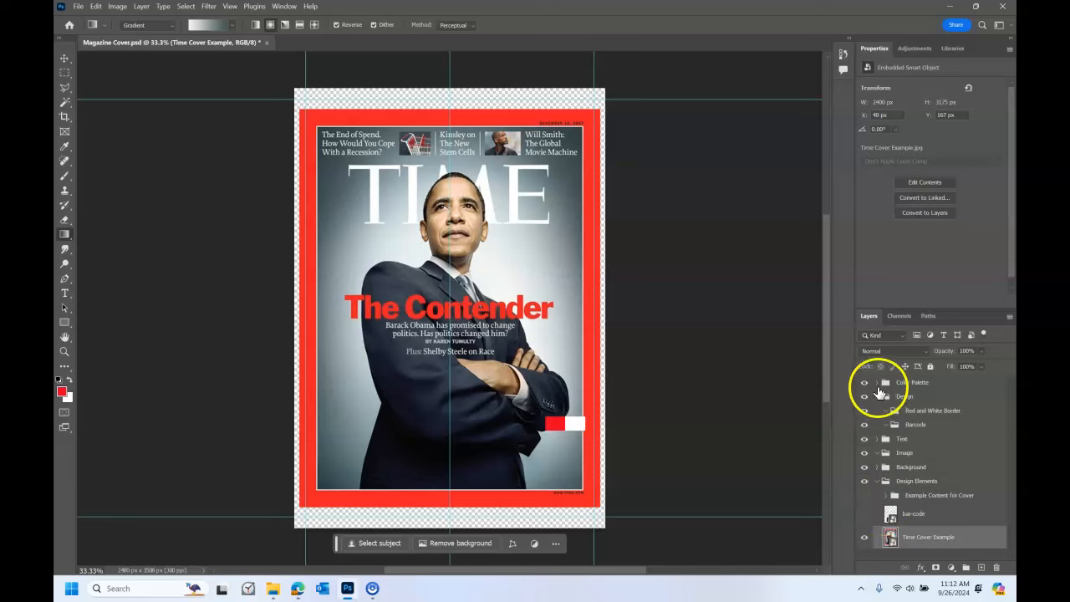
pyautogui.click(863, 385)
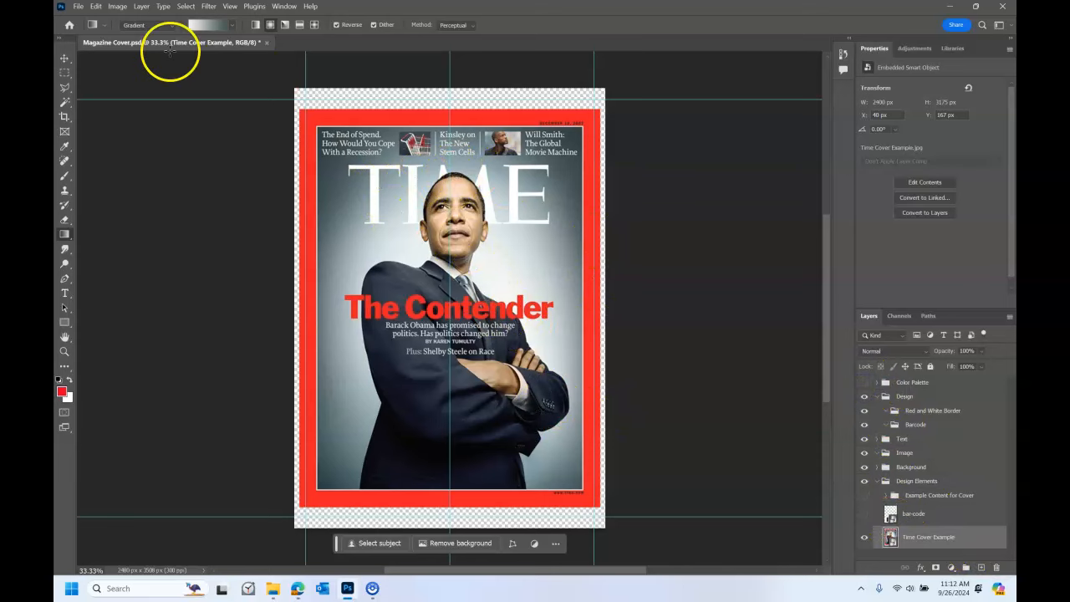
# Stretch the Time Cover Example image to fill the whole 2480 × 3508 px canvas
pyautogui.click(63, 59)
pyautogui.moveTo(299, 107); pyautogui.dragTo(298, 95)
pyautogui.moveTo(602, 507); pyautogui.dragTo(609, 526)
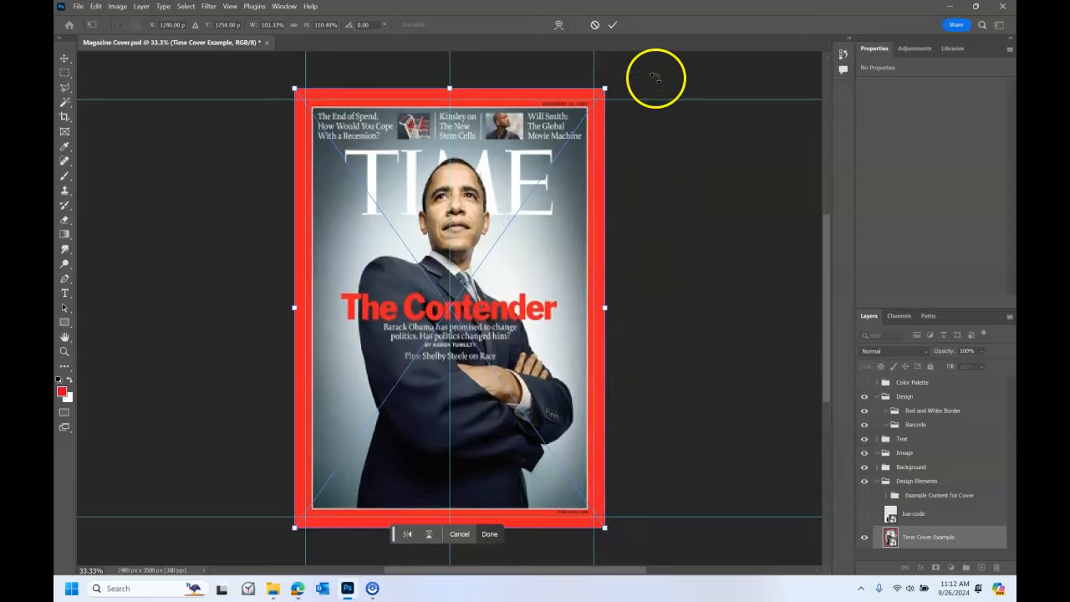
pyautogui.click(612, 24)
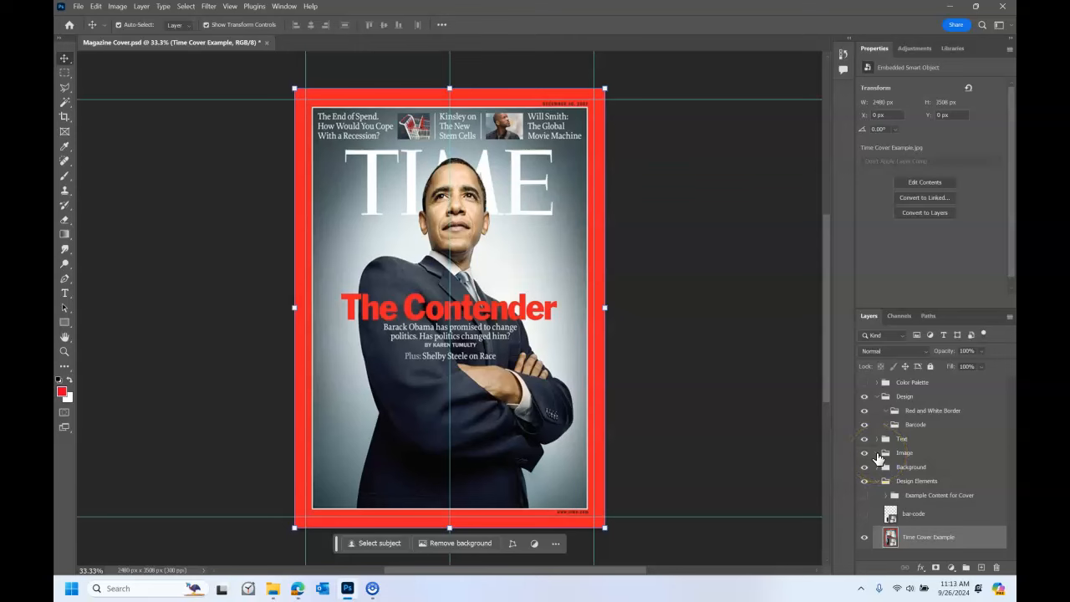
# Add a new layer inside the Red and White Border group and name it "border", keeping the Time Cover Example visible
pyautogui.click(904, 398)
pyautogui.click(943, 412)
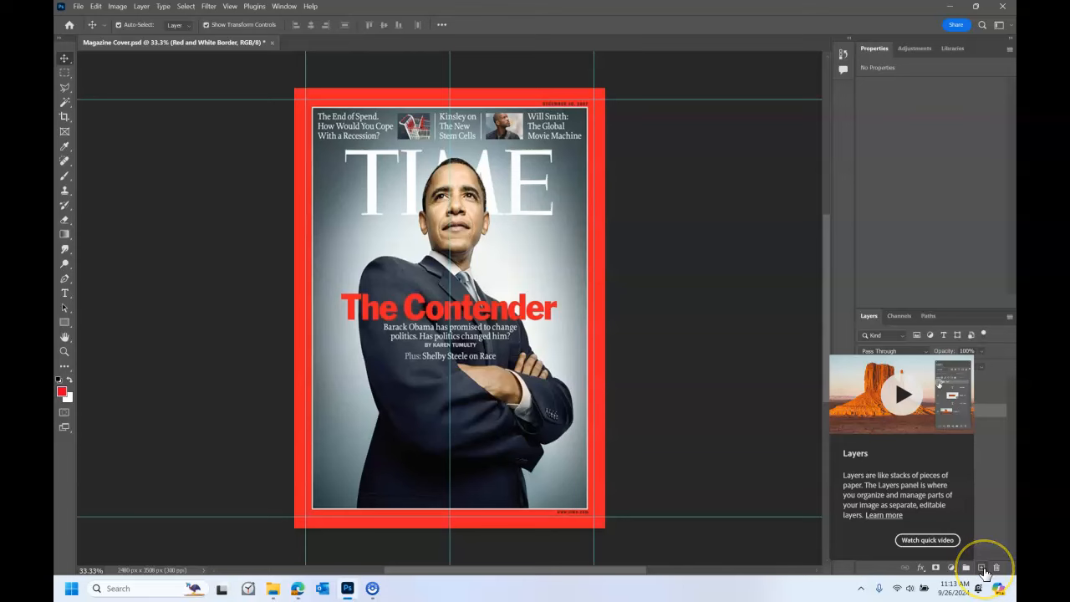
pyautogui.click(984, 572)
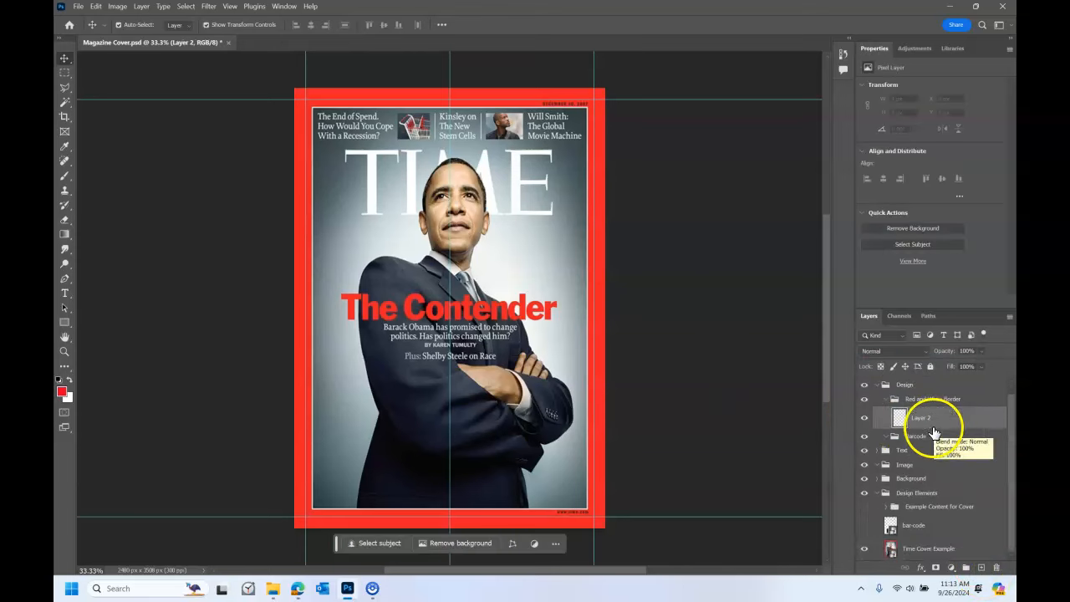
pyautogui.click(866, 549)
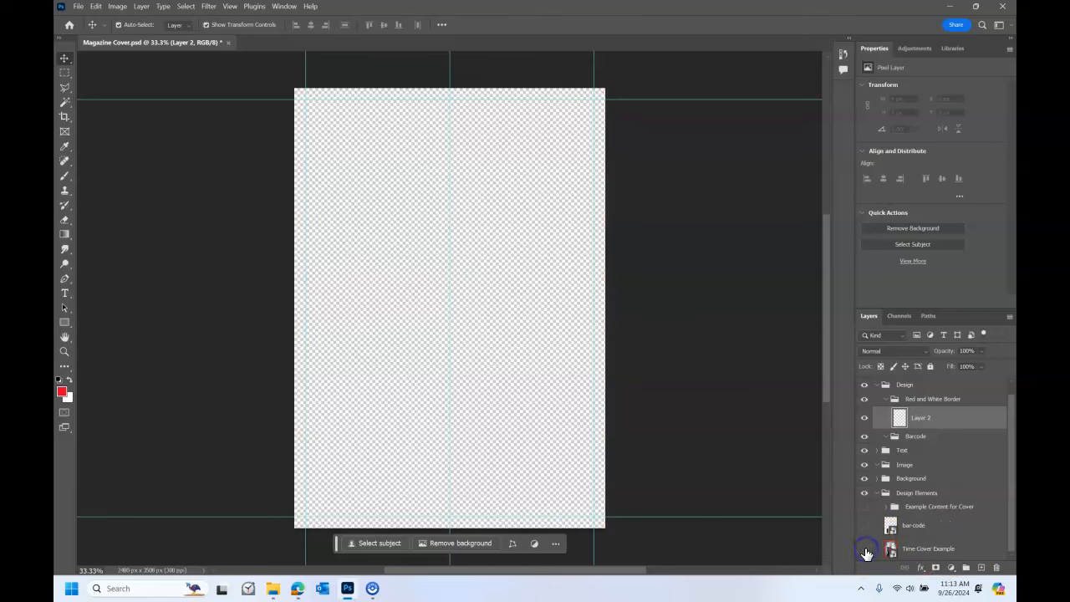
pyautogui.click(865, 550)
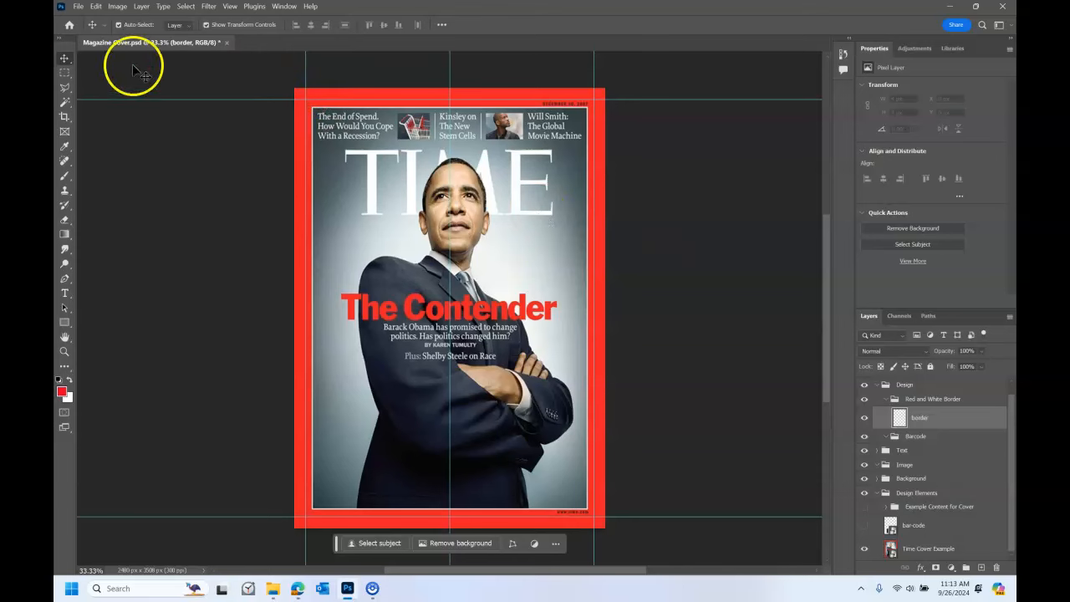
# Select the entire canvas with a rectangular marquee and make the border layer active
pyautogui.click(66, 74)
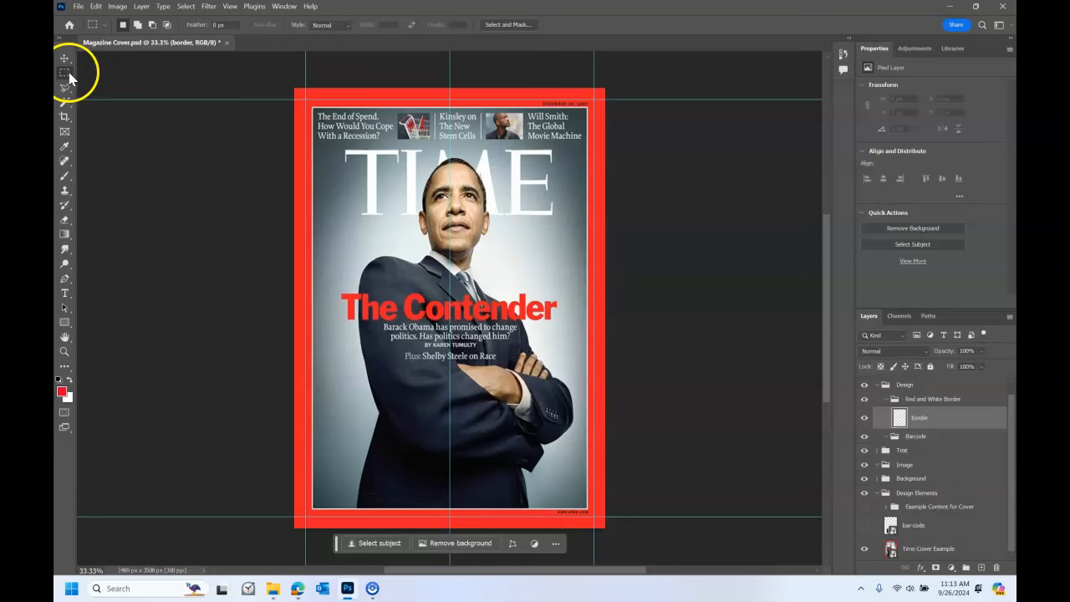
pyautogui.moveTo(278, 79); pyautogui.dragTo(660, 546)
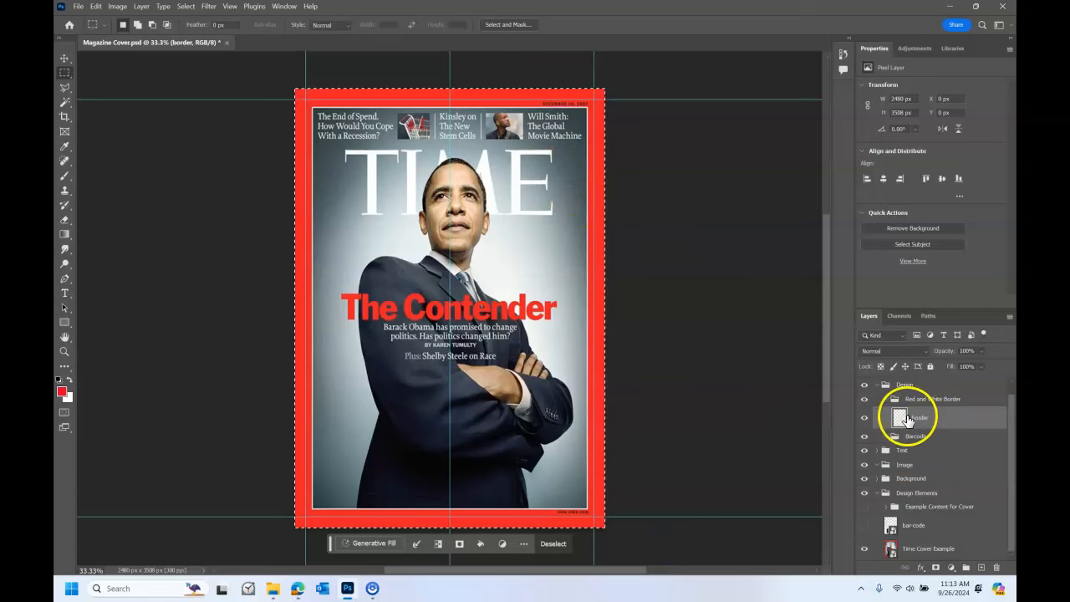
pyautogui.click(913, 552)
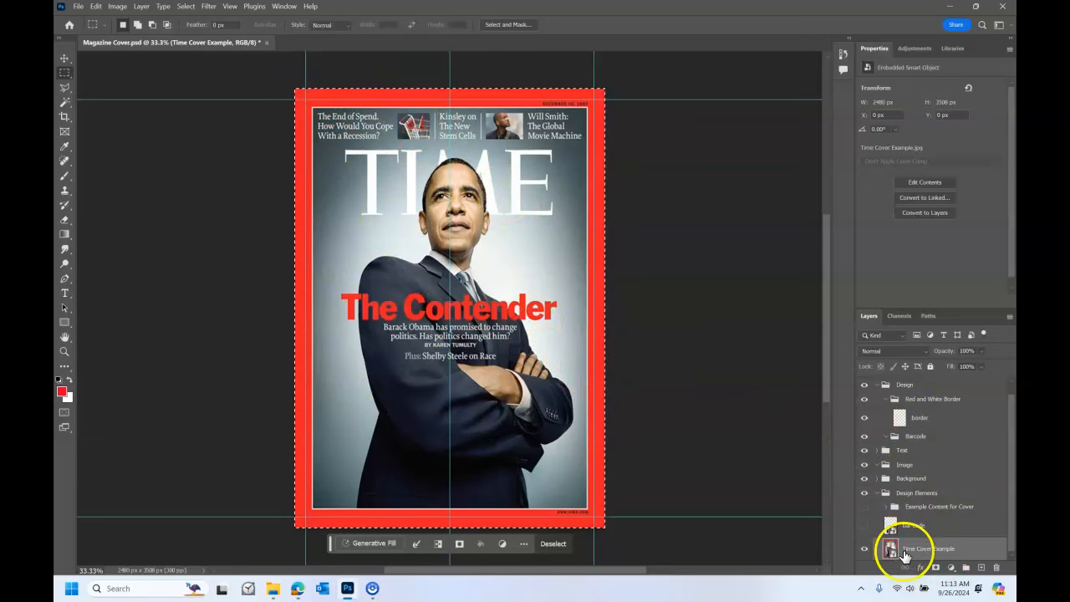
pyautogui.click(922, 417)
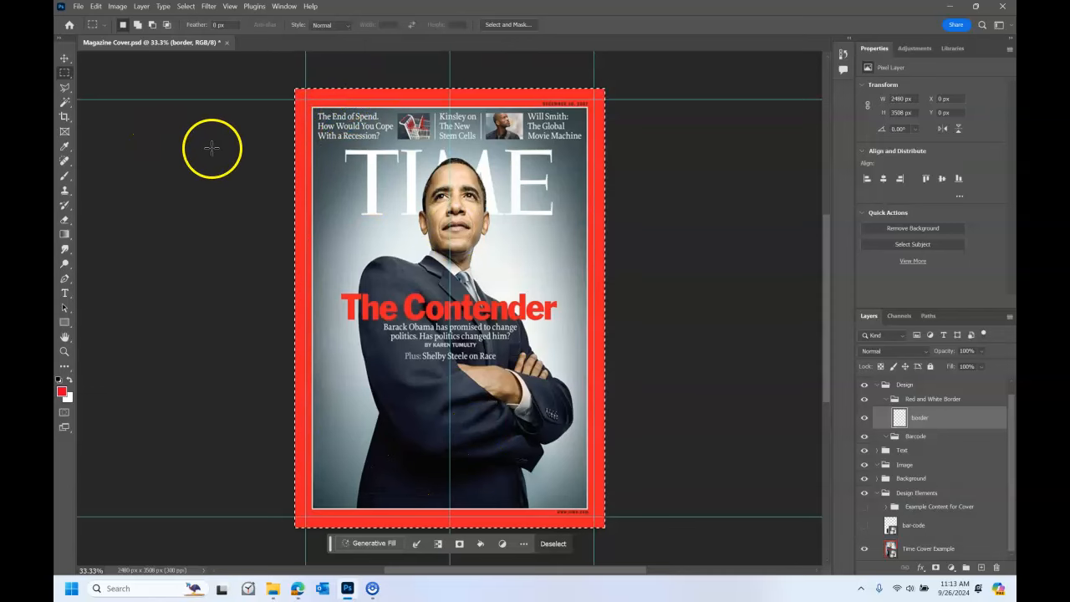
# Fill the selected area of the border layer with the red foreground color and deselect it
pyautogui.click(98, 7)
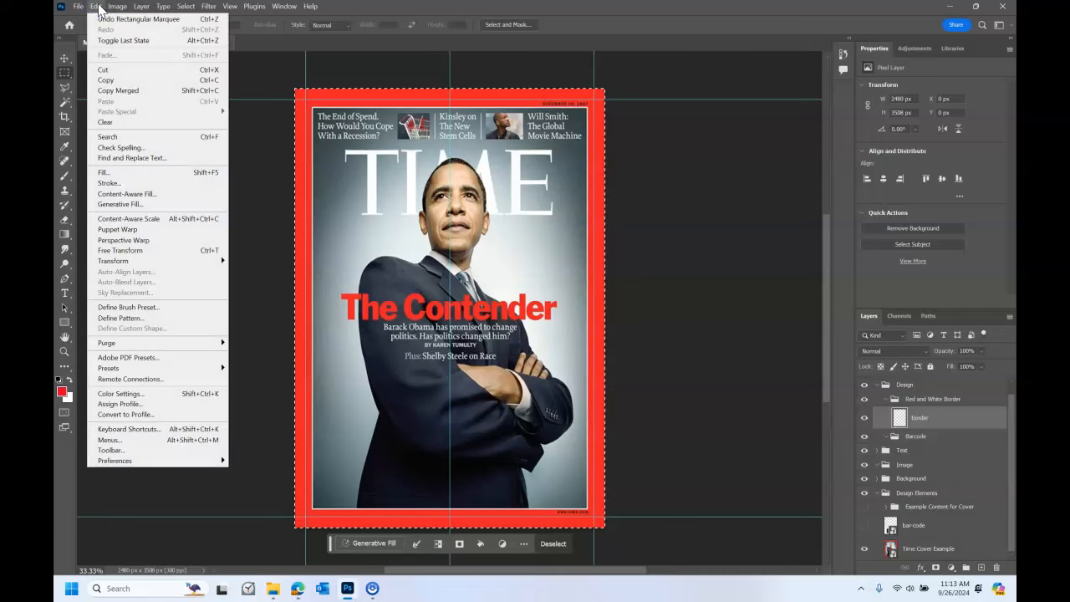
pyautogui.click(414, 8)
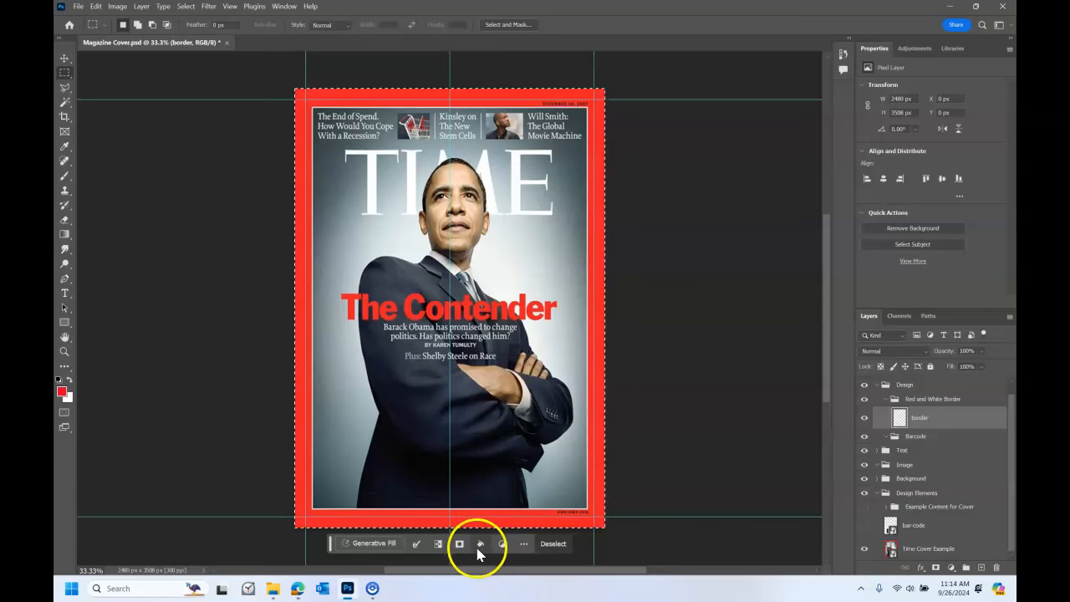
pyautogui.click(481, 544)
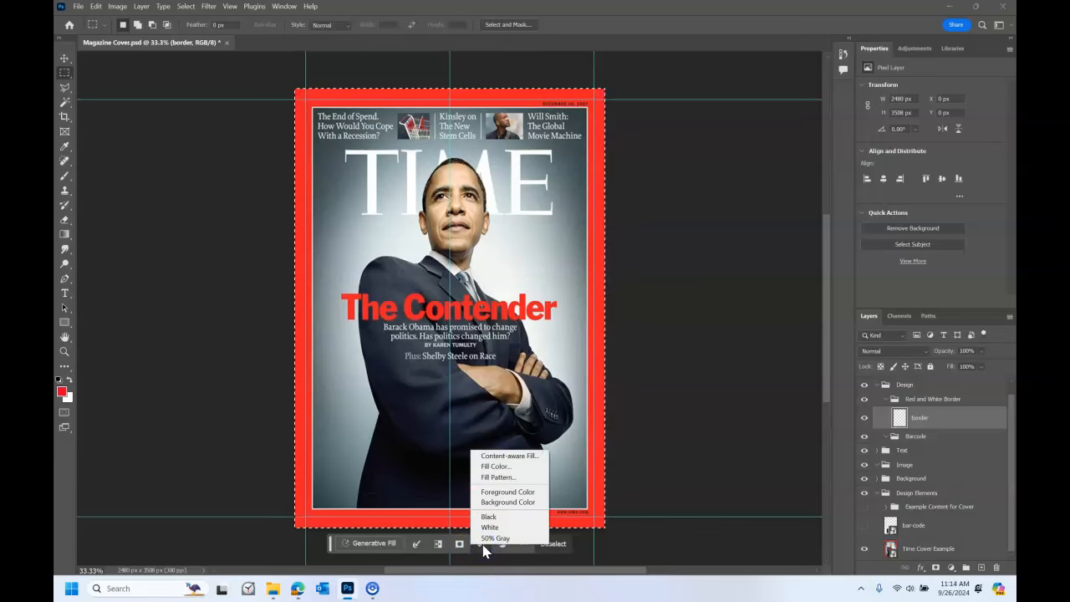
pyautogui.click(506, 493)
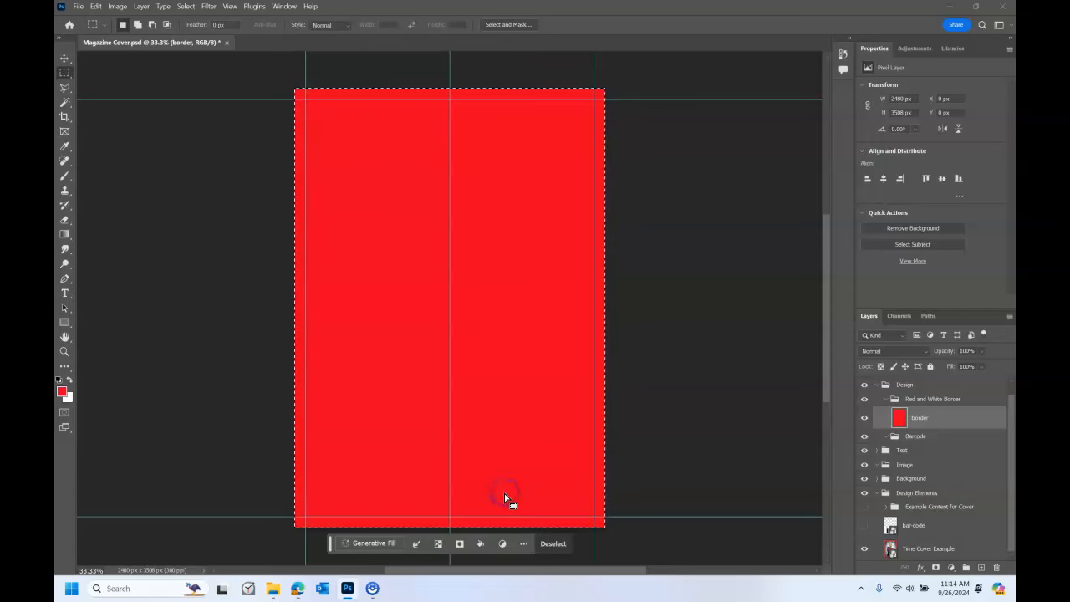
pyautogui.click(275, 78)
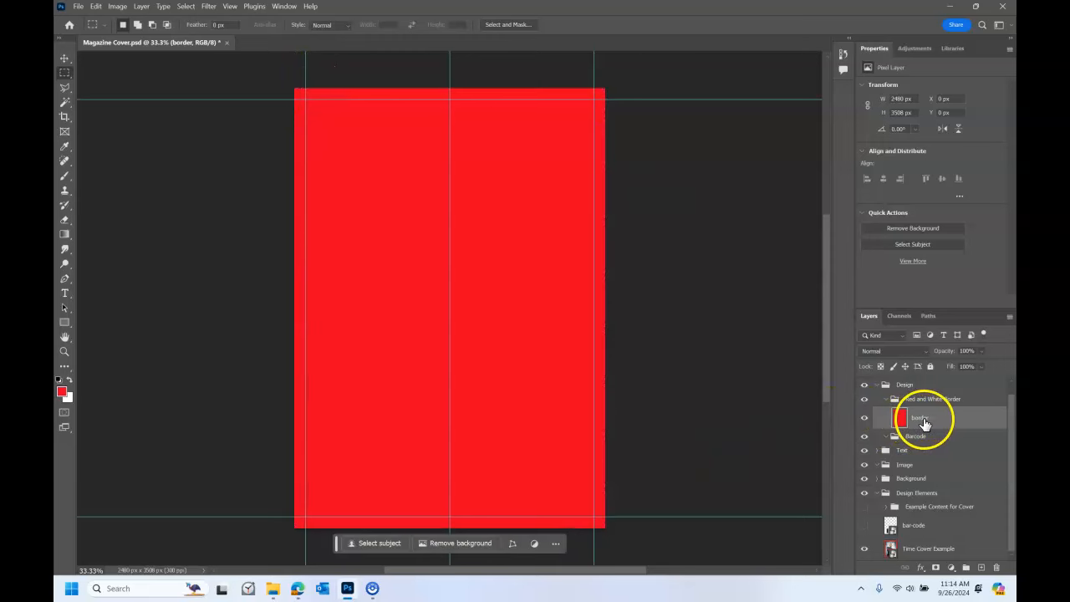
pyautogui.moveTo(313, 100); pyautogui.dragTo(331, 196)
pyautogui.click(330, 119)
pyautogui.moveTo(334, 137); pyautogui.dragTo(534, 443)
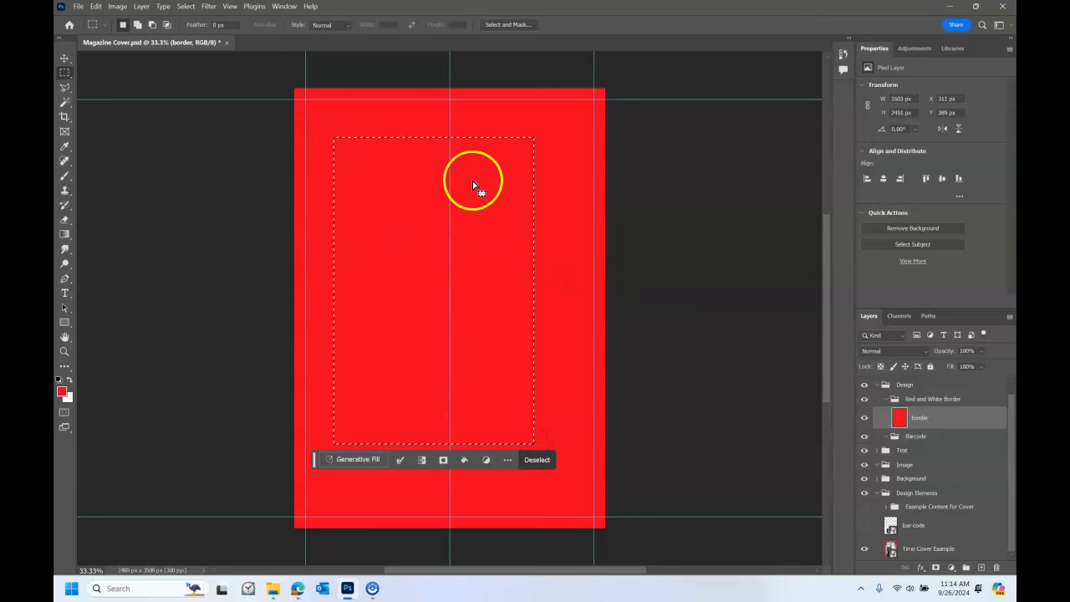
pyautogui.click(313, 138)
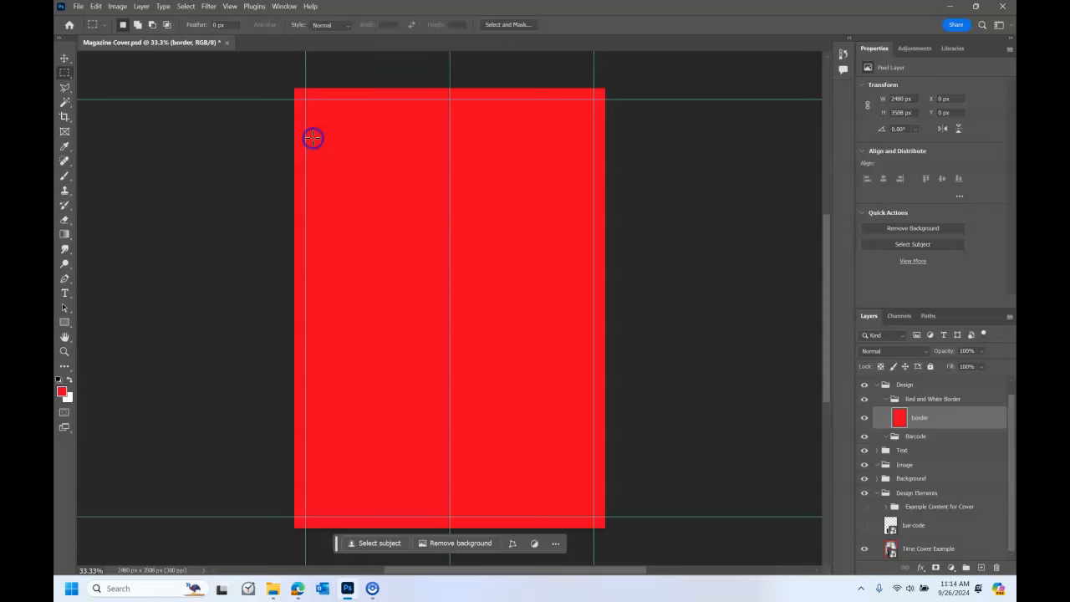
# Make the border layer active and lower its opacity to 40% to reveal the example cover underneath
pyautogui.click(928, 552)
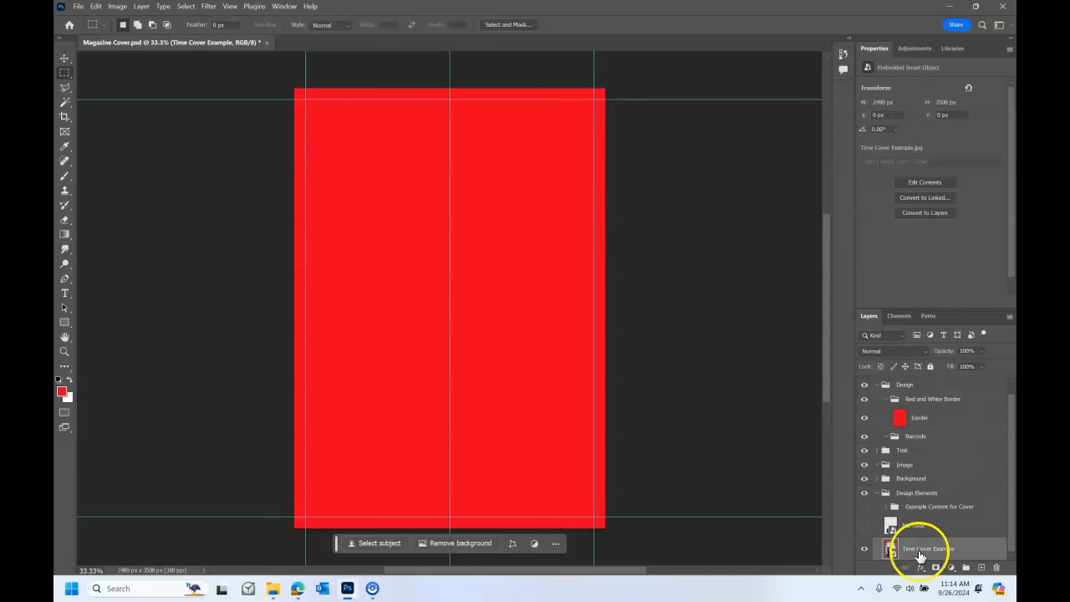
pyautogui.click(918, 419)
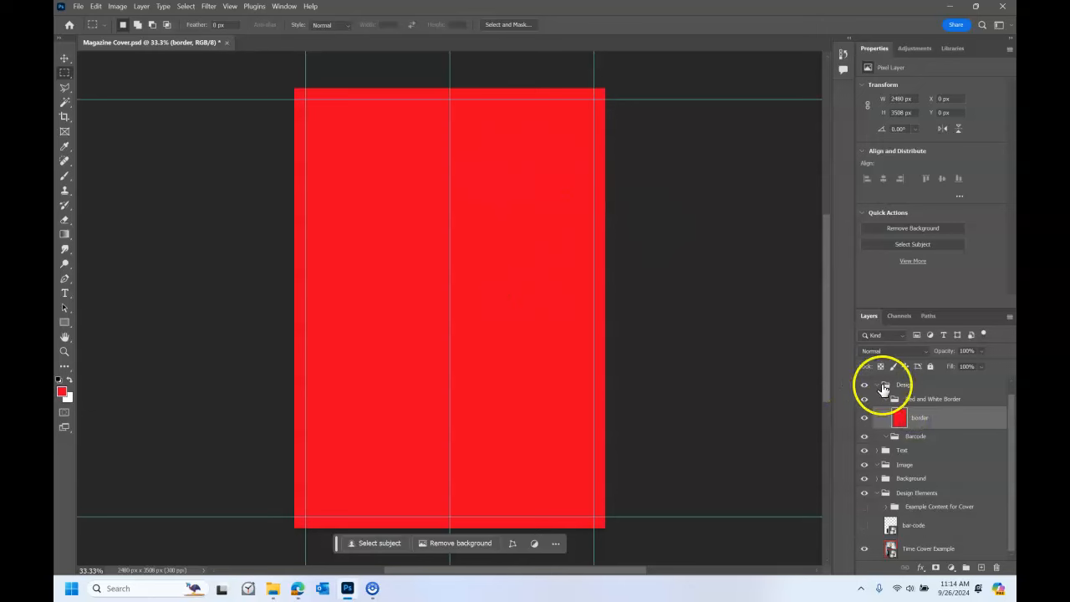
pyautogui.click(965, 350)
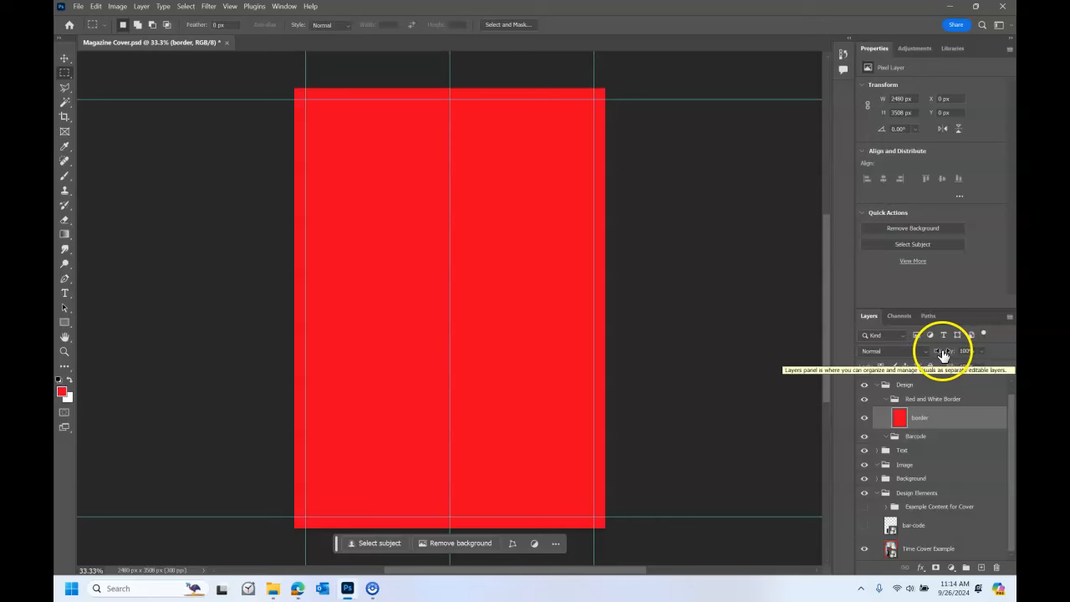
pyautogui.doubleClick(962, 350)
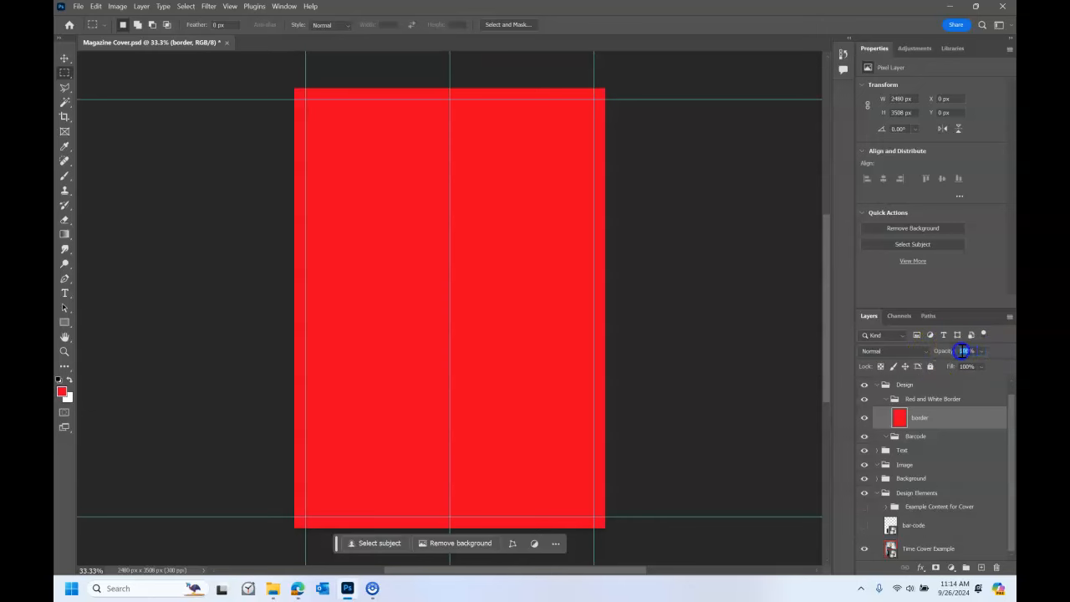
pyautogui.write('50')
pyautogui.press('Return')
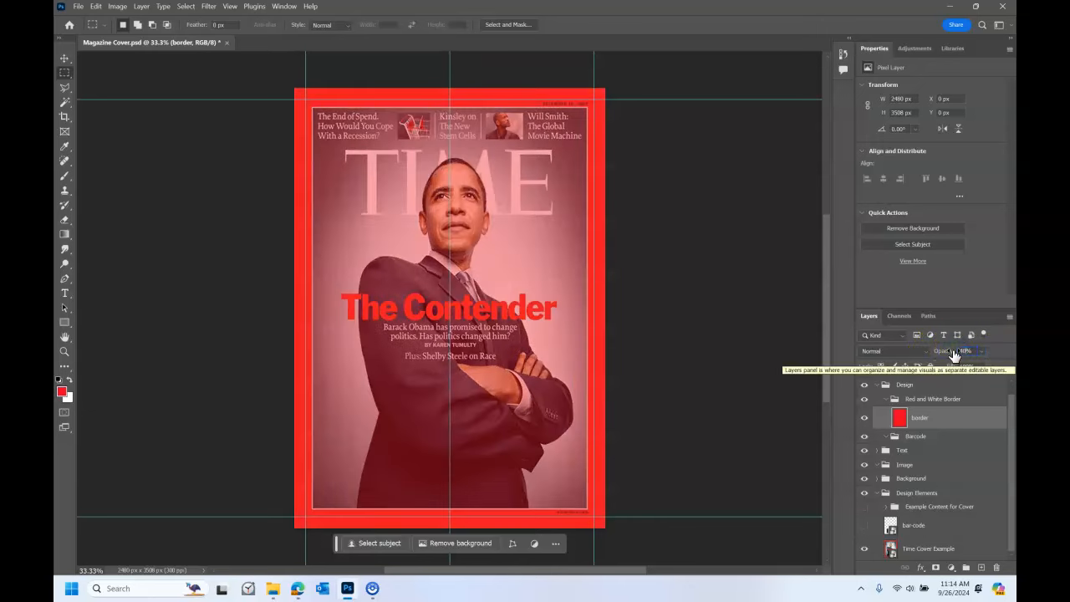
pyautogui.click(785, 237)
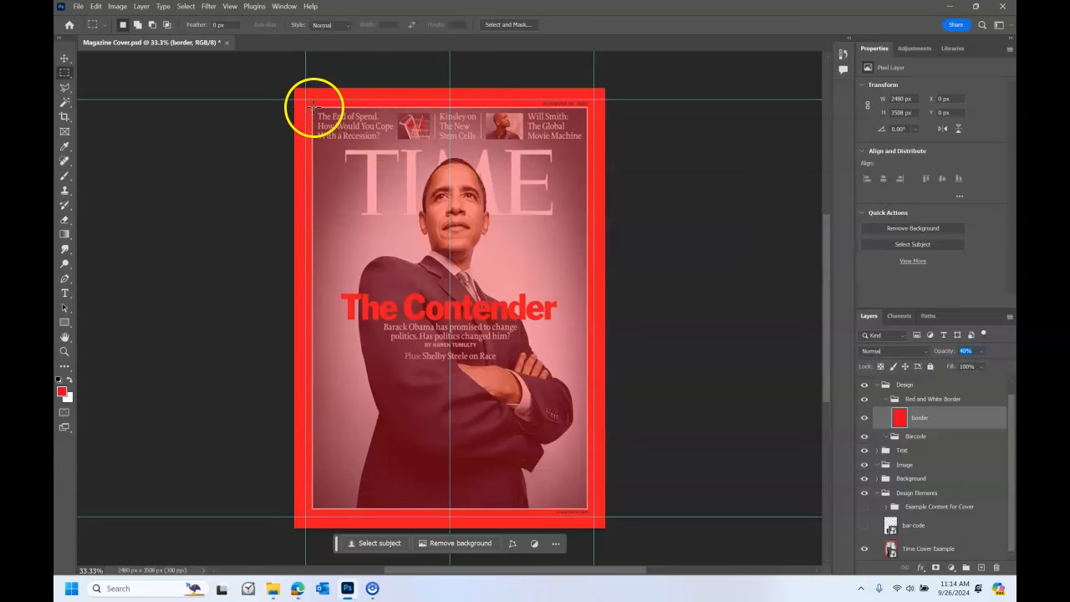
# Marquee-select the cover's inner picture area, about 2197 × 3207 px, and delete it from the border layer, checking with Time Cover Example hidden
pyautogui.click(952, 422)
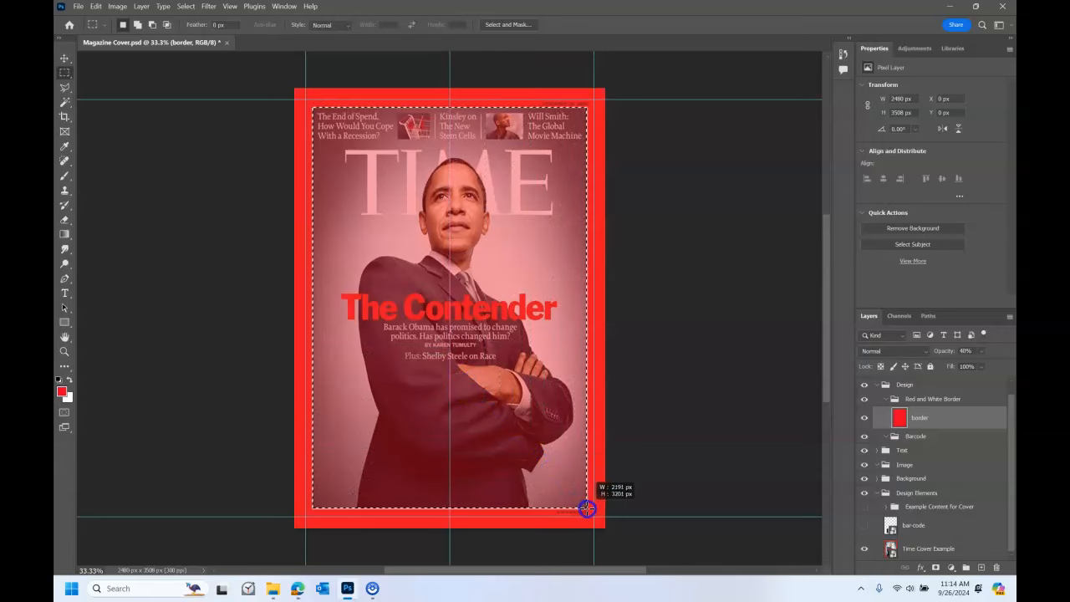
pyautogui.moveTo(588, 508); pyautogui.dragTo(588, 508)
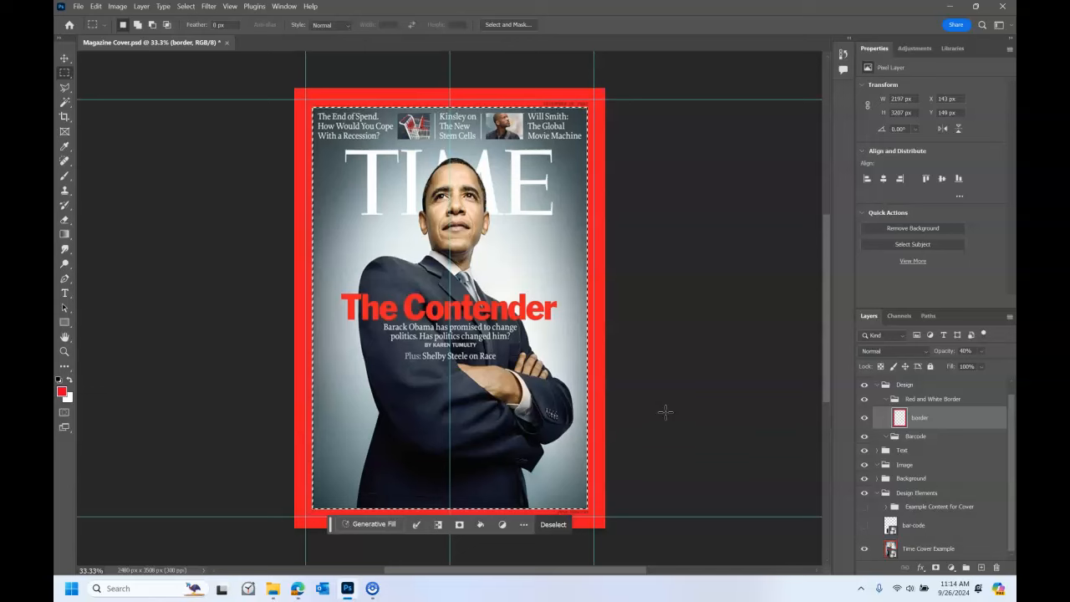
pyautogui.click(863, 552)
pyautogui.click(420, 132)
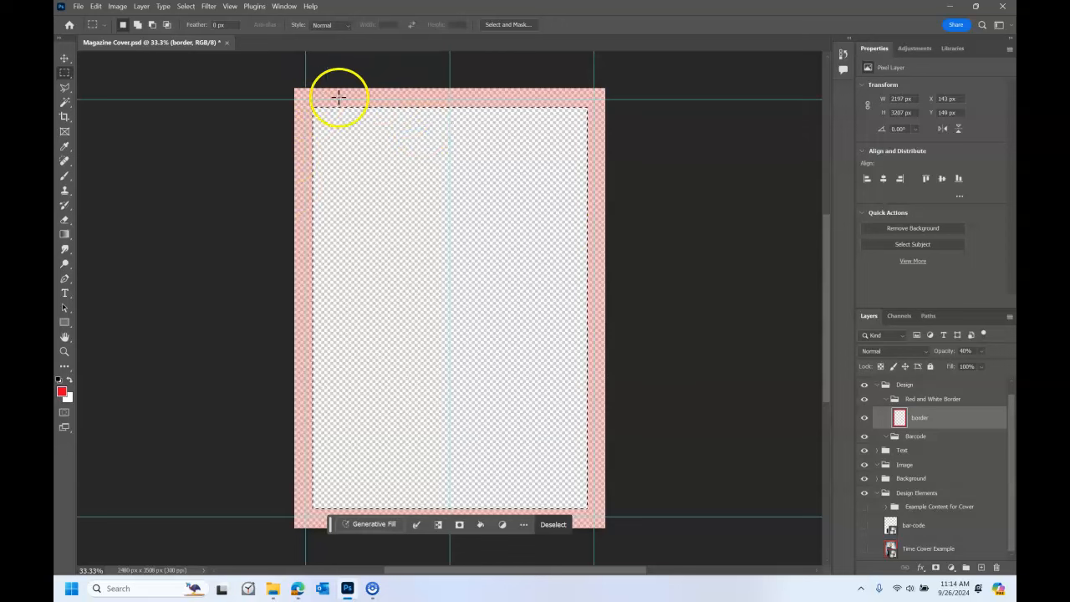
pyautogui.click(864, 551)
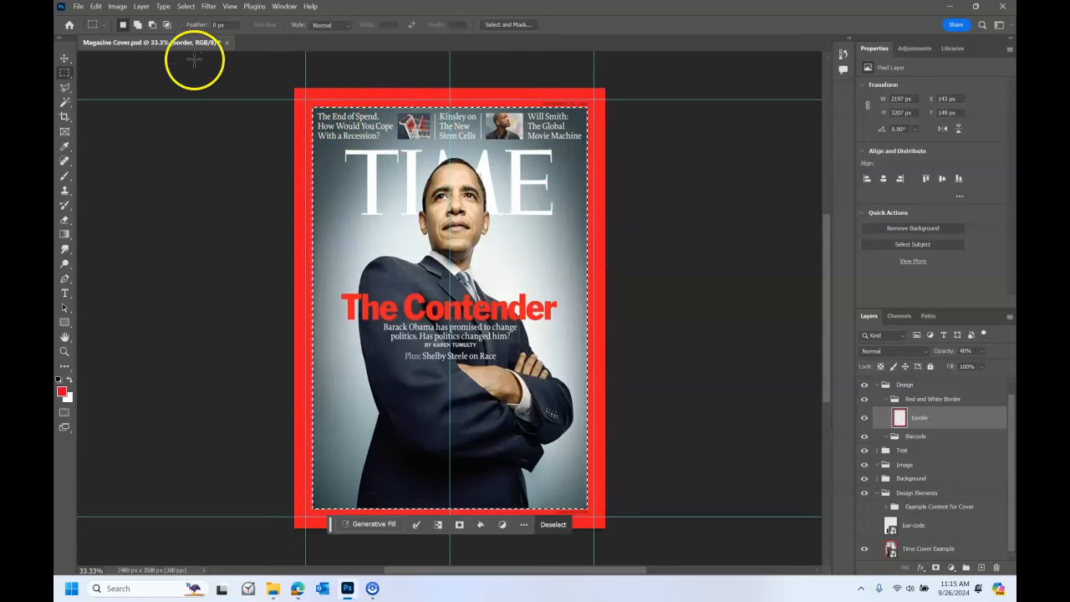
# Stroke the selection on the border layer with a white (ffffff) 8 px line at the Center location
pyautogui.click(97, 7)
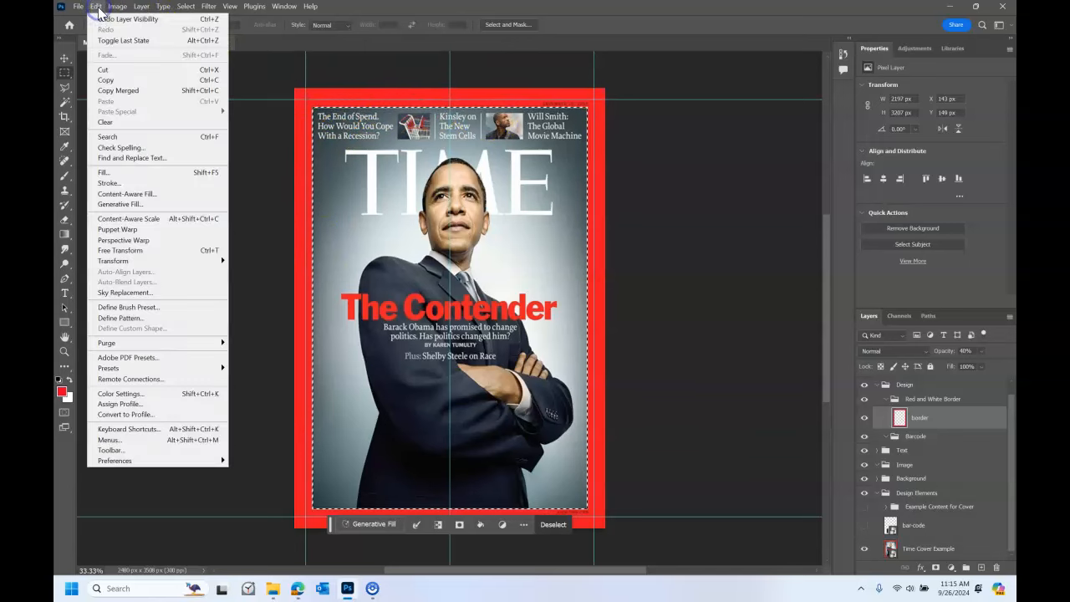
pyautogui.click(125, 188)
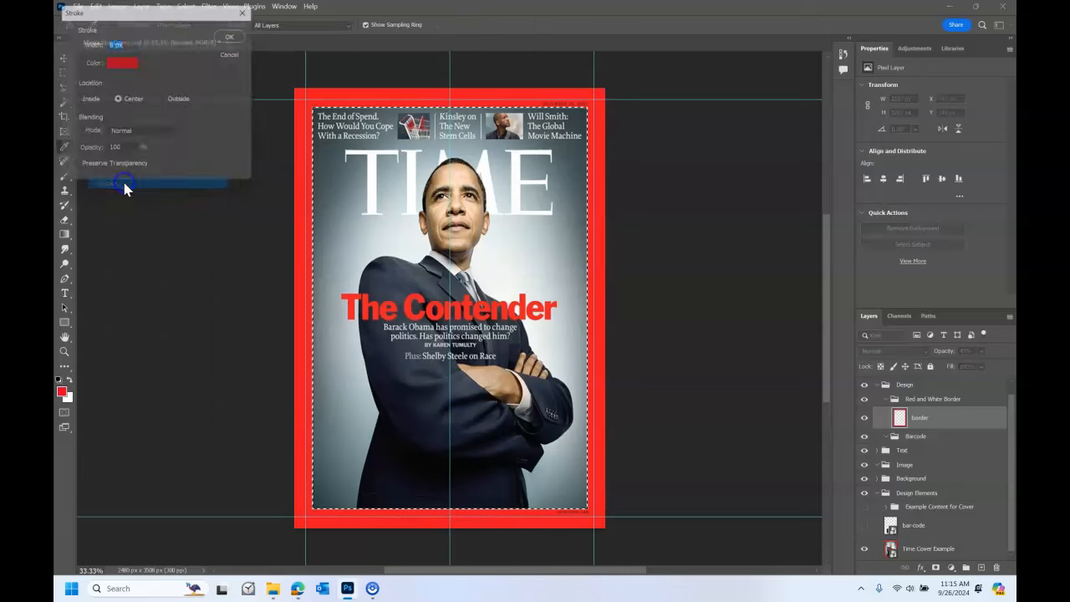
pyautogui.click(118, 169)
pyautogui.click(126, 63)
pyautogui.moveTo(125, 64); pyautogui.dragTo(71, 44)
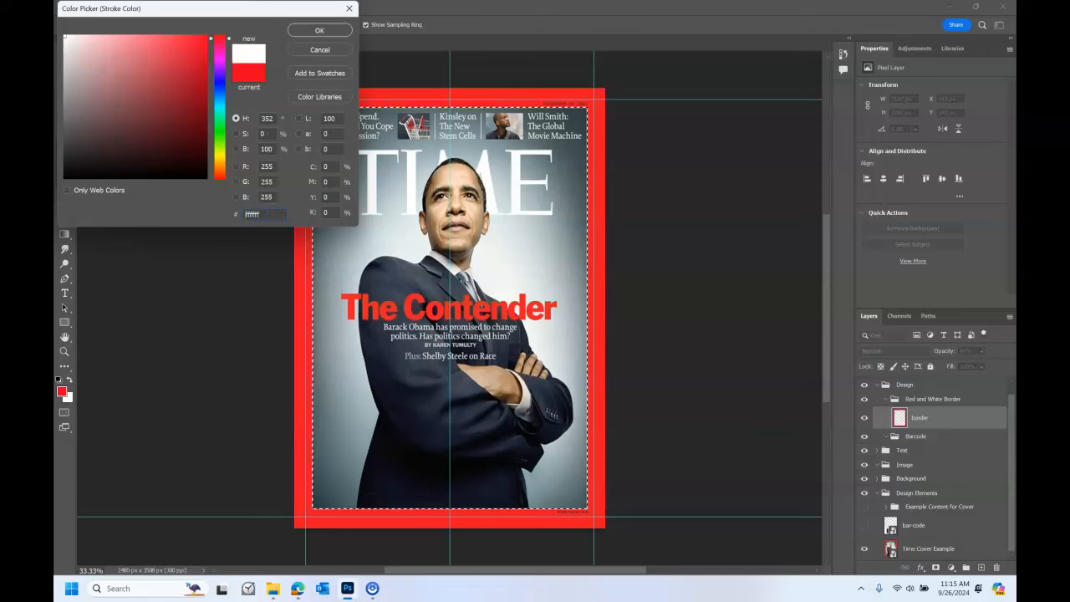
pyautogui.click(304, 32)
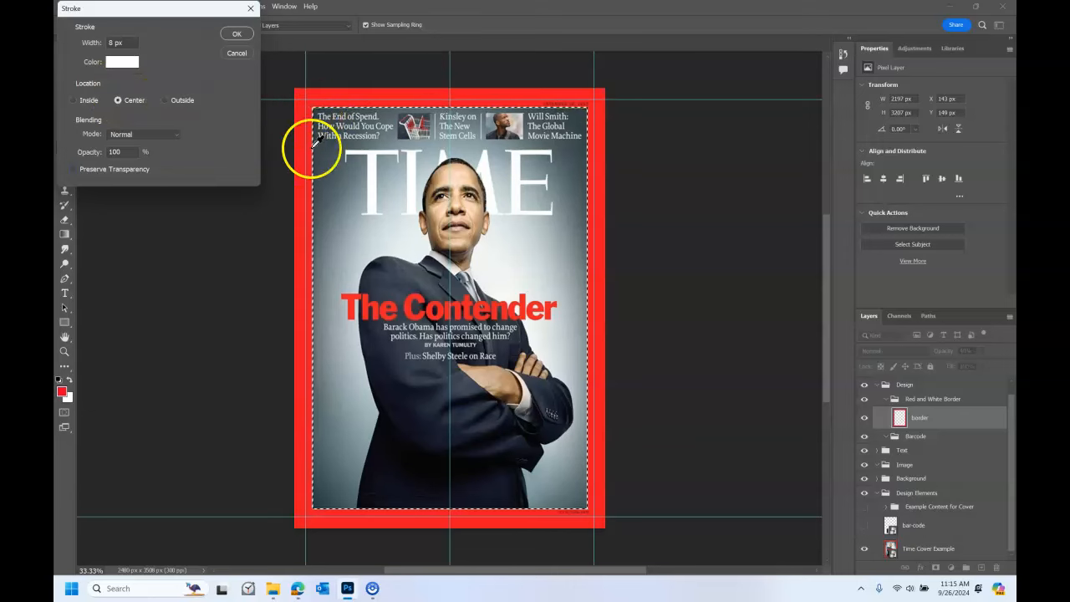
pyautogui.click(238, 34)
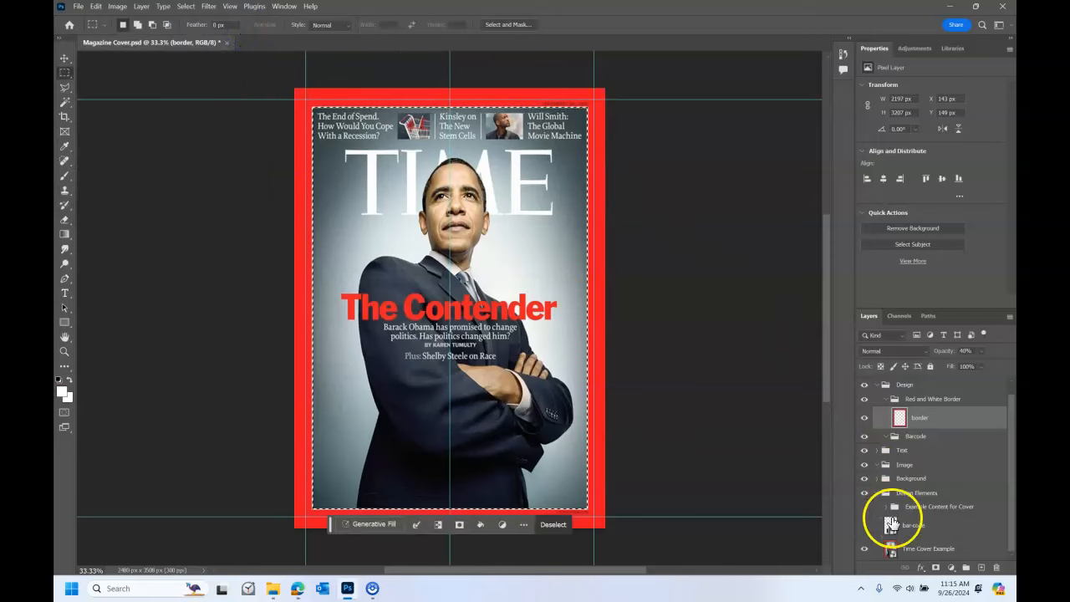
# With Time Cover Example temporarily hidden, set the border layer's opacity to 100% and drop the selection
pyautogui.click(865, 550)
pyautogui.click(865, 550)
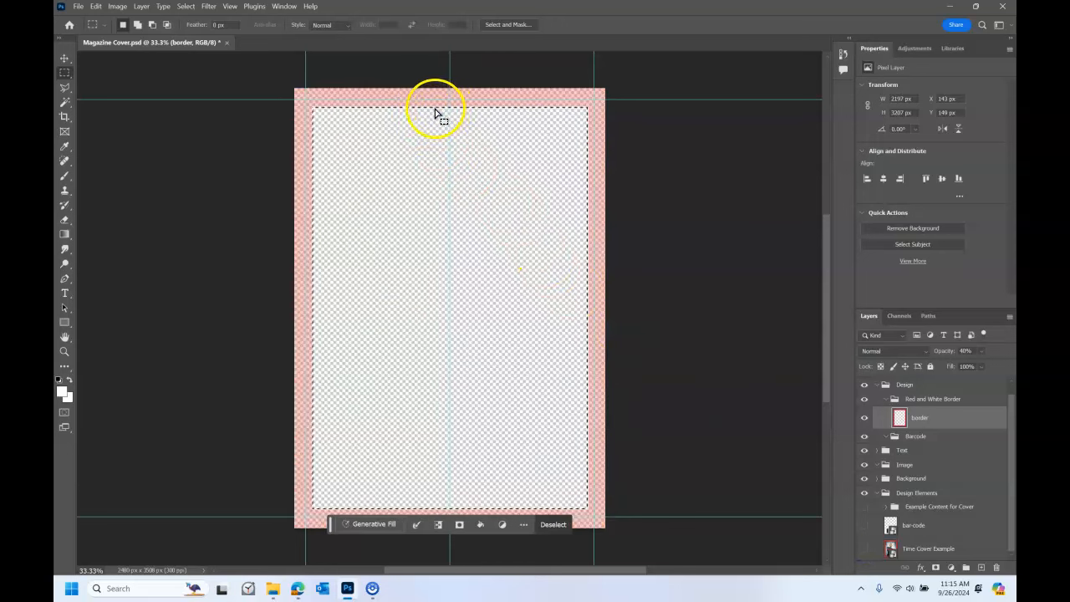
pyautogui.click(946, 352)
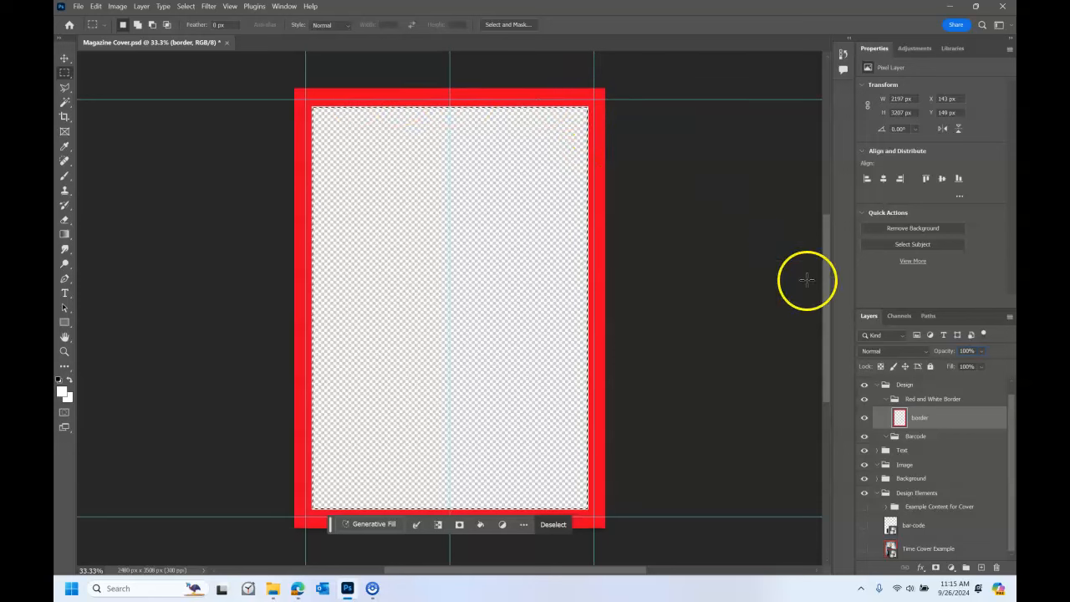
pyautogui.click(943, 424)
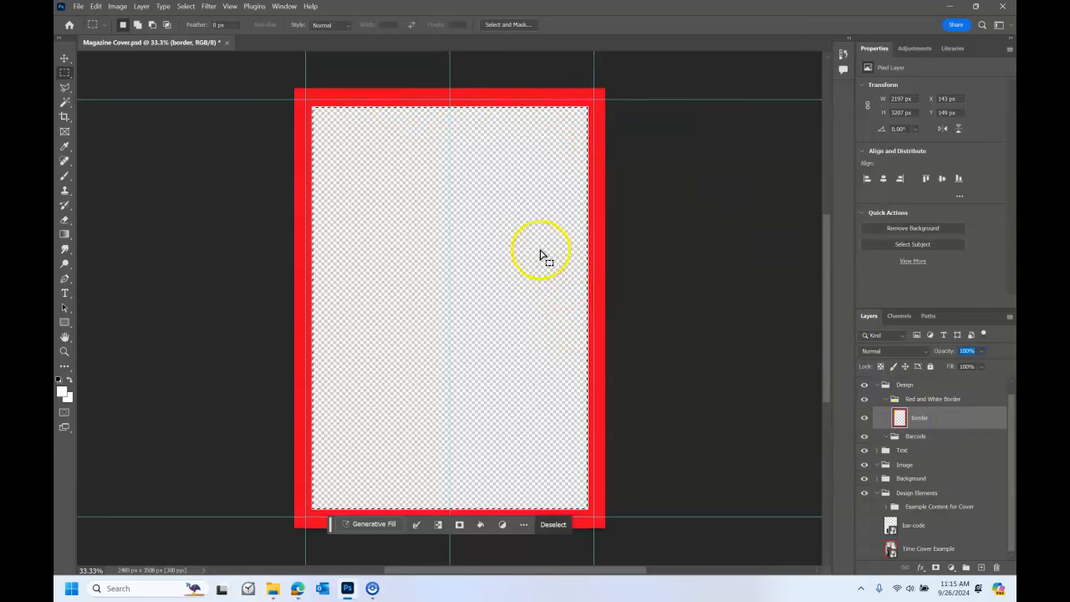
pyautogui.click(564, 89)
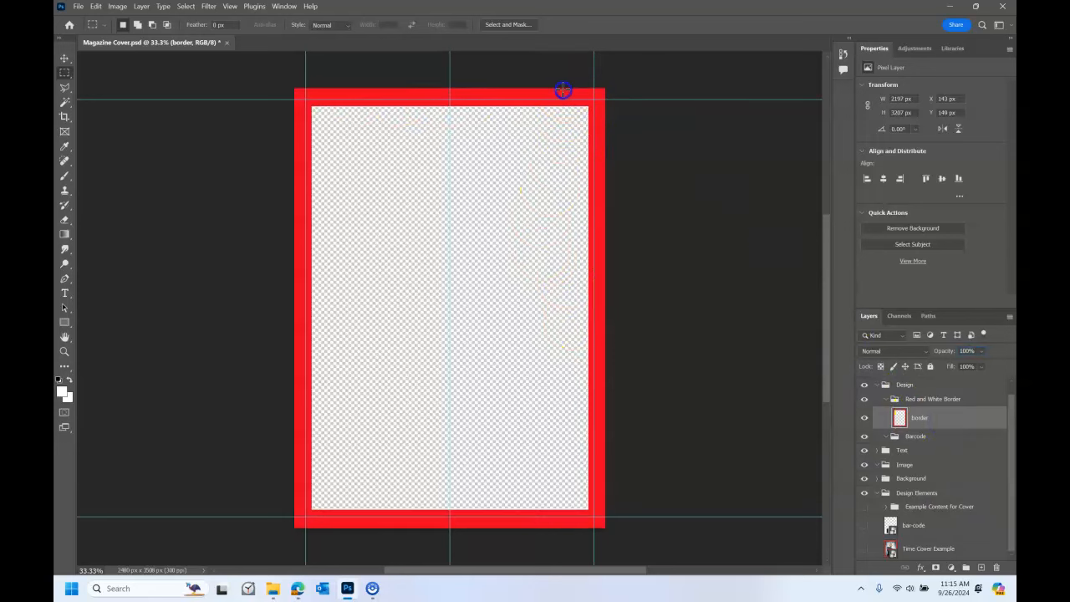
pyautogui.click(865, 549)
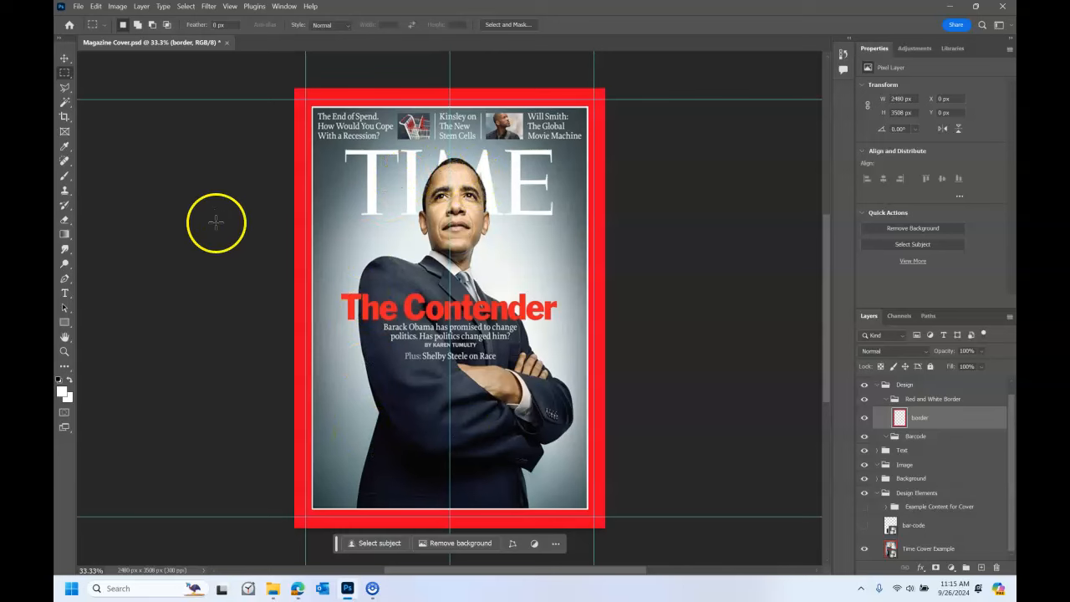
# Locate the portrait JPG in the Downloads folder and add a new layer named "headshot" inside the Image group
pyautogui.click(271, 589)
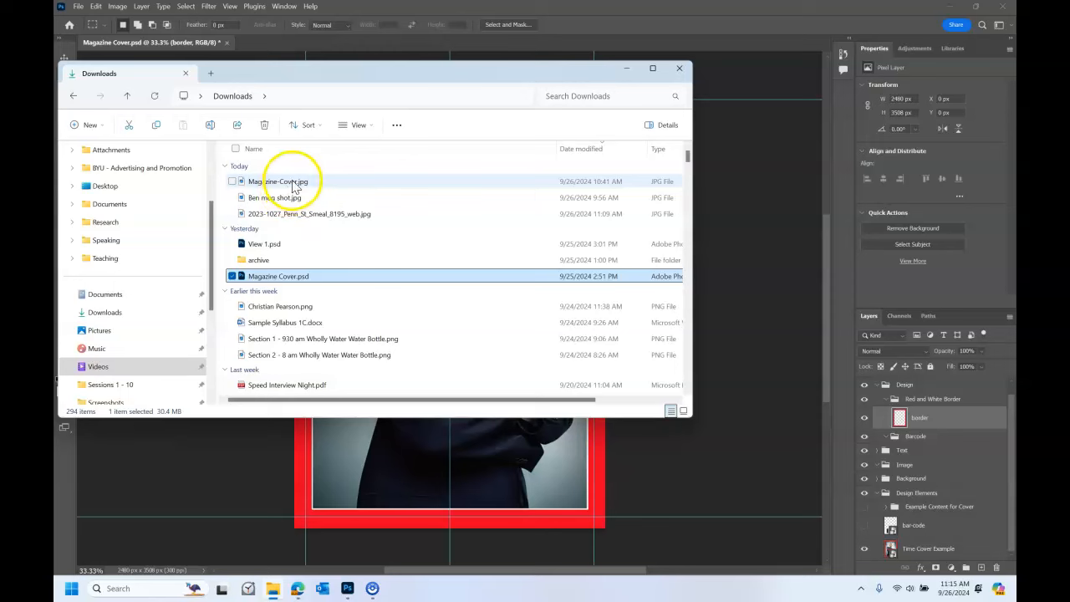
pyautogui.click(308, 214)
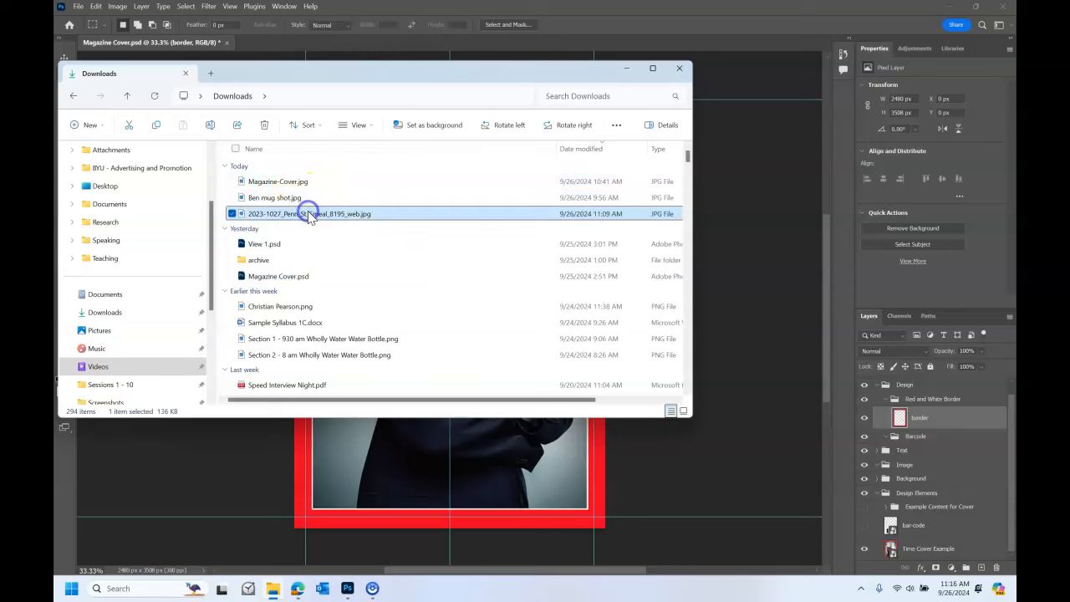
pyautogui.click(889, 463)
pyautogui.click(902, 467)
pyautogui.click(981, 568)
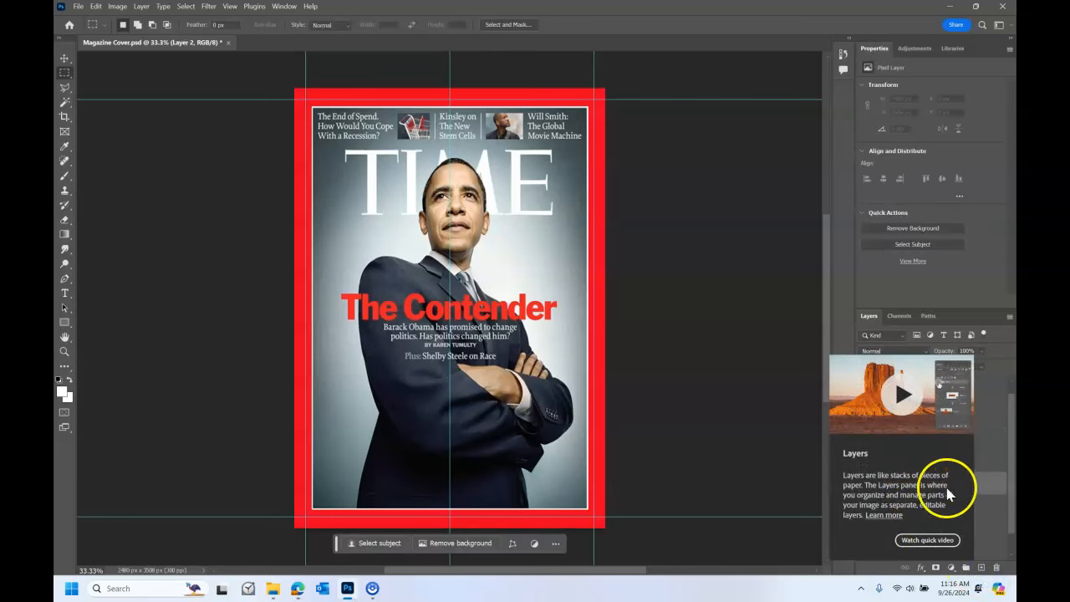
pyautogui.doubleClick(911, 483)
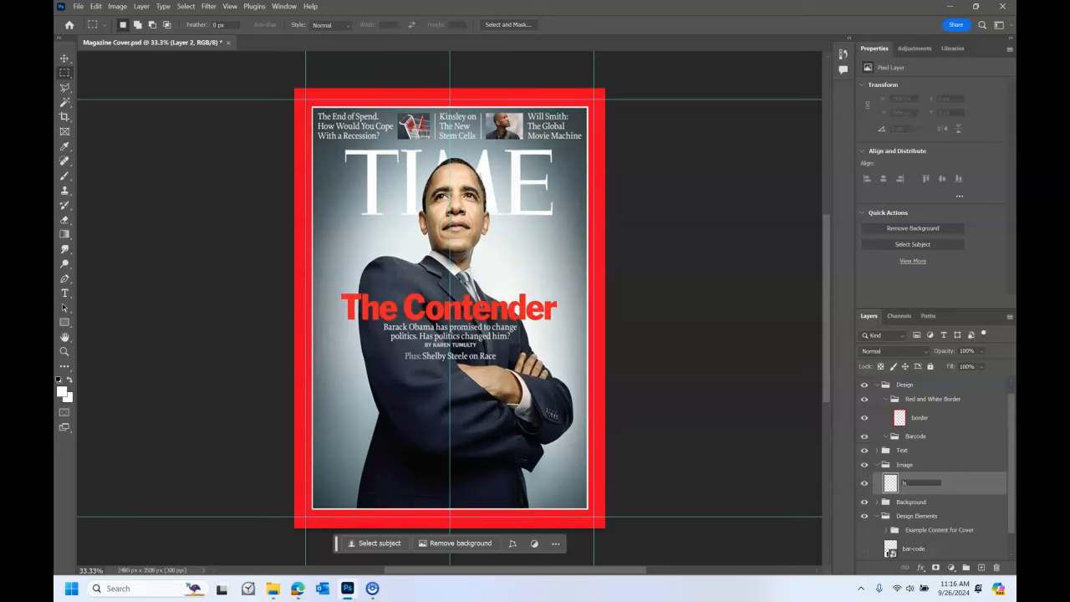
pyautogui.write('headshot')
pyautogui.press('Return')
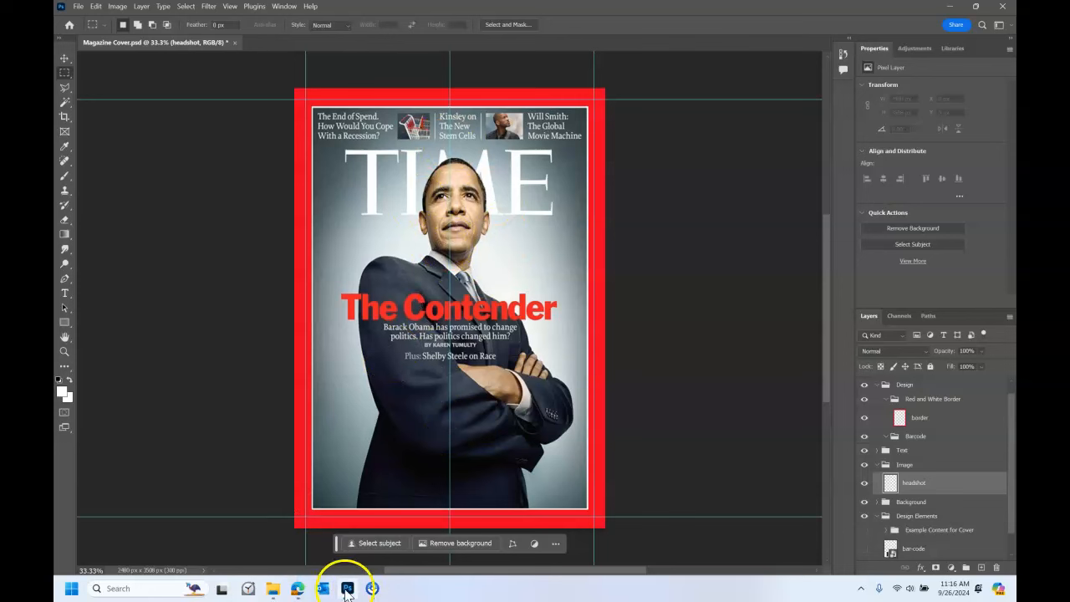
# Place 2023-1027_Penn_St_Smeal_8195_web.jpg from Downloads into the Image group and rename its layer "headshot"
pyautogui.click(274, 588)
pyautogui.moveTo(320, 230); pyautogui.dragTo(471, 470)
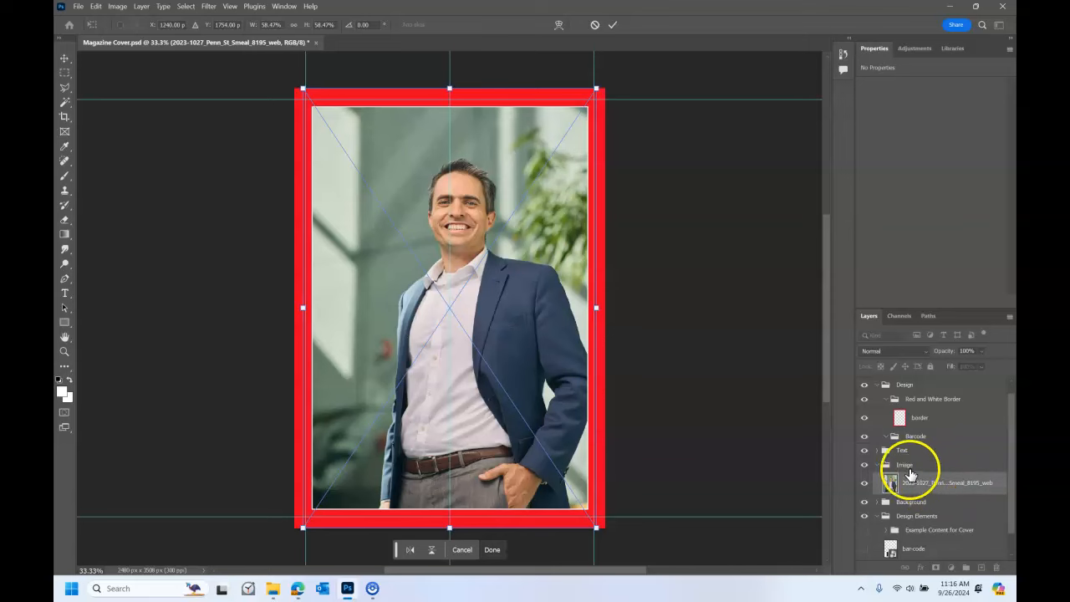
pyautogui.doubleClick(939, 485)
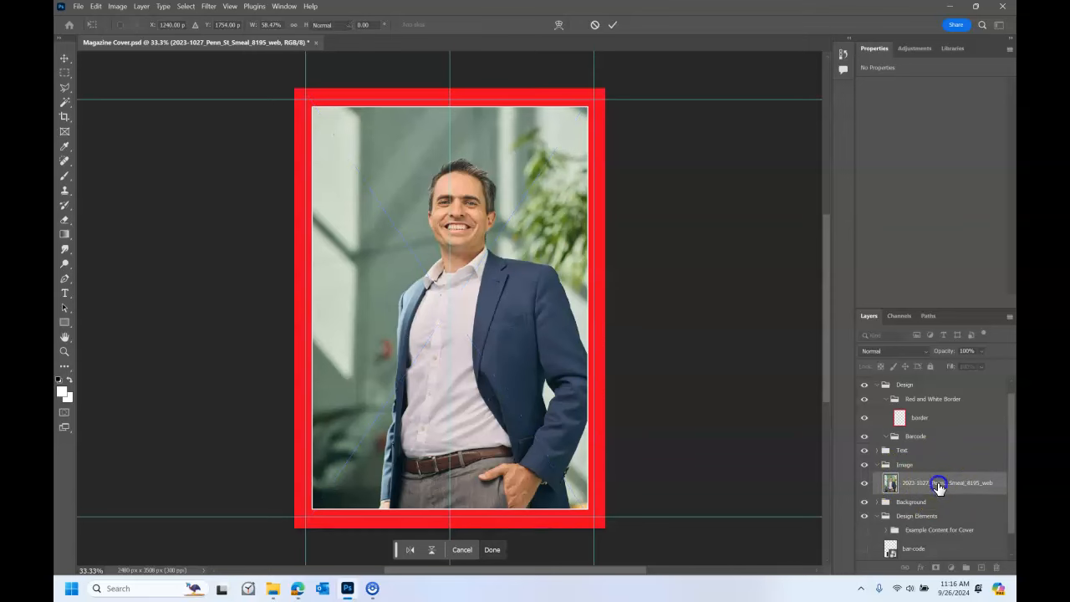
pyautogui.write('headshot')
pyautogui.press('Return')
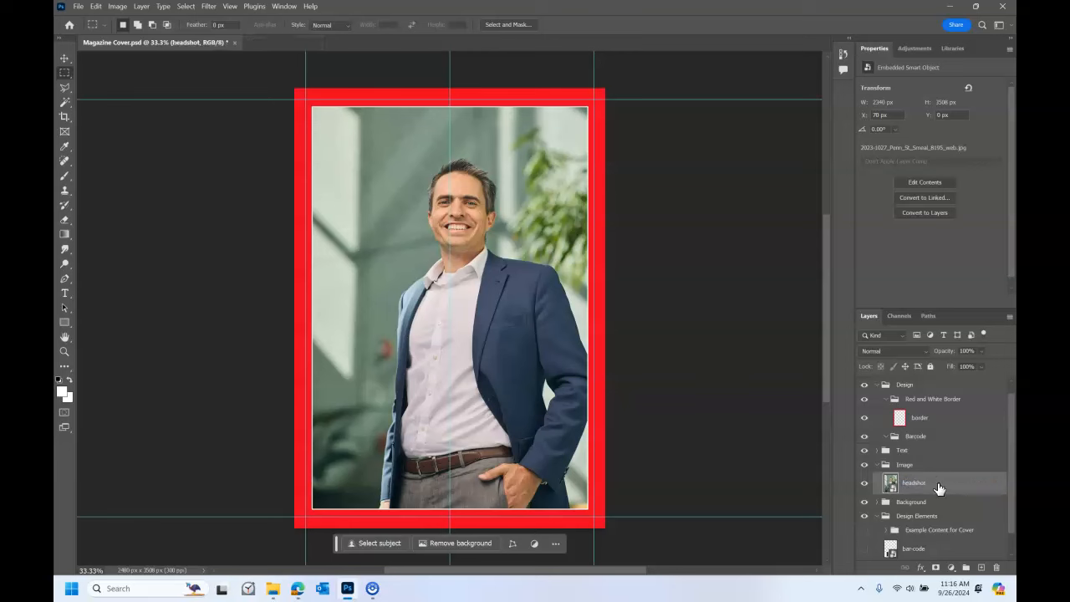
# Toggle the headshot layer's visibility to compare the portrait's pose and position with the Time Cover Example
pyautogui.click(64, 58)
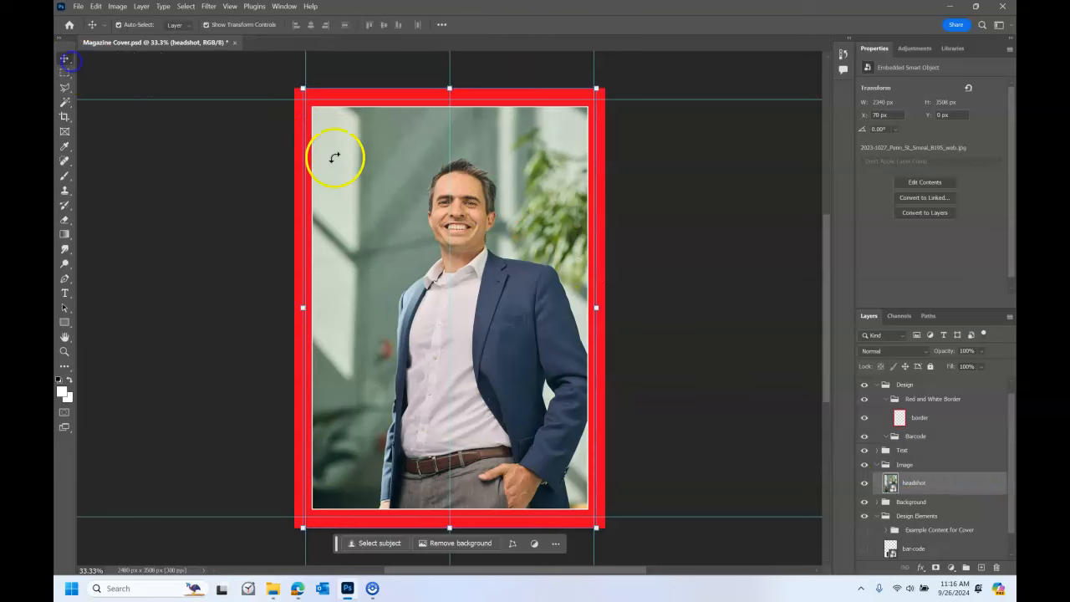
pyautogui.scroll(-1, 931, 490)
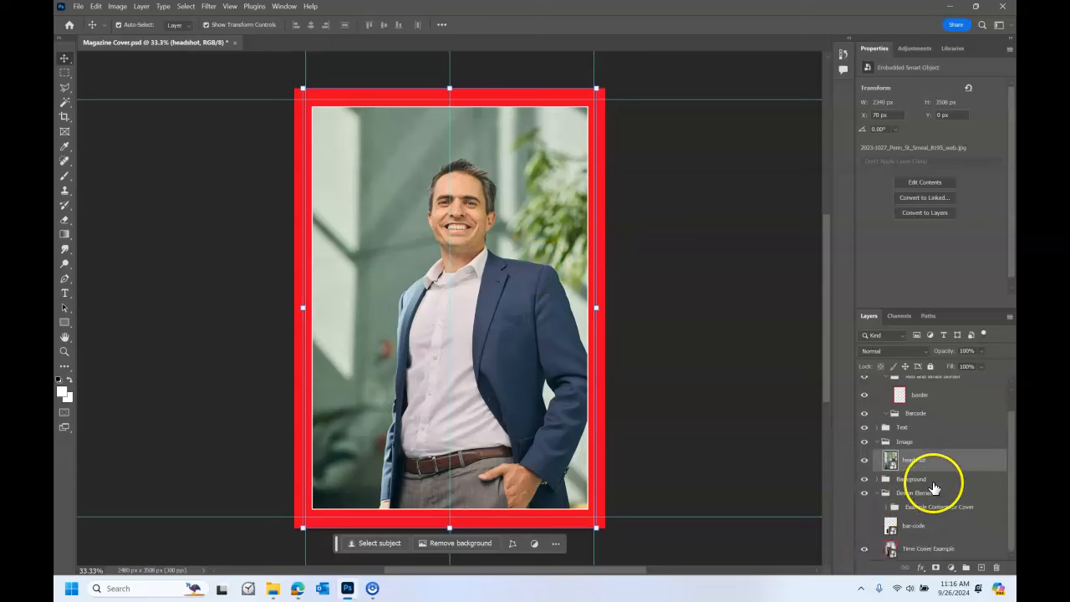
pyautogui.click(864, 461)
pyautogui.click(864, 462)
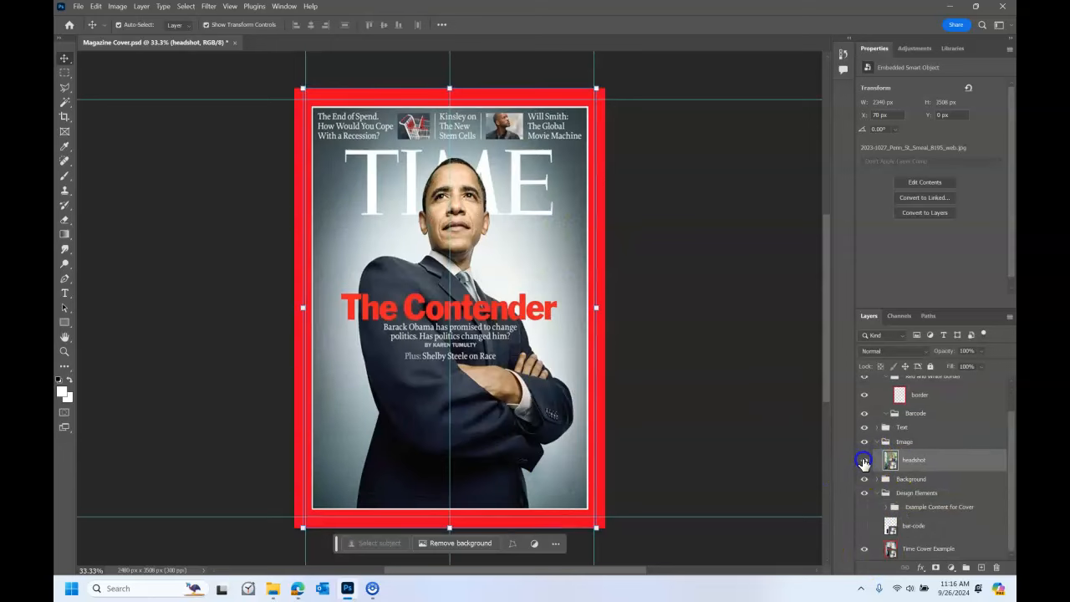
pyautogui.click(864, 461)
pyautogui.click(863, 462)
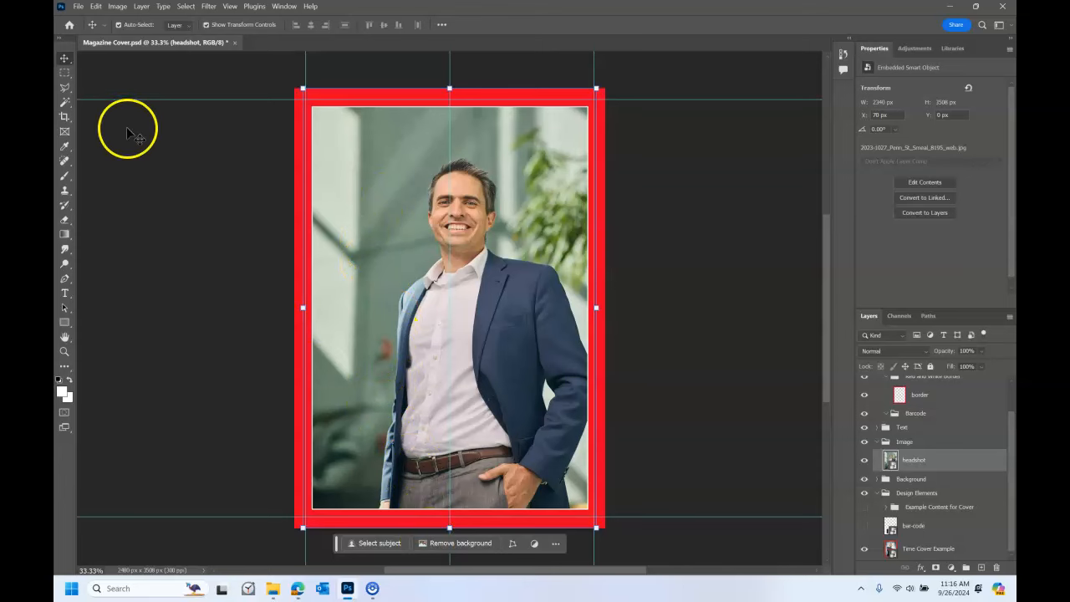
# Trace the small background gap between the jacket and the bent arm with the Magnetic Lasso tool to select it
pyautogui.click(67, 89)
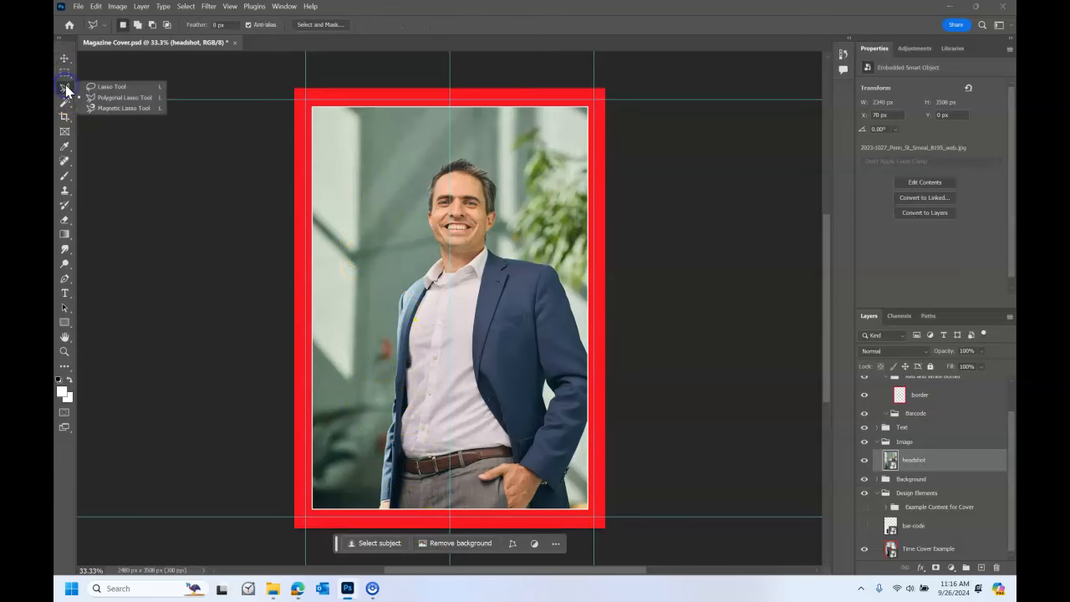
pyautogui.click(124, 108)
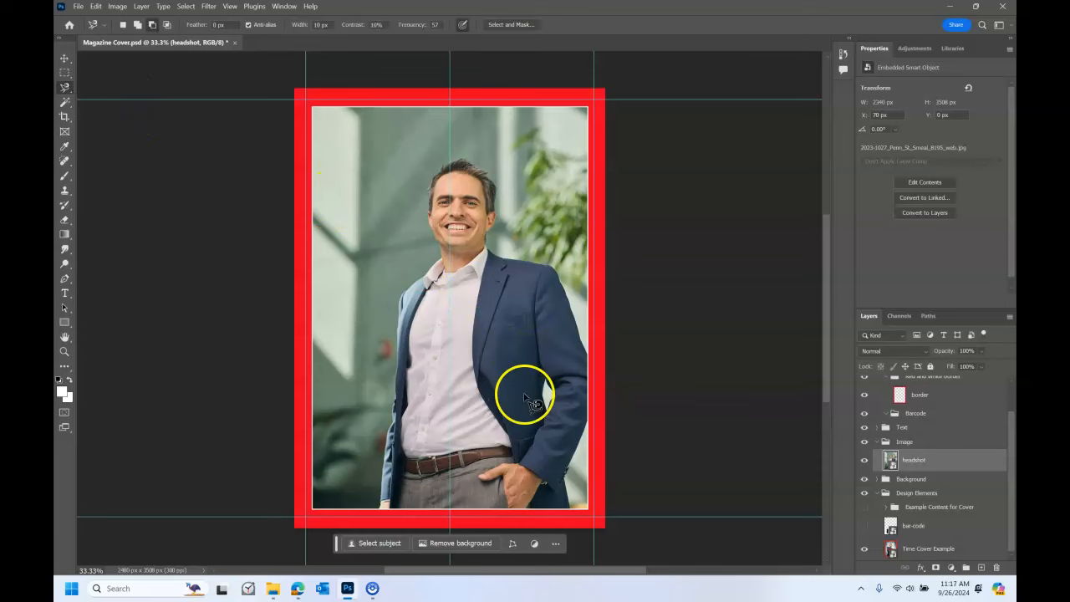
pyautogui.scroll(1, 548, 413)
pyautogui.scroll(-1, 544, 411)
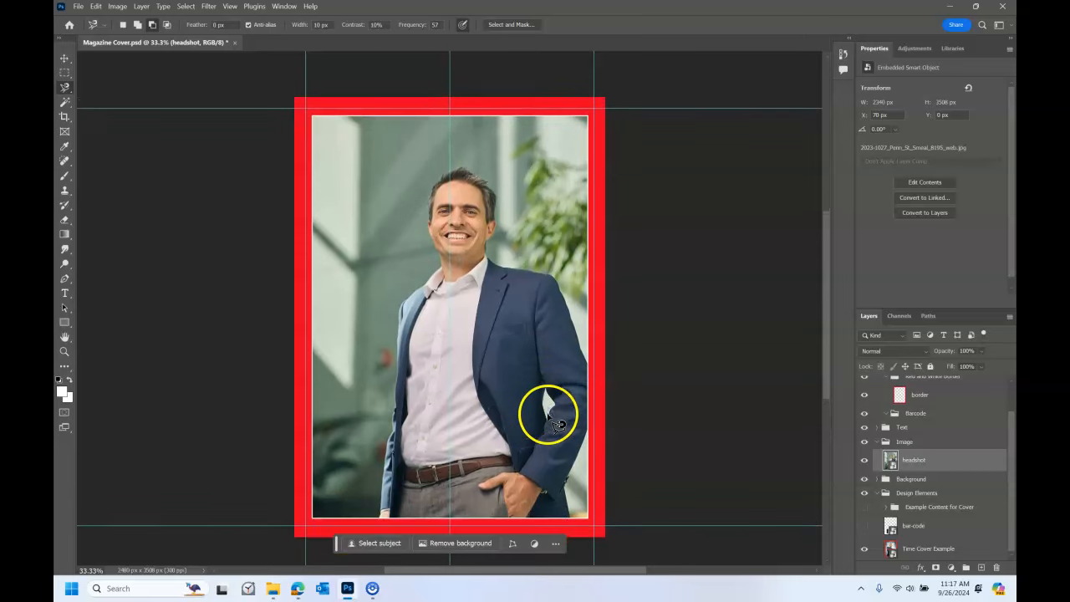
pyautogui.scroll(3, 545, 411)
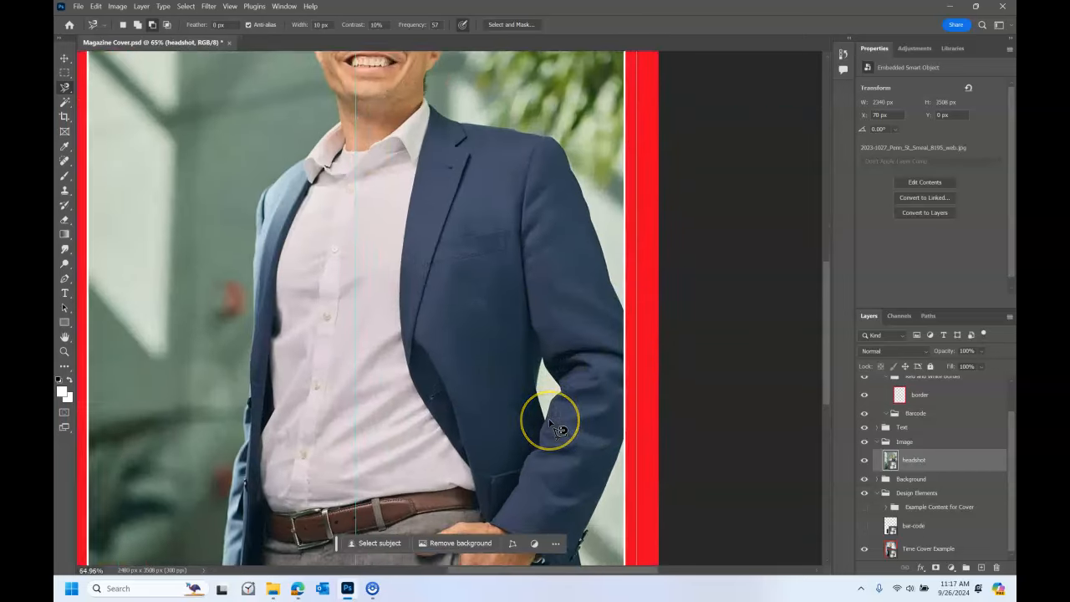
pyautogui.scroll(3, 551, 425)
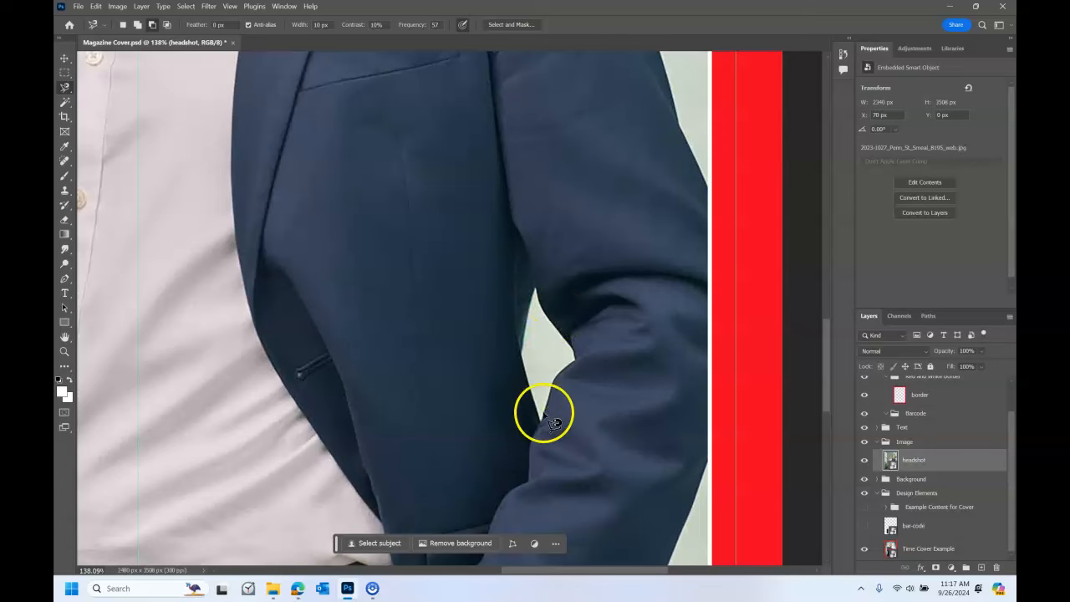
pyautogui.scroll(2, 532, 376)
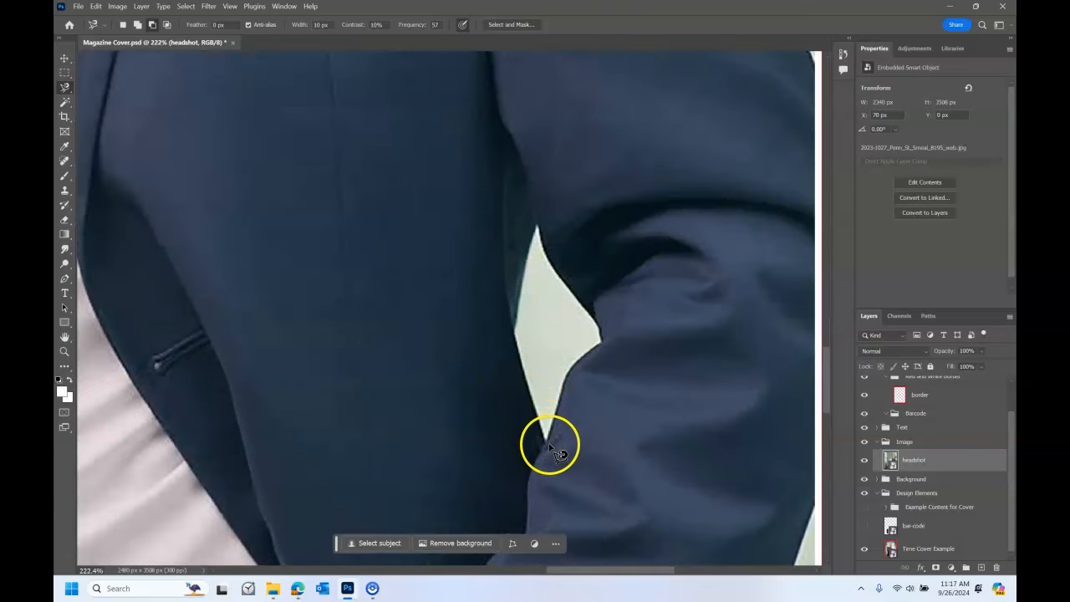
pyautogui.click(545, 441)
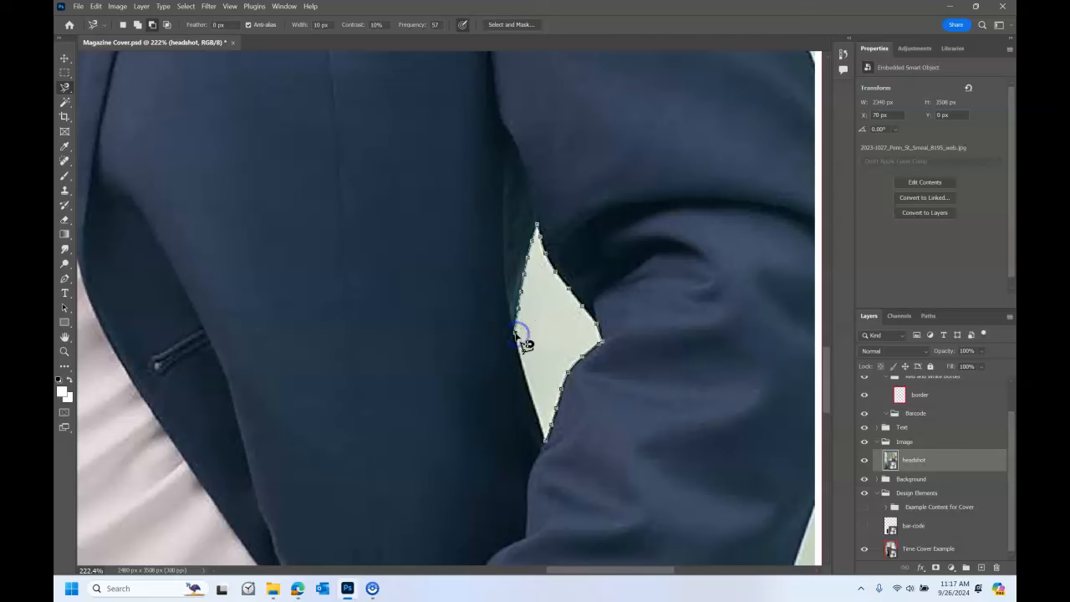
pyautogui.click(520, 369)
pyautogui.click(547, 443)
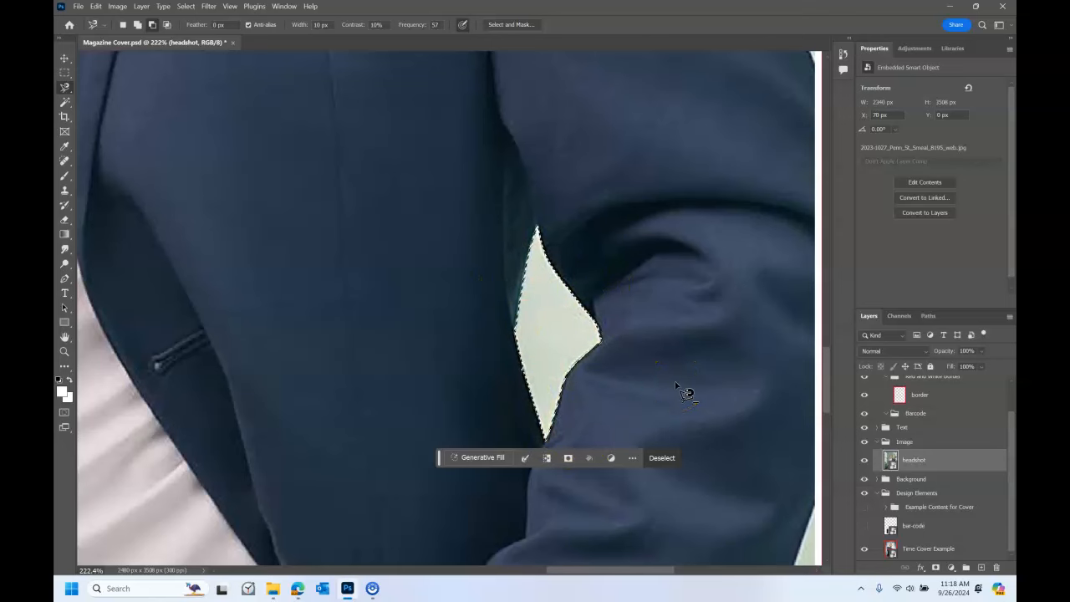
# Rasterize the headshot layer and delete the selected background gap between the jacket and the arm
pyautogui.press('Delete')
pyautogui.click(544, 229)
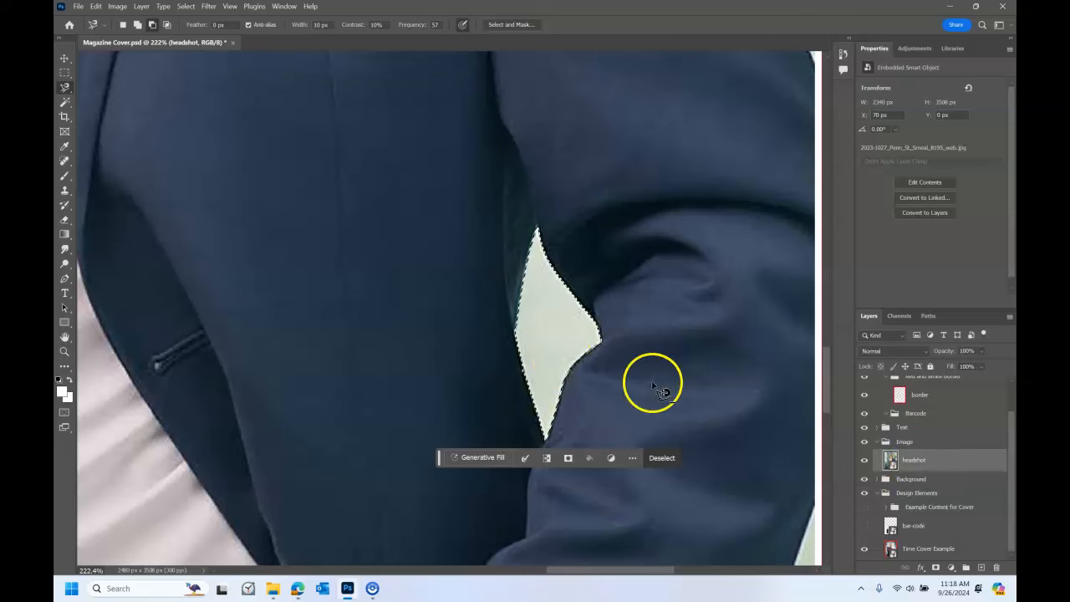
pyautogui.rightClick(913, 459)
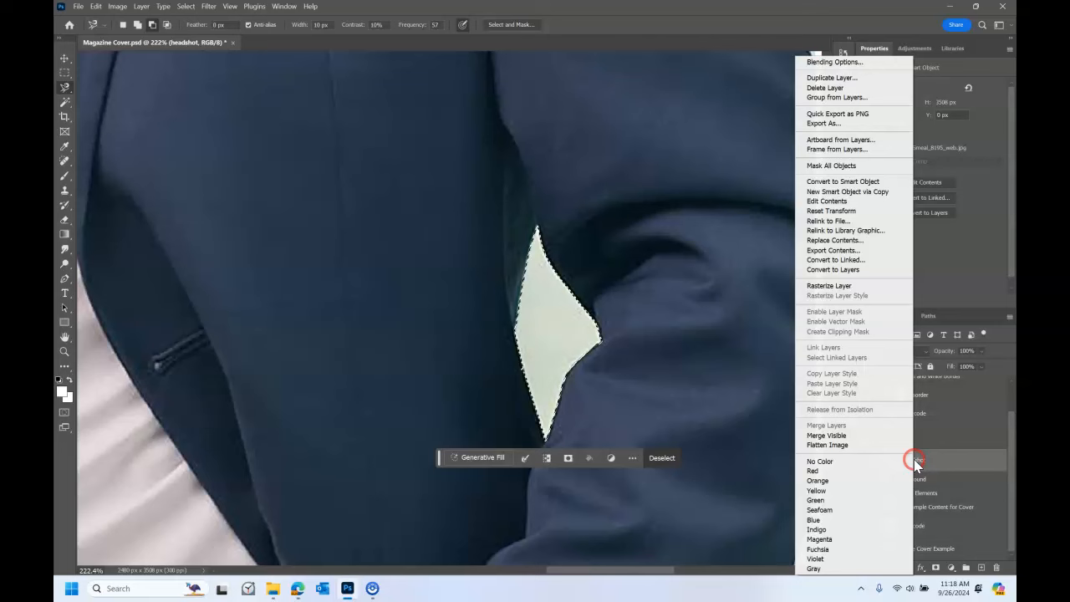
pyautogui.click(854, 288)
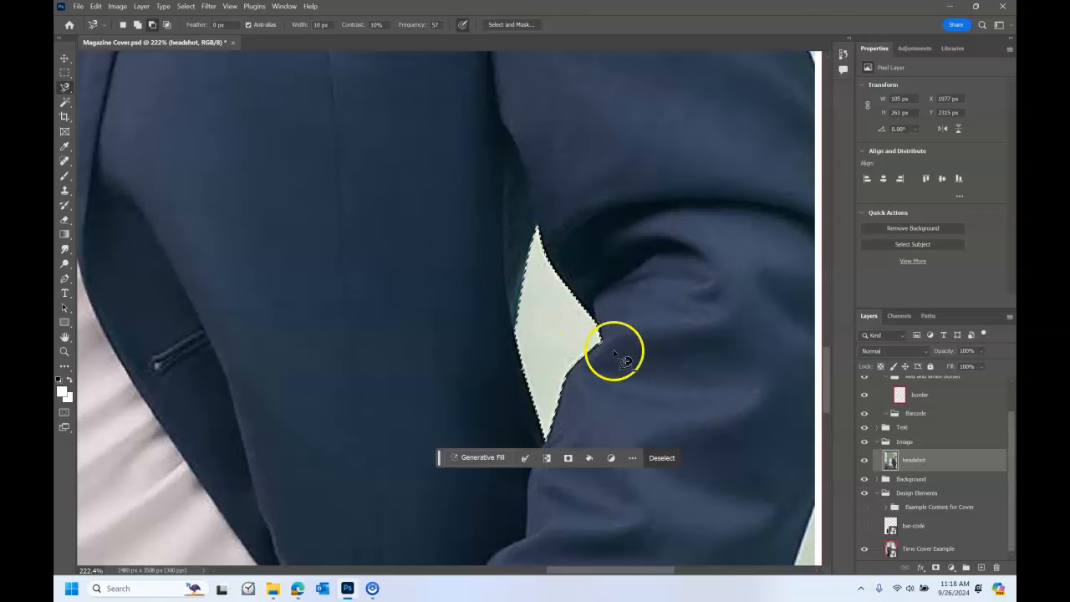
pyautogui.rightClick(915, 458)
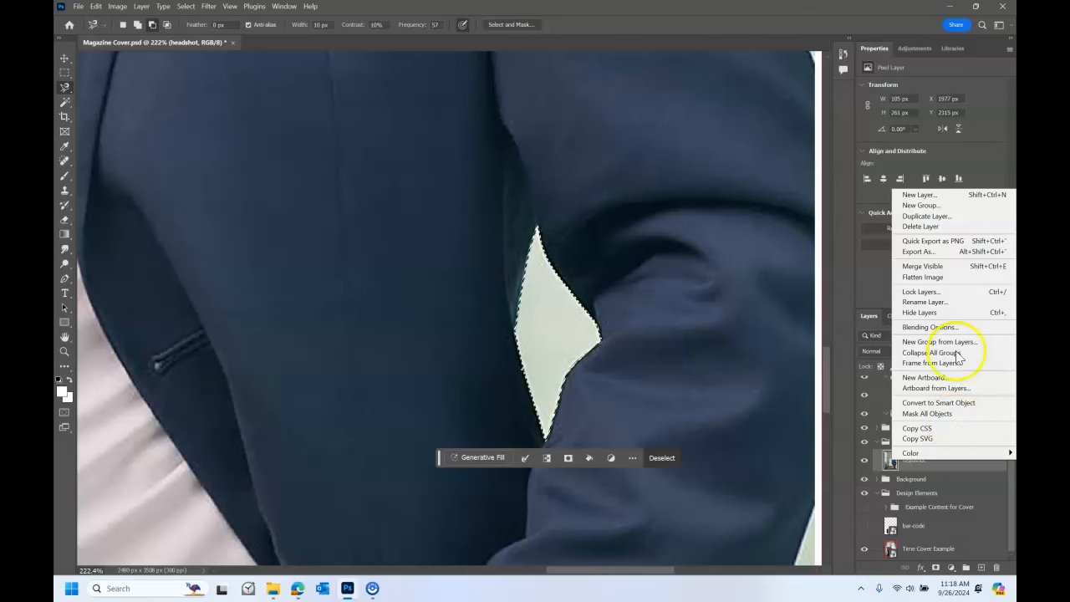
pyautogui.click(949, 464)
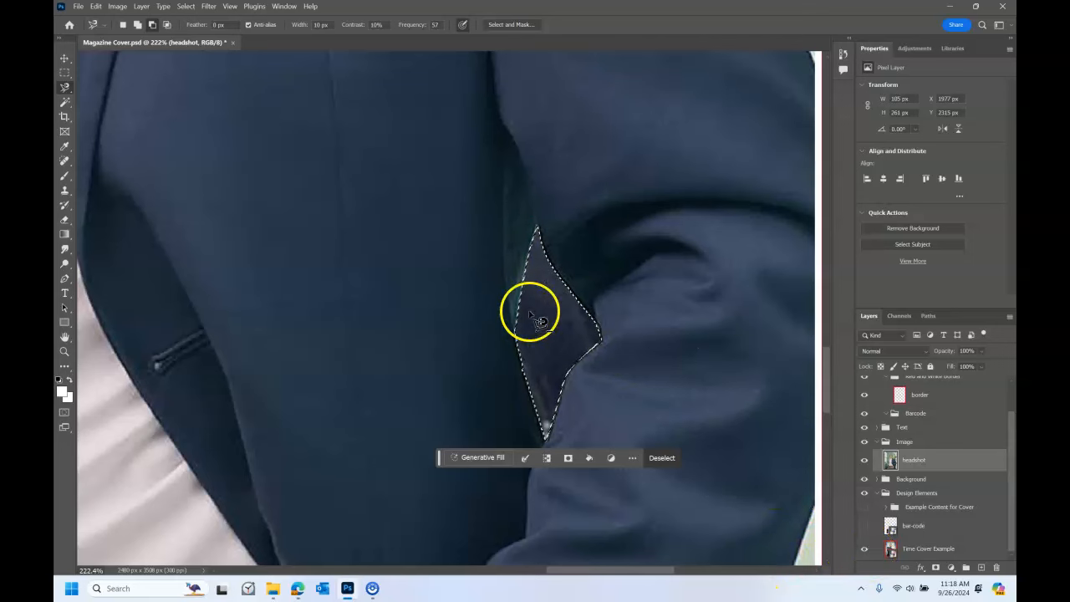
# Toggle Time Cover Example's visibility to check the cut-out gap and drop the selection
pyautogui.click(865, 548)
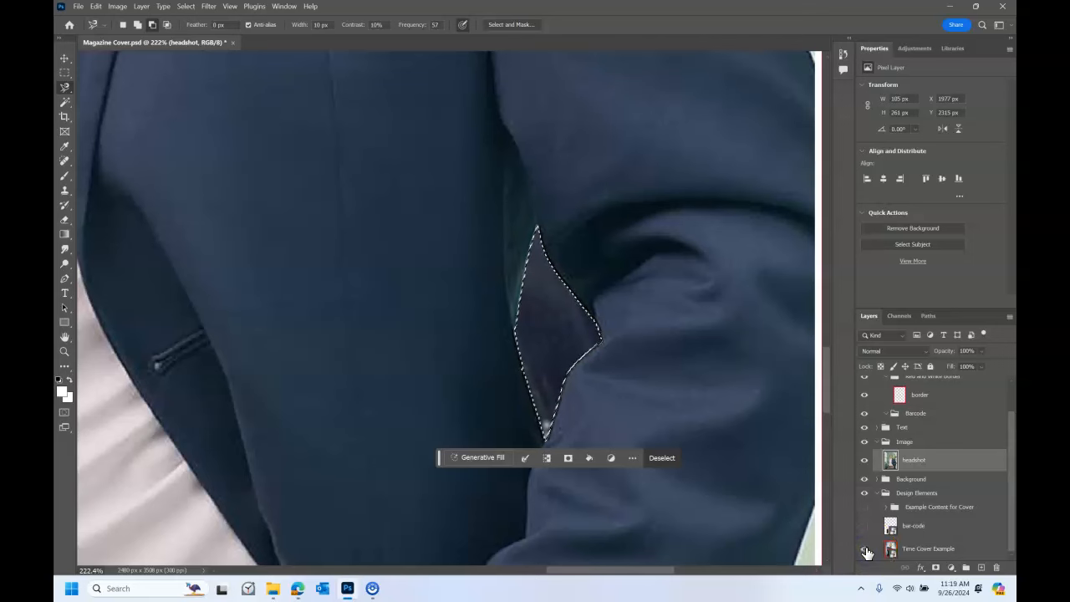
pyautogui.click(64, 73)
pyautogui.click(390, 218)
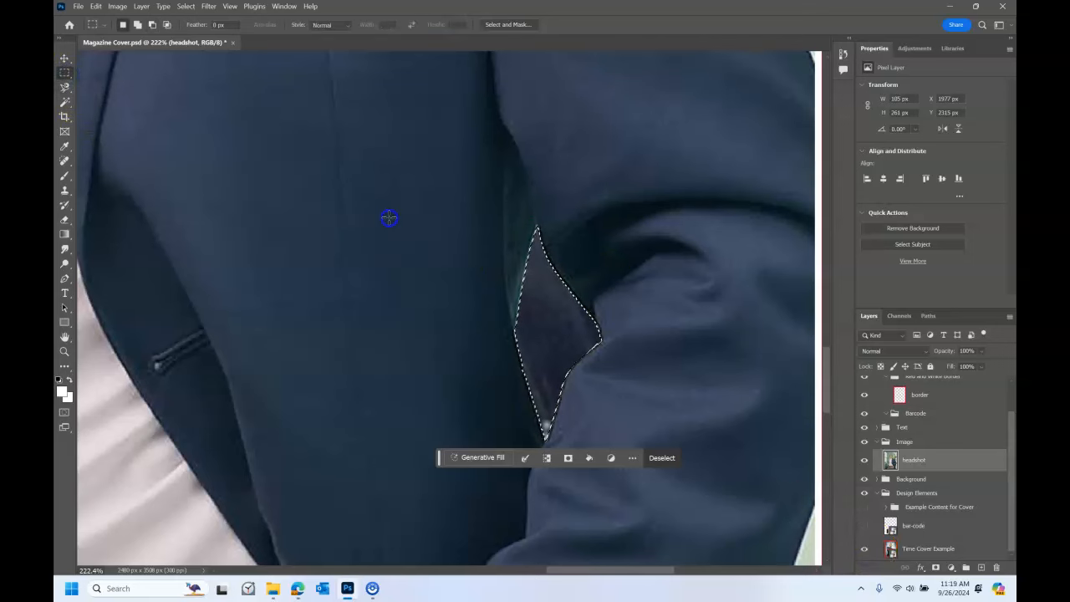
# Remove the background around the man on the headshot layer
pyautogui.scroll(-10, 449, 293)
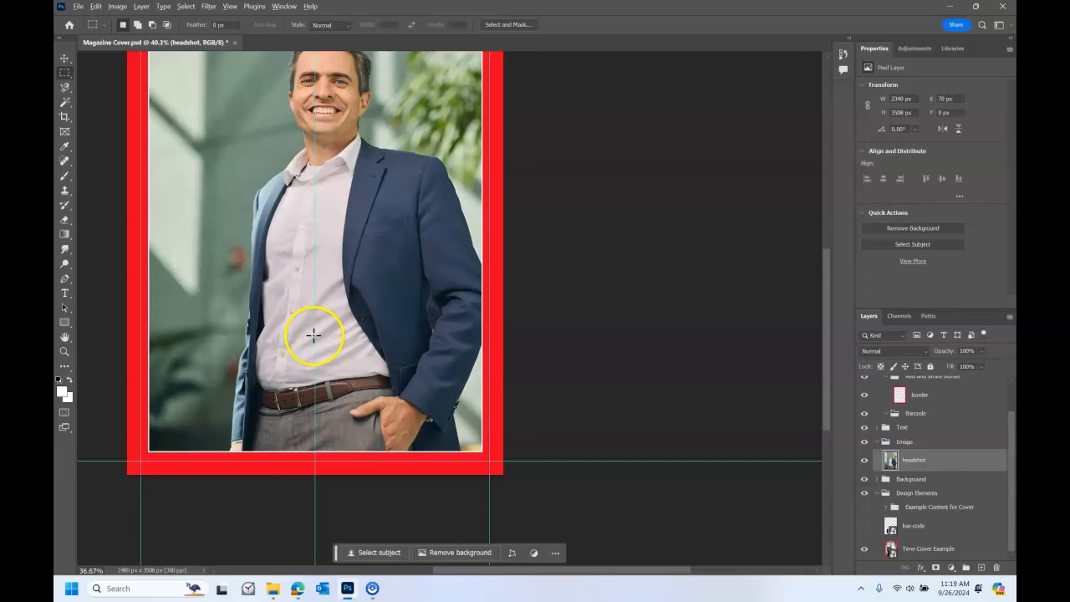
pyautogui.scroll(-3, 312, 334)
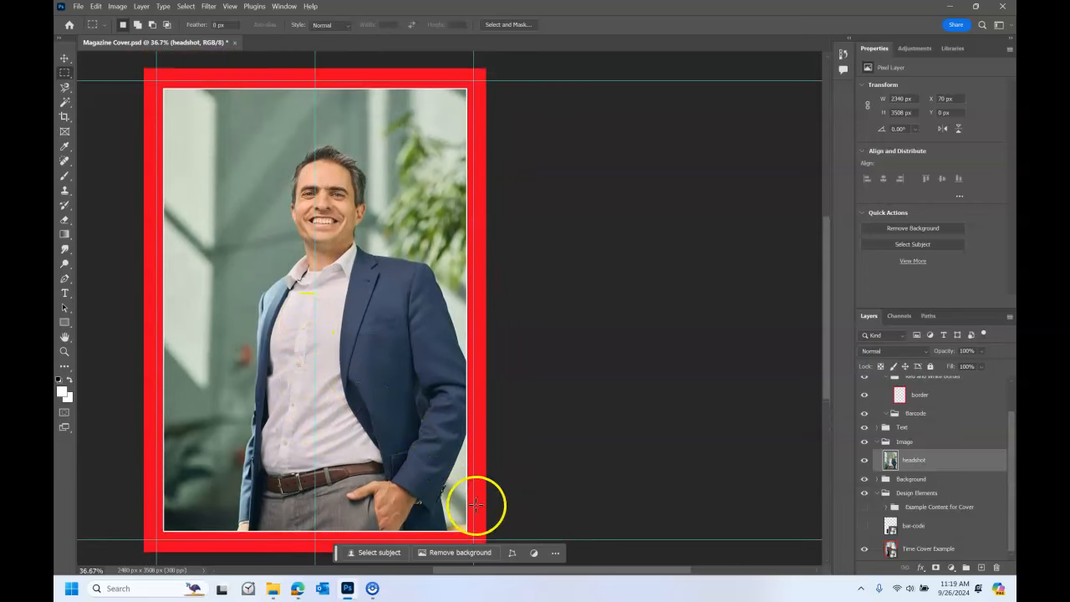
pyautogui.moveTo(491, 571); pyautogui.dragTo(407, 574)
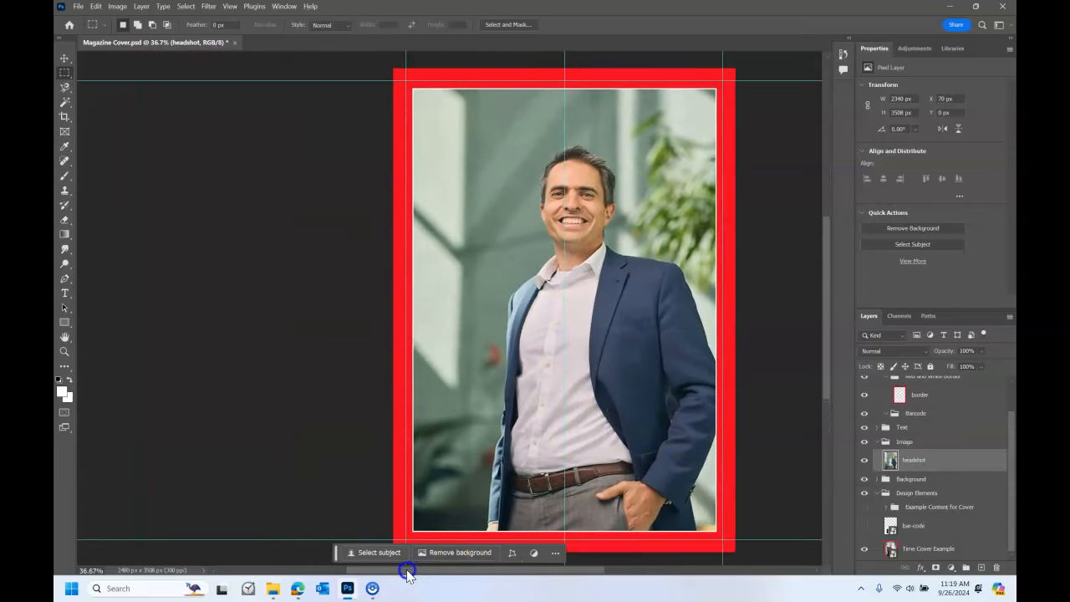
pyautogui.click(469, 549)
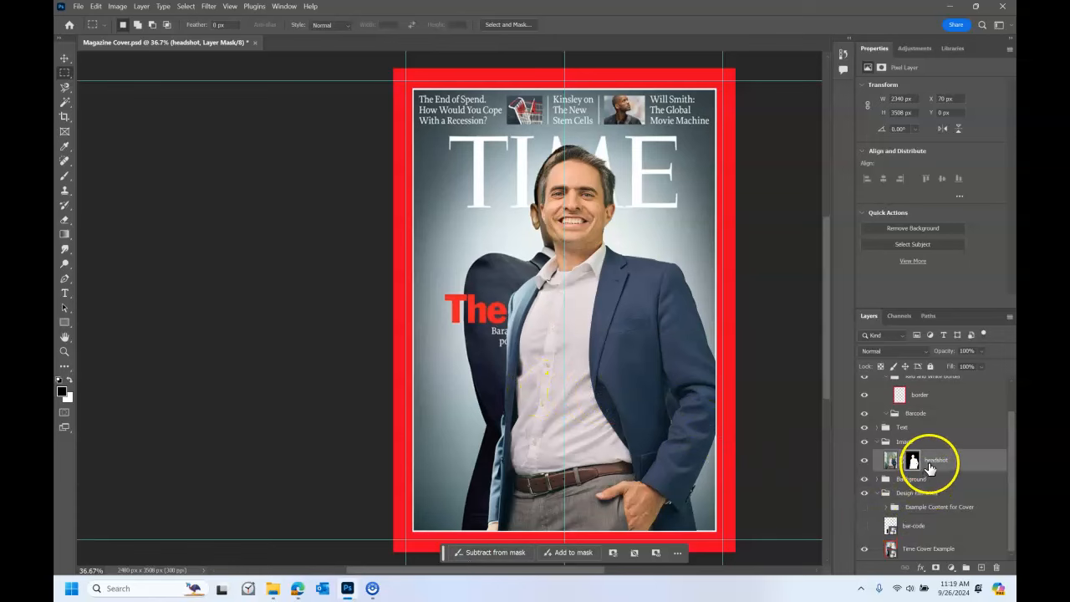
# Move the headshot to X 0 px, Y 0 px over the cover figure, toggling its visibility to compare the face positions
pyautogui.click(64, 58)
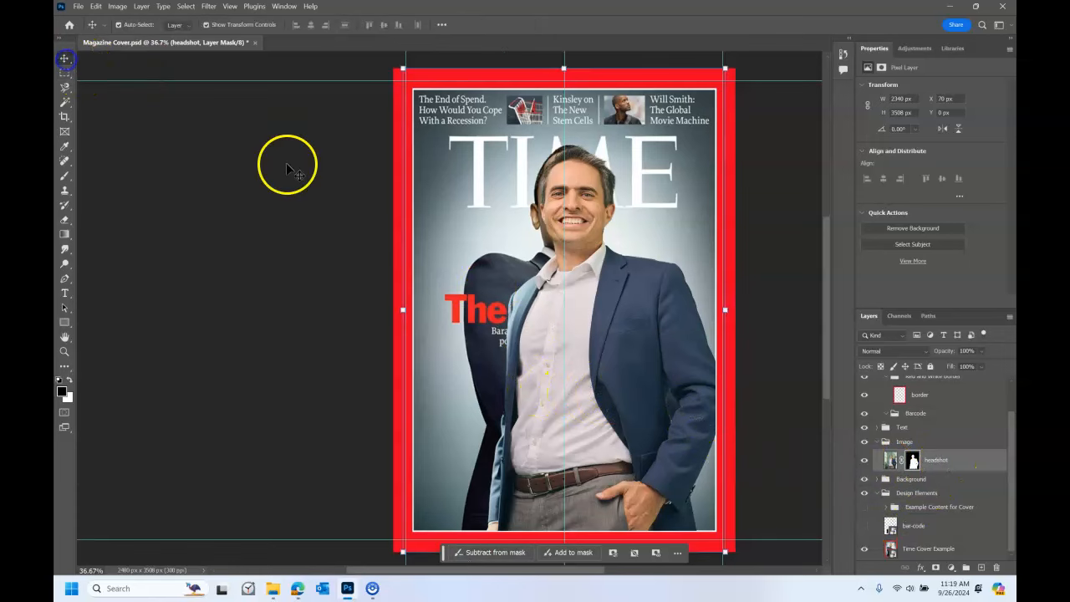
pyautogui.moveTo(622, 372); pyautogui.dragTo(624, 405)
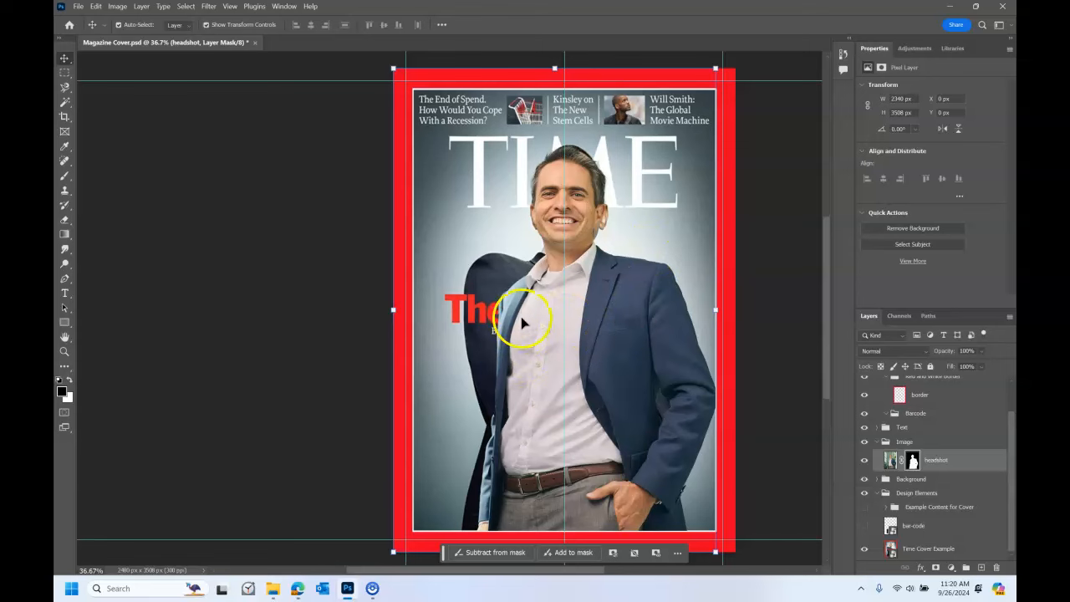
pyautogui.click(864, 460)
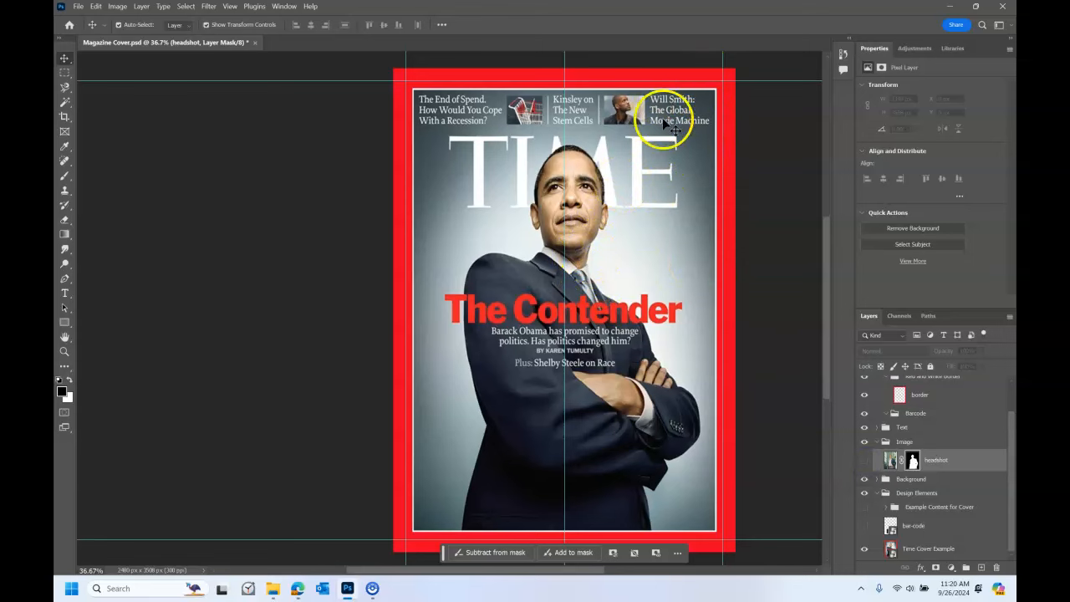
pyautogui.click(865, 460)
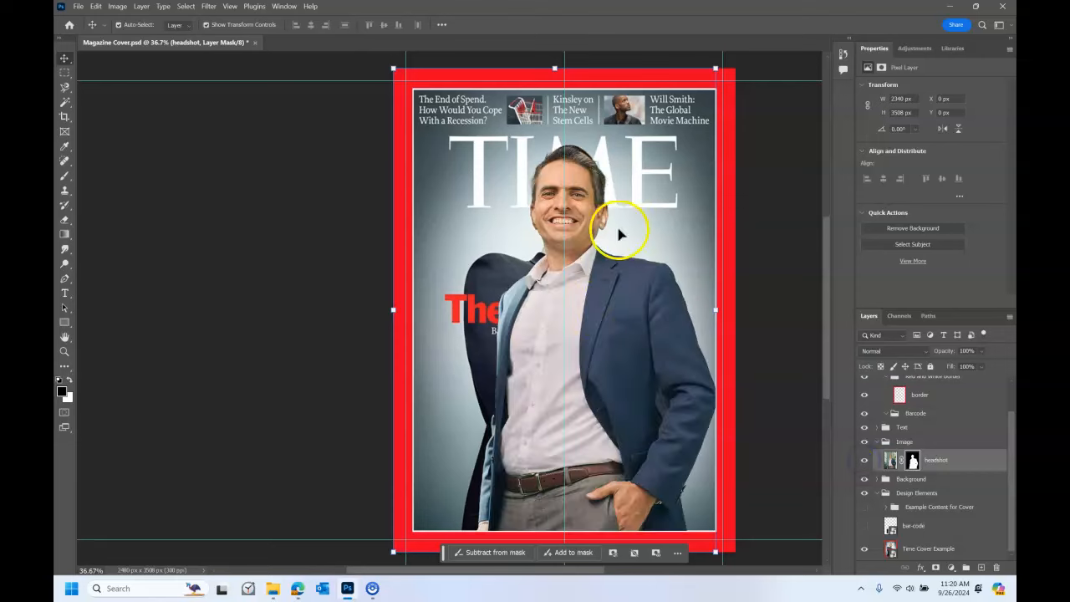
# With the headshot hidden, set the foreground colour to 2b3c3b, sampled from the dark lower-left corner of the Time Cover Example's backdrop
pyautogui.click(864, 460)
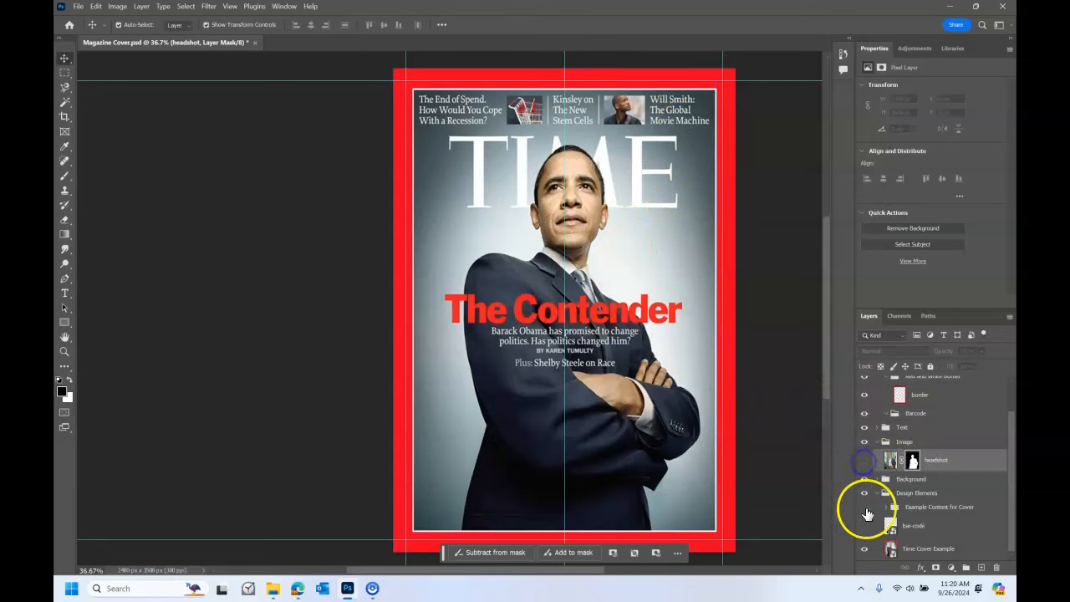
pyautogui.click(940, 552)
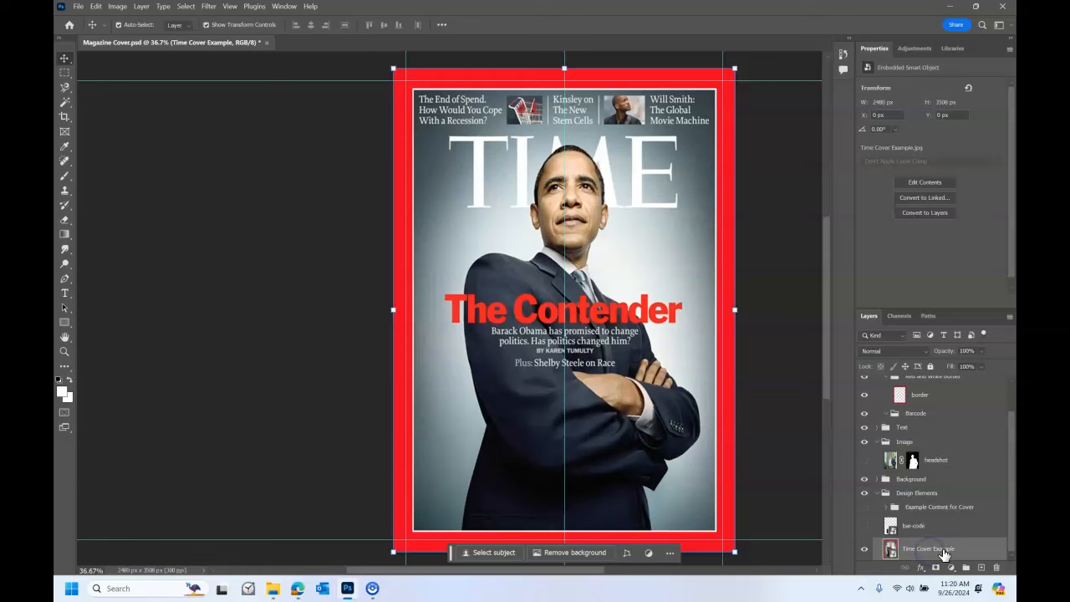
pyautogui.click(62, 393)
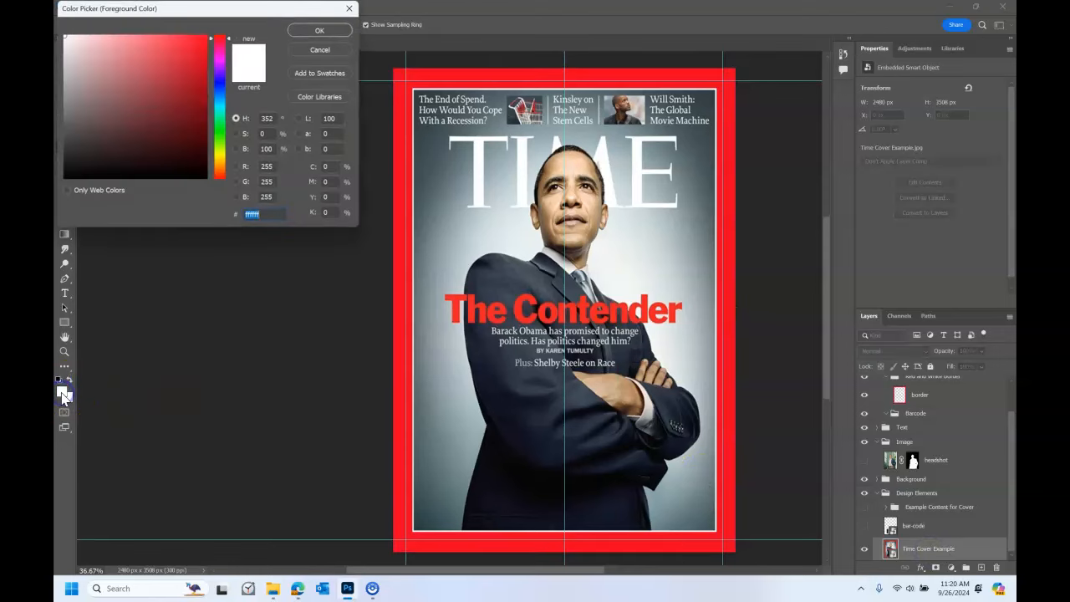
pyautogui.click(419, 526)
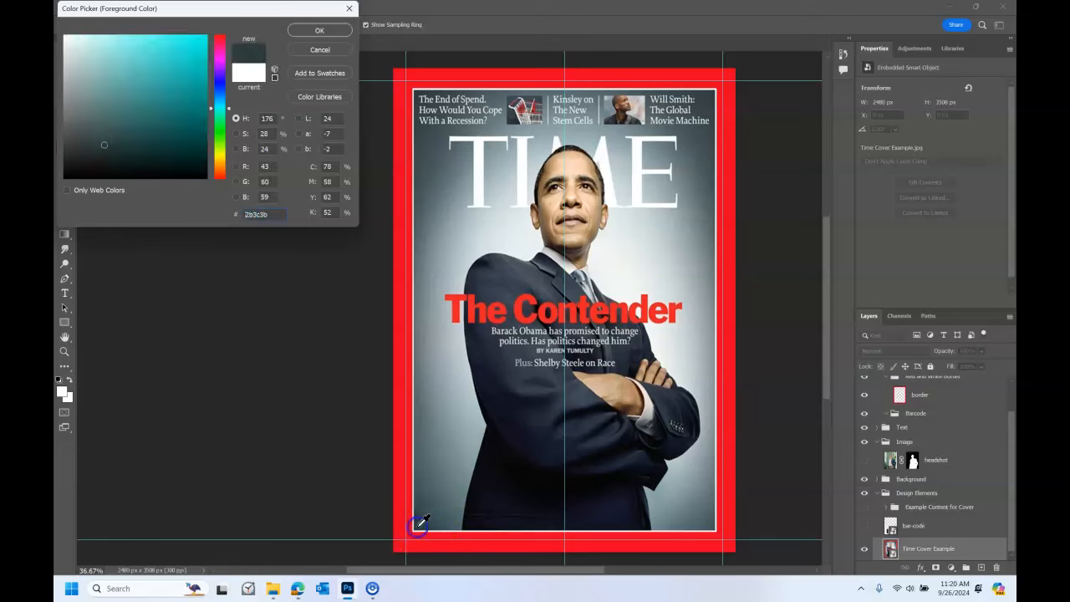
pyautogui.click(320, 30)
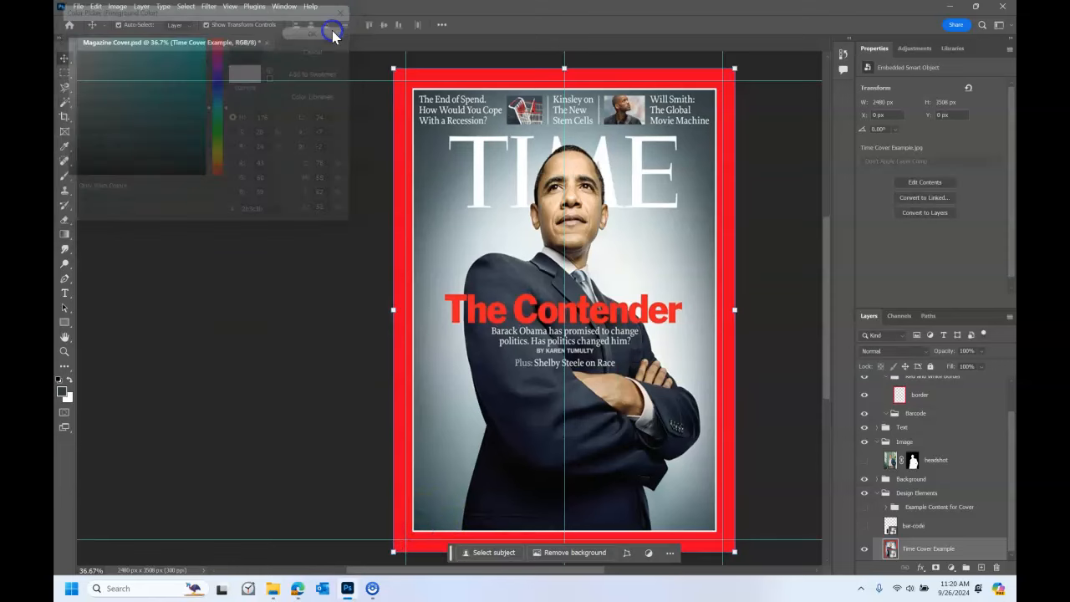
# Set the background colour to eaf1f1, sampled from the light backdrop beside the cover figure's neck
pyautogui.click(68, 396)
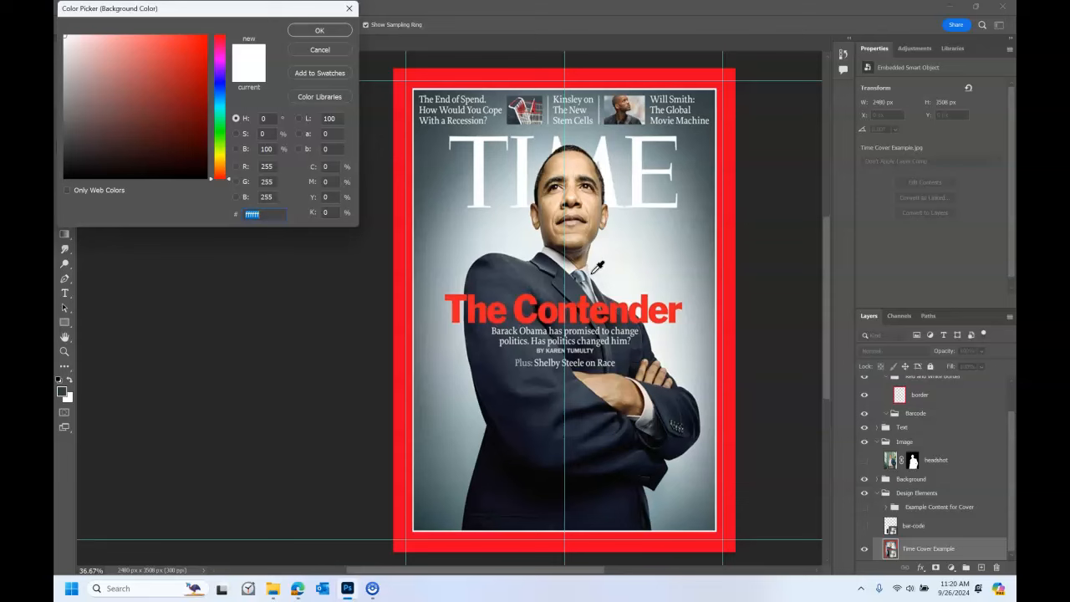
pyautogui.click(592, 273)
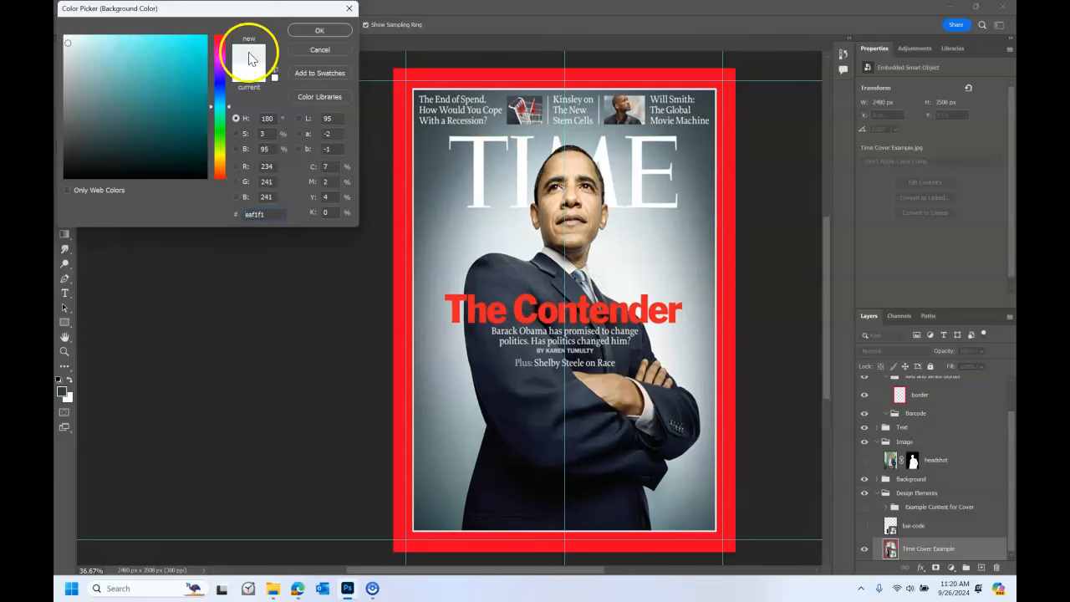
pyautogui.click(316, 30)
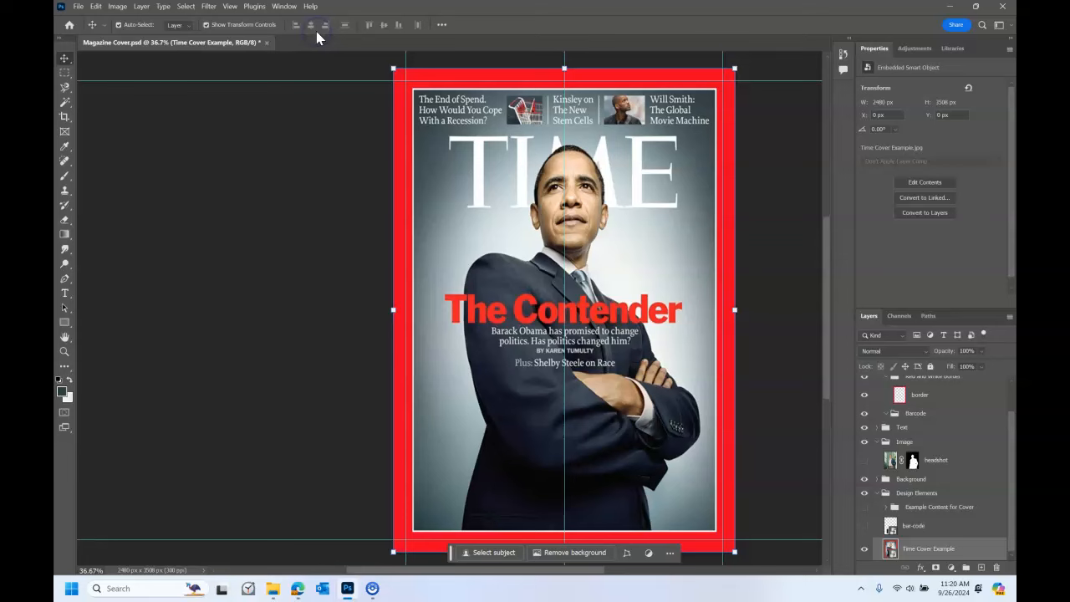
# Hide the Time Cover Example layer and add a new empty layer inside the Background group
pyautogui.click(865, 553)
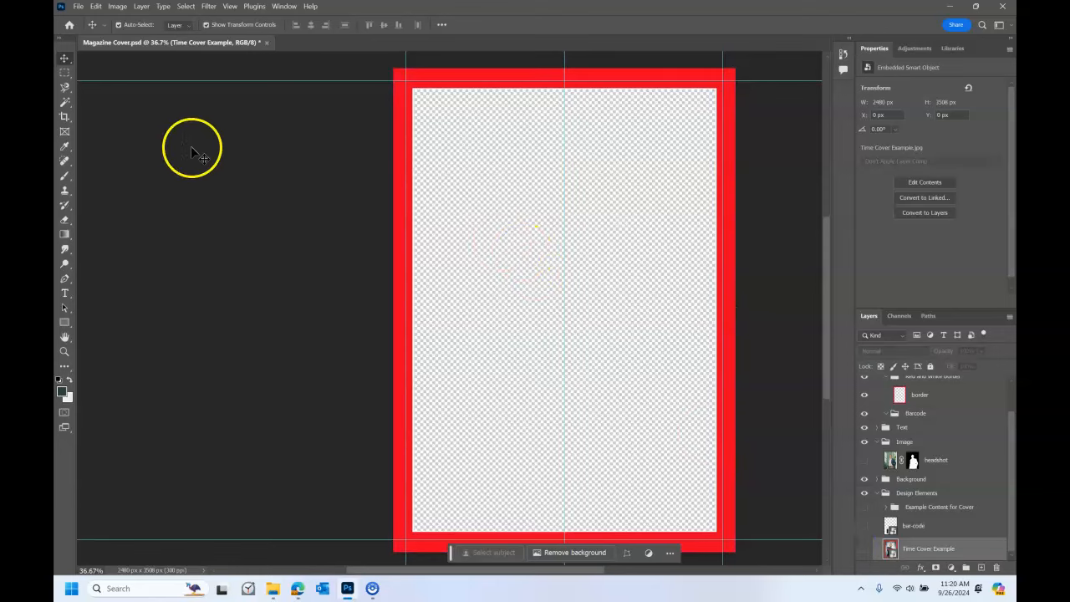
pyautogui.click(65, 235)
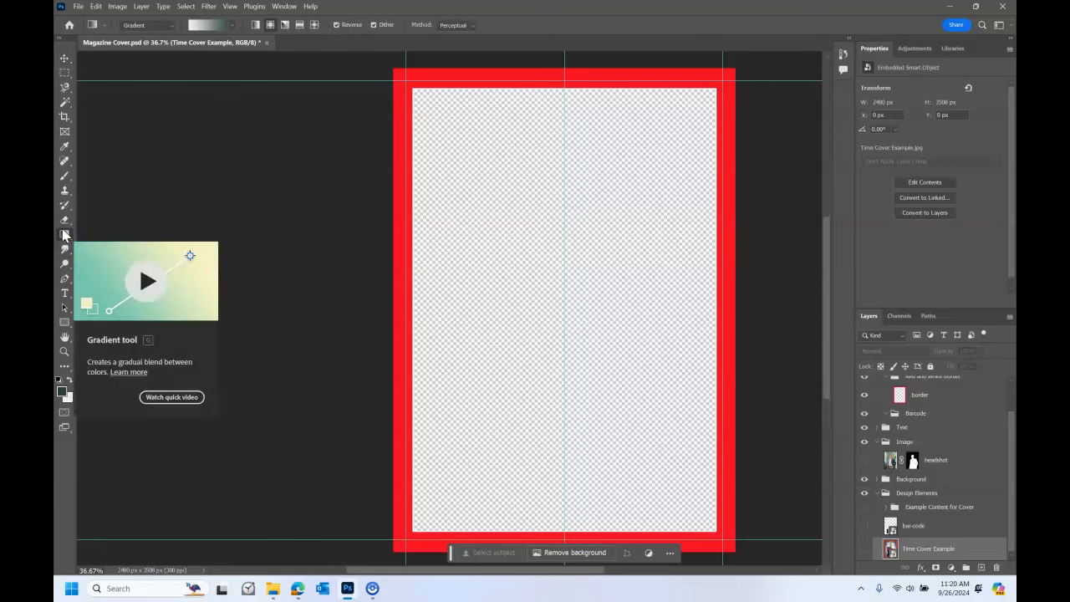
pyautogui.click(256, 26)
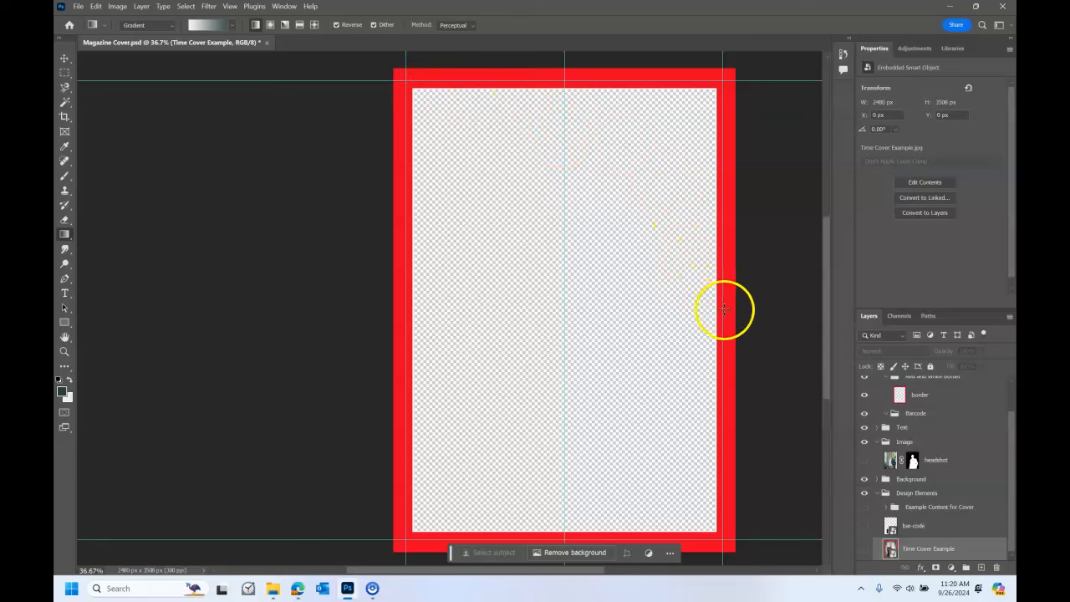
pyautogui.click(911, 479)
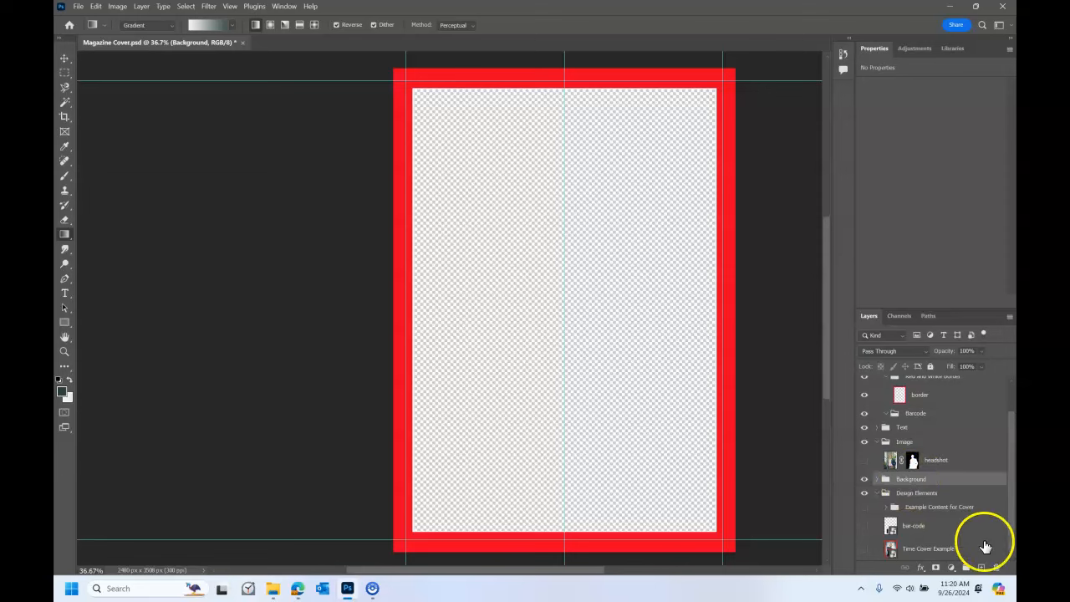
pyautogui.click(981, 567)
pyautogui.moveTo(911, 484); pyautogui.dragTo(926, 504)
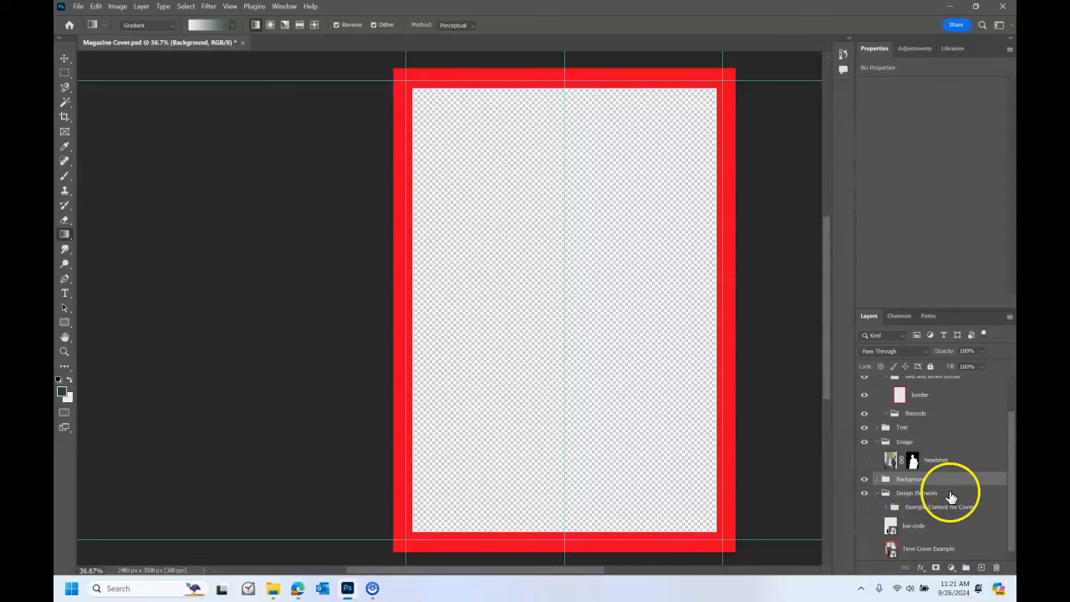
# Delete the surplus Layer 2 from the Background group, keeping Layer 1 as the gradient's layer
pyautogui.click(876, 482)
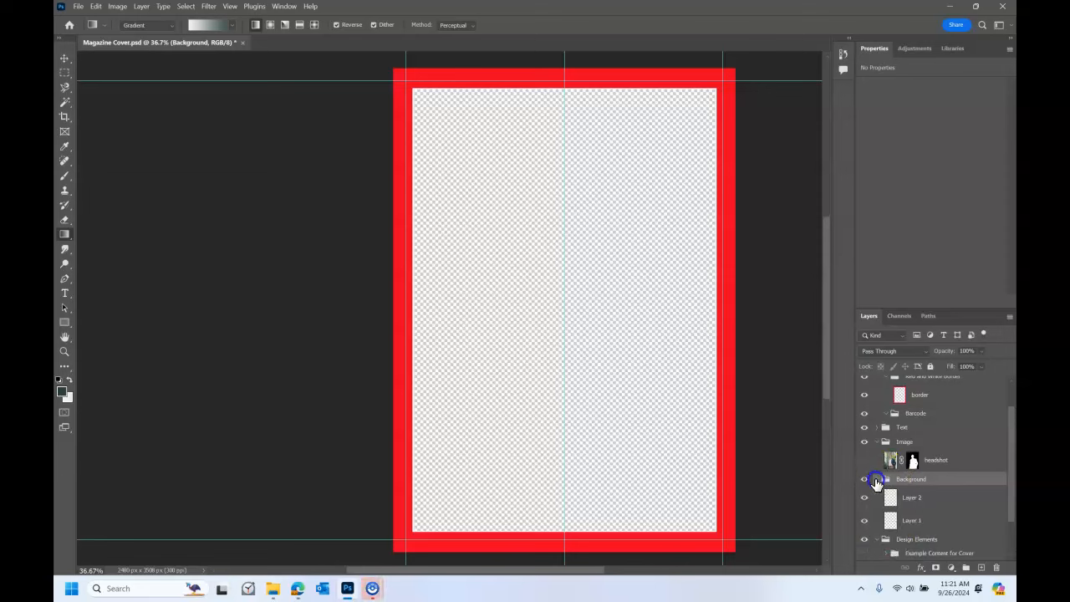
pyautogui.click(929, 499)
pyautogui.click(996, 567)
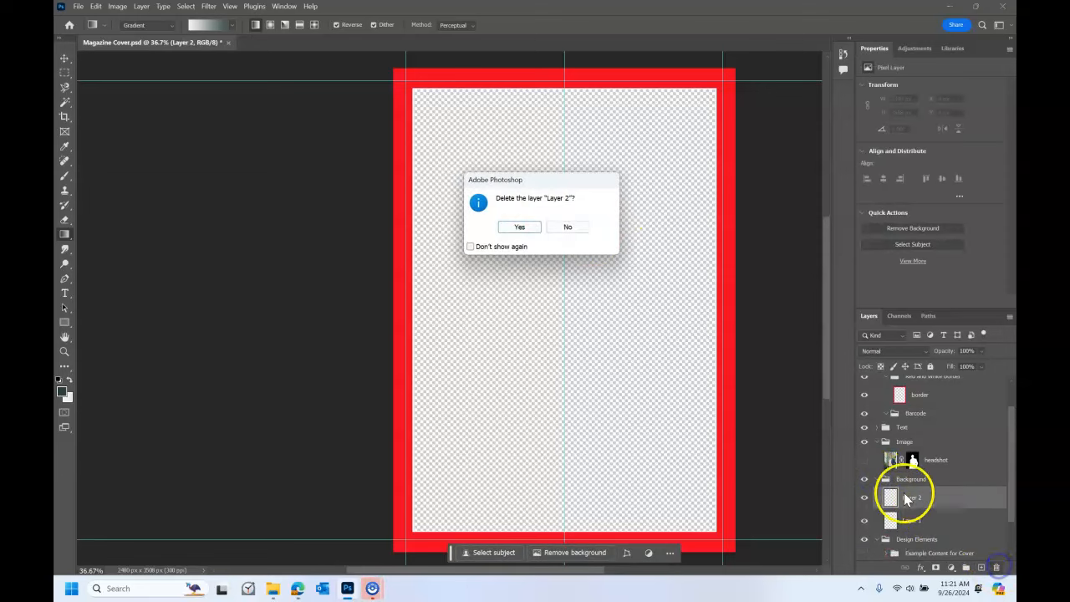
pyautogui.click(520, 225)
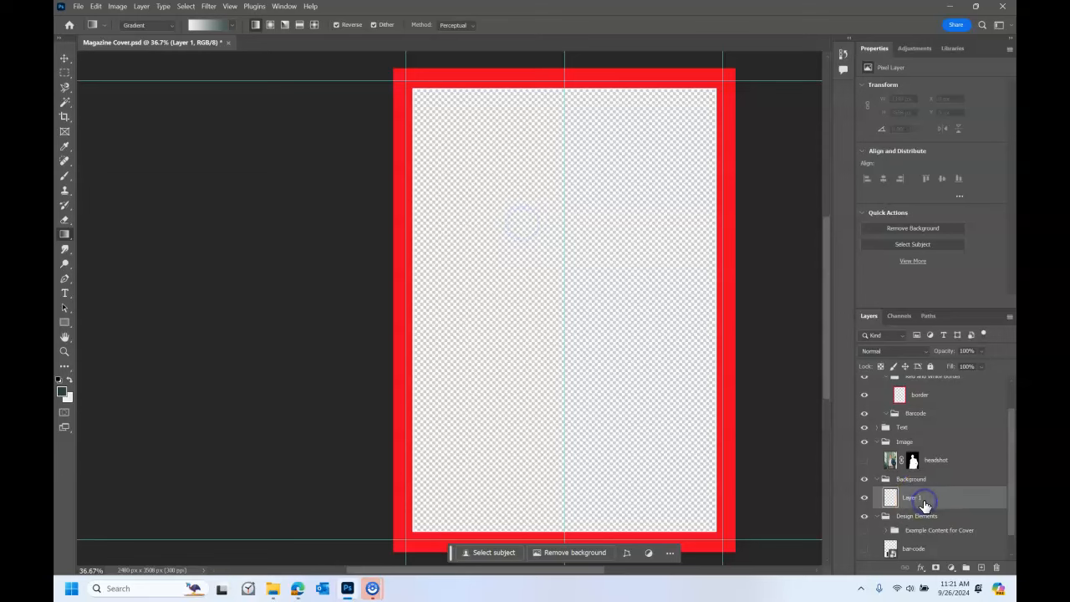
# Try a linear gradient from the cover's right edge, change its angle and length, and undo it completely
pyautogui.moveTo(723, 305); pyautogui.dragTo(459, 296)
pyautogui.moveTo(591, 310); pyautogui.dragTo(589, 361)
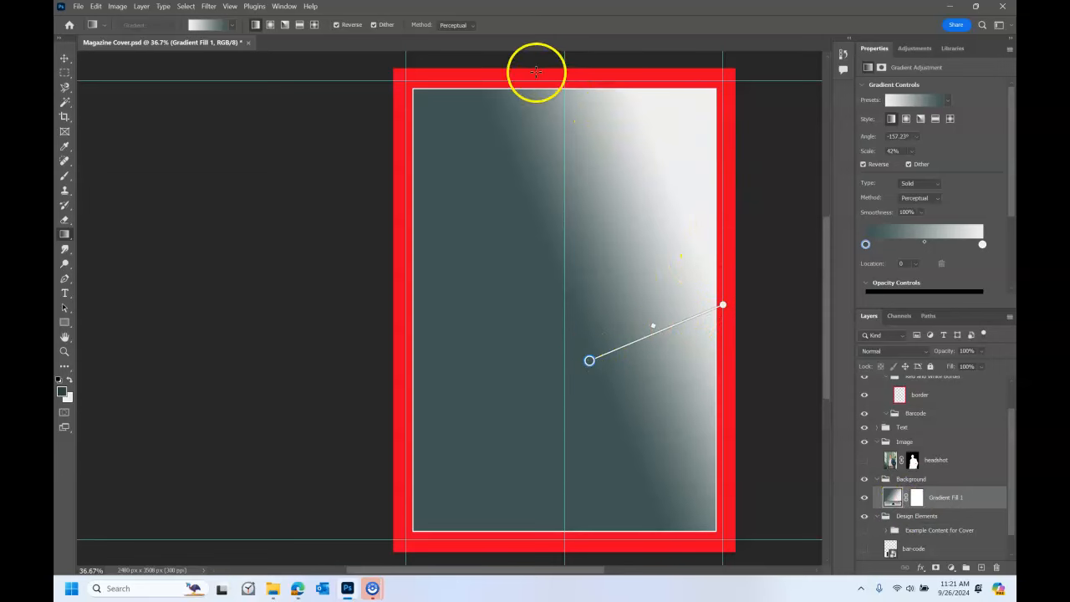
pyautogui.moveTo(590, 361); pyautogui.dragTo(498, 306)
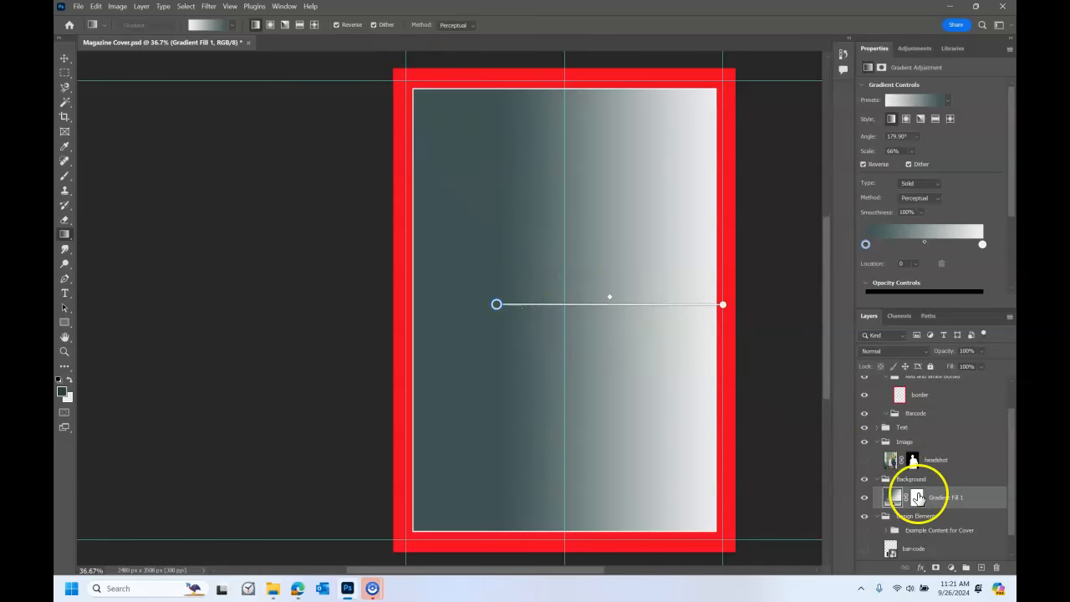
pyautogui.hotkey('ctrl', 'z')
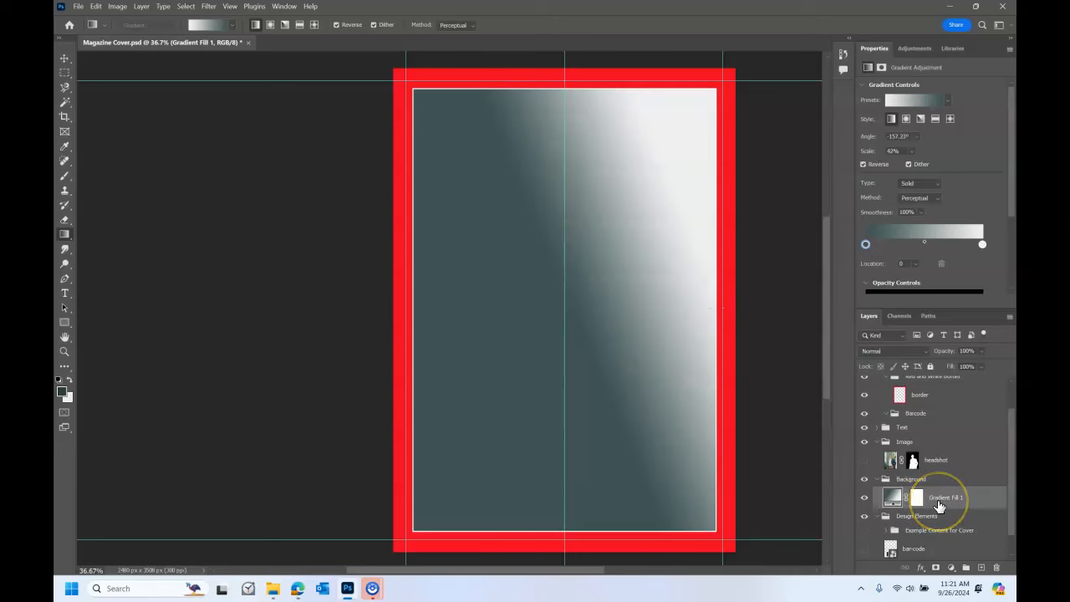
pyautogui.hotkey('ctrl', 'z')
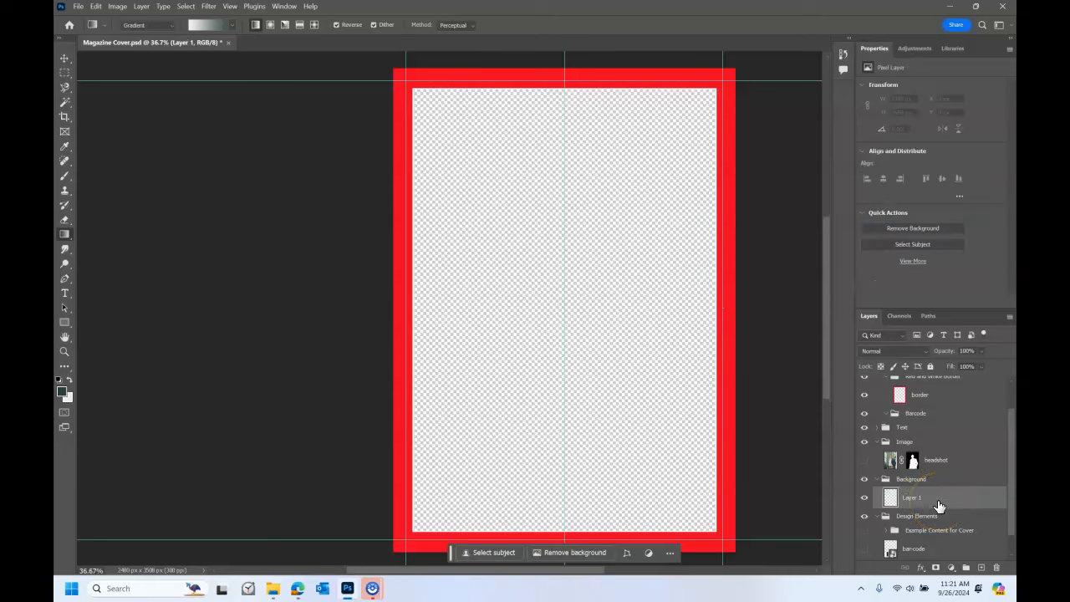
# Draw a radial gradient from the cover's centre to its upper-left corner, reverse its colours, and show the headshot layer
pyautogui.click(271, 25)
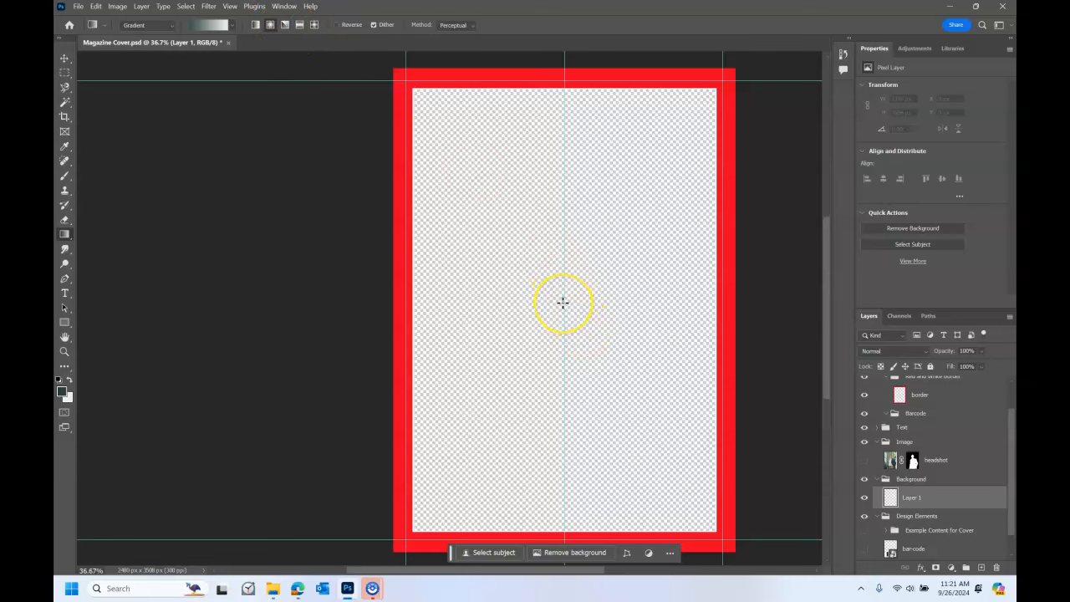
pyautogui.moveTo(562, 303); pyautogui.dragTo(391, 64)
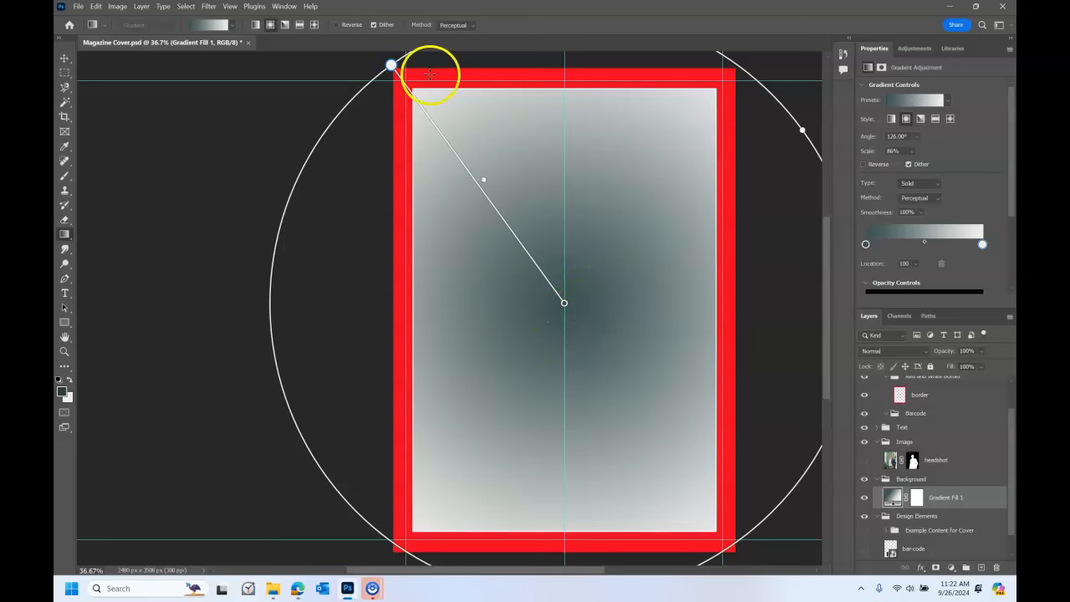
pyautogui.click(336, 25)
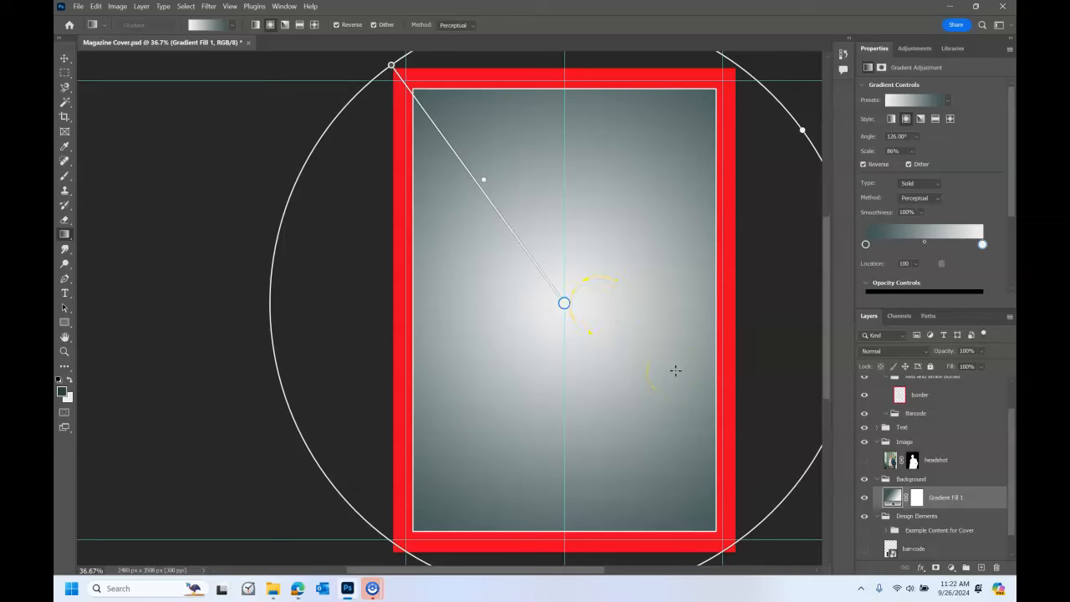
pyautogui.click(65, 73)
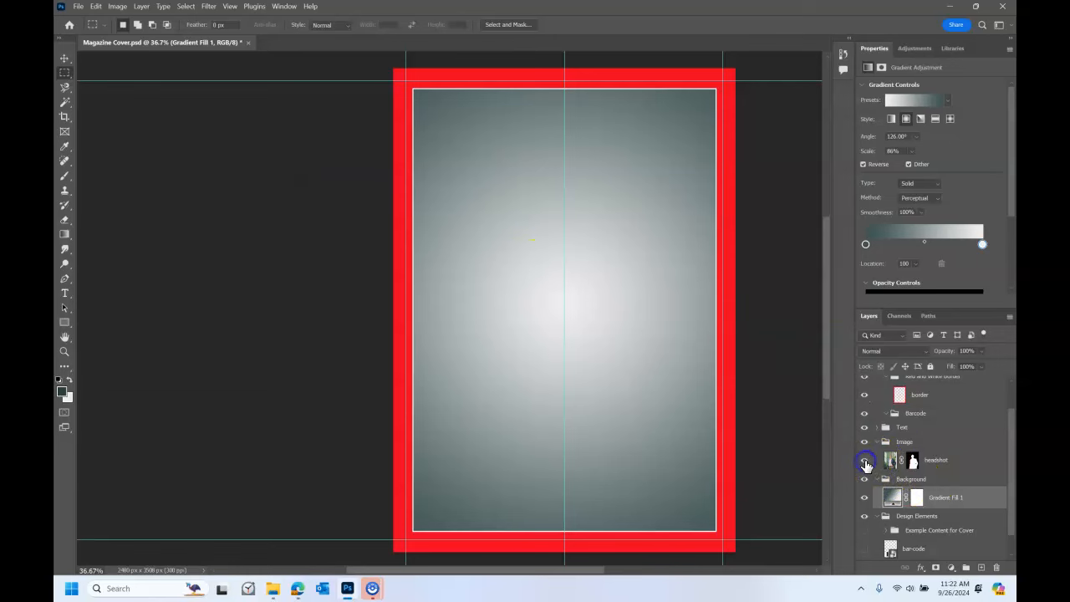
pyautogui.click(864, 460)
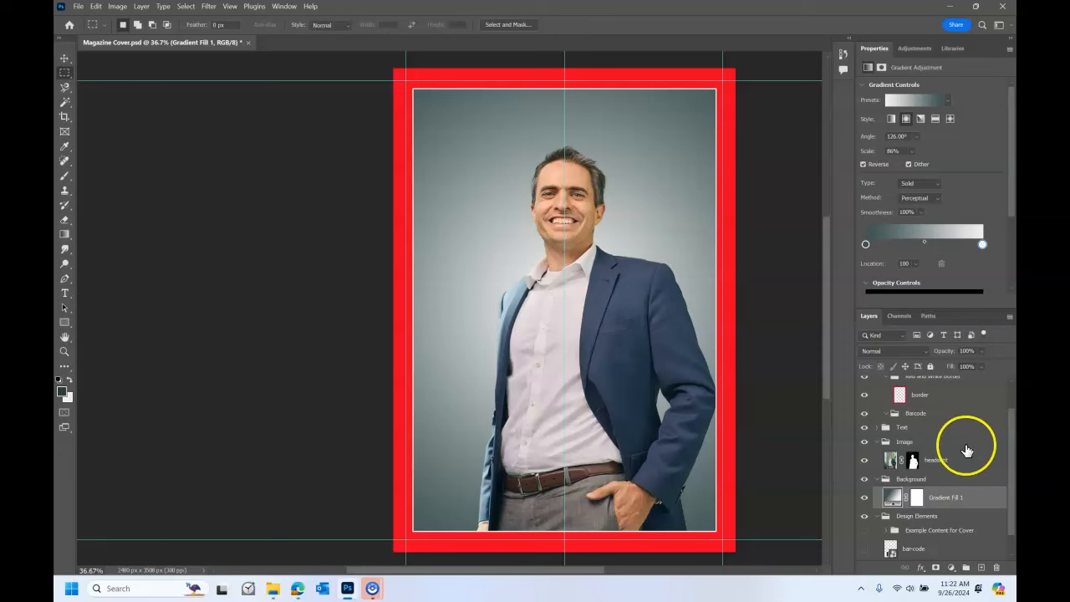
# Add the text "TIME" near the top of the cover, inside the Title group of the Text group
pyautogui.click(876, 428)
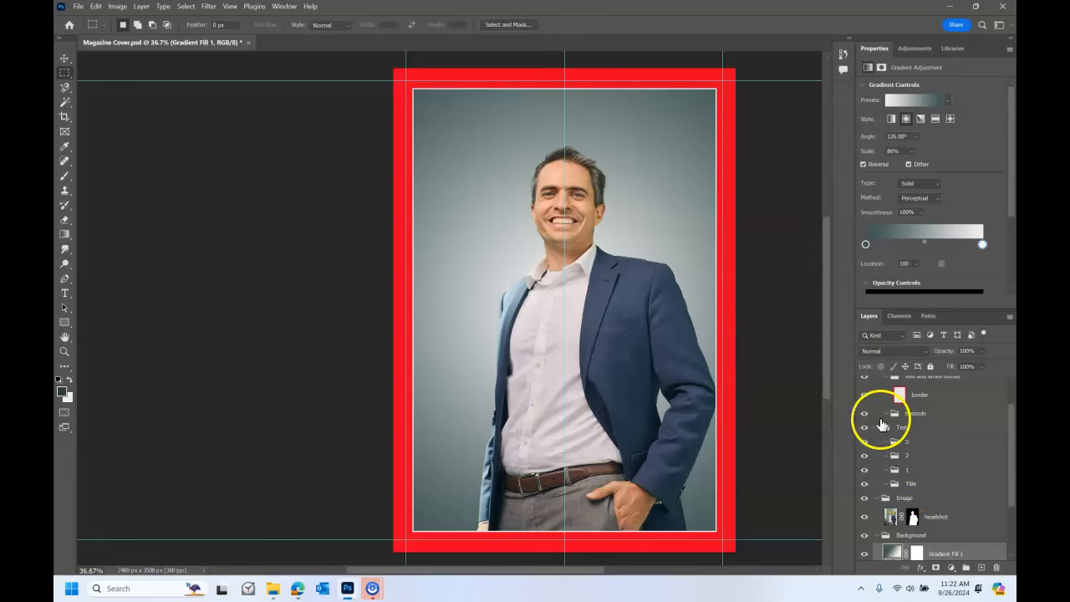
pyautogui.click(903, 484)
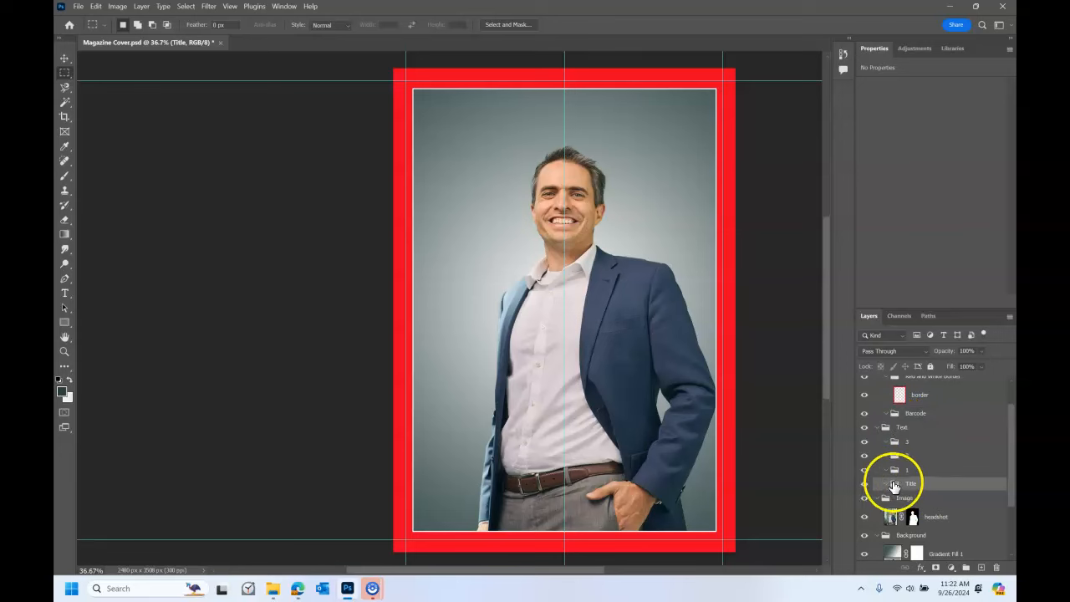
pyautogui.click(66, 296)
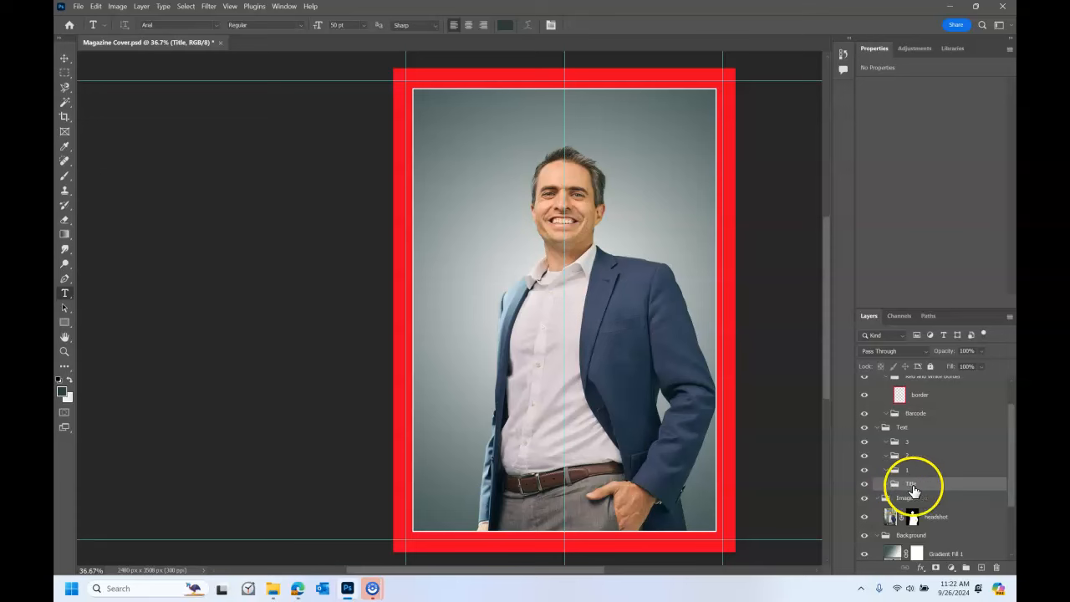
pyautogui.click(467, 159)
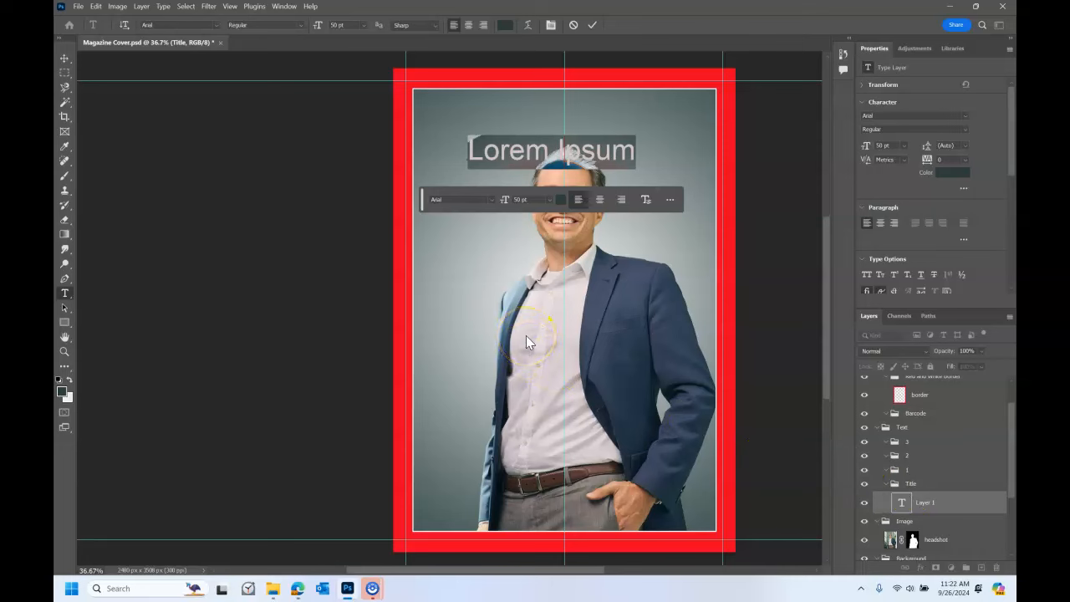
pyautogui.write('TIME')
# Set the TIME text to Times New Roman in white (ffffff)
pyautogui.doubleClick(505, 148)
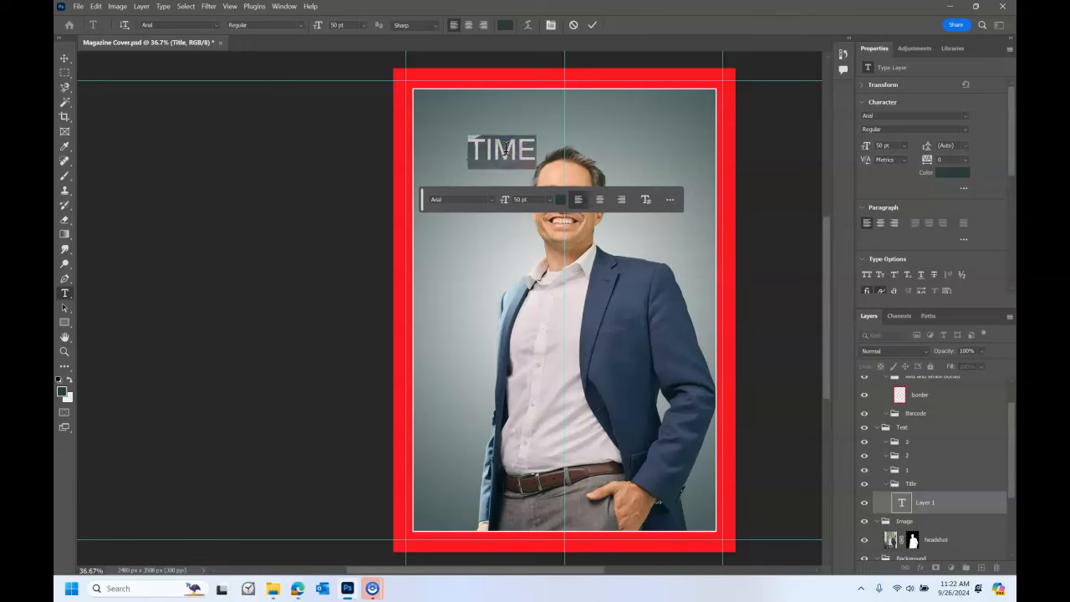
pyautogui.click(217, 25)
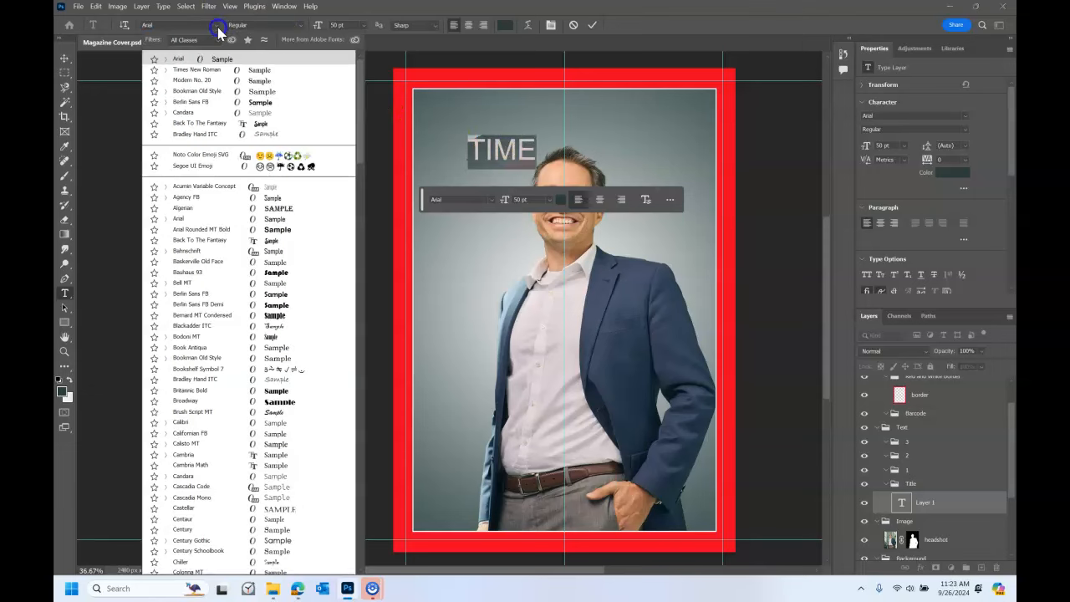
pyautogui.click(213, 70)
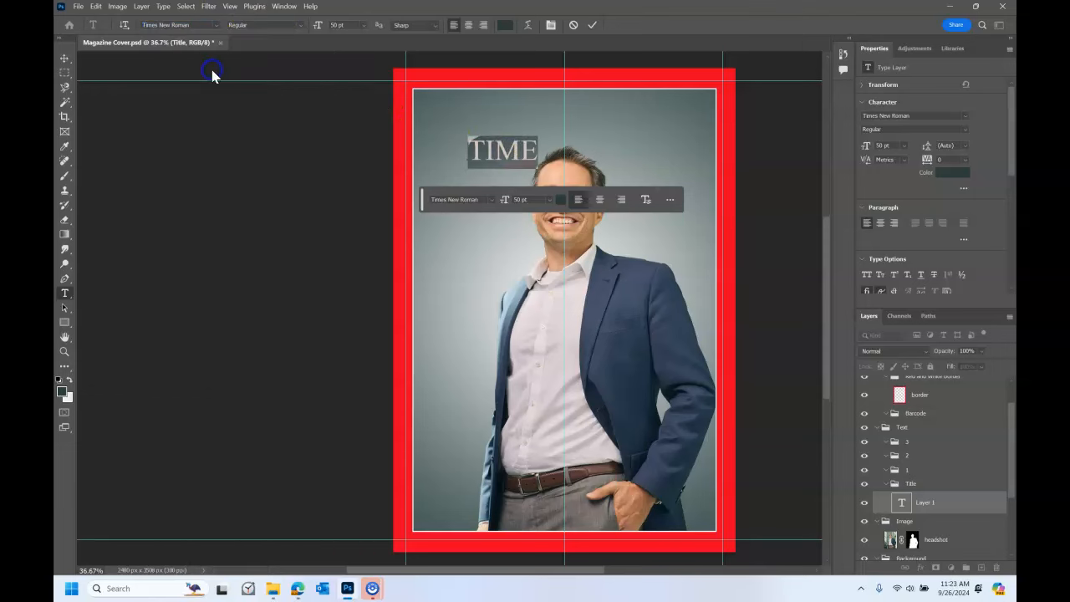
pyautogui.doubleClick(501, 153)
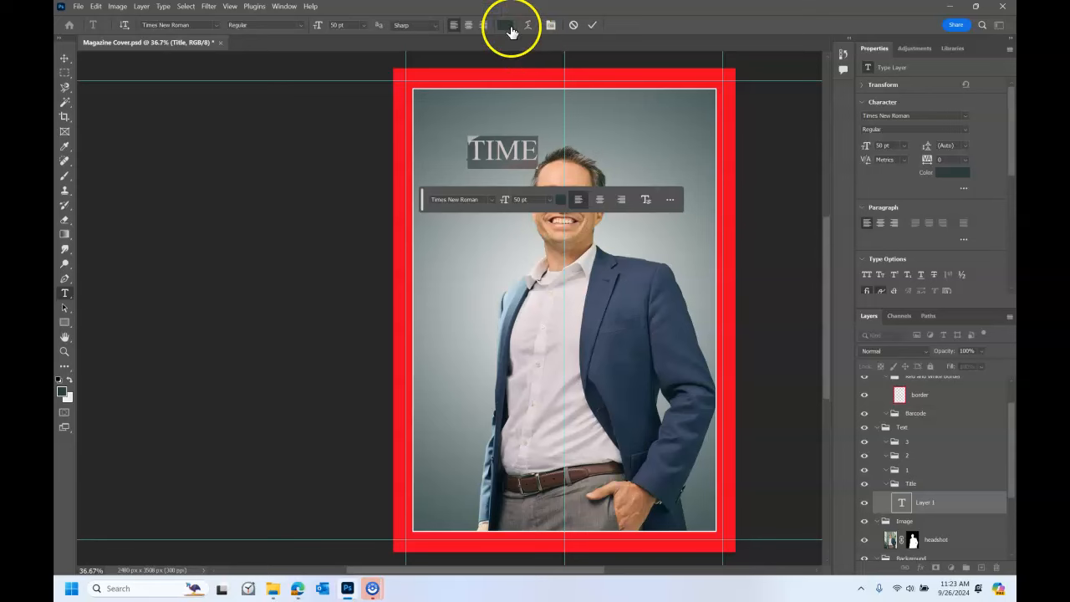
pyautogui.click(512, 32)
pyautogui.moveTo(95, 95); pyautogui.dragTo(65, 36)
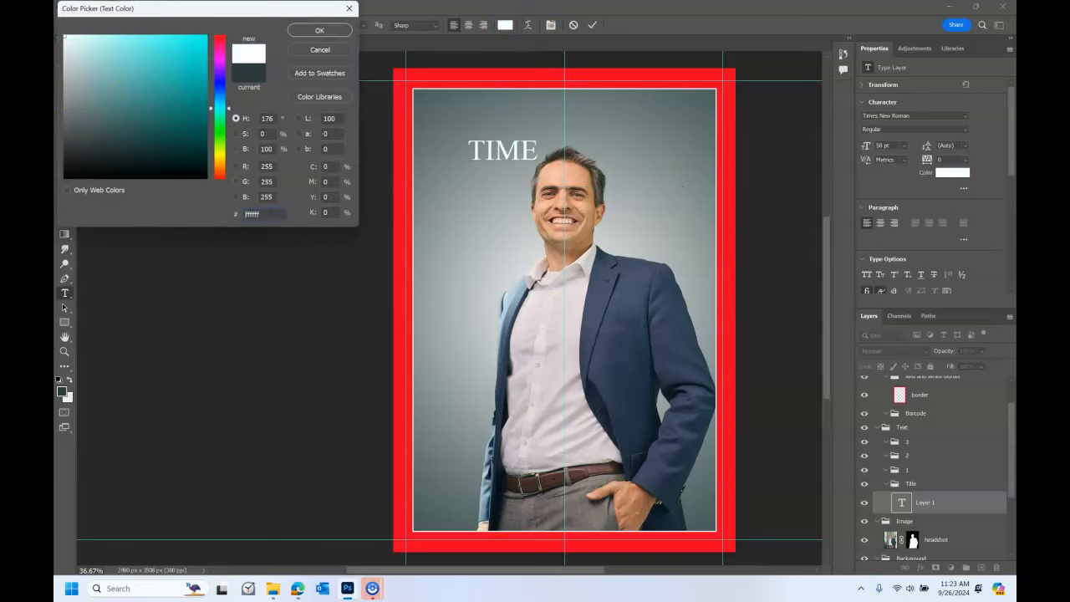
pyautogui.click(319, 31)
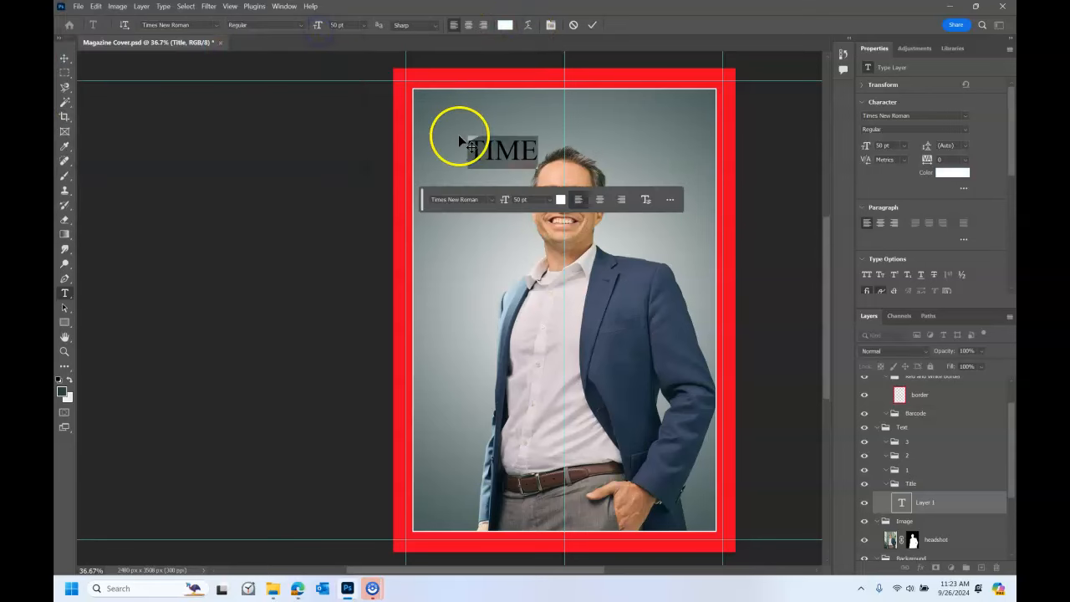
# Set the TIME text's font size to 61 pt and commit the text
pyautogui.click(333, 27)
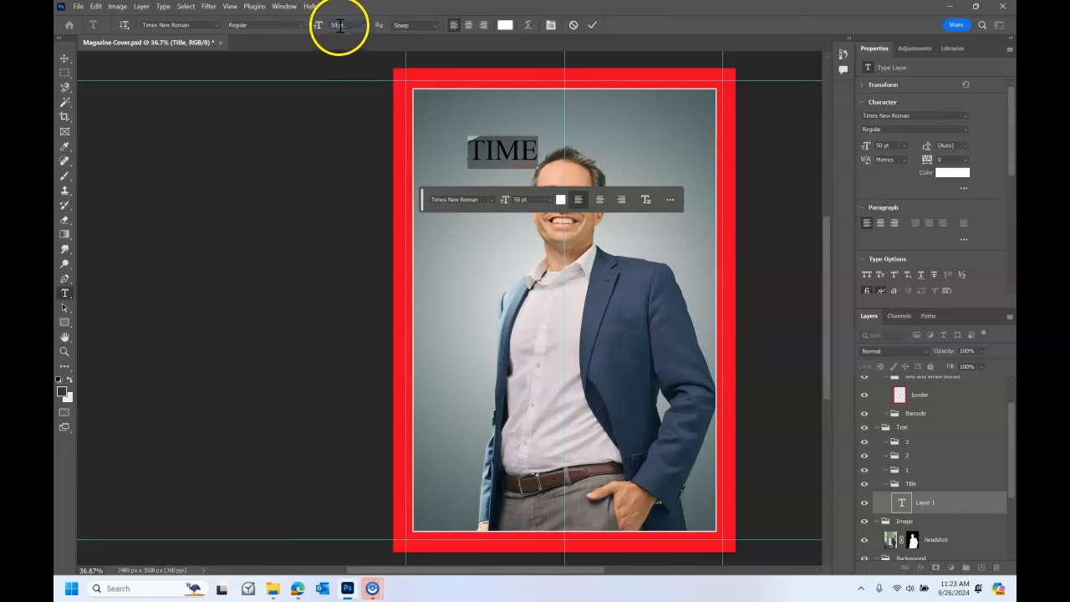
pyautogui.press('Up')
pyautogui.press('Up')
pyautogui.press('Up')
pyautogui.press('Up')
pyautogui.press('Up')
pyautogui.press('Up')
pyautogui.press('Up')
pyautogui.press('Up')
pyautogui.press('Up')
pyautogui.press('Up')
pyautogui.press('Up')
pyautogui.press('Up')
pyautogui.press('Up')
pyautogui.press('Up')
pyautogui.press('Up')
pyautogui.press('Up')
pyautogui.press('Up')
pyautogui.press('Down')
pyautogui.press('Down')
pyautogui.press('Down')
pyautogui.press('Down')
pyautogui.press('Down')
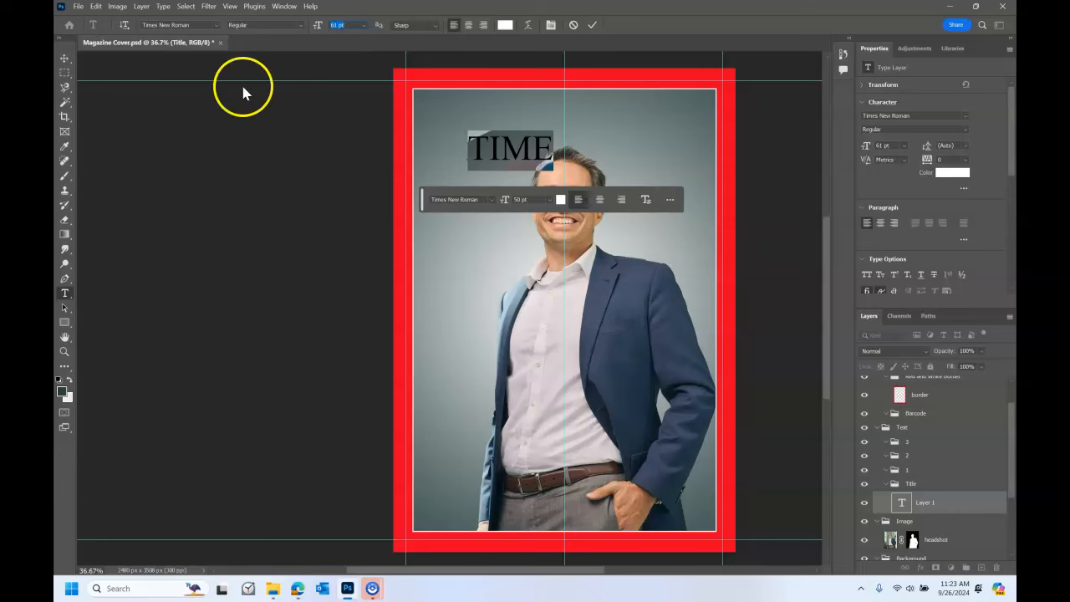
pyautogui.click(66, 60)
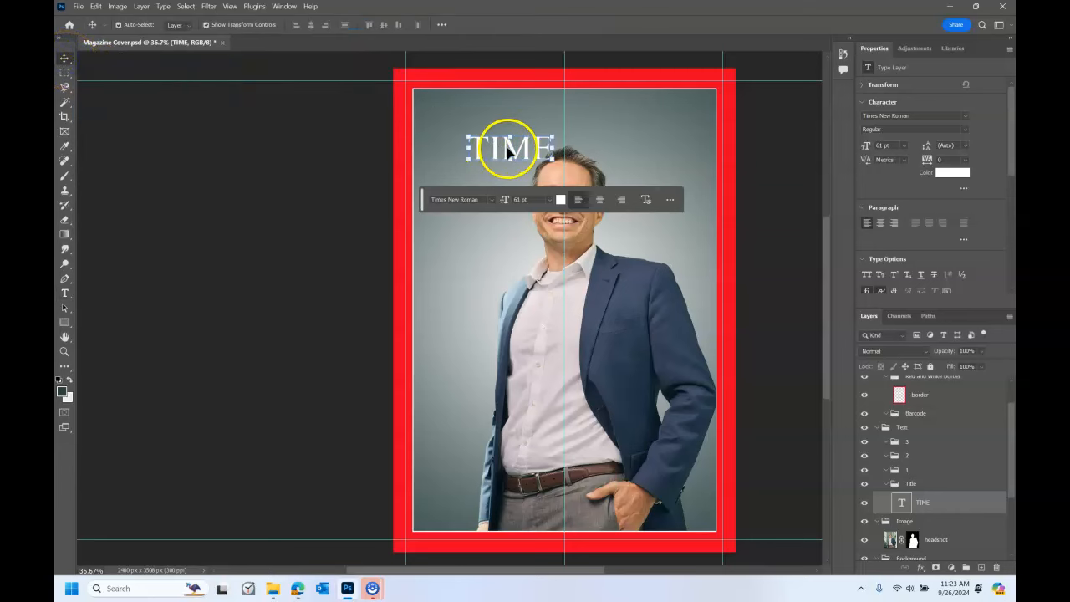
# Try to resize the TIME text freely with its width and height unlinked, and undo the resizing
pyautogui.moveTo(423, 202); pyautogui.dragTo(126, 266)
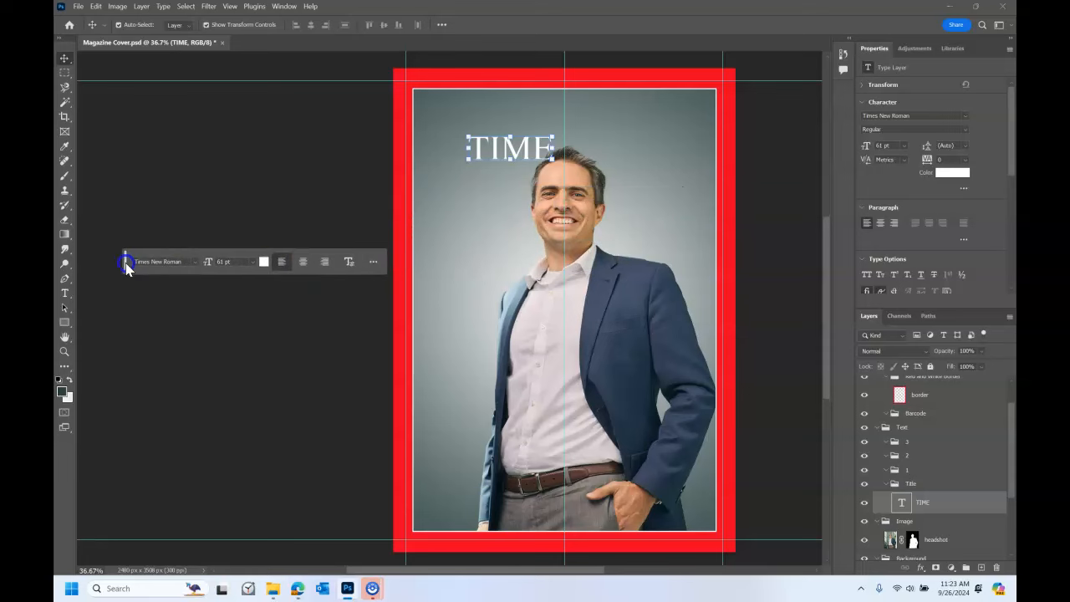
pyautogui.click(552, 135)
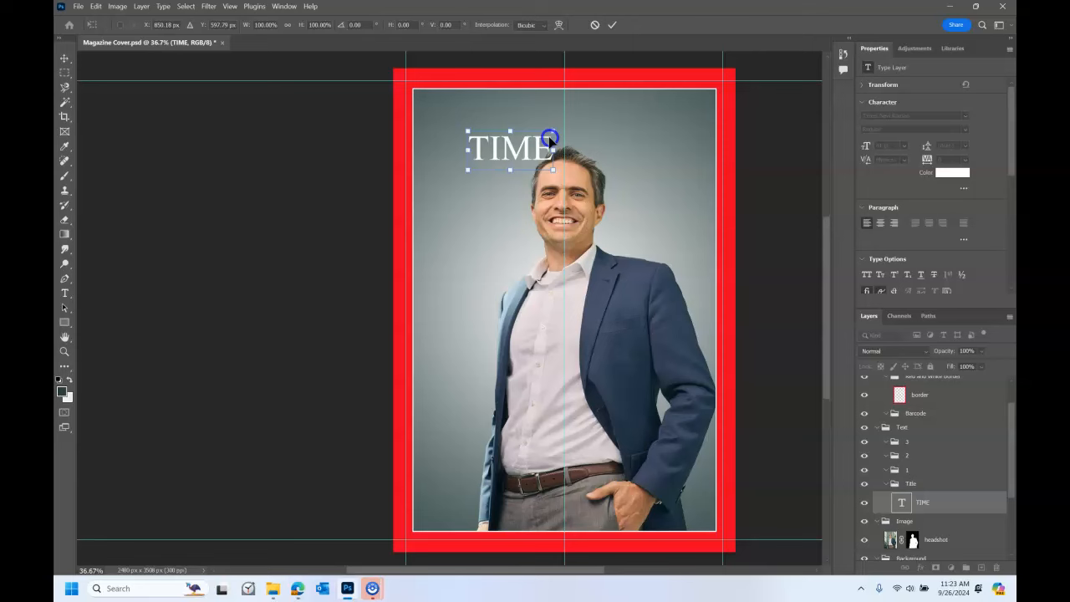
pyautogui.moveTo(563, 119); pyautogui.dragTo(500, 219)
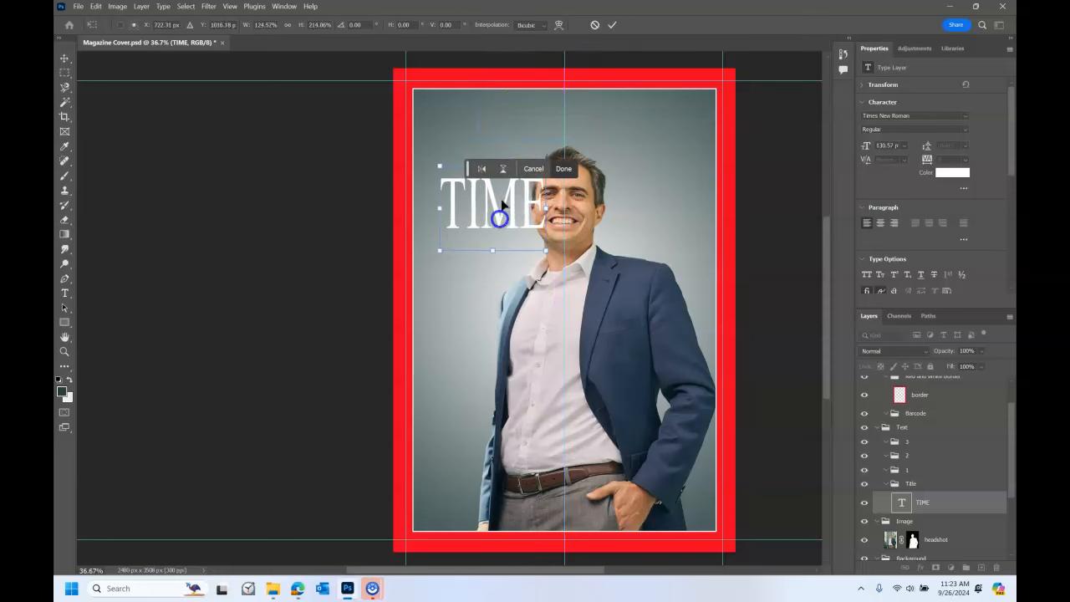
pyautogui.click(494, 249)
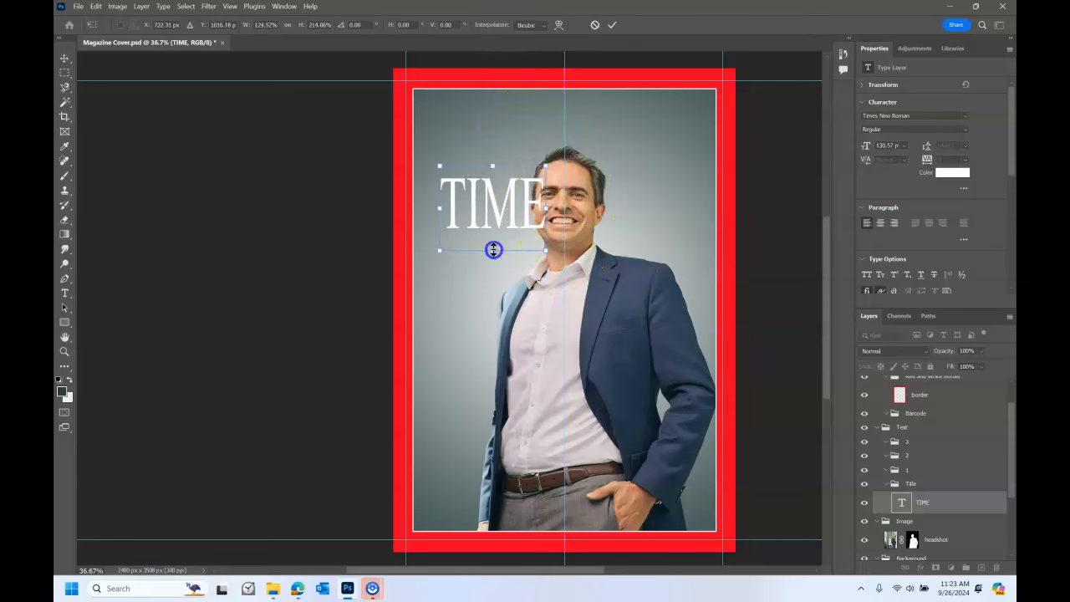
pyautogui.moveTo(545, 249); pyautogui.dragTo(556, 228)
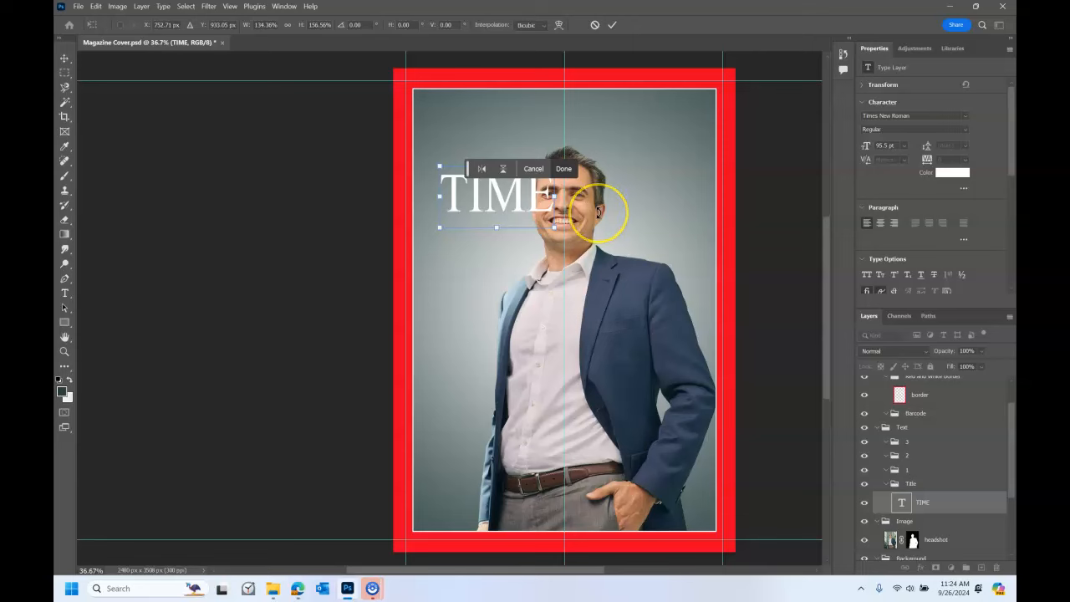
pyautogui.hotkey('ctrl', 'z')
pyautogui.hotkey('ctrl', 'z')
pyautogui.hotkey('ctrl', 'z')
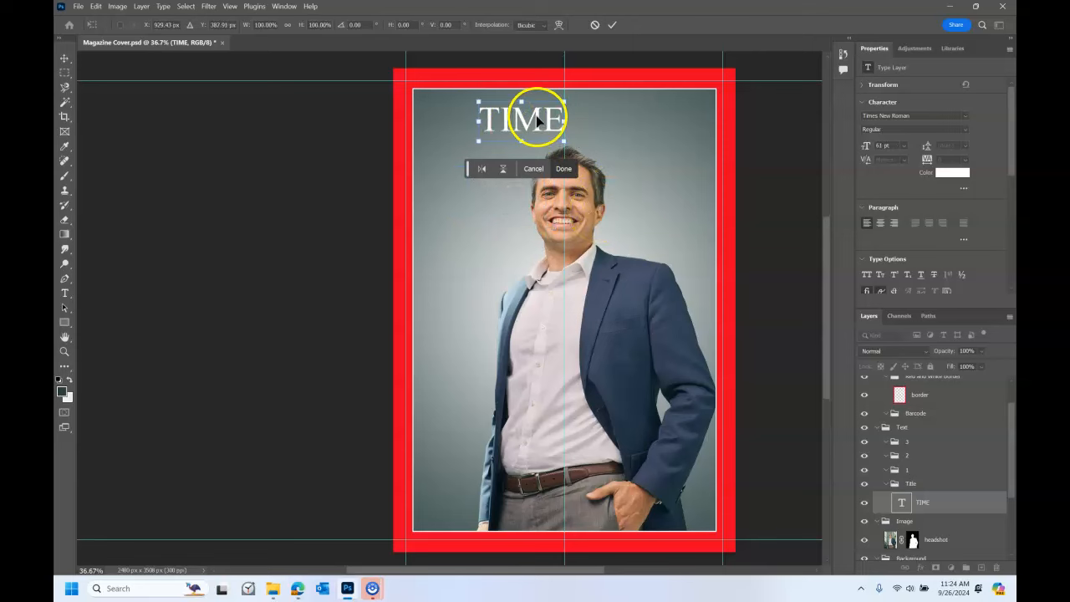
# Link the TIME text's width and height and scale it from the cover's upper-left area to about 322%, about 2002 px wide
pyautogui.moveTo(530, 123); pyautogui.dragTo(482, 155)
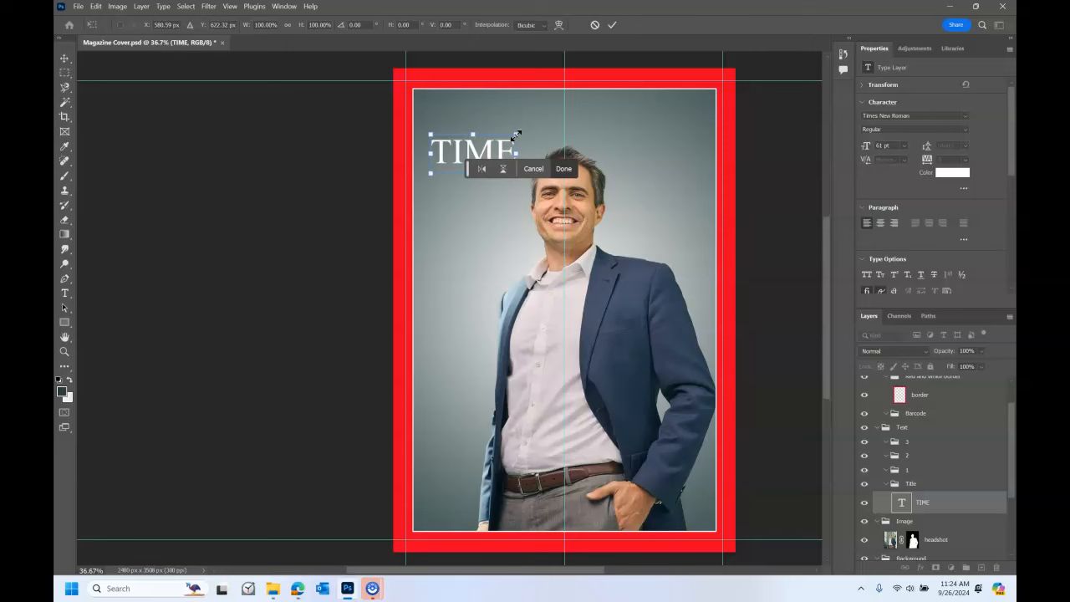
pyautogui.click(288, 28)
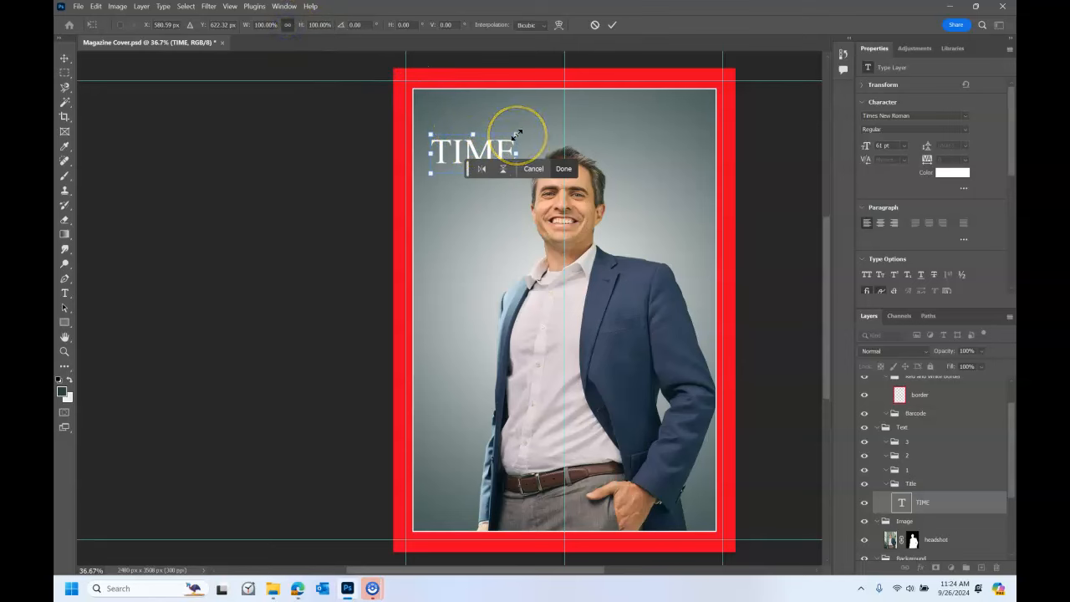
pyautogui.moveTo(518, 134); pyautogui.dragTo(662, 101)
pyautogui.moveTo(545, 130); pyautogui.dragTo(539, 172)
pyautogui.moveTo(640, 115); pyautogui.dragTo(704, 99)
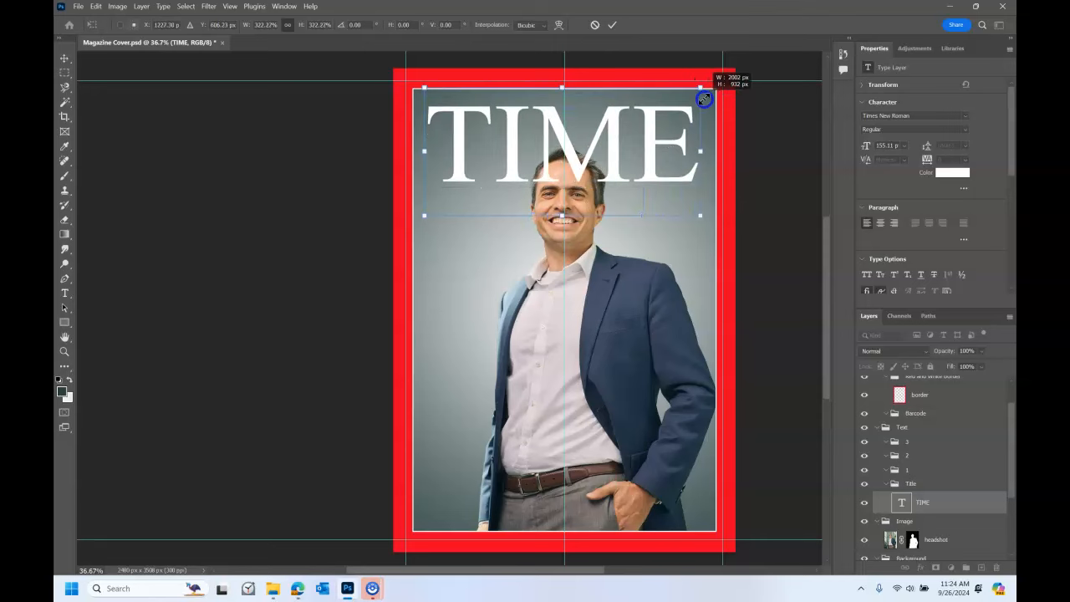
# Centre the TIME title on the vertical guide across the man's forehead, at about Y 862 px, and commit the transform
pyautogui.moveTo(616, 136); pyautogui.dragTo(614, 164)
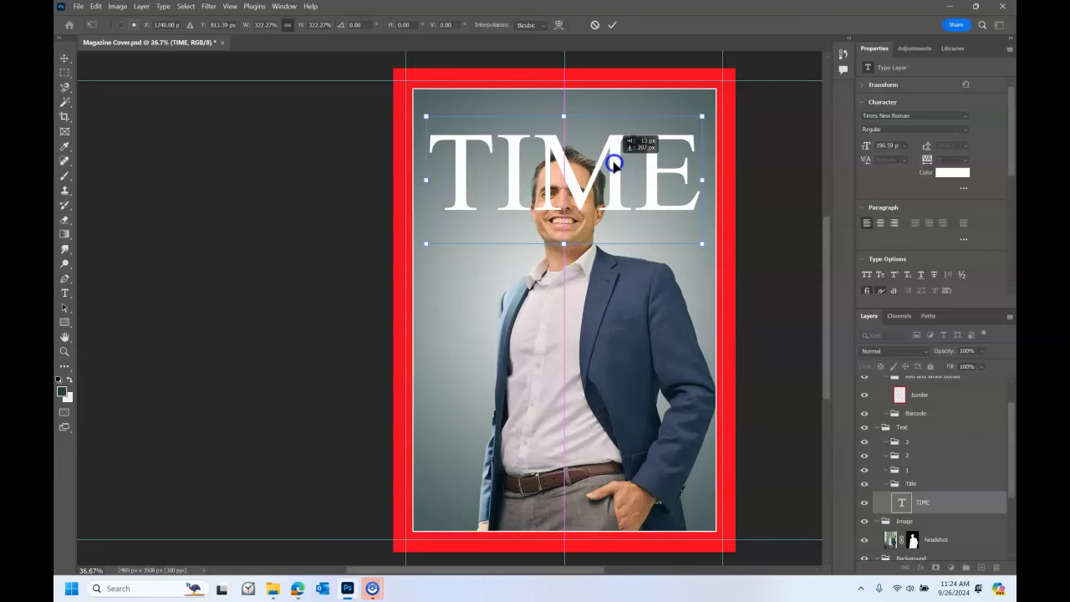
pyautogui.moveTo(615, 165); pyautogui.dragTo(615, 175)
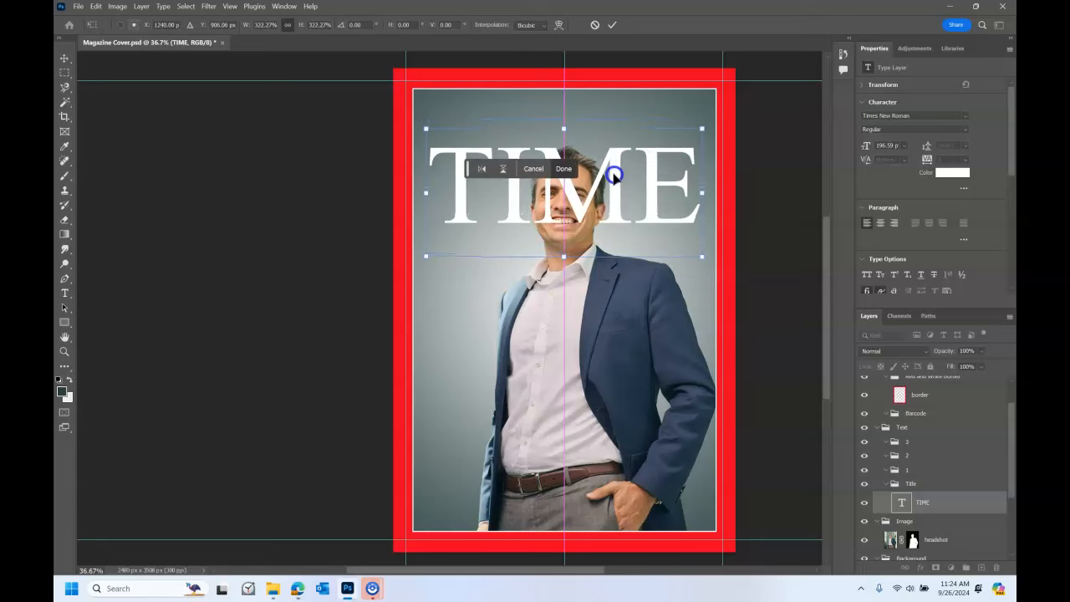
pyautogui.click(229, 7)
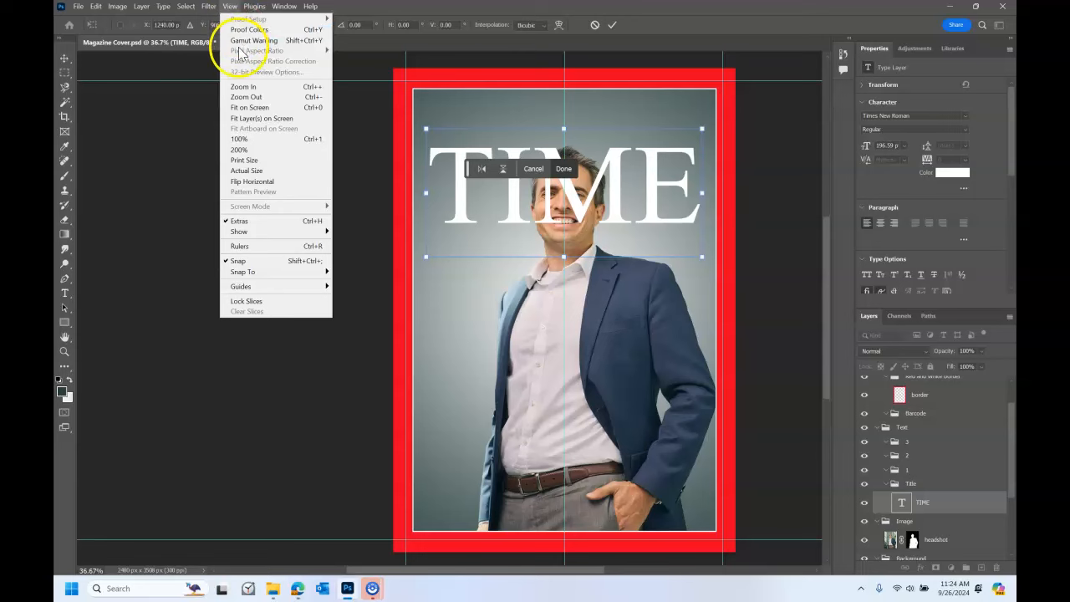
pyautogui.moveTo(263, 232)
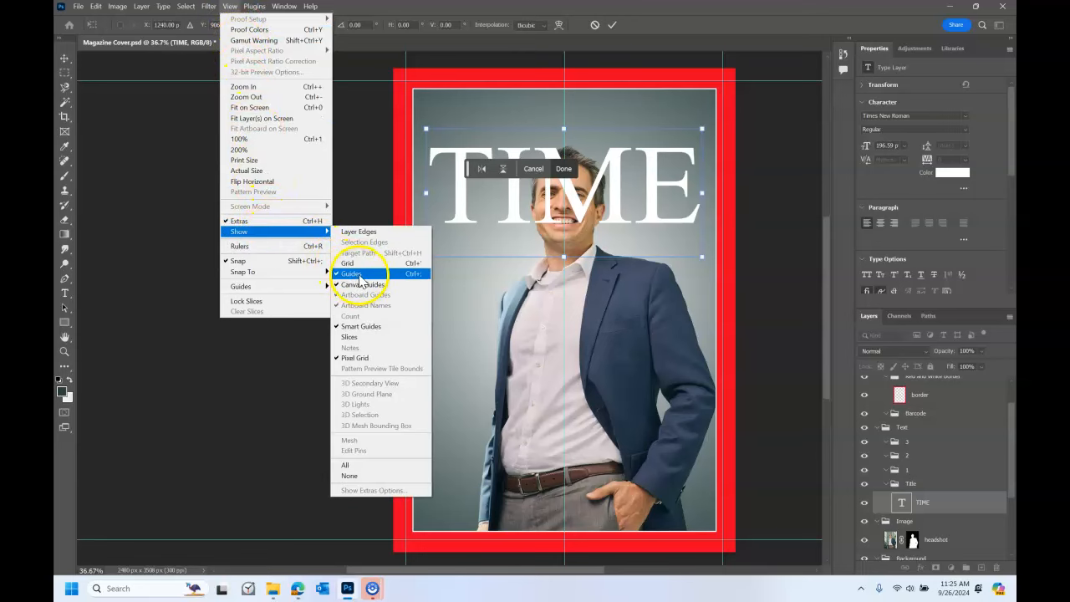
pyautogui.click(362, 275)
pyautogui.click(372, 64)
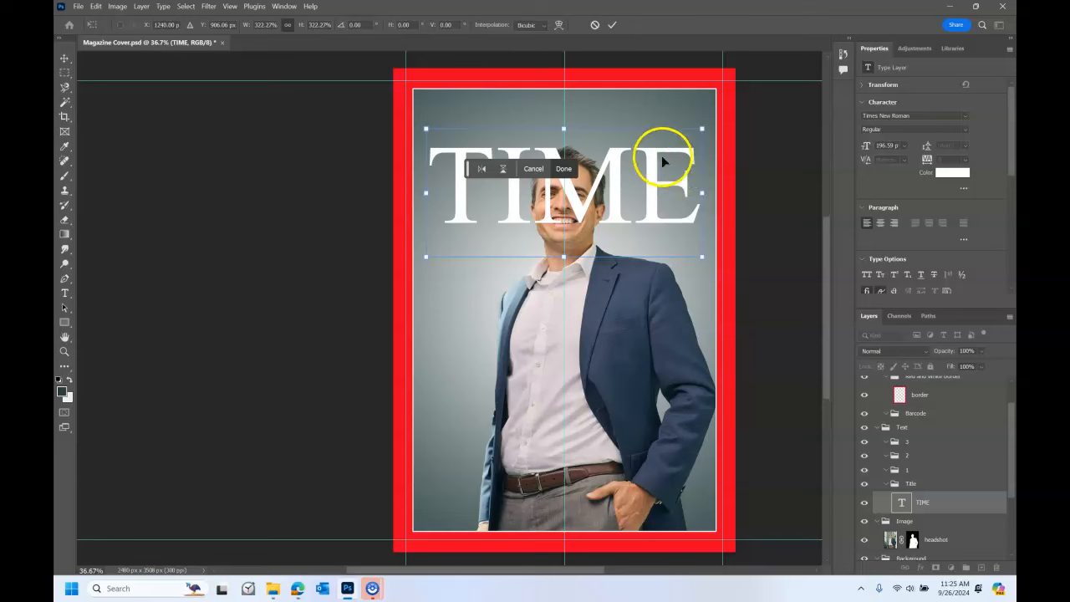
pyautogui.moveTo(616, 177); pyautogui.dragTo(618, 168)
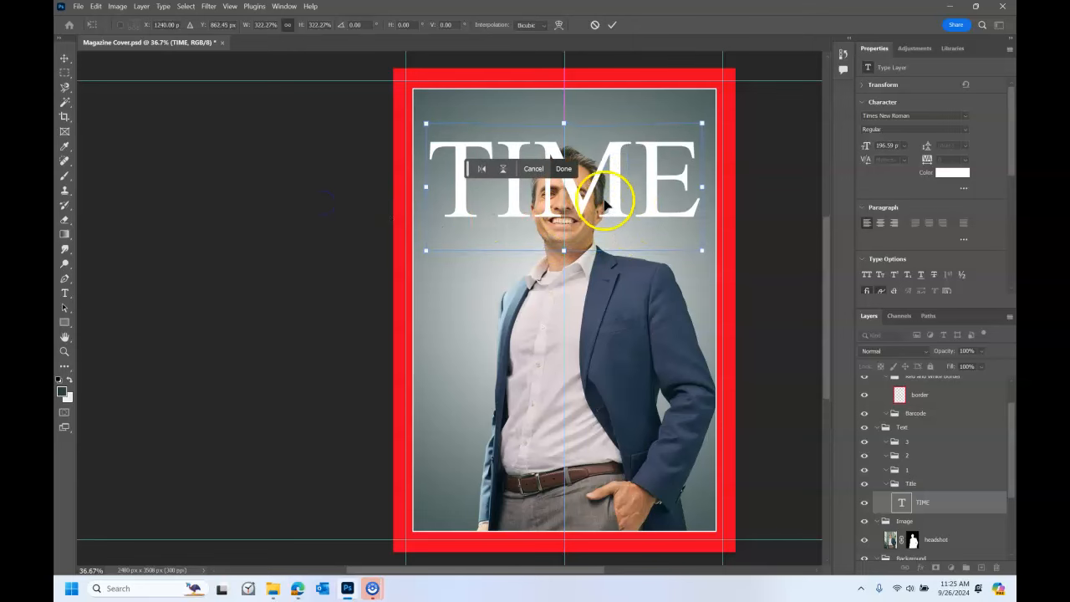
pyautogui.click(563, 169)
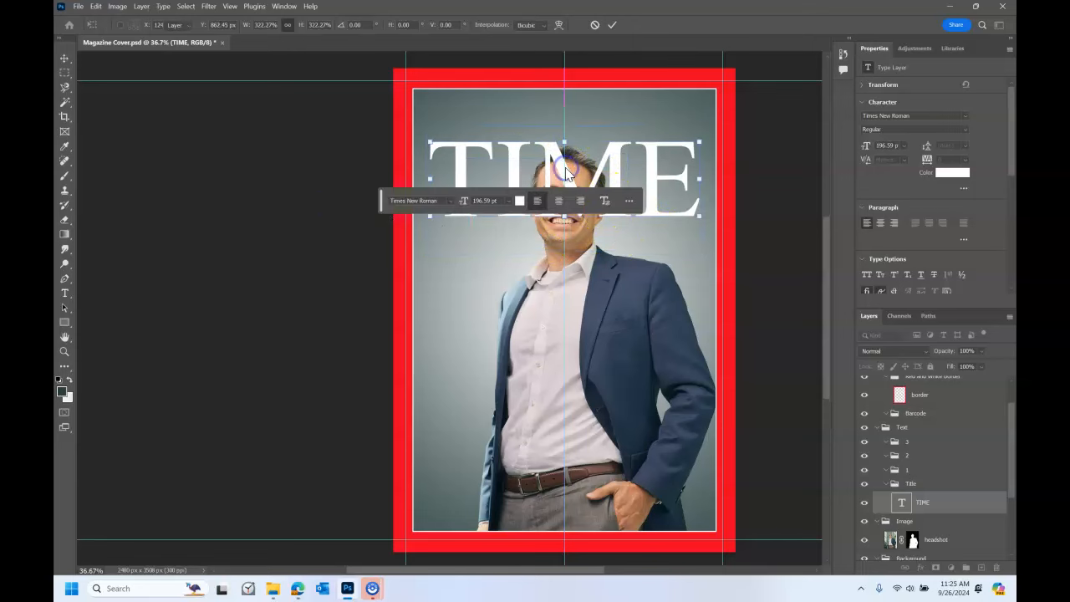
# Collapse the Title group and move it out of the Text group into the Image group, directly above the headshot layer
pyautogui.click(64, 74)
pyautogui.moveTo(384, 206); pyautogui.dragTo(178, 93)
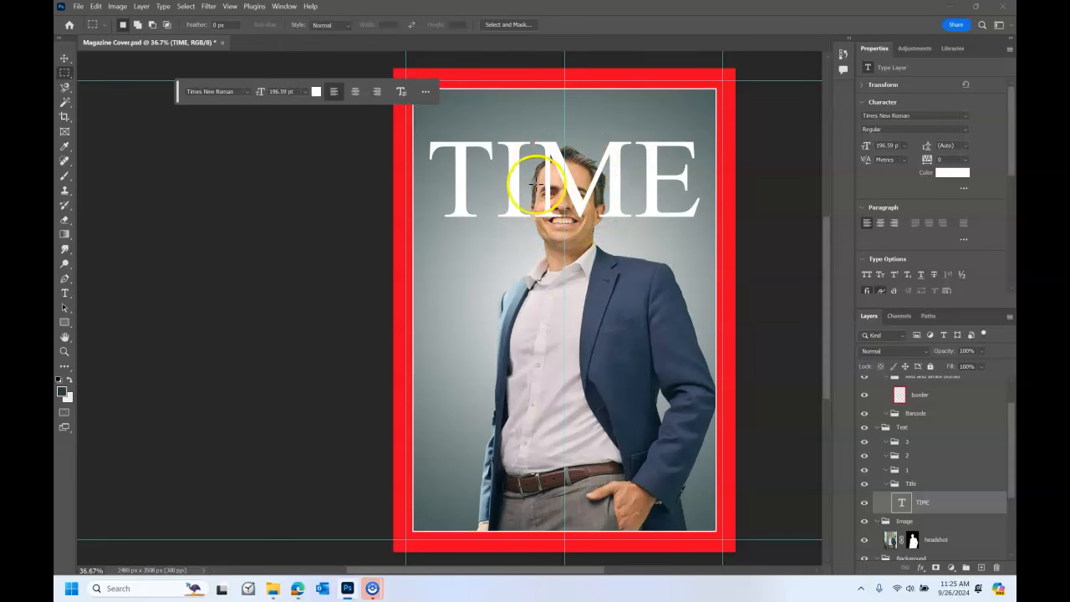
pyautogui.scroll(-2, 958, 449)
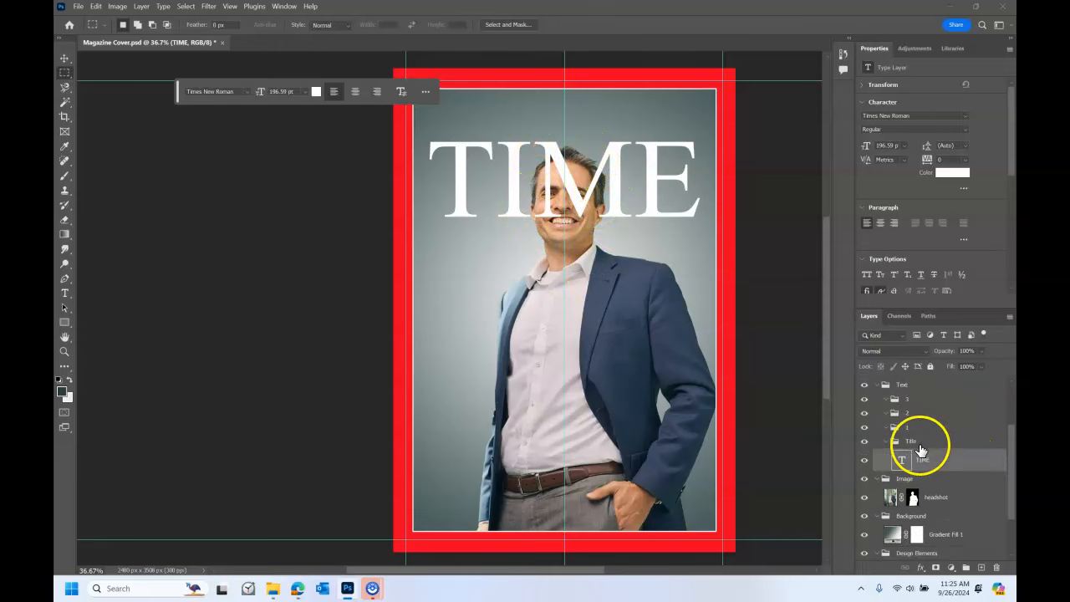
pyautogui.click(908, 443)
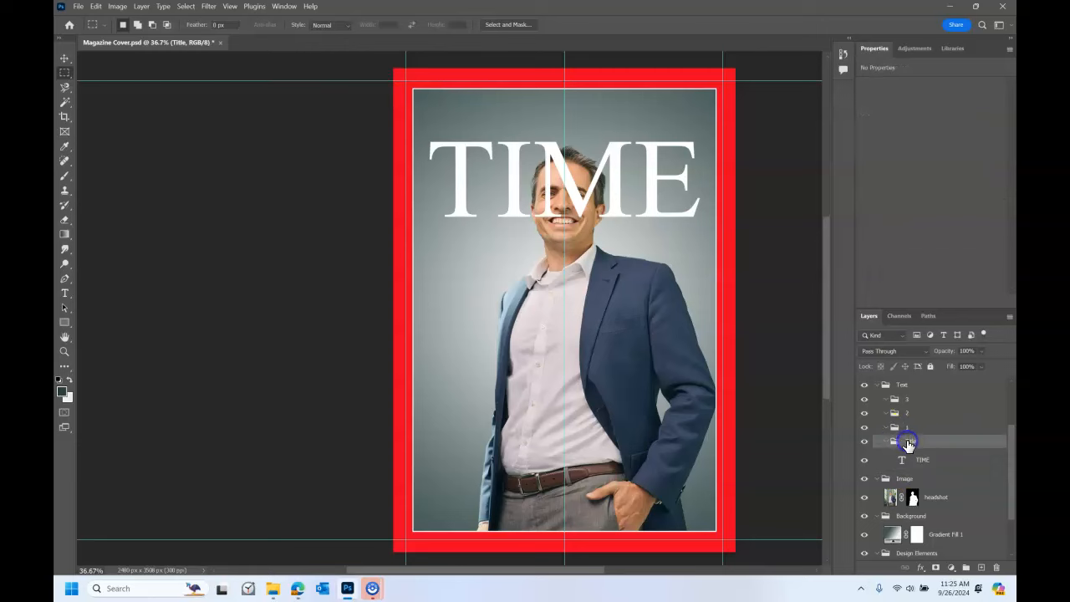
pyautogui.click(886, 442)
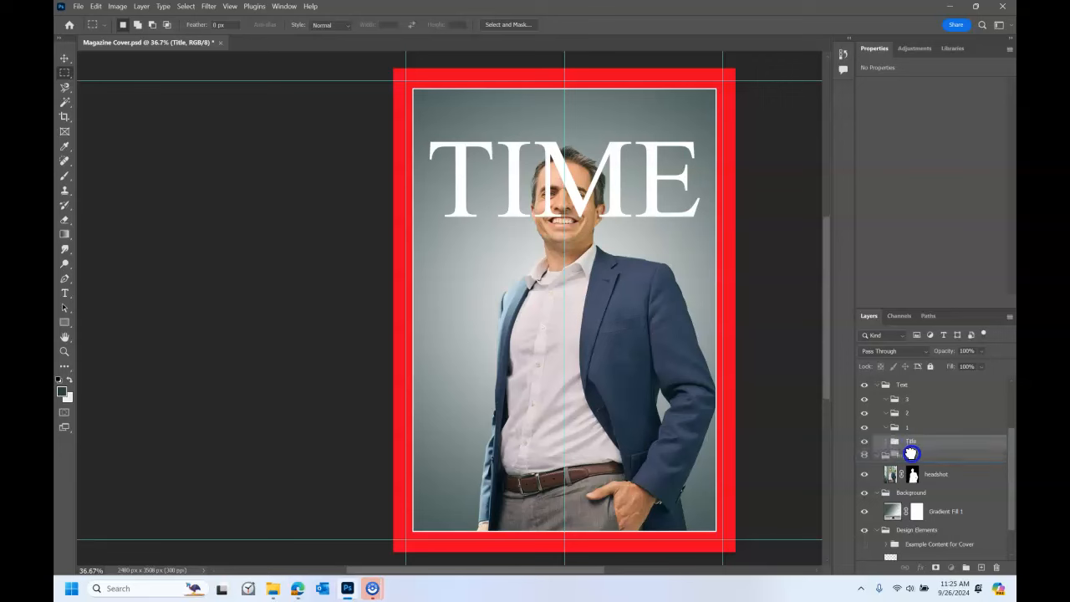
pyautogui.moveTo(911, 457); pyautogui.dragTo(912, 463)
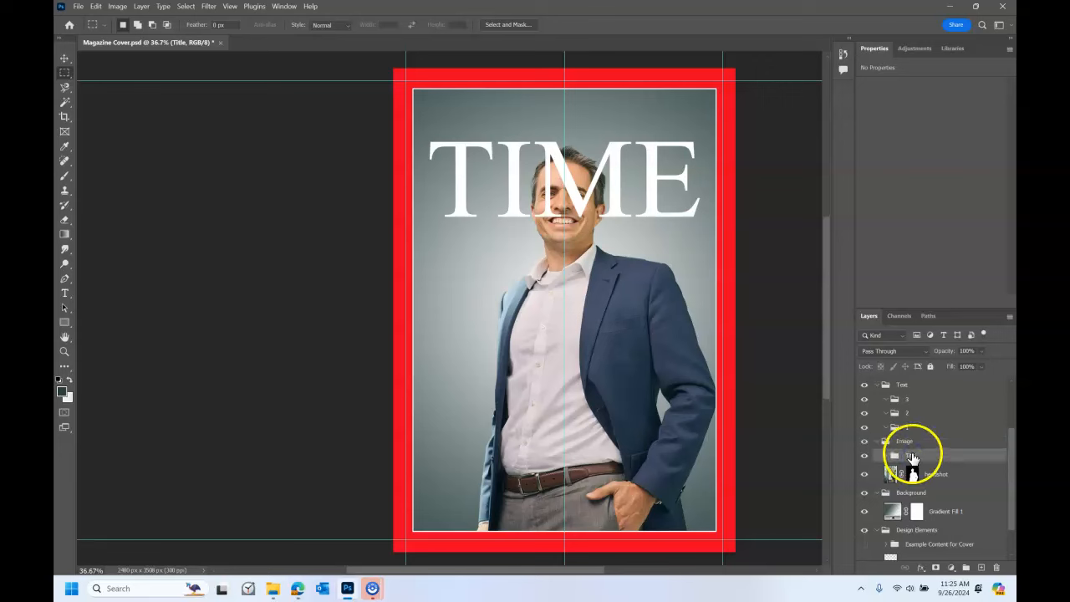
# Move the headshot layer above the Title group so the head overlaps TIME, and collapse the Image and Background groups
pyautogui.click(890, 477)
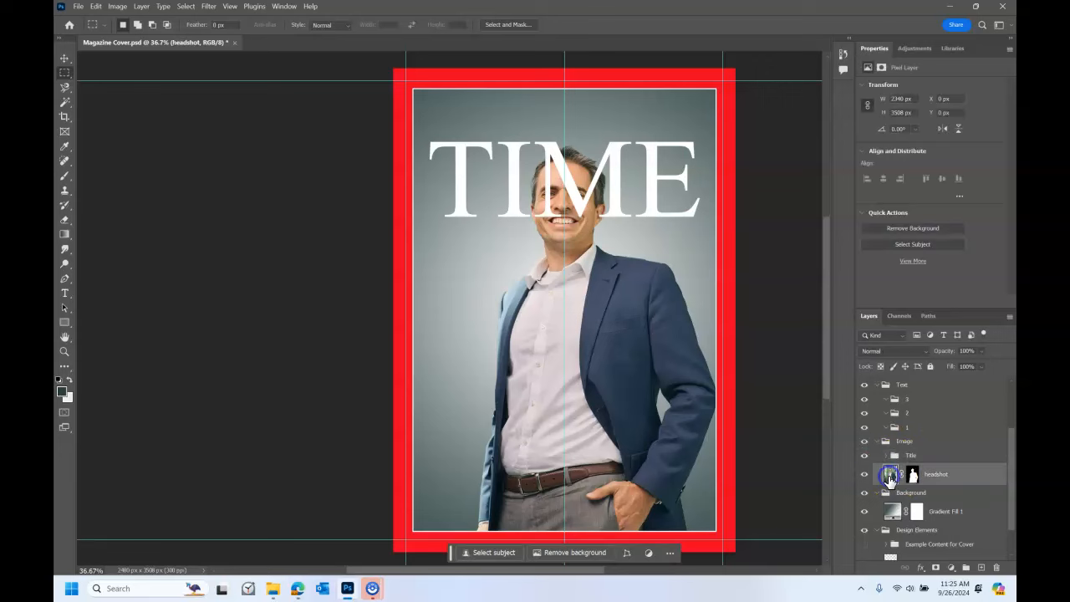
pyautogui.moveTo(930, 477); pyautogui.dragTo(963, 454)
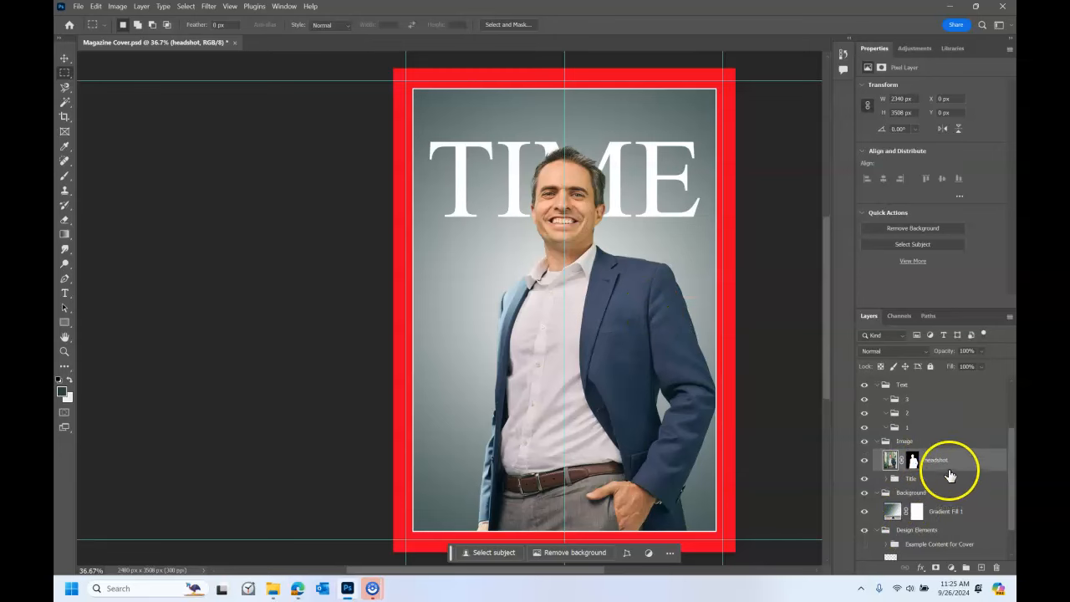
pyautogui.click(882, 441)
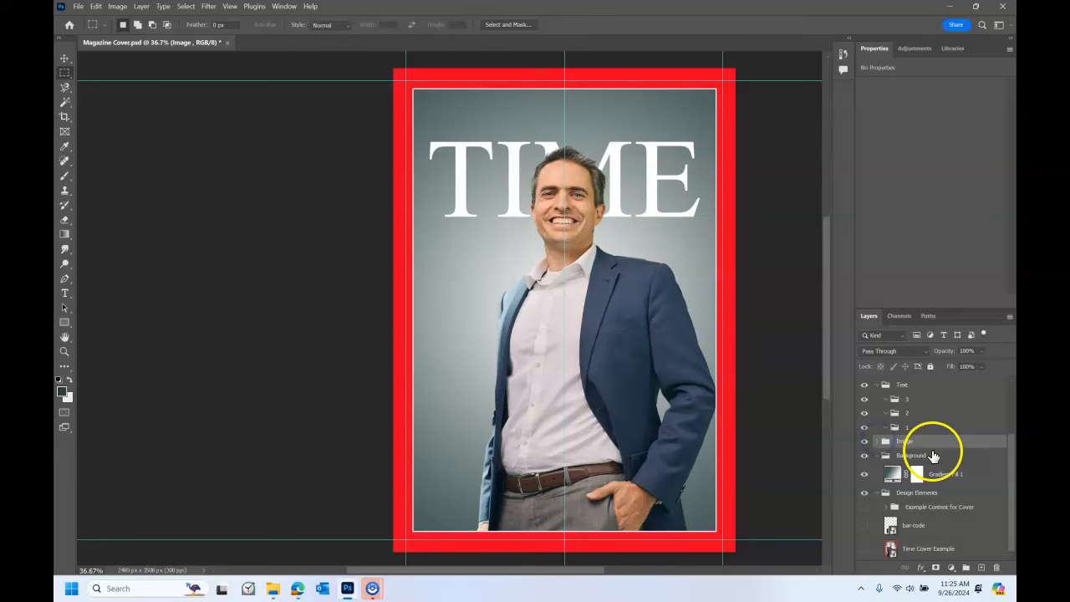
pyautogui.click(877, 455)
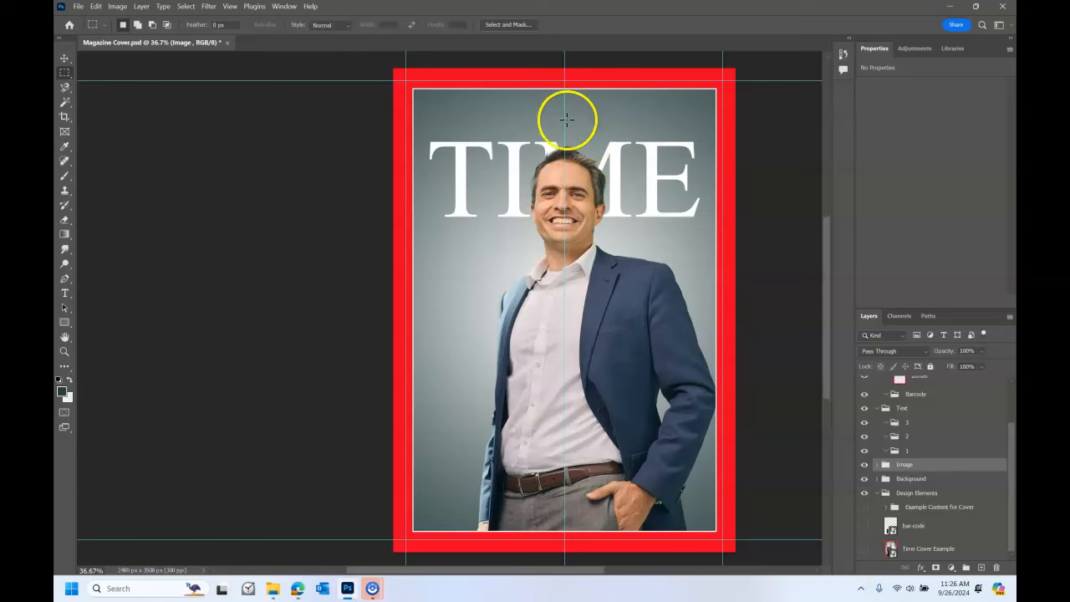
# Move the Design Elements group up between the Color Palette and Design groups and expand it
pyautogui.moveTo(927, 458); pyautogui.dragTo(896, 427)
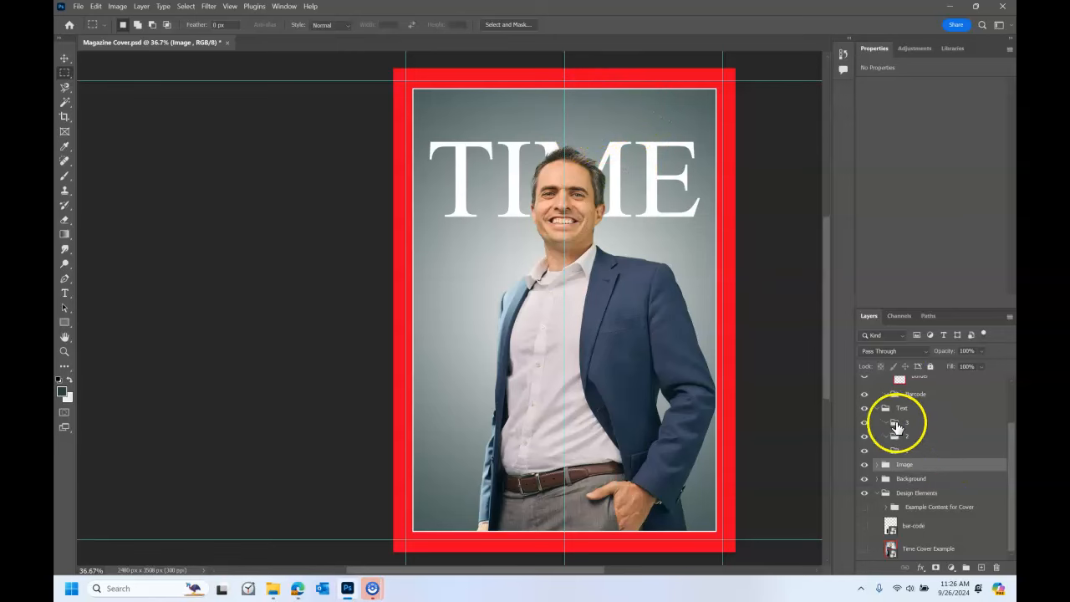
pyautogui.click(898, 424)
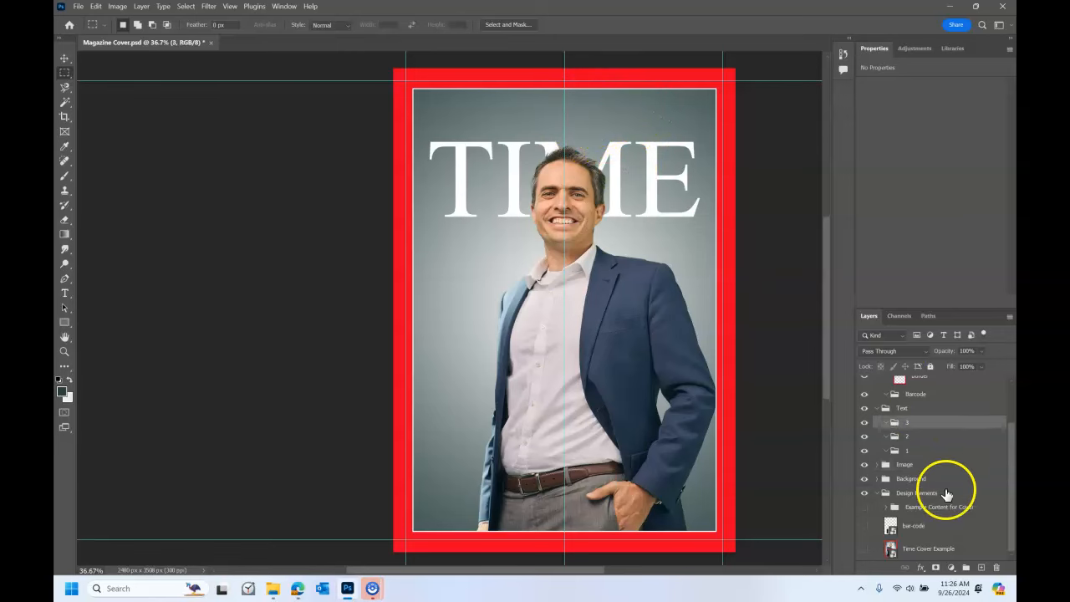
pyautogui.click(886, 507)
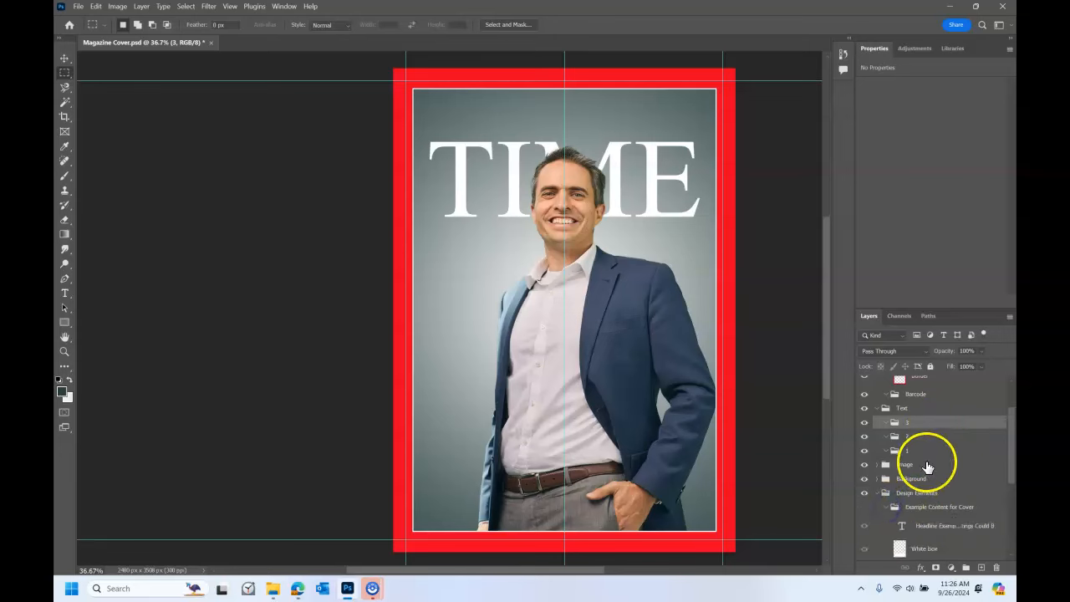
pyautogui.scroll(-3, 927, 461)
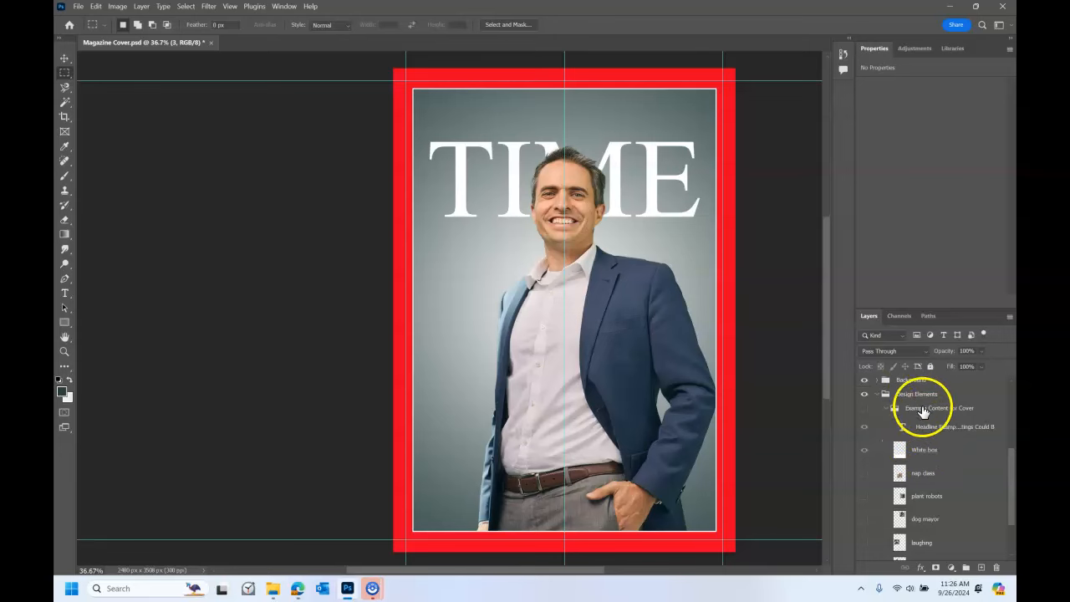
pyautogui.scroll(1, 944, 460)
pyautogui.scroll(5, 911, 470)
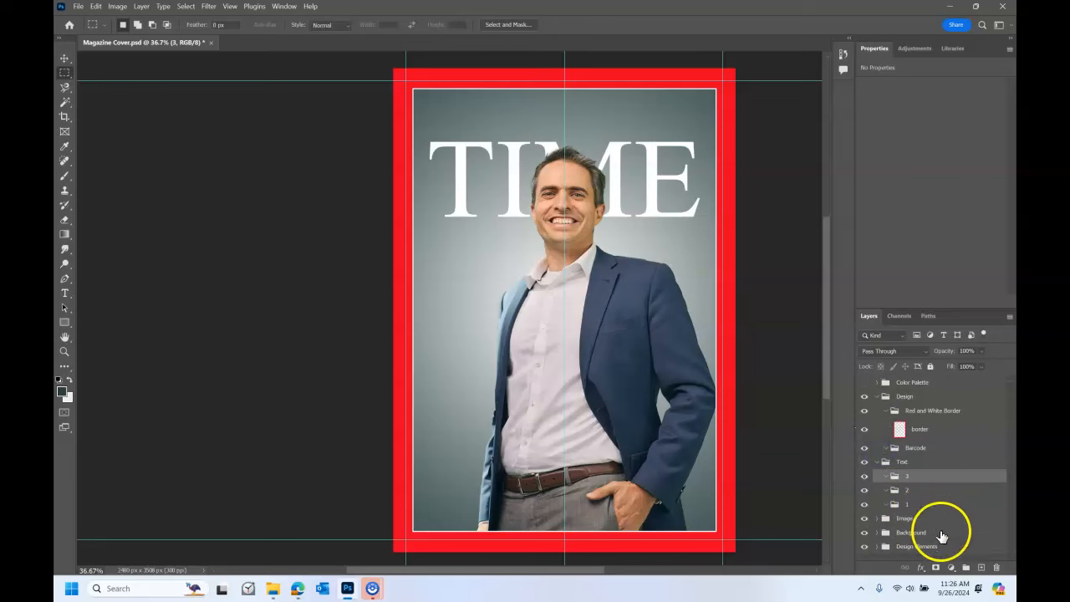
pyautogui.click(902, 548)
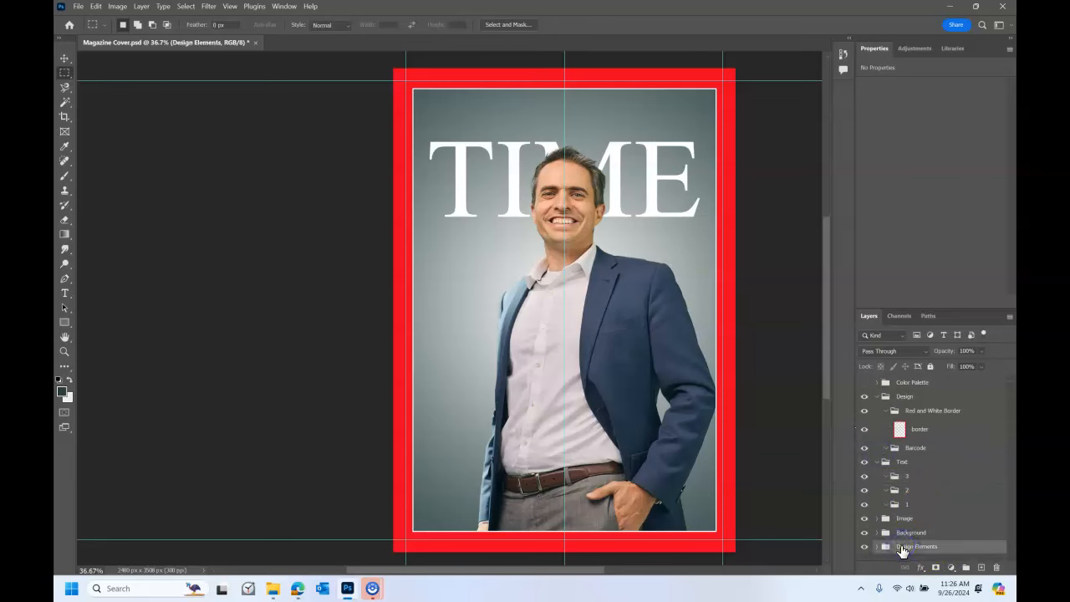
pyautogui.moveTo(910, 552); pyautogui.dragTo(918, 397)
pyautogui.click(877, 397)
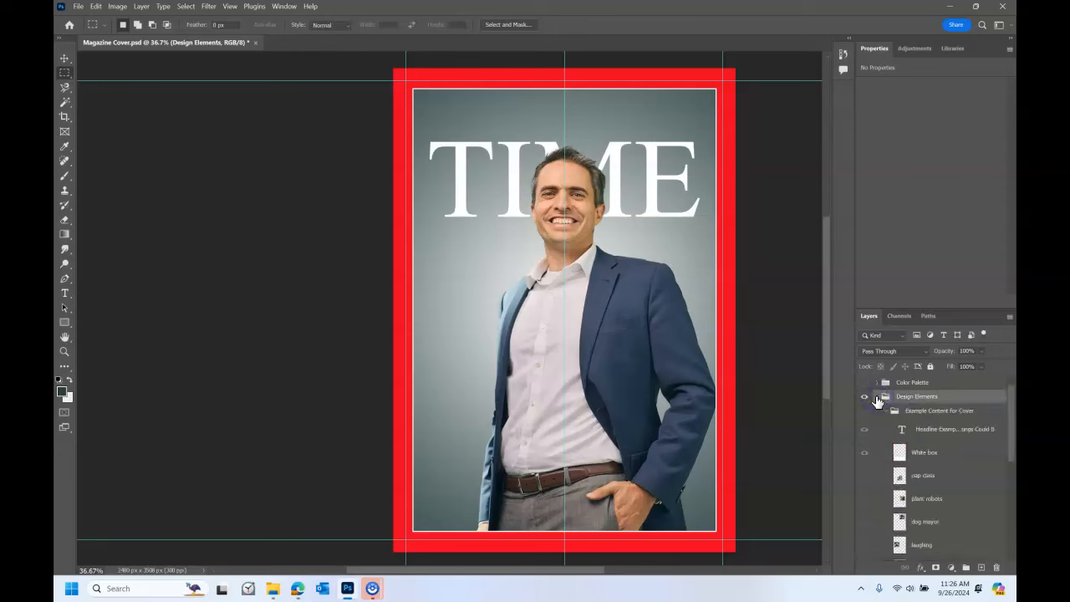
# Show the Example Content for Cover group to display the headline examples on the cover
pyautogui.click(865, 411)
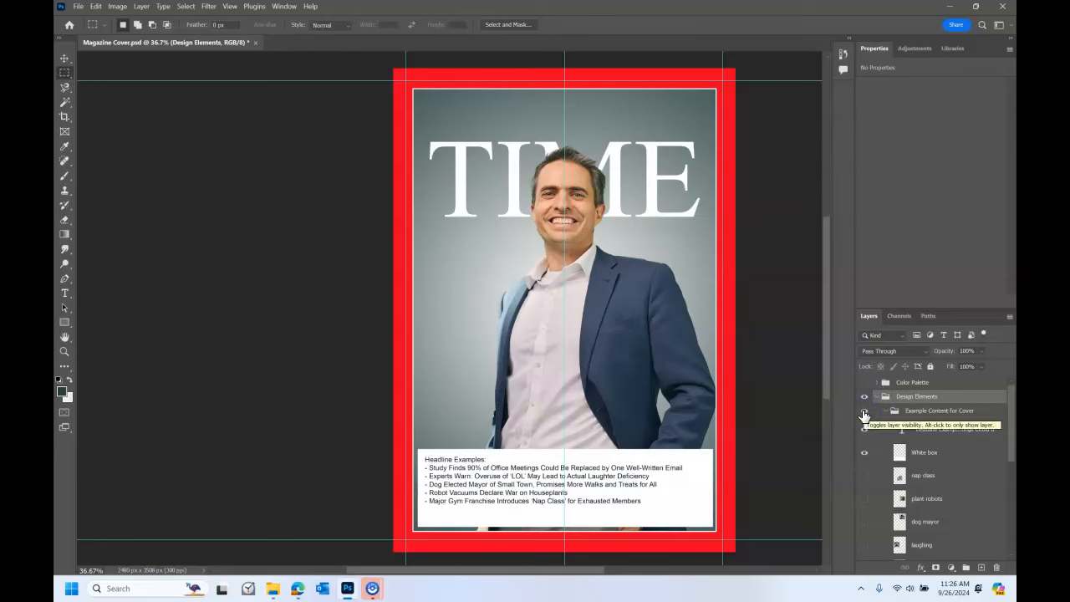
pyautogui.click(864, 412)
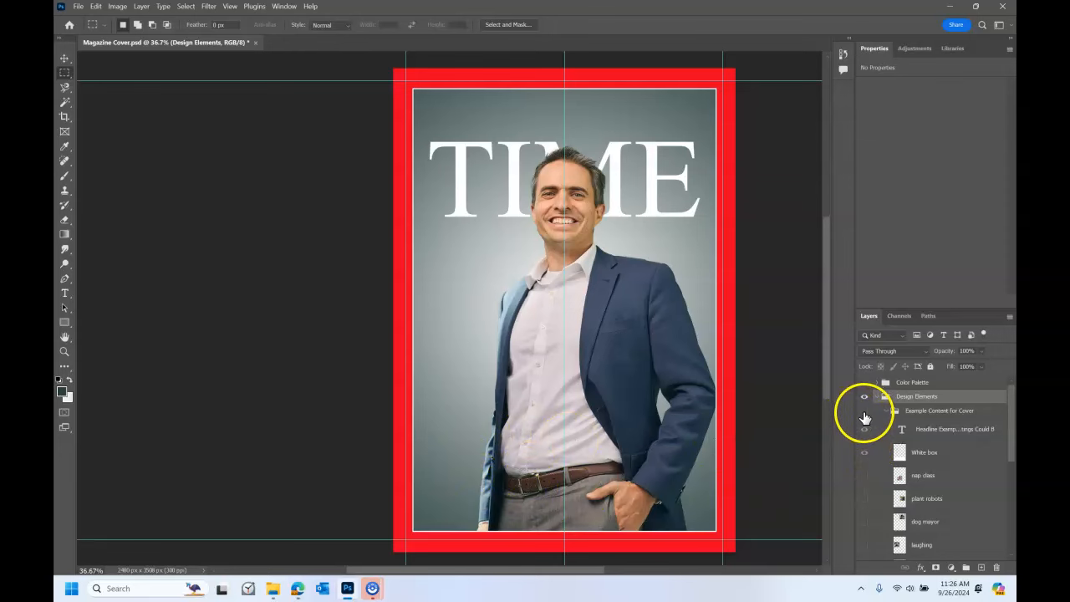
pyautogui.click(886, 411)
pyautogui.click(886, 411)
pyautogui.click(864, 413)
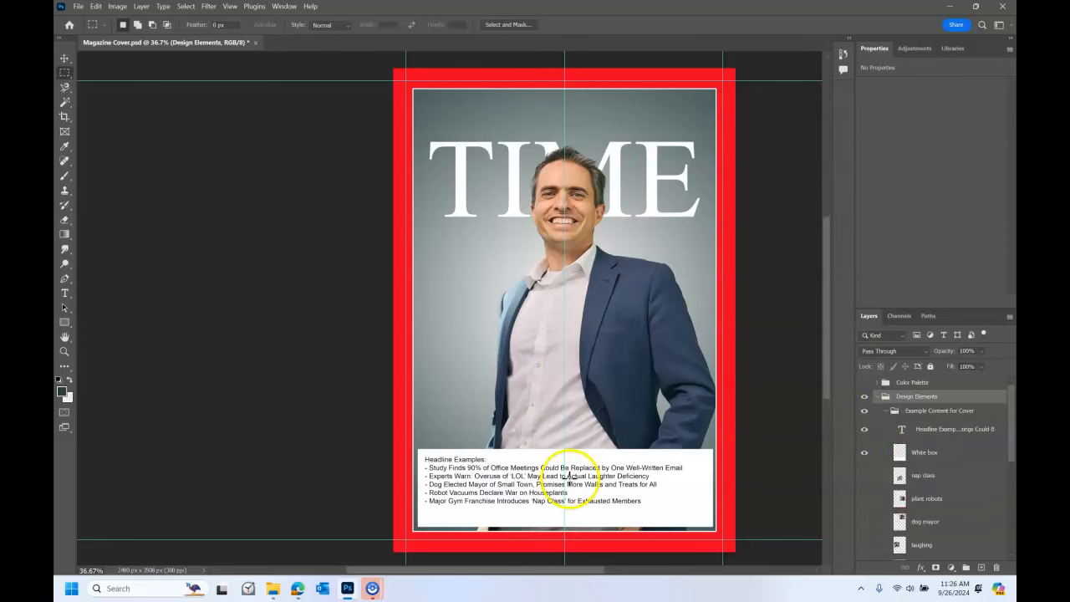
# Copy the headline "Dog Elected Mayor of Small Town, Promises More Walks and Treats for All" from the headline examples text
pyautogui.click(66, 293)
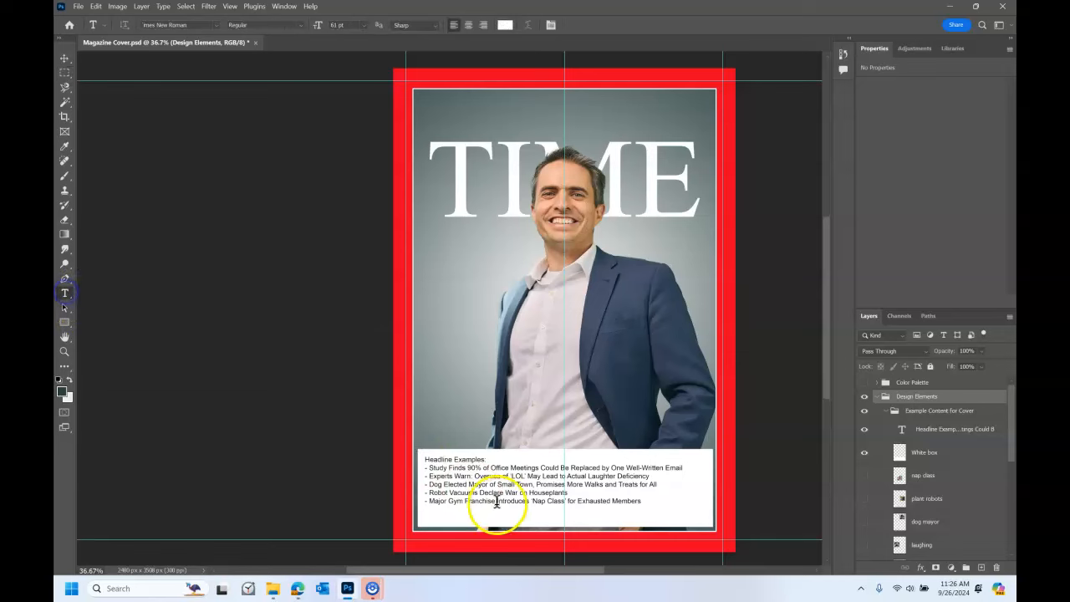
pyautogui.click(543, 488)
pyautogui.tripleClick(544, 489)
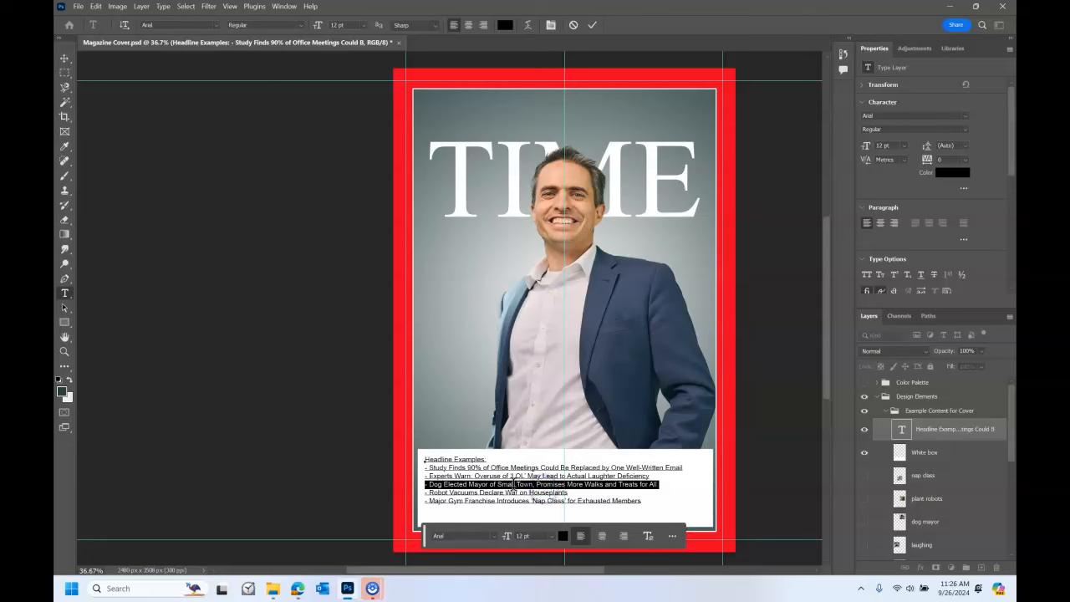
pyautogui.click(436, 484)
pyautogui.moveTo(430, 483); pyautogui.dragTo(651, 488)
pyautogui.click(496, 491)
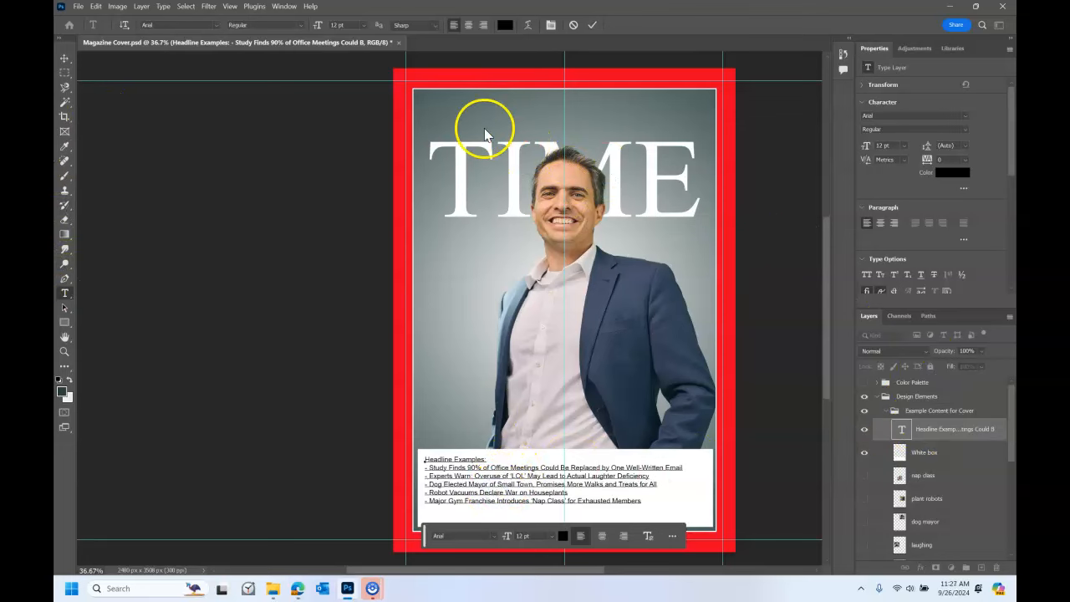
# Paste the copied dog mayor headline as new text inside group 1 of the Text group, above the T of TIME
pyautogui.scroll(-10, 949, 421)
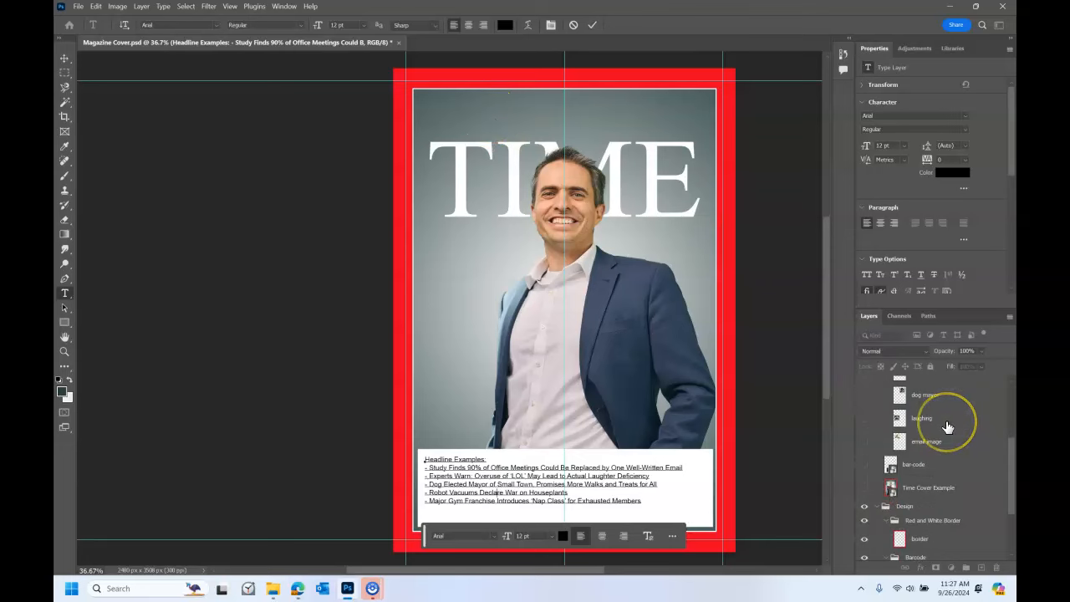
pyautogui.scroll(1, 948, 427)
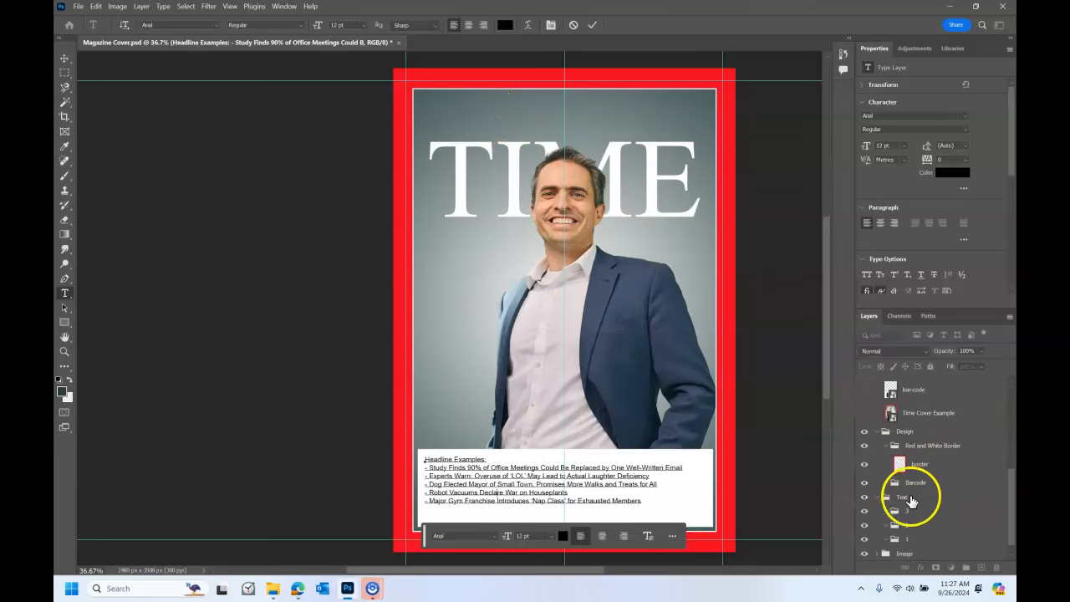
pyautogui.click(912, 538)
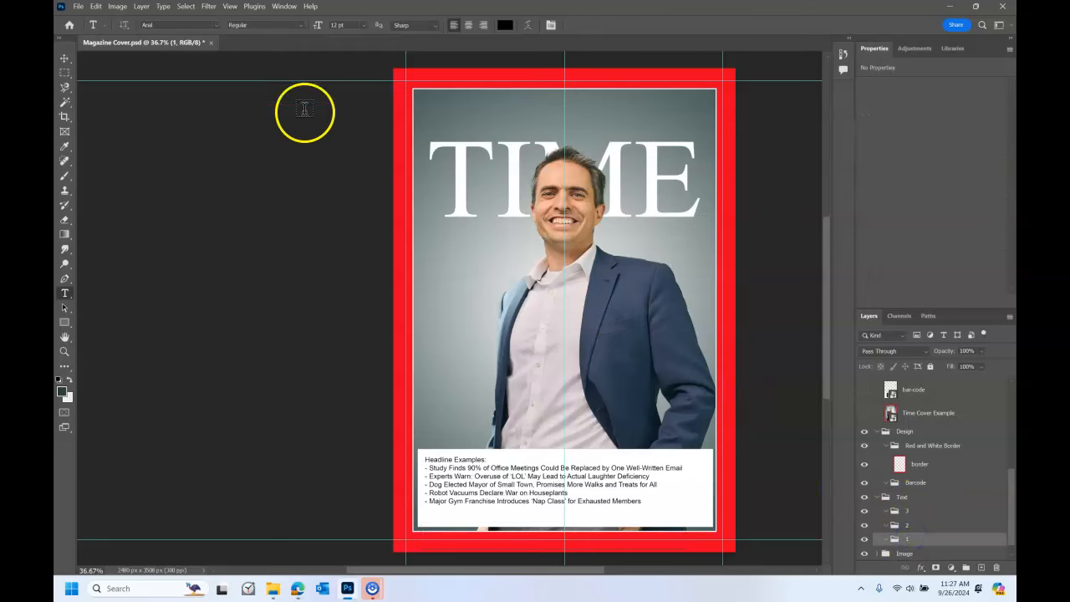
pyautogui.click(426, 105)
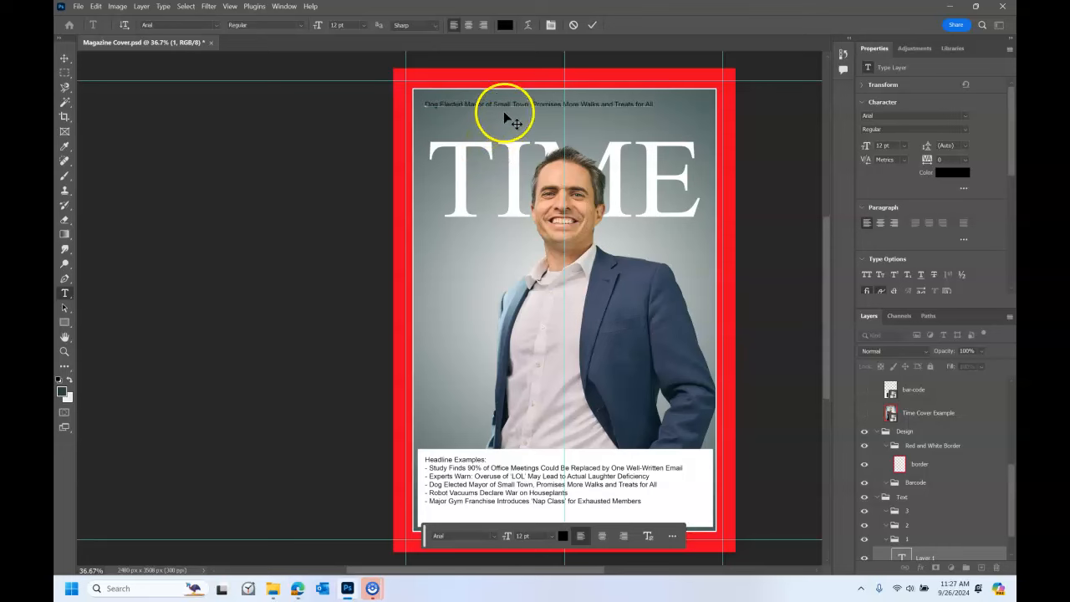
pyautogui.click(463, 106)
pyautogui.tripleClick(463, 106)
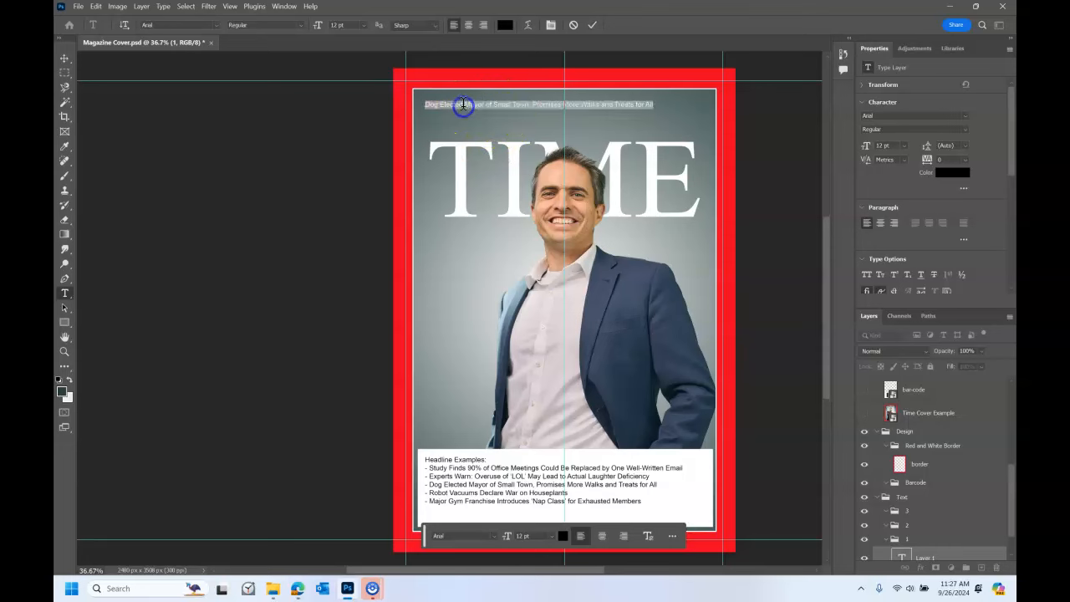
pyautogui.click(513, 104)
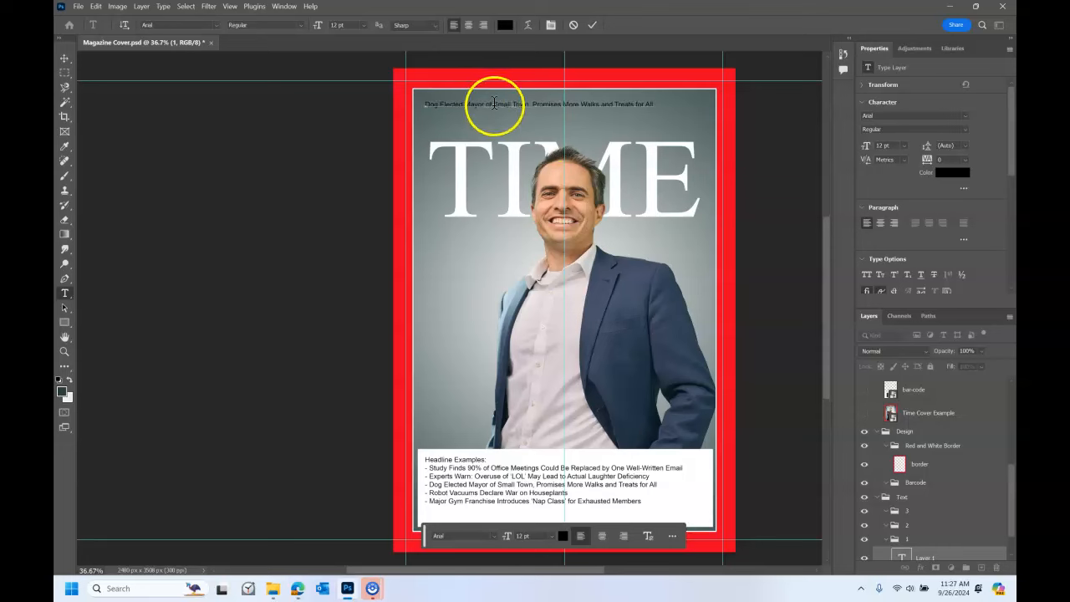
pyautogui.press('Return')
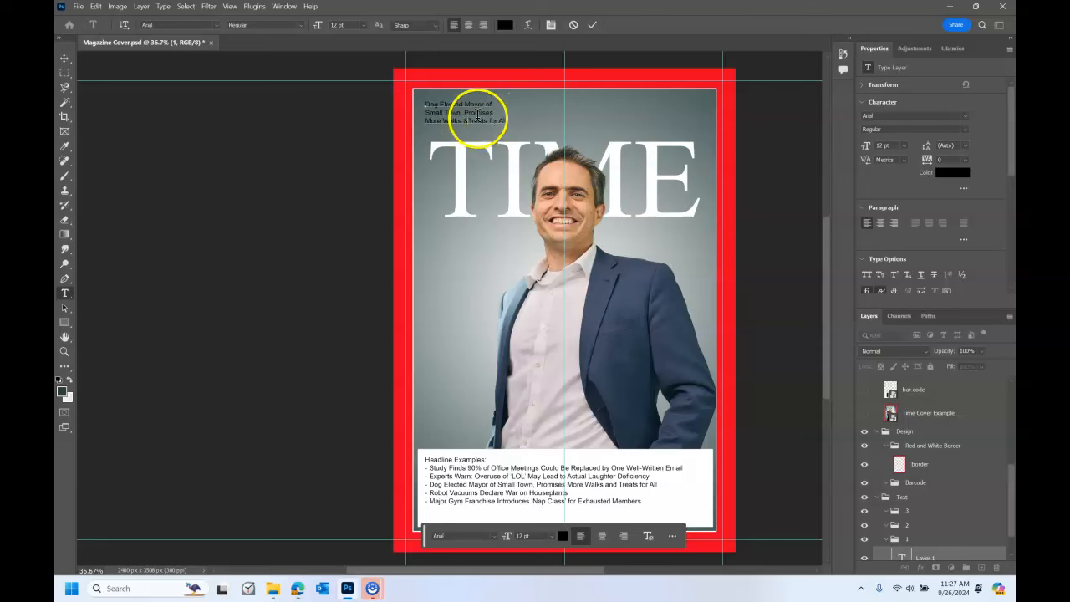
pyautogui.hotkey('ctrl', 'z')
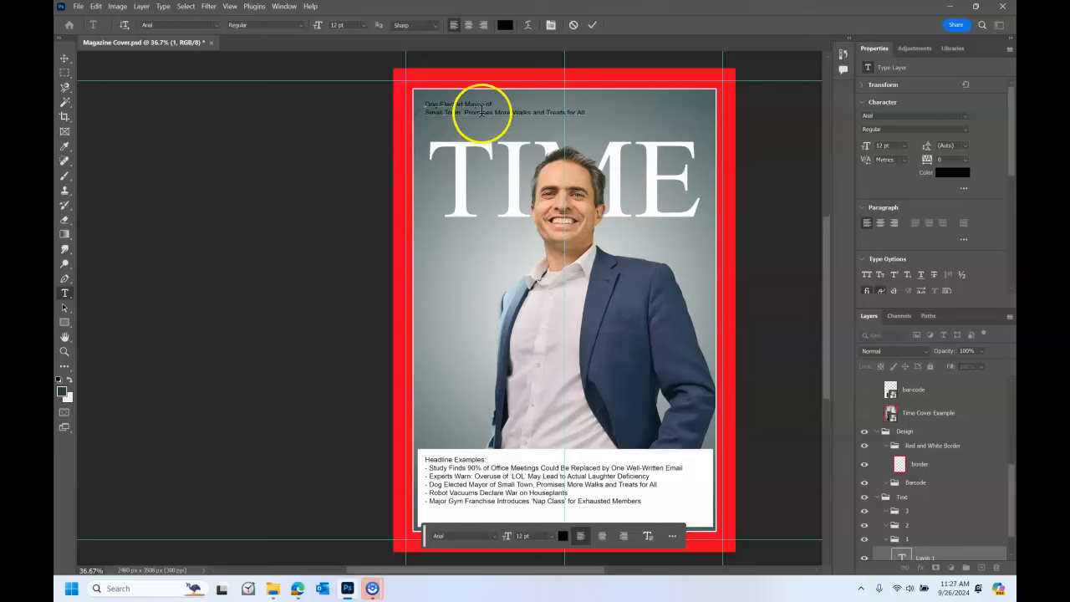
pyautogui.press('BackSpace')
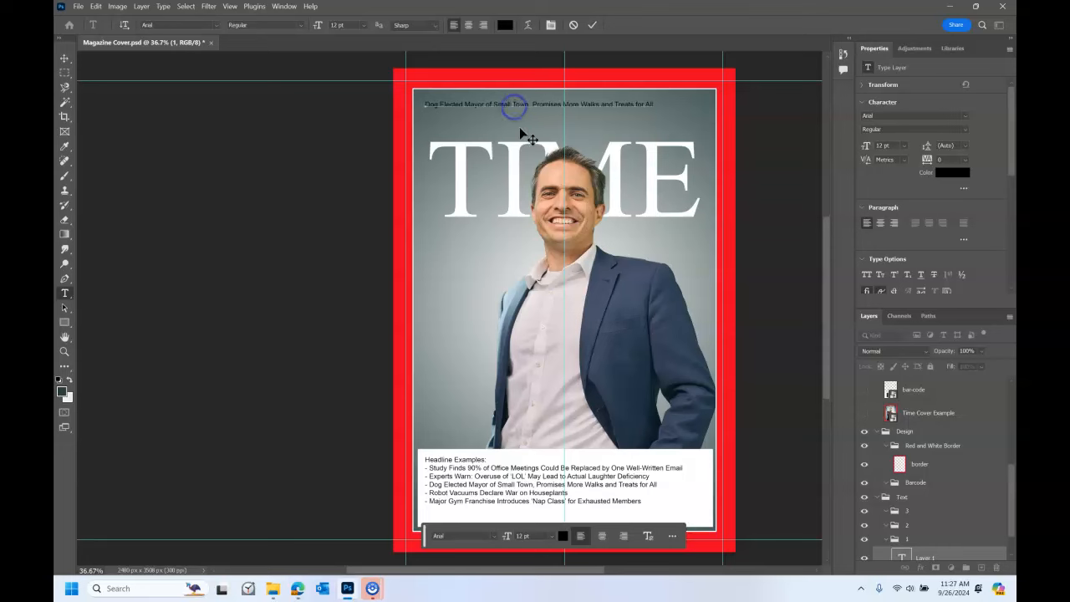
# Break the pasted headline into three lines after "Small" and "More", and set its text color to white
pyautogui.press('Return')
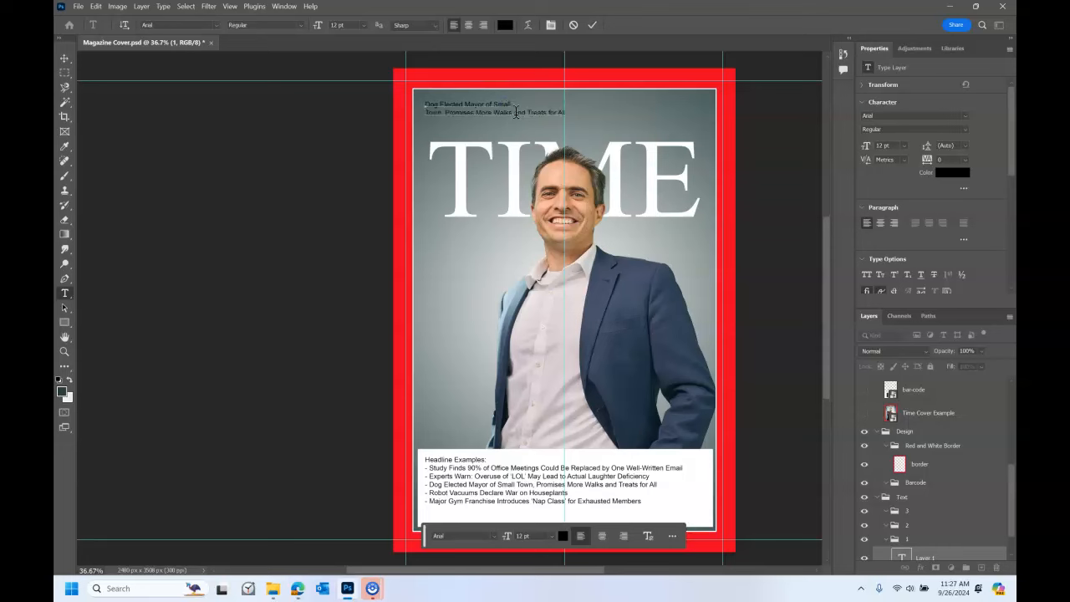
pyautogui.click(495, 115)
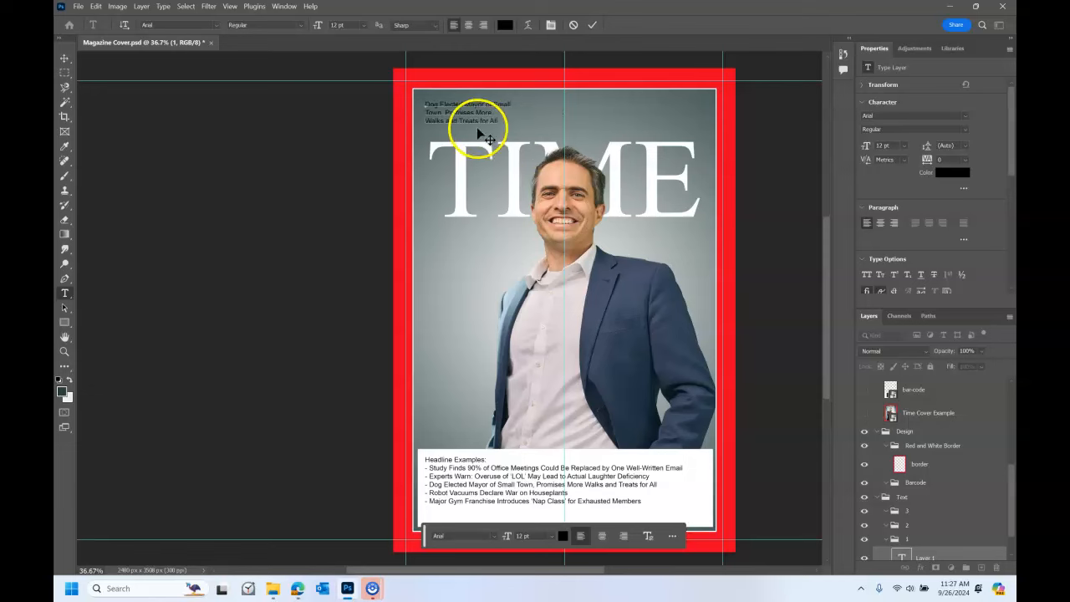
pyautogui.hotkey('ctrl', 'a')
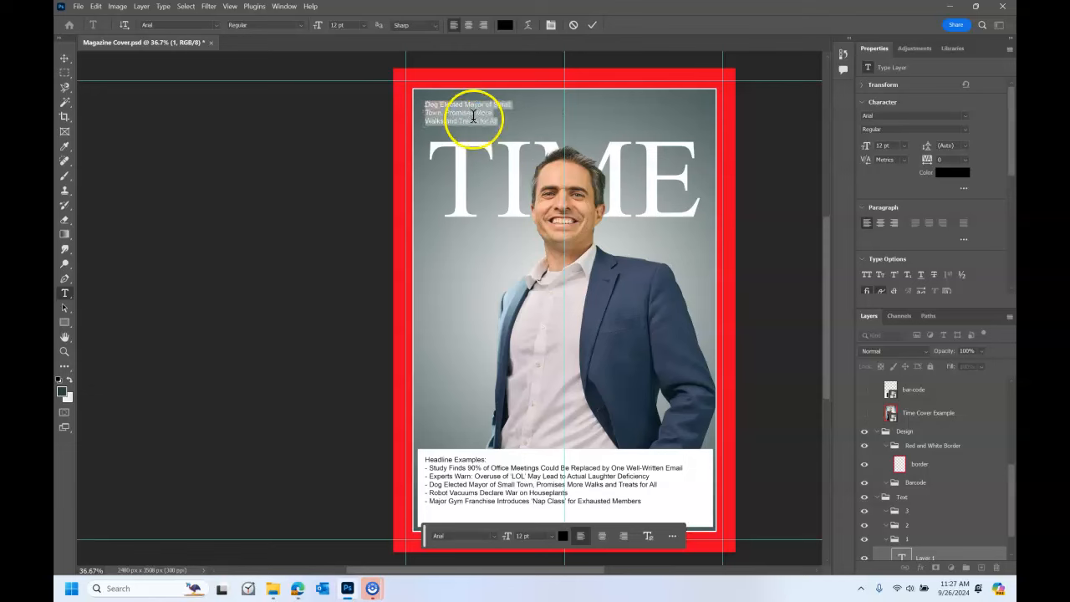
pyautogui.click(510, 25)
pyautogui.click(67, 37)
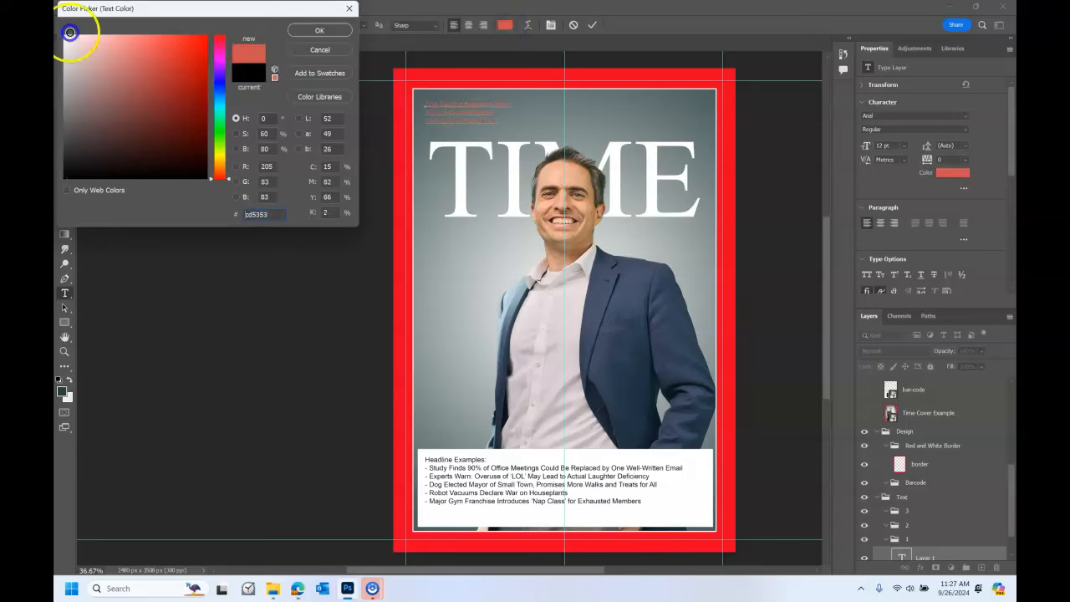
pyautogui.click(316, 30)
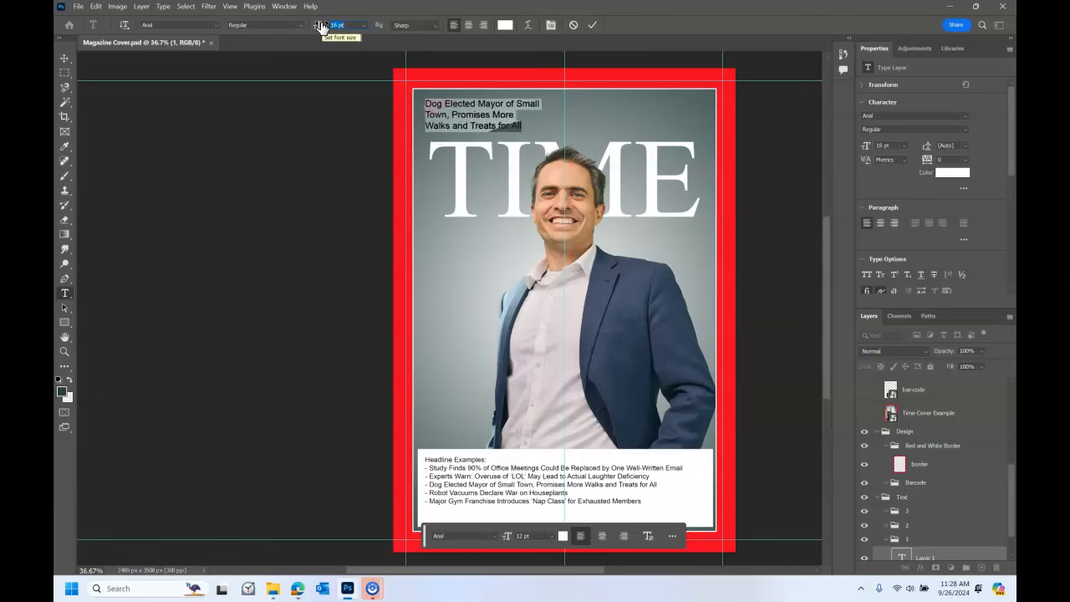
# Set the dog mayor headline's font size to 17 pt and its font to Times New Roman
pyautogui.press('Up')
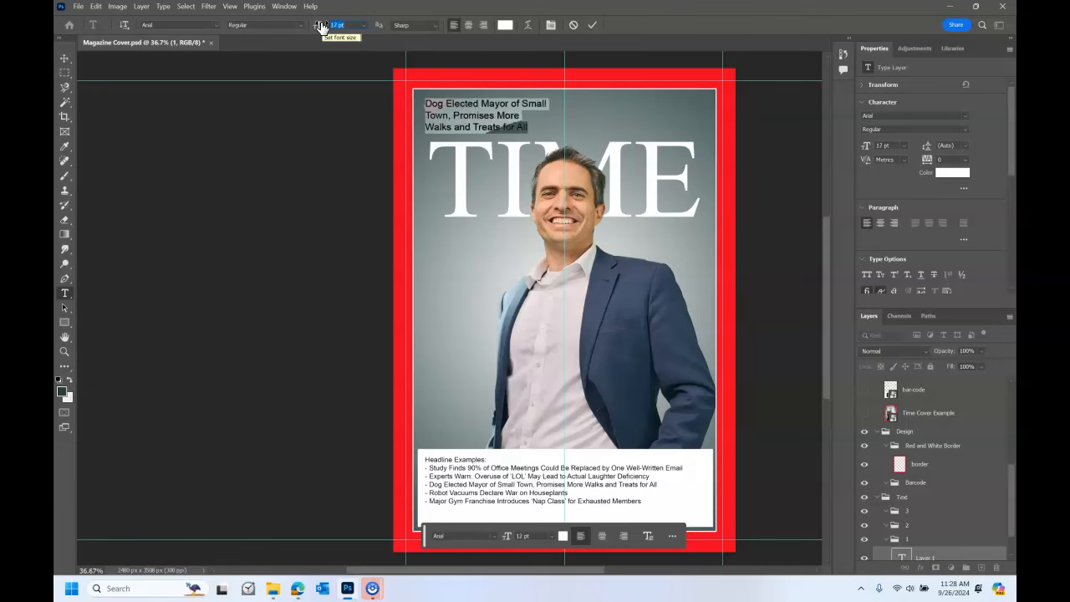
pyautogui.click(215, 24)
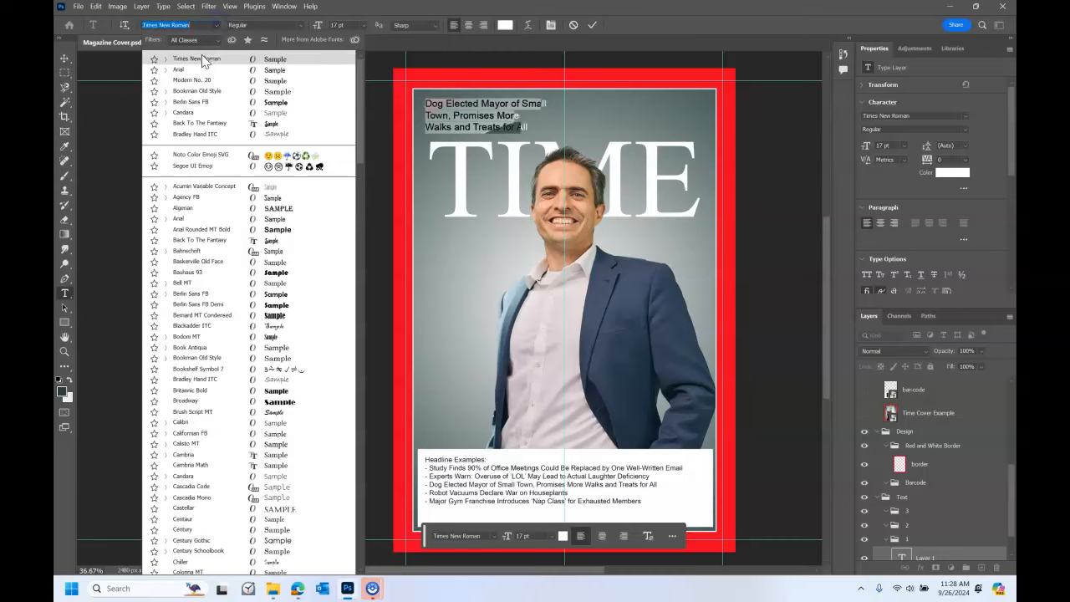
pyautogui.click(199, 54)
pyautogui.click(435, 112)
pyautogui.click(470, 102)
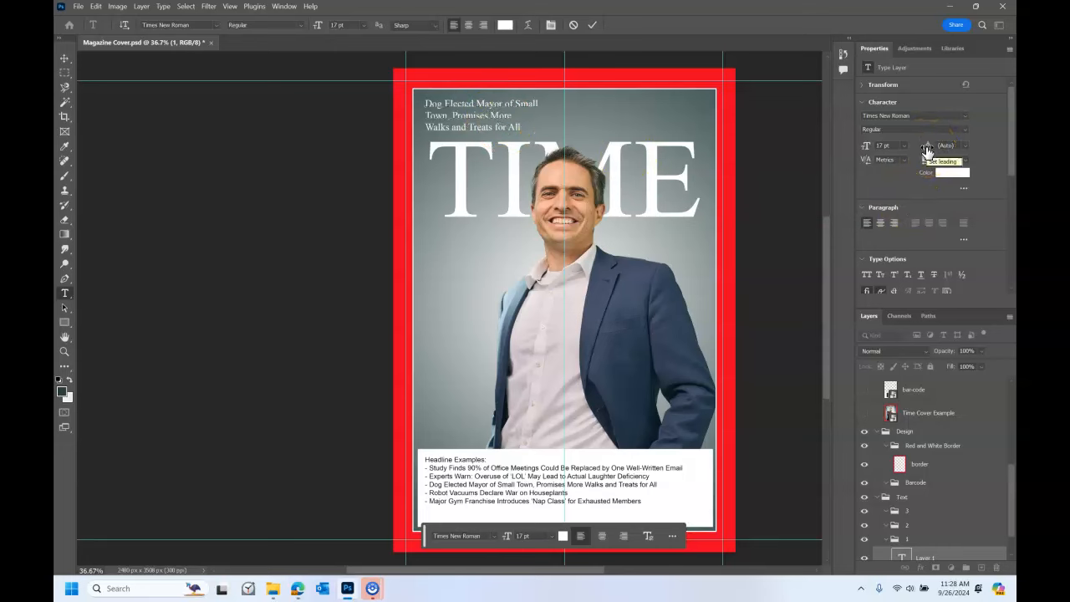
# Try leading values of 14 pt and 15 pt on the dog mayor headline
pyautogui.click(964, 147)
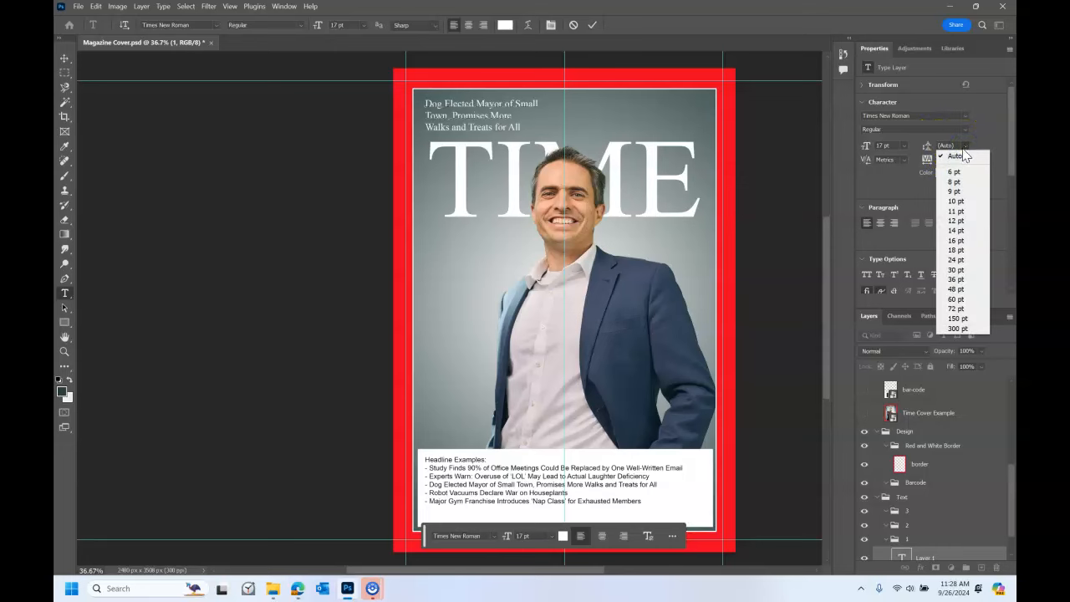
pyautogui.click(963, 232)
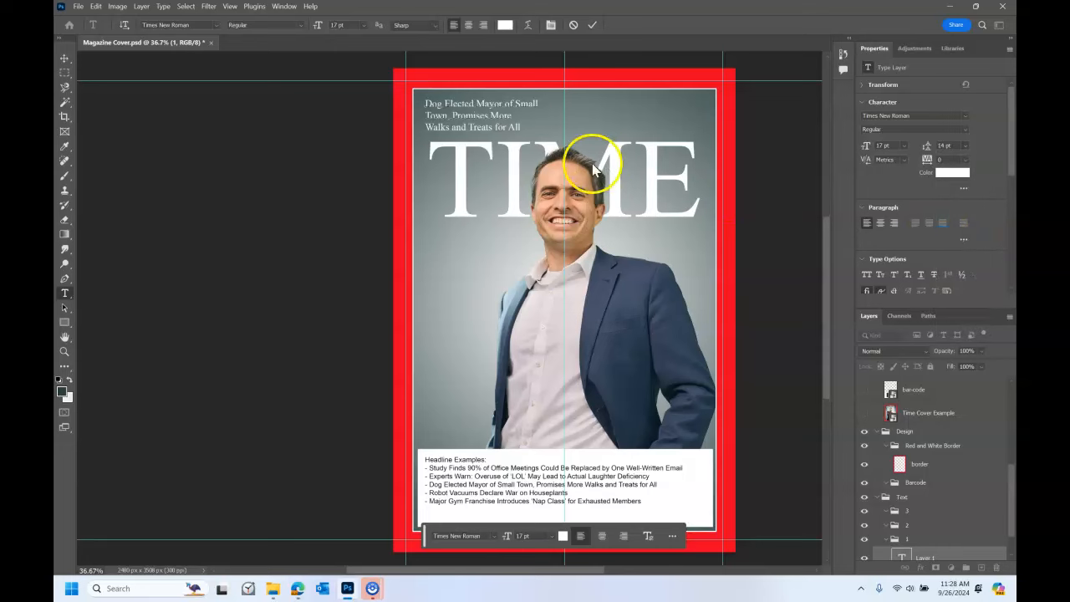
pyautogui.tripleClick(490, 117)
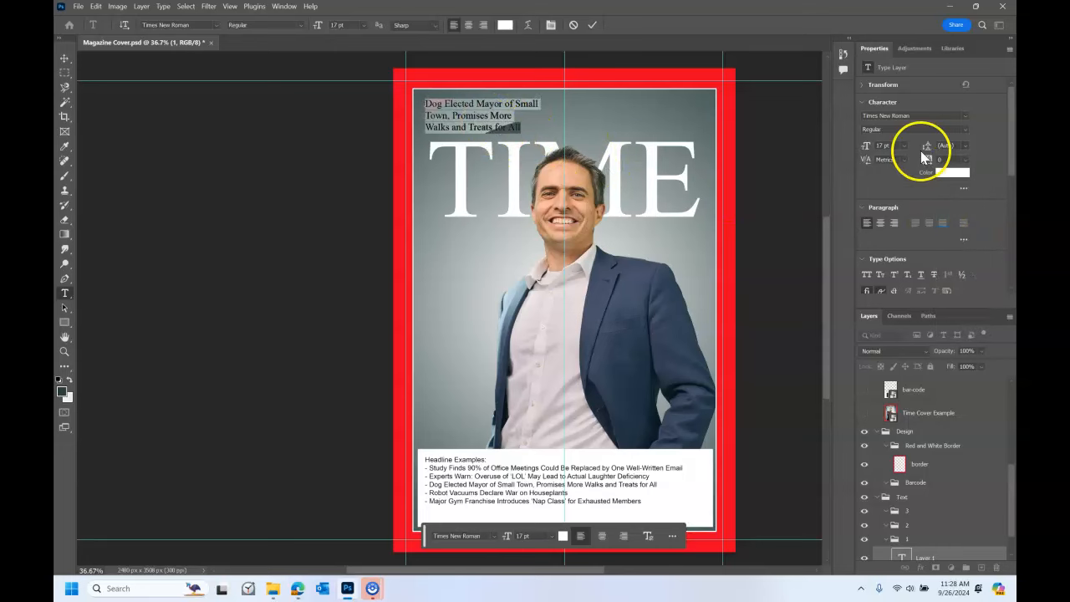
pyautogui.click(966, 146)
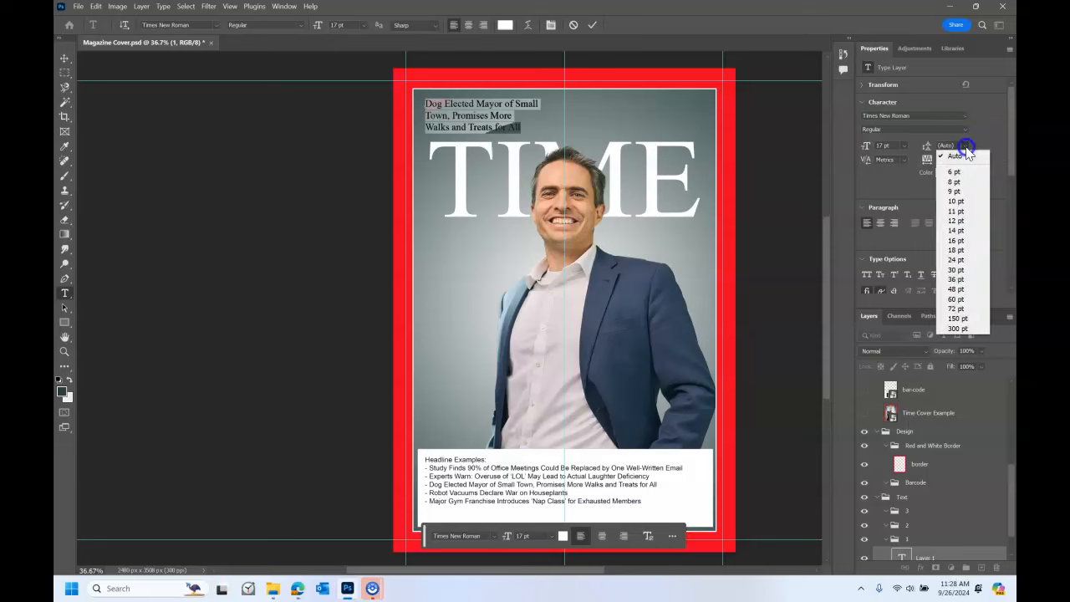
pyautogui.click(962, 231)
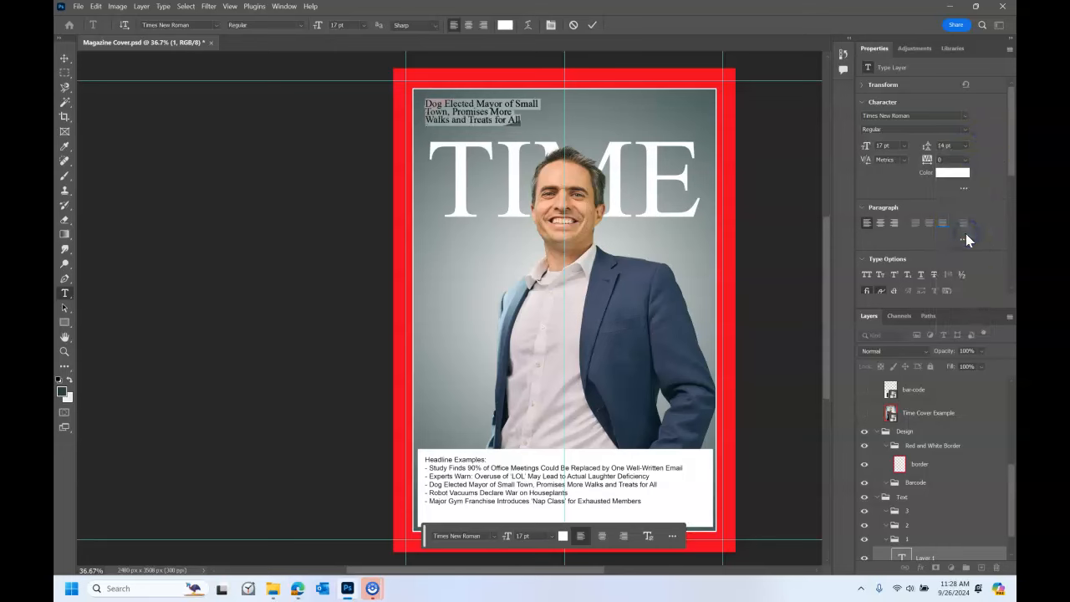
pyautogui.click(938, 146)
pyautogui.moveTo(931, 150); pyautogui.dragTo(931, 151)
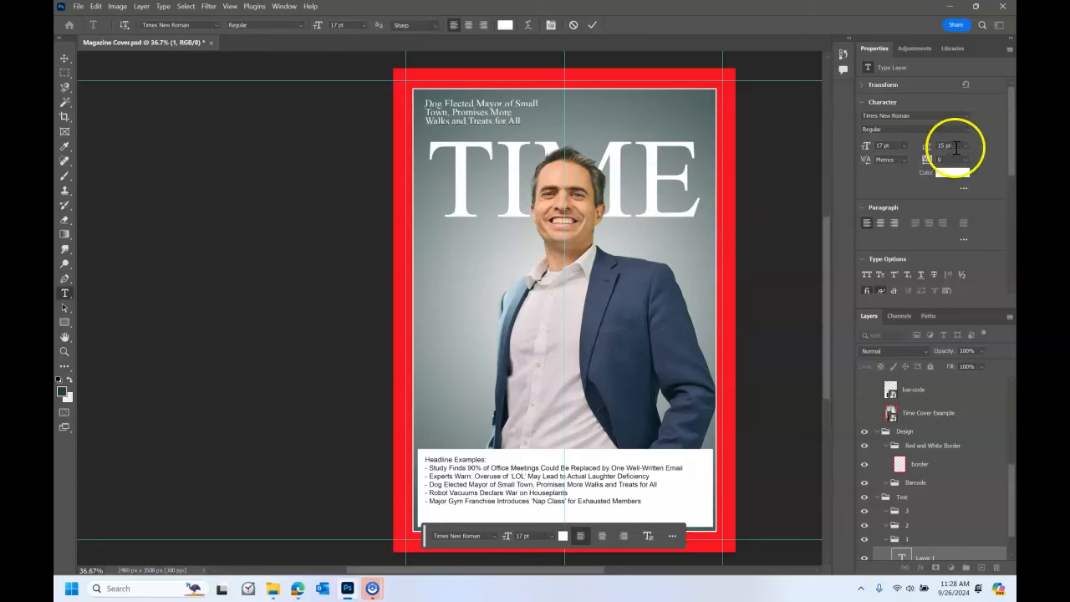
pyautogui.click(966, 147)
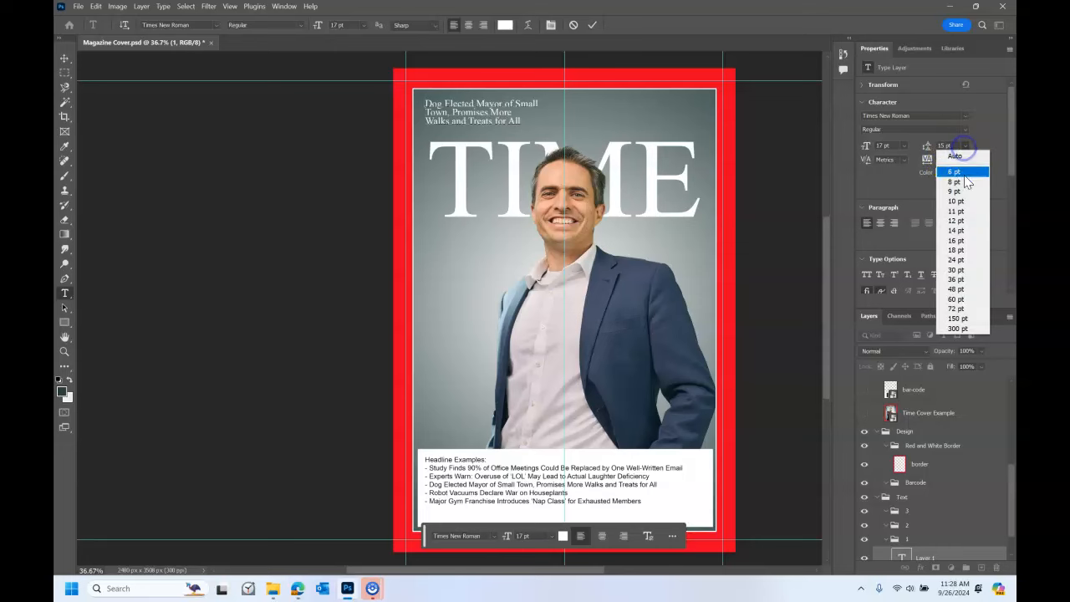
pyautogui.click(963, 242)
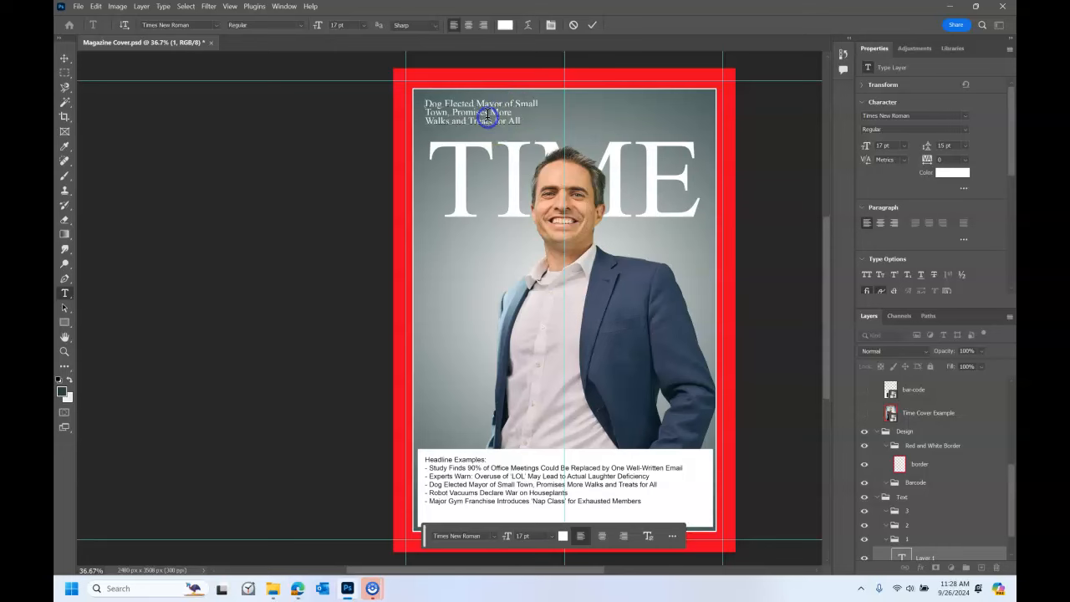
# Set the whole headline's leading to 16 pt and shift it slightly right to align with the left edge of TIME
pyautogui.hotkey('ctrl', 'a')
pyautogui.click(965, 146)
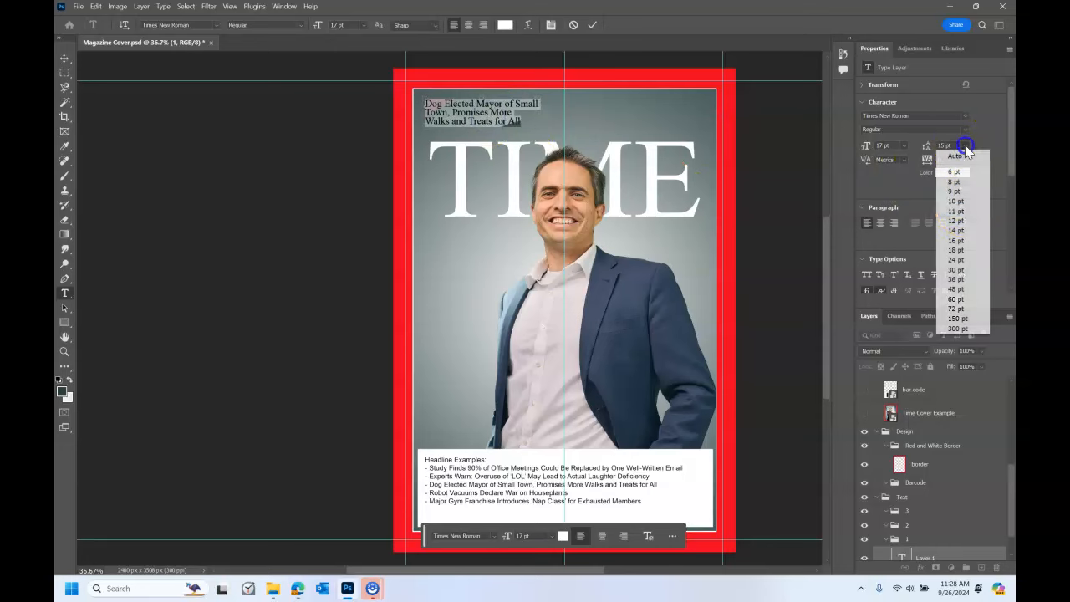
pyautogui.click(961, 240)
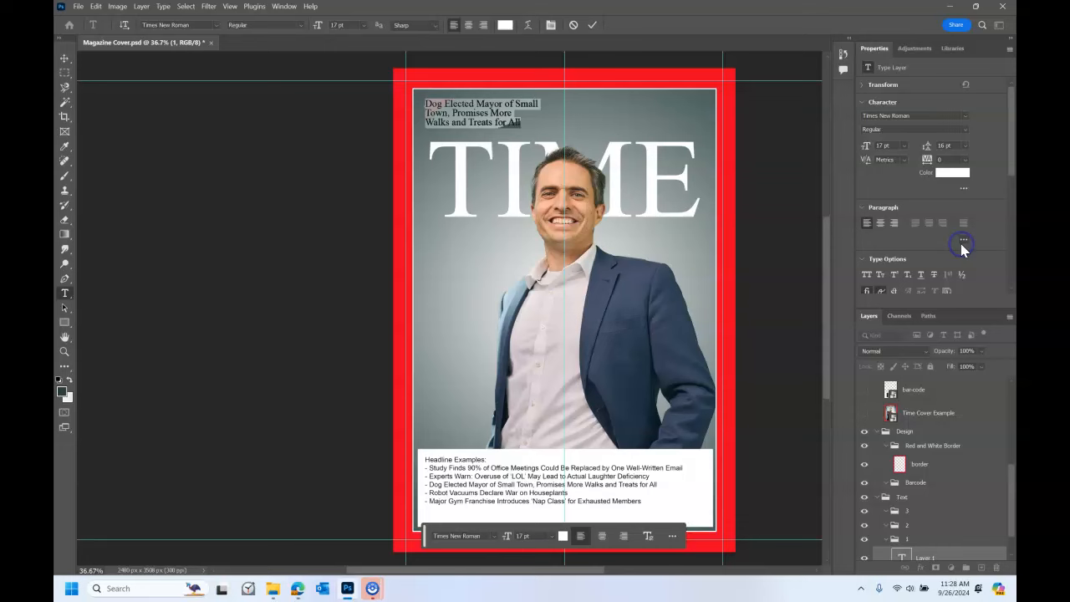
pyautogui.click(592, 25)
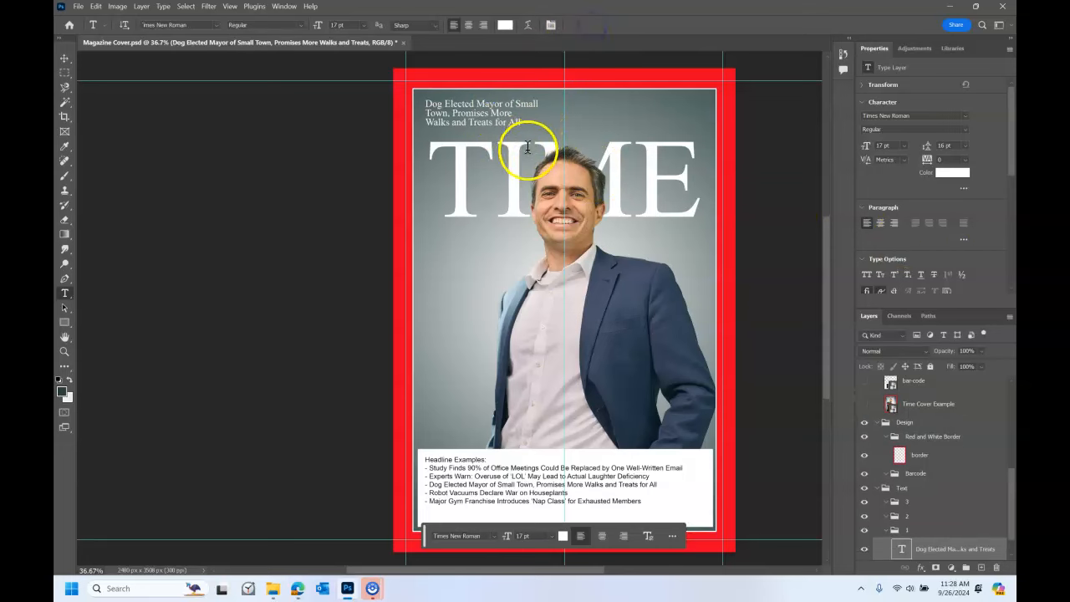
pyautogui.click(64, 59)
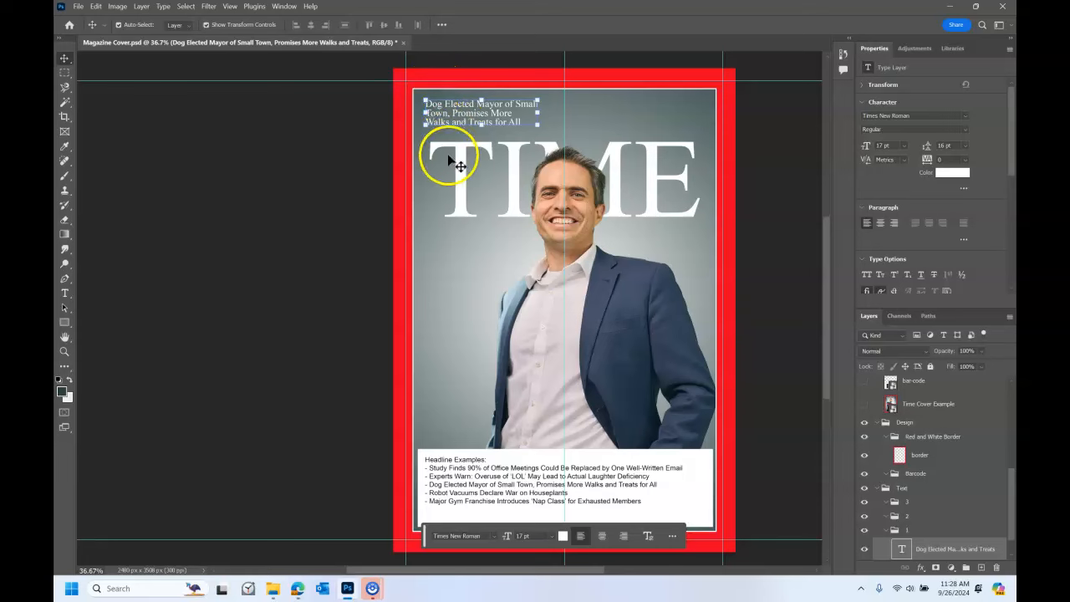
pyautogui.moveTo(469, 117); pyautogui.dragTo(473, 119)
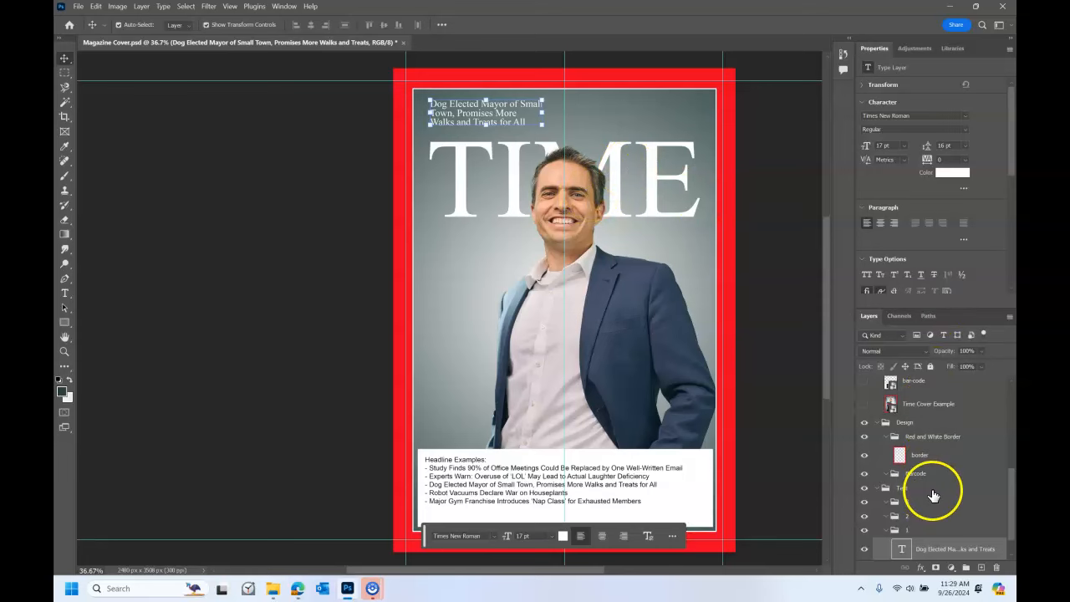
# Duplicate the dog mayor headline layer and place one of the two copies in text group 2
pyautogui.scroll(-1, 933, 495)
pyautogui.rightClick(946, 524)
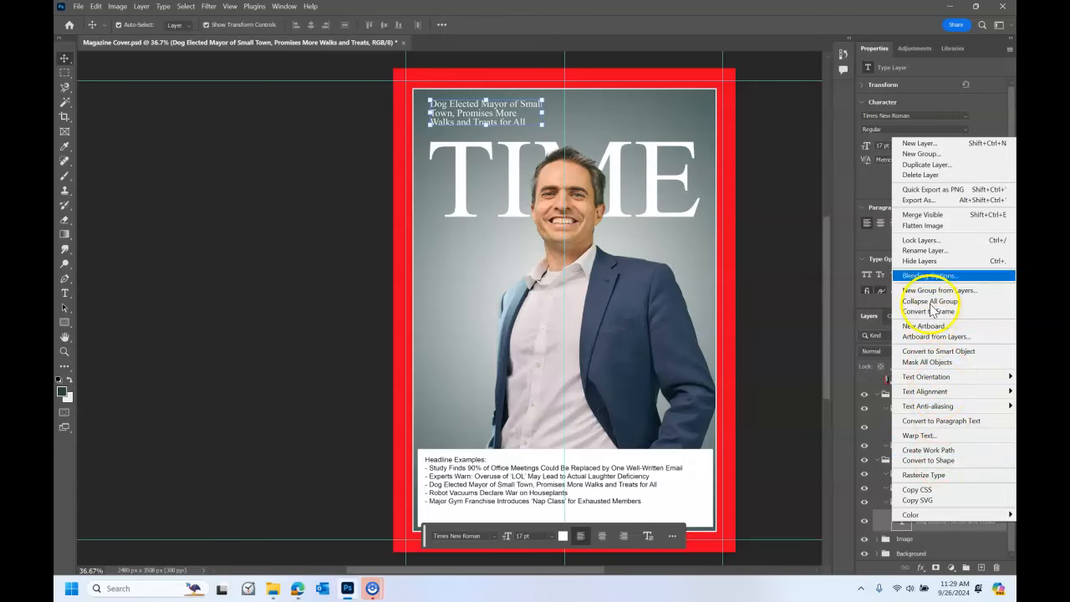
pyautogui.click(942, 166)
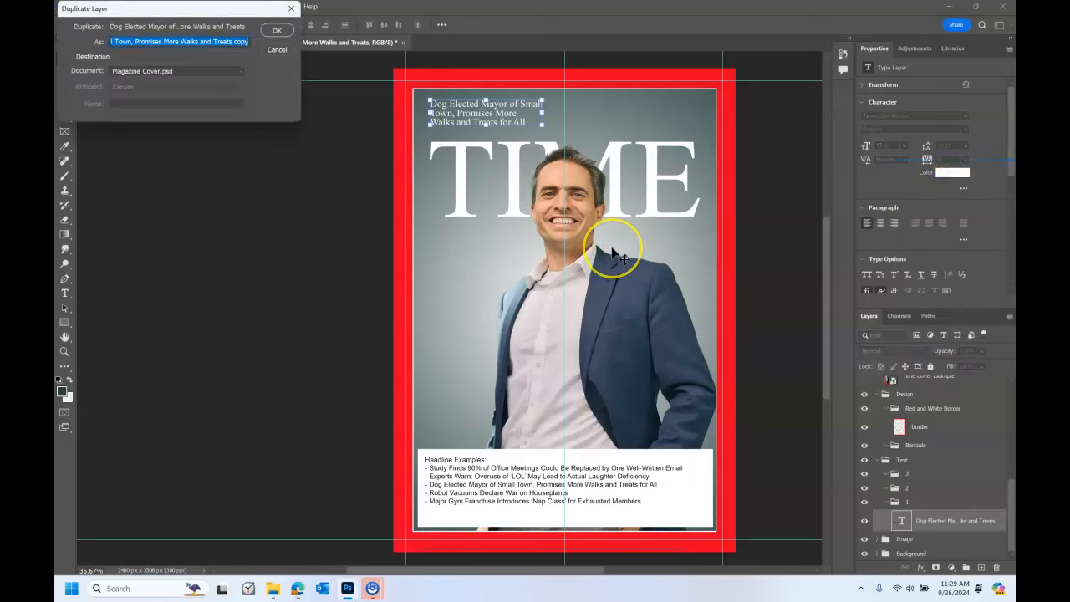
pyautogui.press('Return')
pyautogui.moveTo(919, 543); pyautogui.dragTo(926, 495)
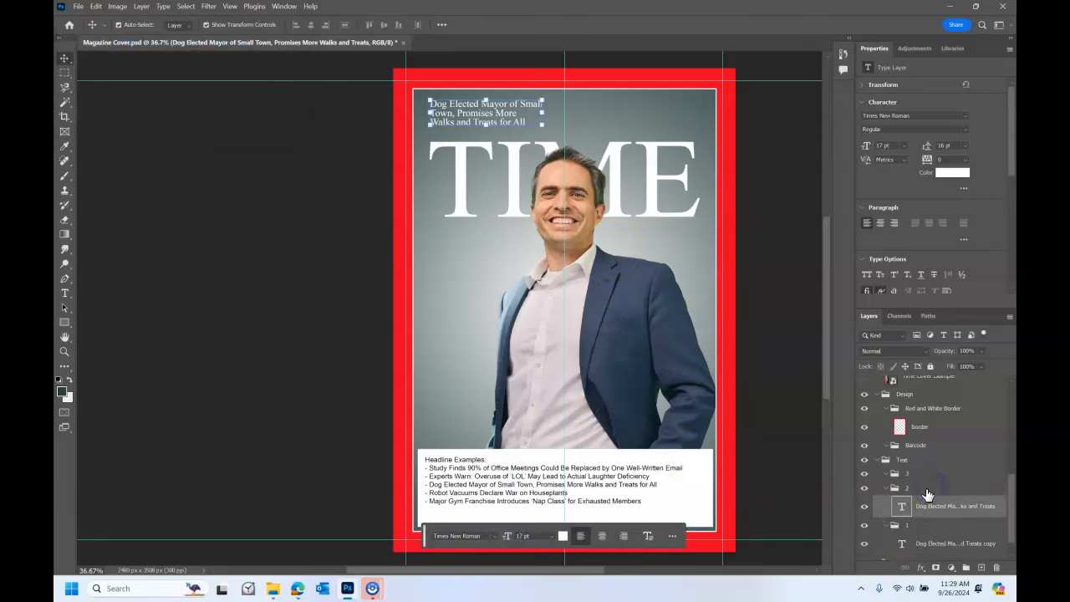
# Move the group 2 headline across to sit above the M and E of TIME, level with the other headline
pyautogui.click(64, 57)
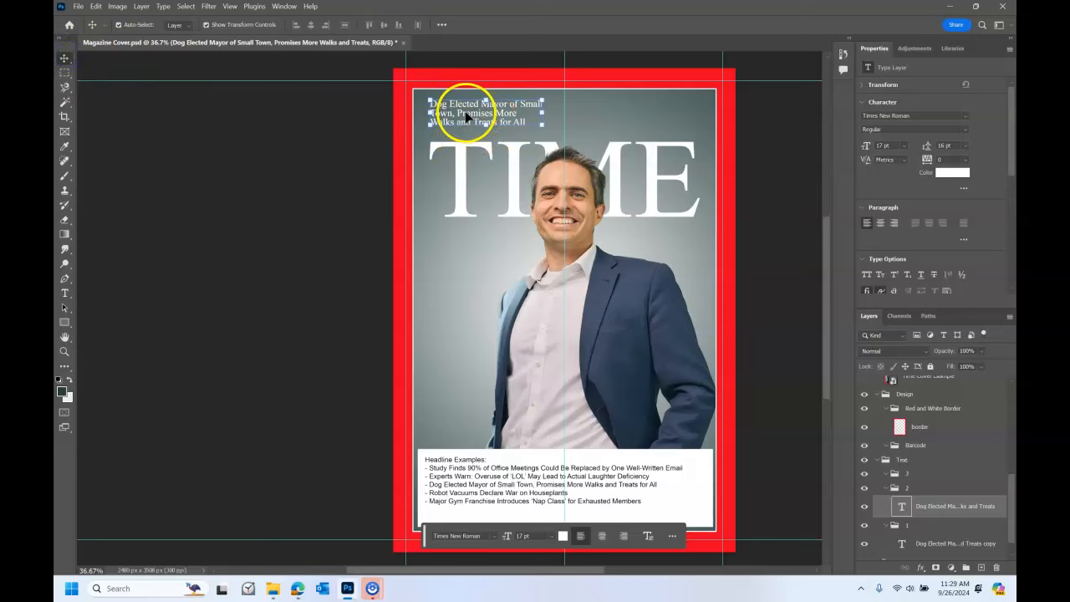
pyautogui.scroll(5, 501, 115)
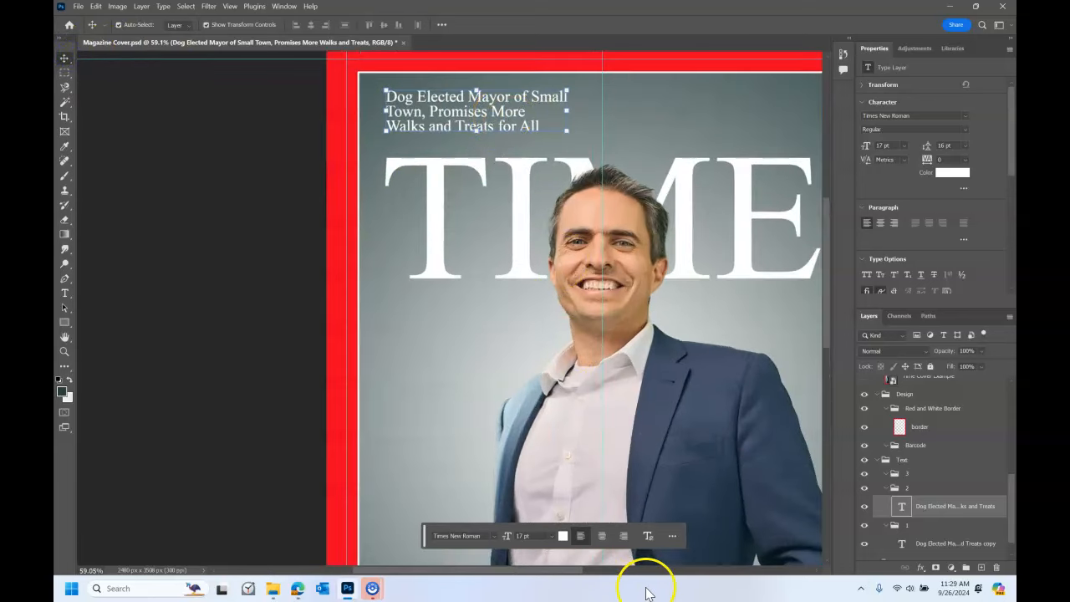
pyautogui.hscroll(-3, 573, 569)
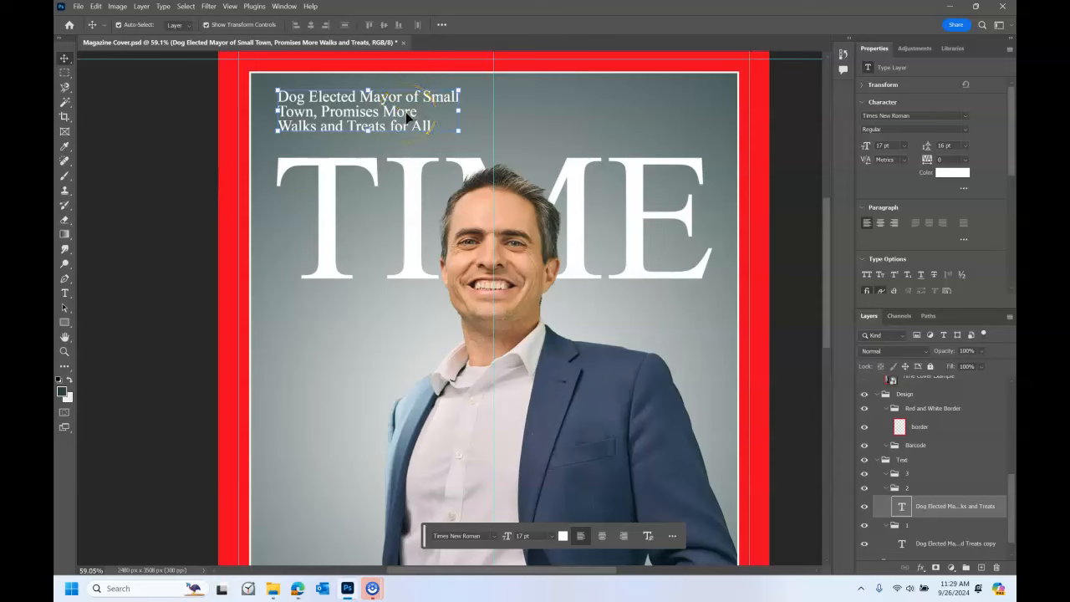
pyautogui.click(408, 115)
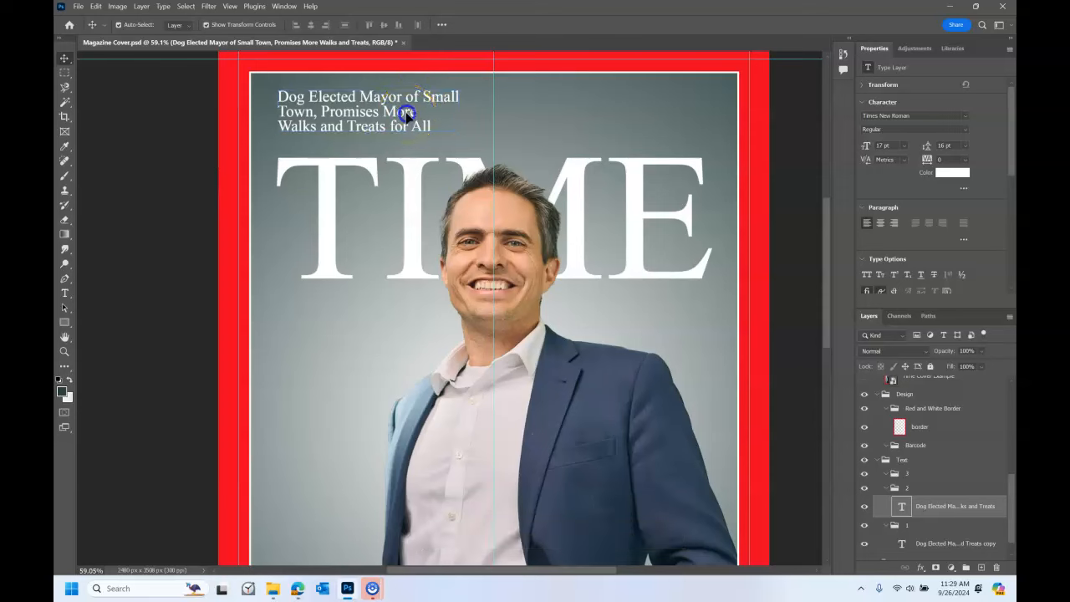
pyautogui.moveTo(408, 115); pyautogui.dragTo(652, 246)
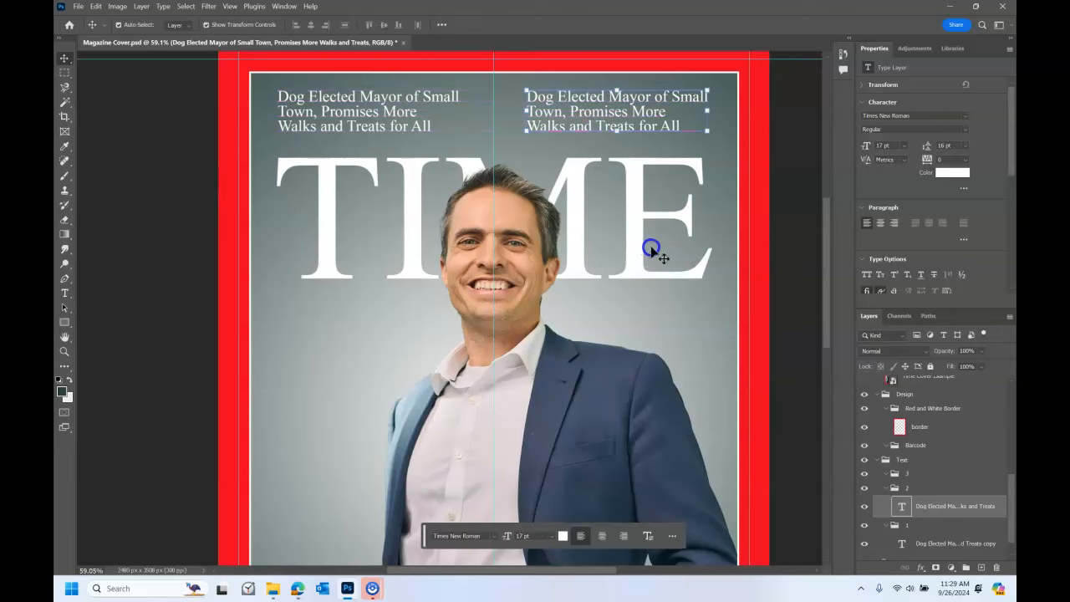
# Replace the group 2 headline's text with "Robot Vacuums Declare War on Houseplants", broken into three lines after "Vacuums" and "War"
pyautogui.scroll(-1, 595, 327)
pyautogui.scroll(-5, 593, 324)
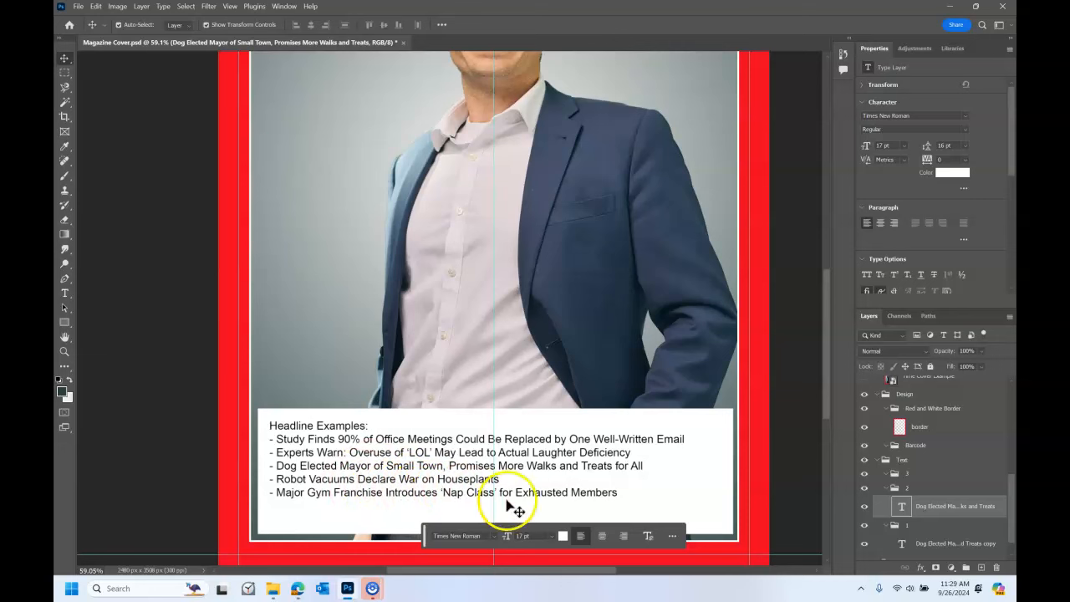
pyautogui.scroll(4, 576, 477)
pyautogui.scroll(2, 576, 474)
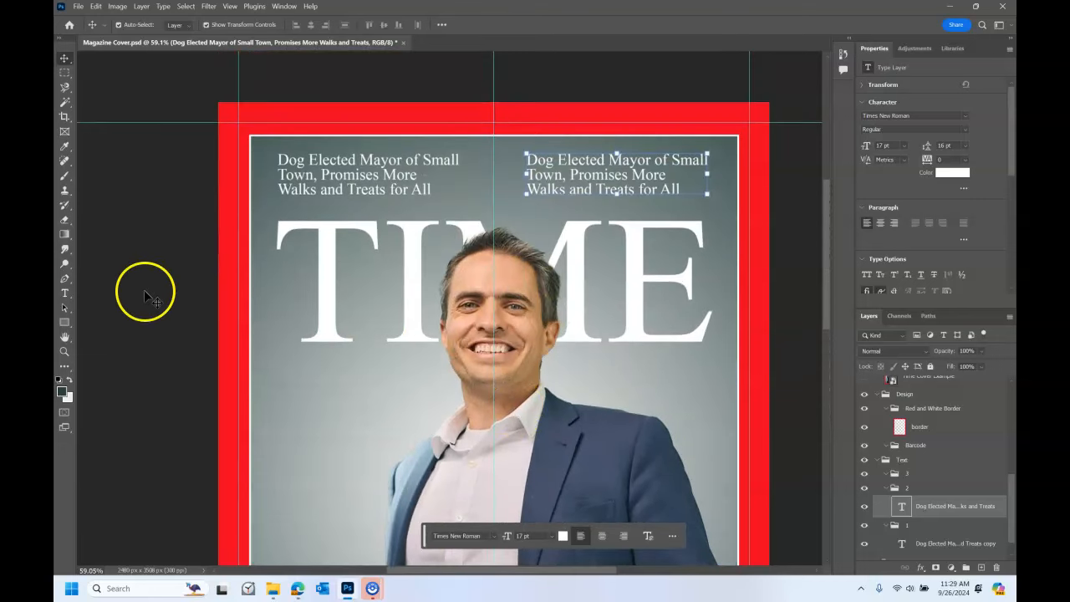
pyautogui.click(64, 292)
pyautogui.tripleClick(638, 174)
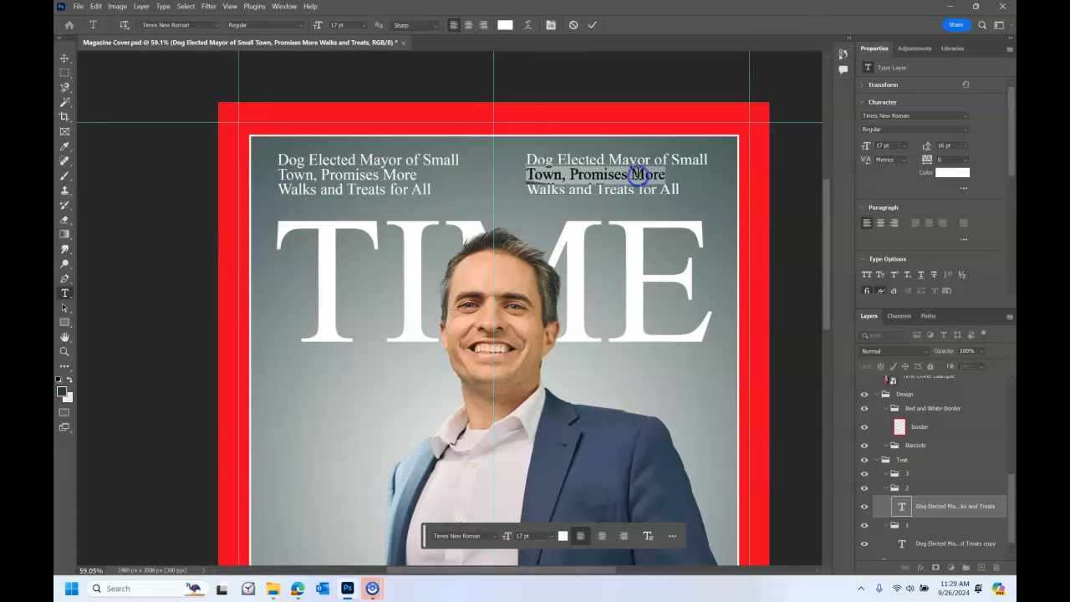
pyautogui.click(638, 174)
pyautogui.write('re War')
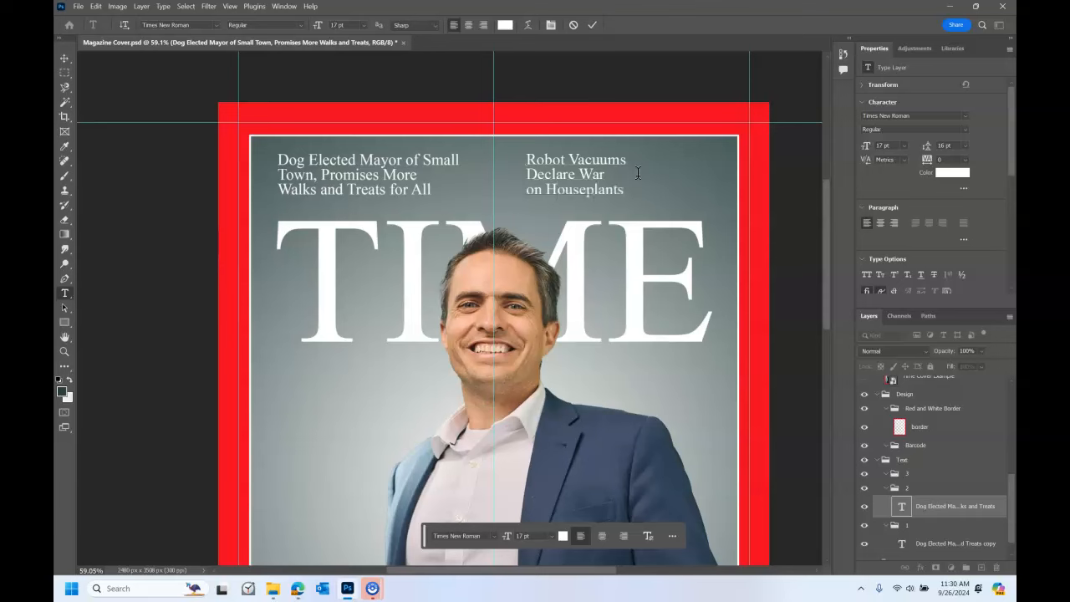
pyautogui.click(591, 25)
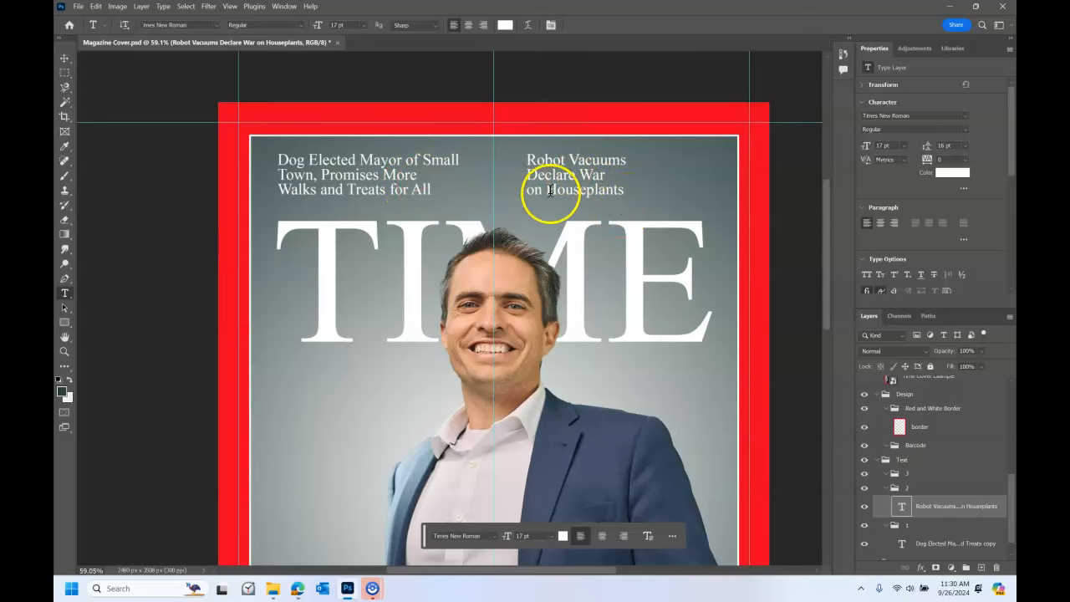
# Make the plant robots and dog mayor image layers in the Example Content for Cover group visible
pyautogui.scroll(5, 940, 441)
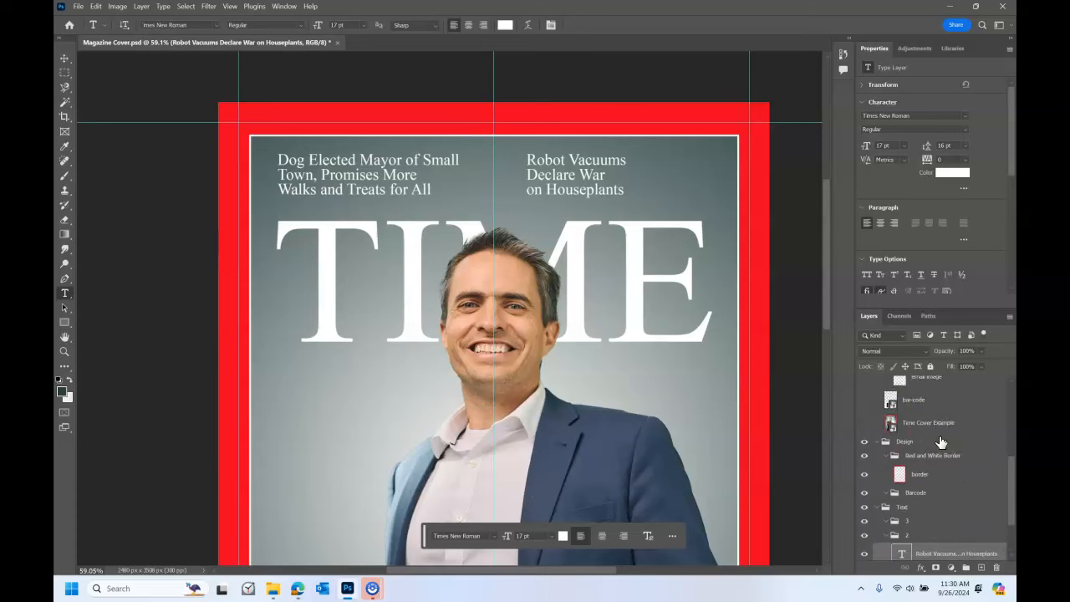
pyautogui.scroll(3, 943, 441)
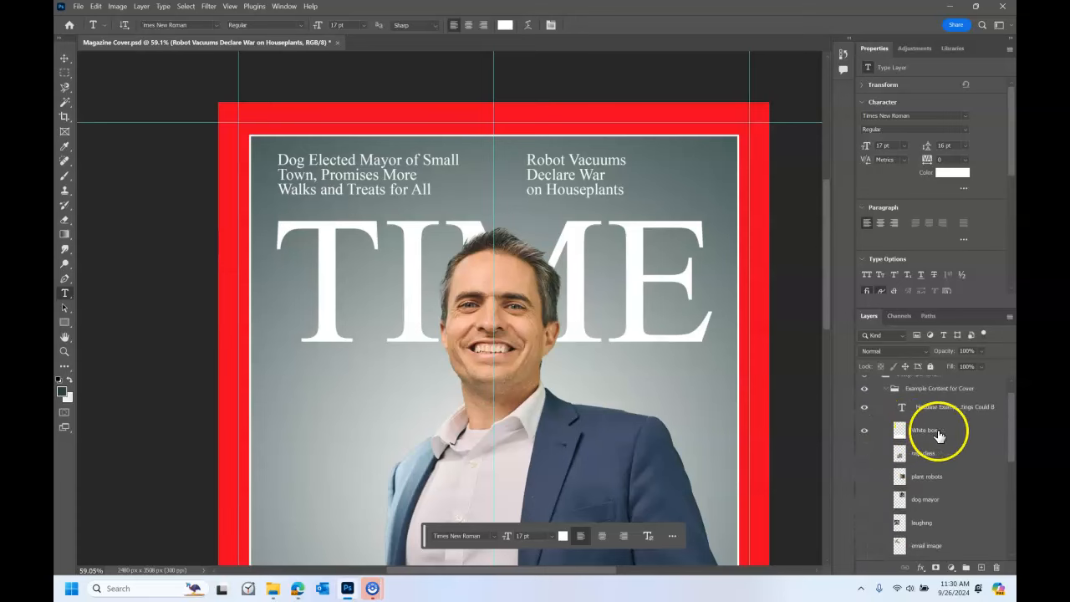
pyautogui.click(930, 479)
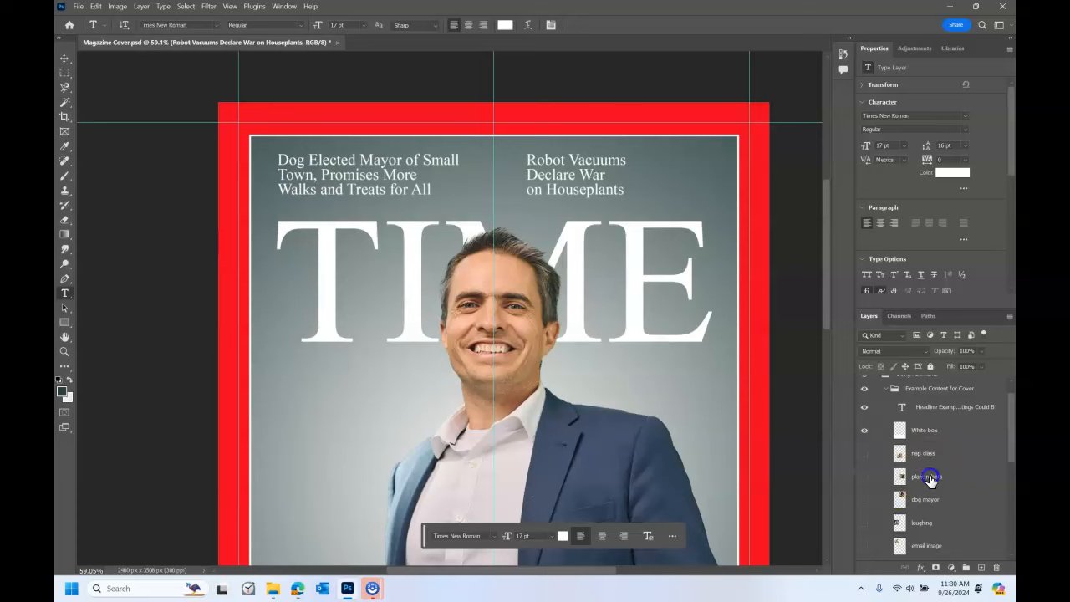
pyautogui.click(864, 478)
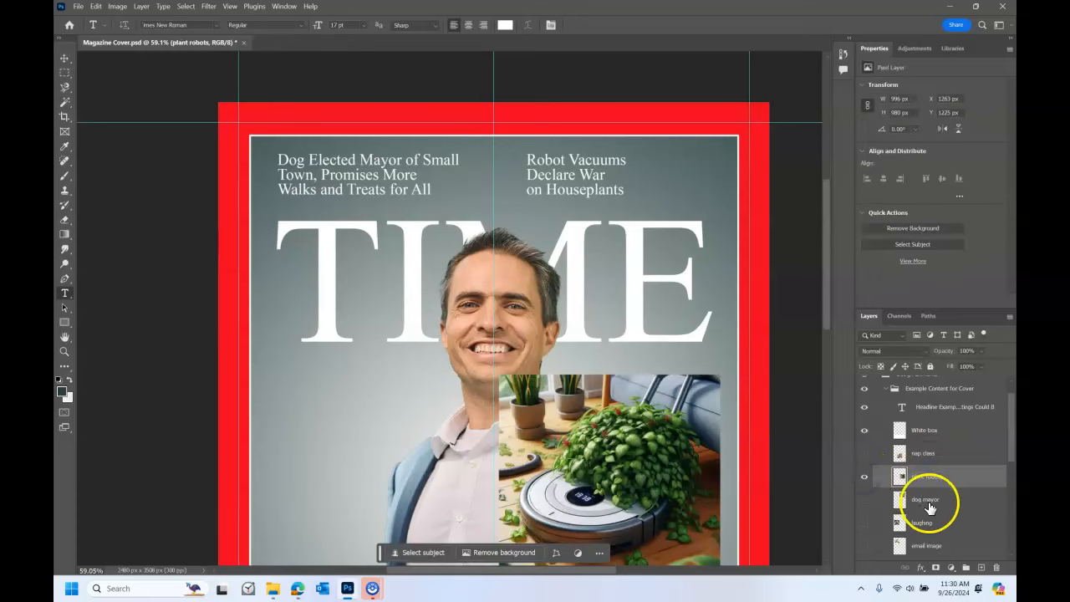
pyautogui.click(928, 502)
pyautogui.click(864, 499)
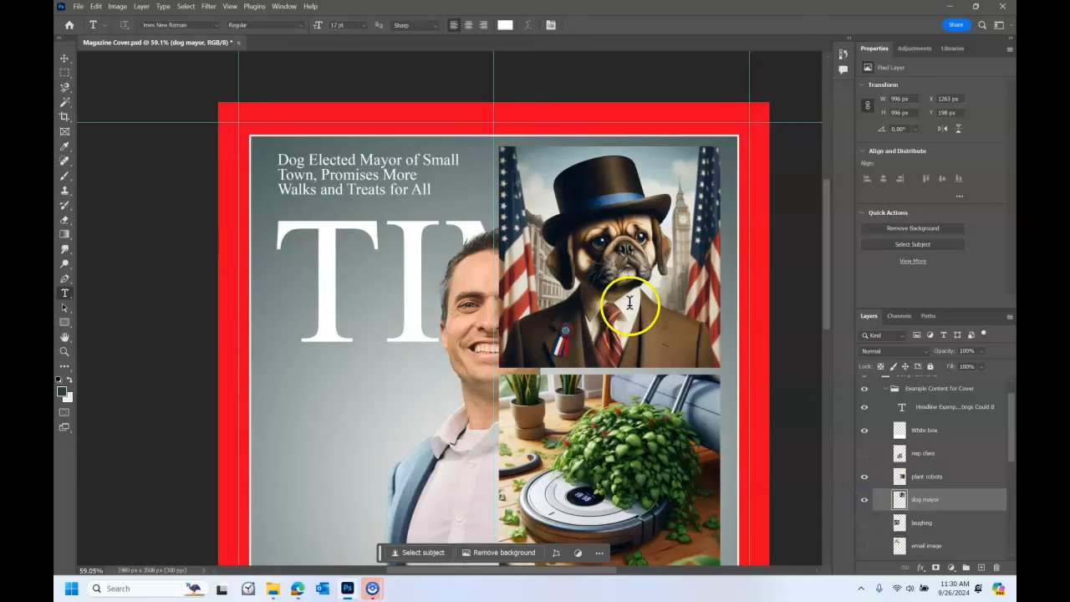
# Move the plant robots layer into text group 2 and the dog mayor layer into text group 1, each above its headline
pyautogui.scroll(-2, 635, 301)
pyautogui.keyDown('ctrl'); pyautogui.click(944, 479); pyautogui.keyUp('ctrl')
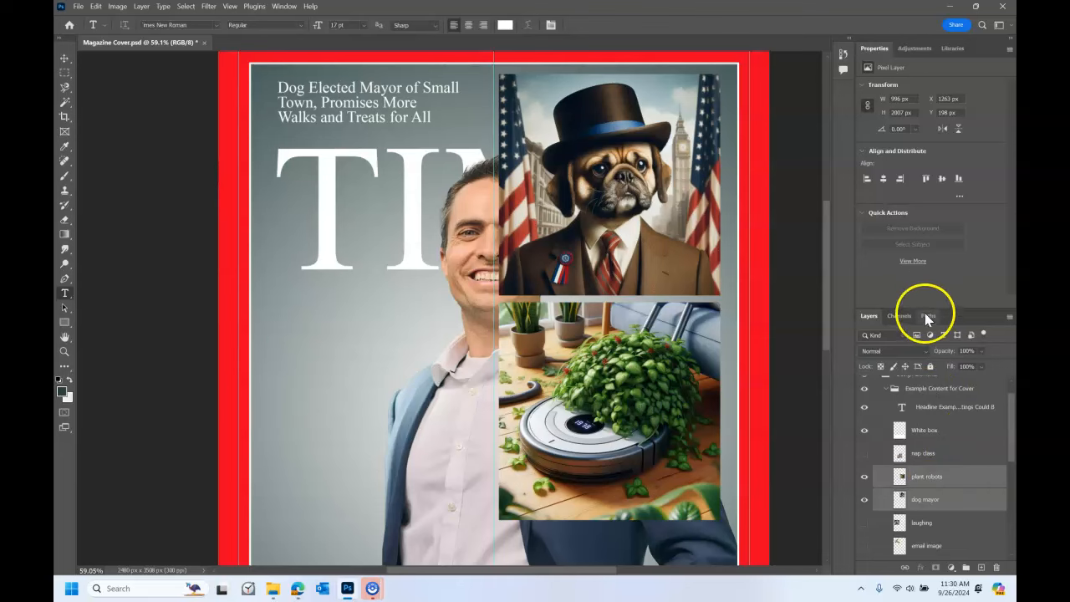
pyautogui.moveTo(960, 309)
pyautogui.mouseDown()
pyautogui.moveTo(964, 181)
pyautogui.moveTo(960, 355)
pyautogui.moveTo(971, 309)
pyautogui.mouseUp()
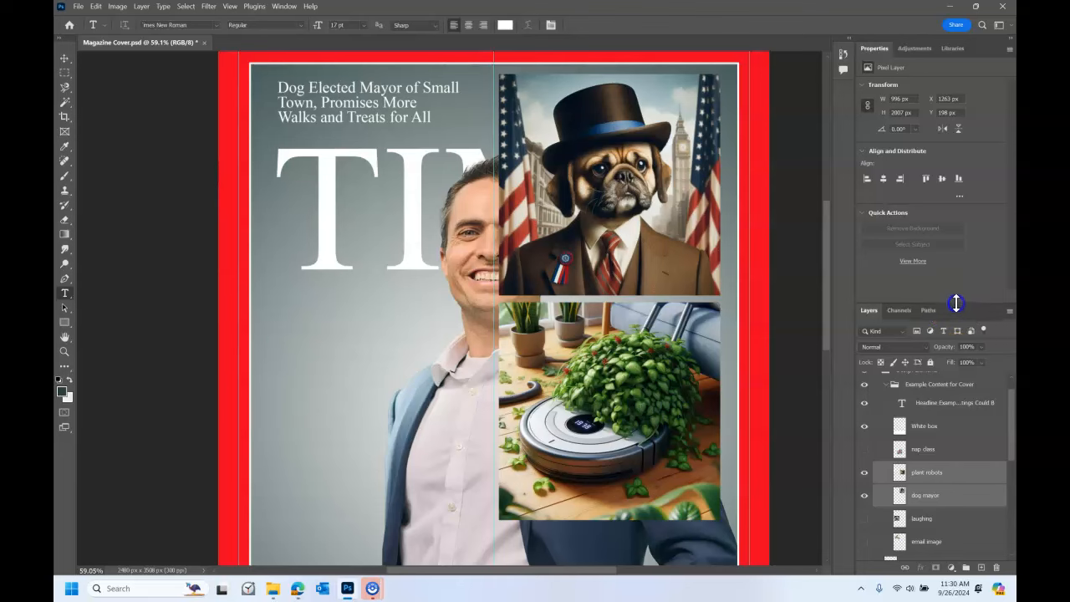
pyautogui.moveTo(956, 303); pyautogui.dragTo(958, 241)
pyautogui.scroll(-4, 963, 401)
pyautogui.moveTo(927, 336); pyautogui.dragTo(934, 501)
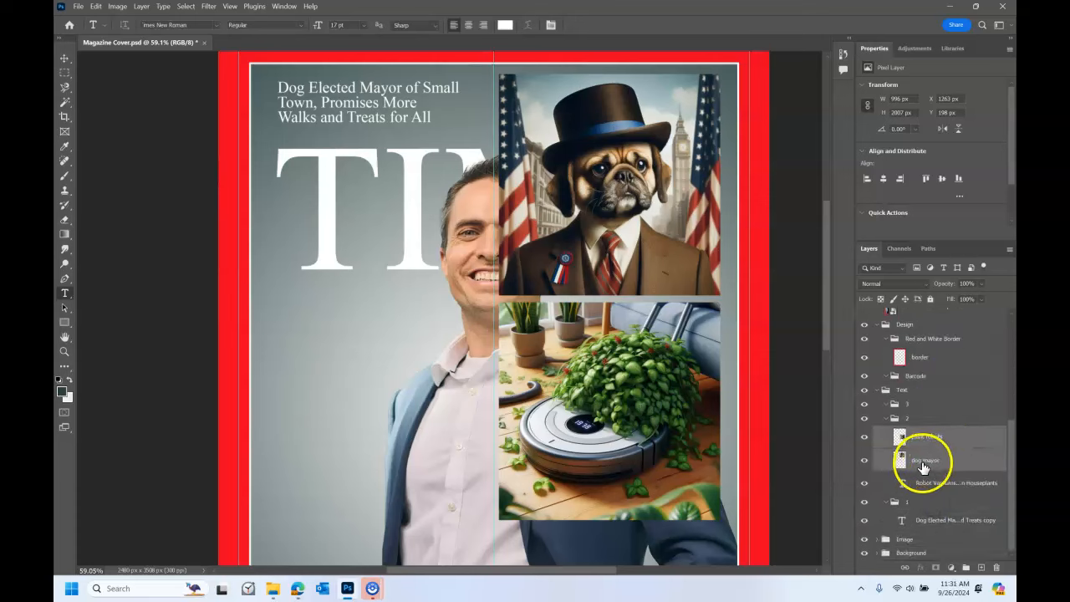
pyautogui.click(923, 467)
pyautogui.moveTo(920, 458); pyautogui.dragTo(923, 512)
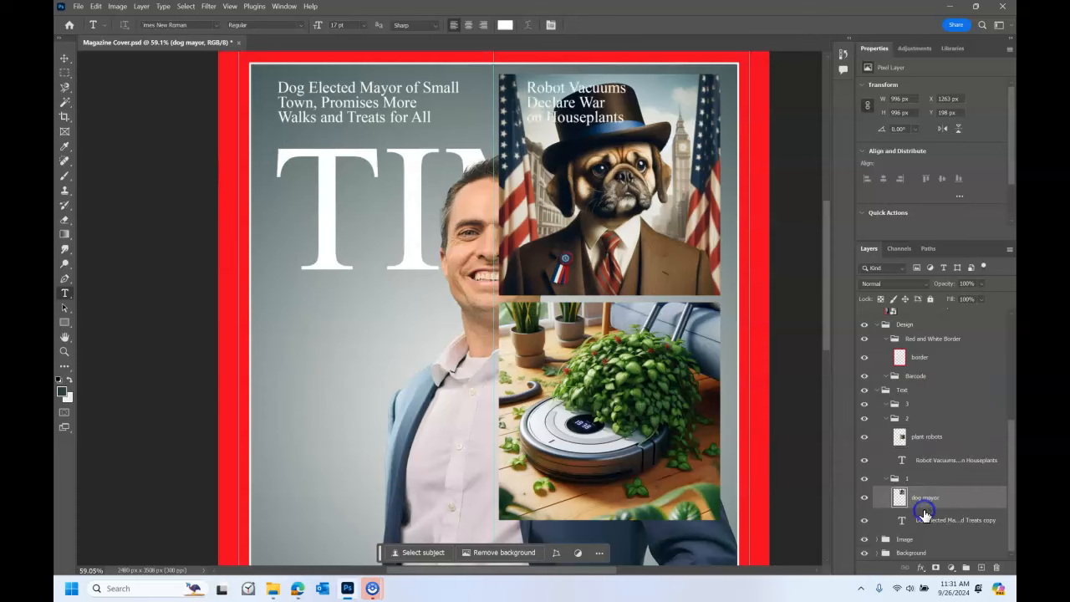
# Scale the dog mayor image to about 31% and place it above TIME, just after the dog mayor headline
pyautogui.click(74, 62)
pyautogui.click(623, 247)
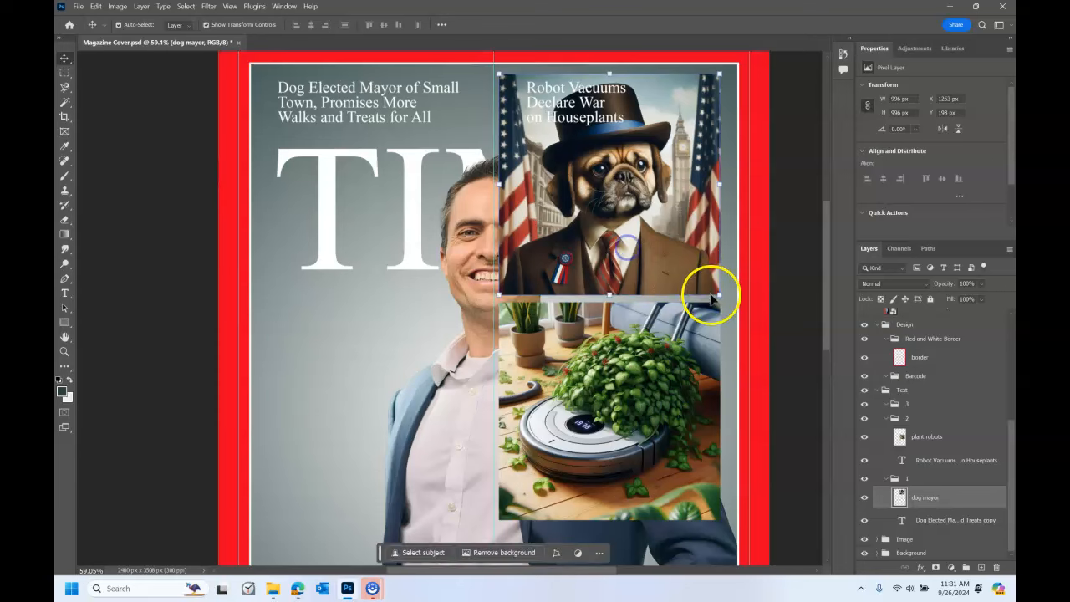
pyautogui.moveTo(719, 295); pyautogui.dragTo(584, 131)
pyautogui.moveTo(506, 125); pyautogui.dragTo(495, 101)
pyautogui.click(566, 117)
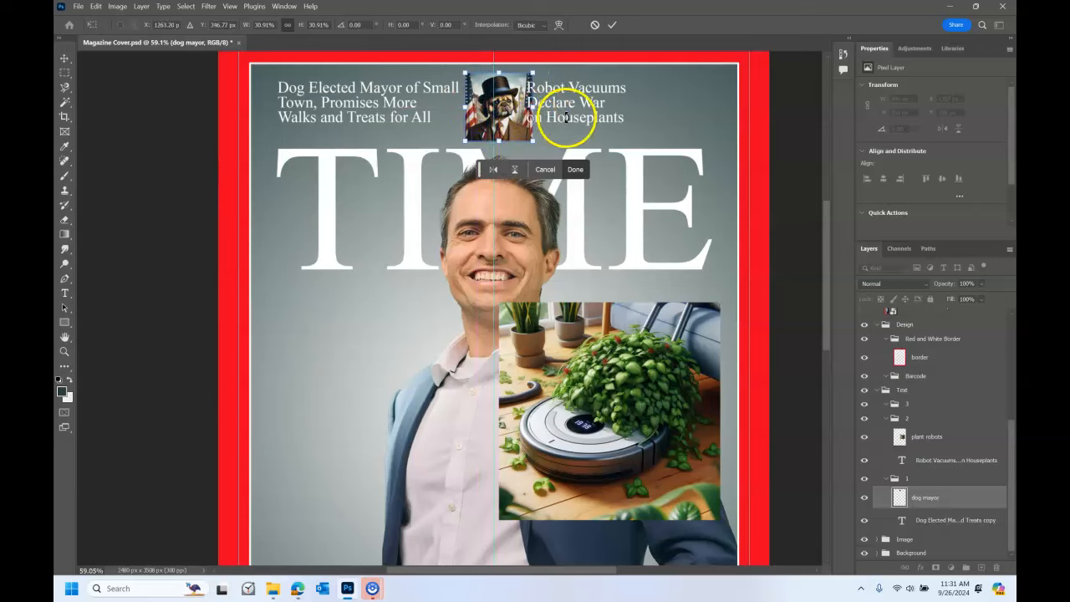
# Scale the plant robots image to about 32% and place it after the Robot Vacuums headline, level with the dog mayor image
pyautogui.click(954, 518)
pyautogui.click(950, 461)
pyautogui.click(614, 379)
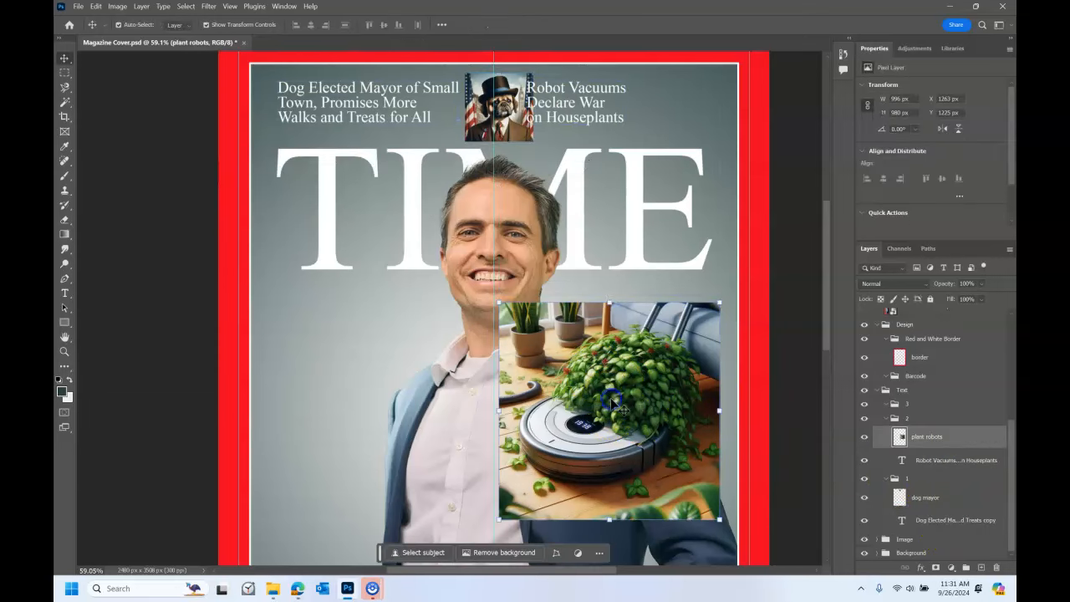
pyautogui.moveTo(599, 447); pyautogui.dragTo(566, 217)
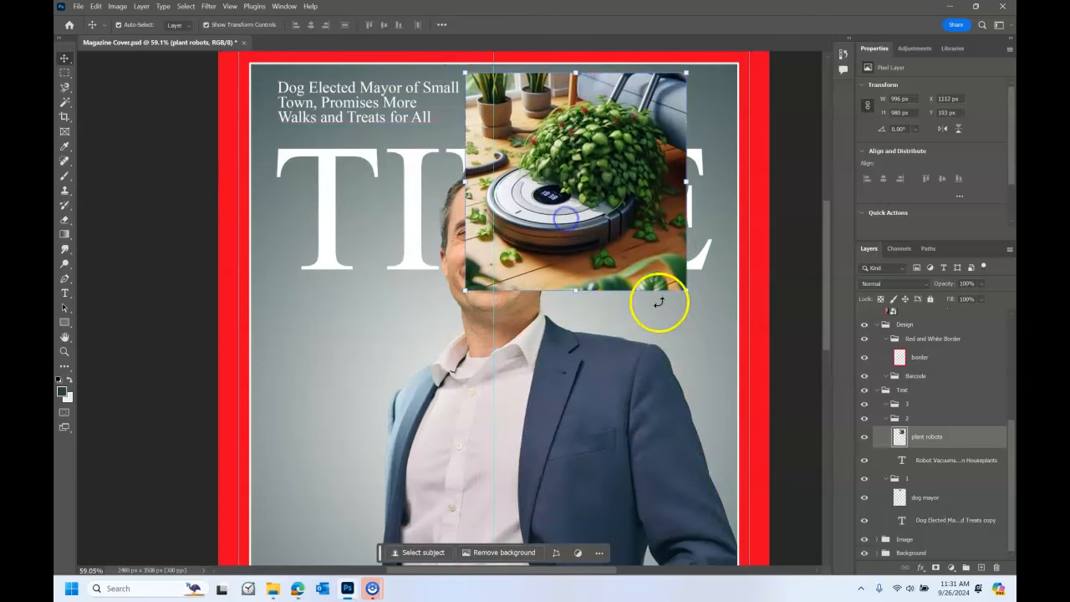
pyautogui.click(686, 292)
pyautogui.moveTo(686, 292); pyautogui.dragTo(702, 129)
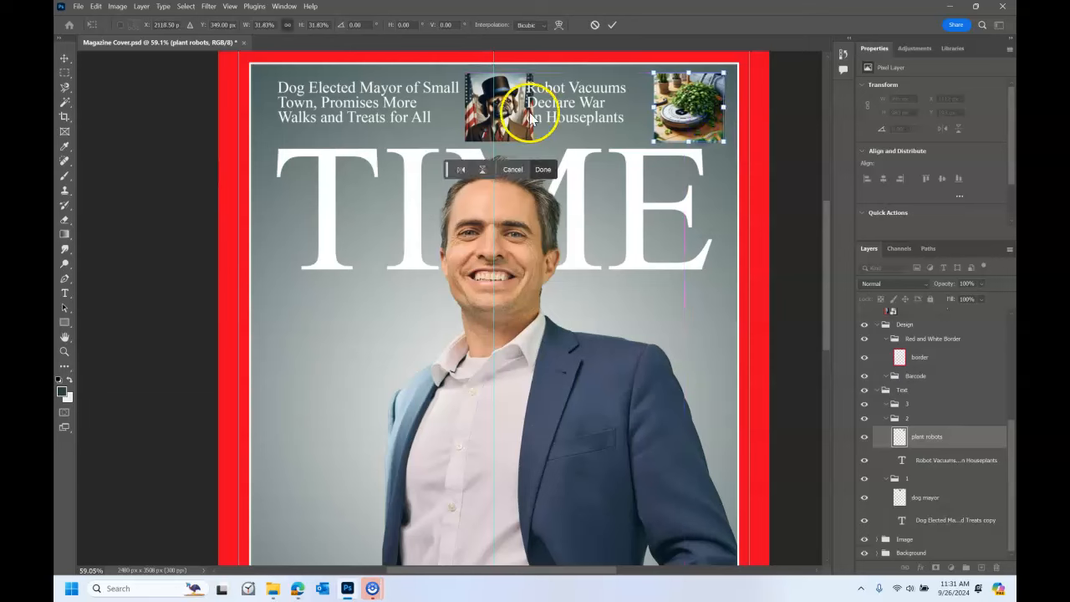
# Shift the dog mayor headline slightly left, away from the dog mayor image
pyautogui.click(940, 525)
pyautogui.moveTo(410, 111); pyautogui.dragTo(399, 106)
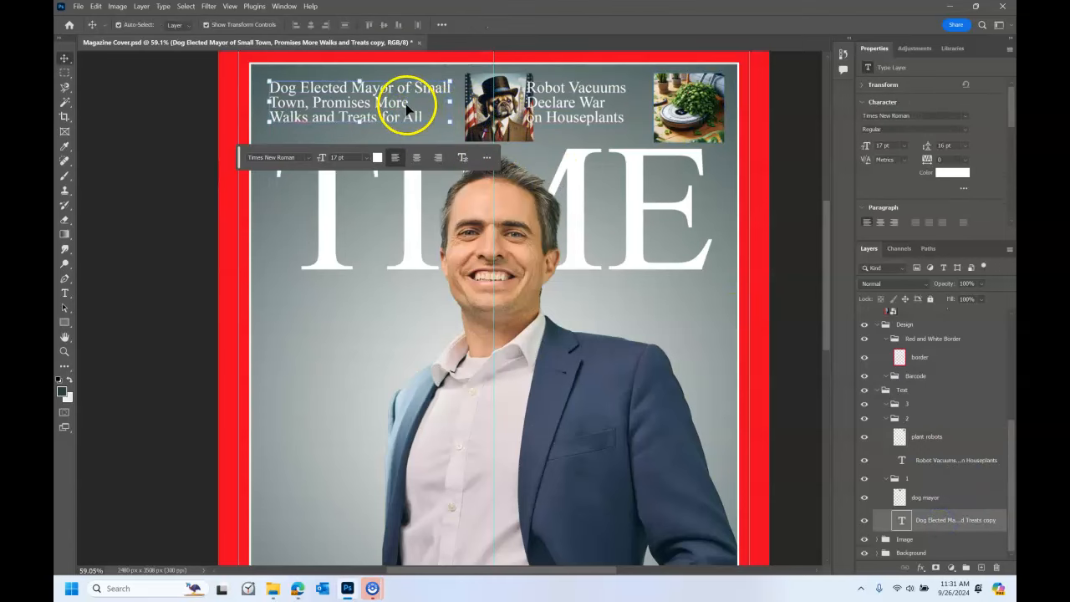
pyautogui.keyDown('ctrl'); pyautogui.click(953, 462); pyautogui.keyUp('ctrl')
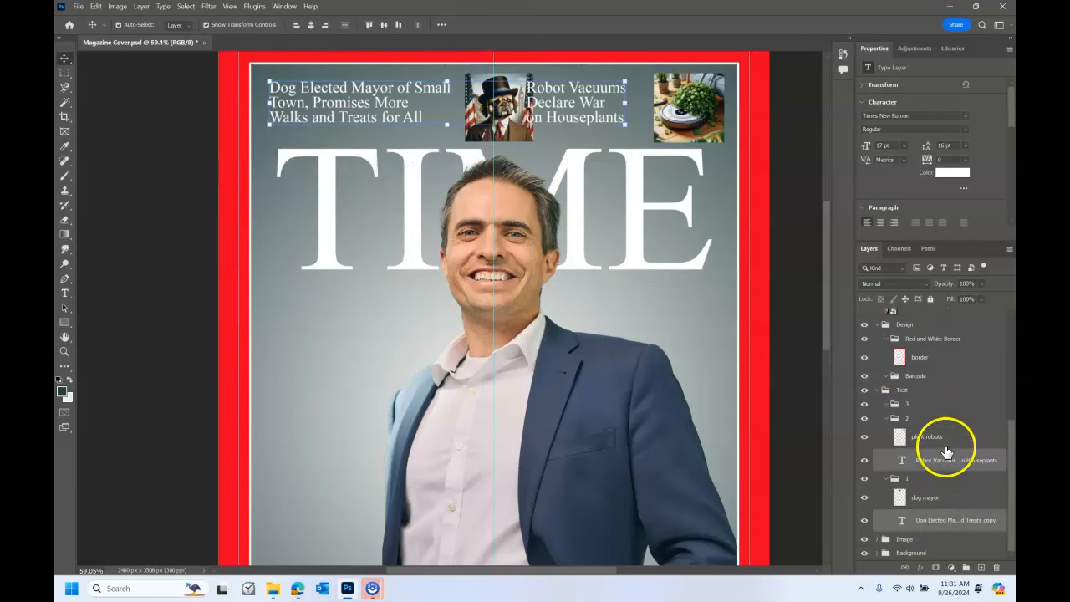
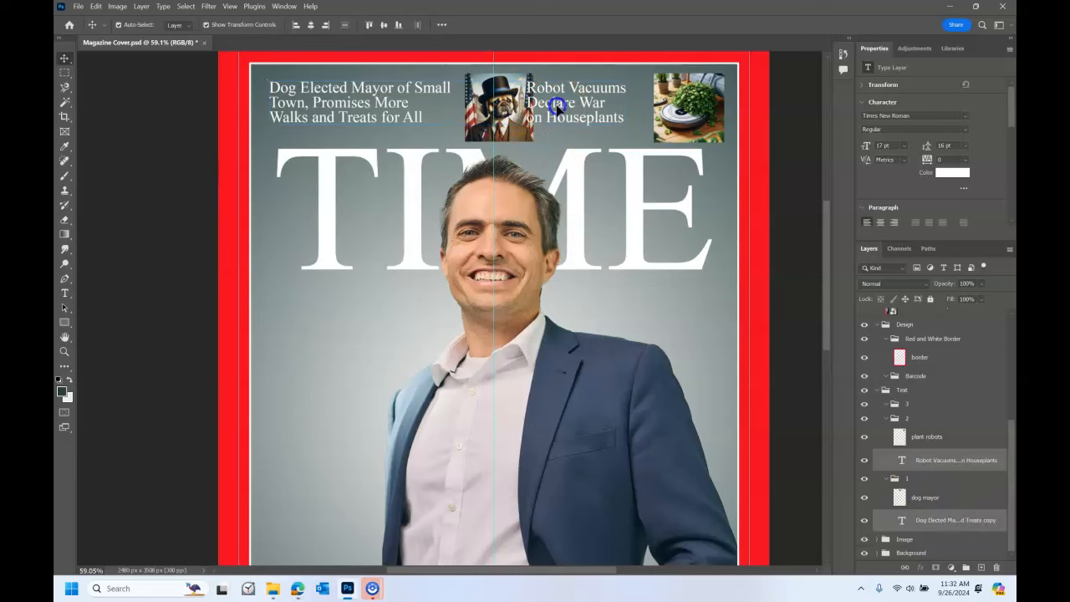
pyautogui.moveTo(558, 108); pyautogui.dragTo(559, 112)
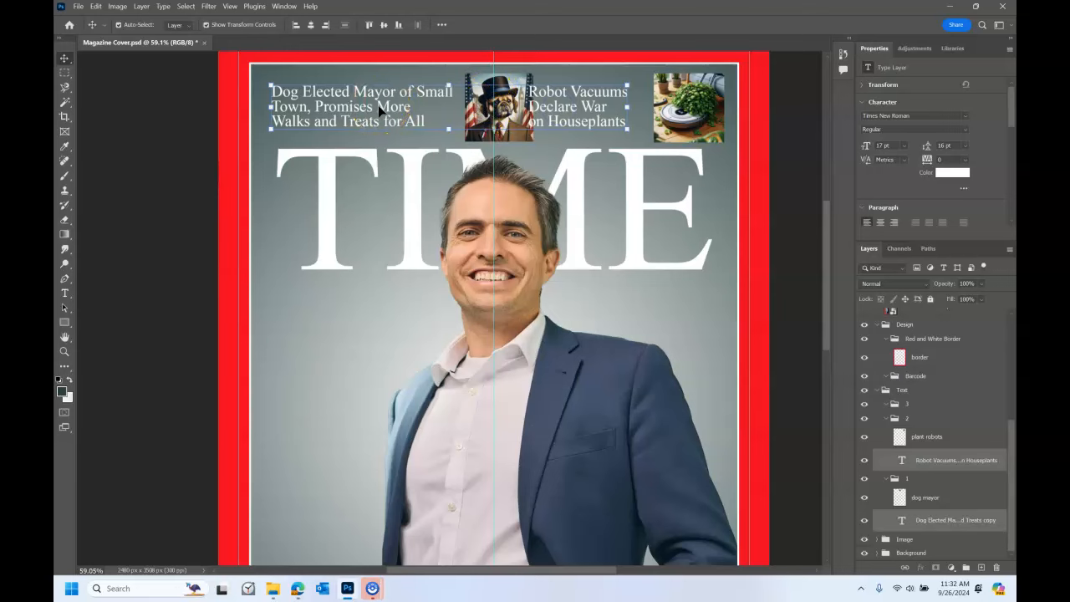
pyautogui.moveTo(378, 107); pyautogui.dragTo(353, 111)
pyautogui.hotkey('ctrl', 'z')
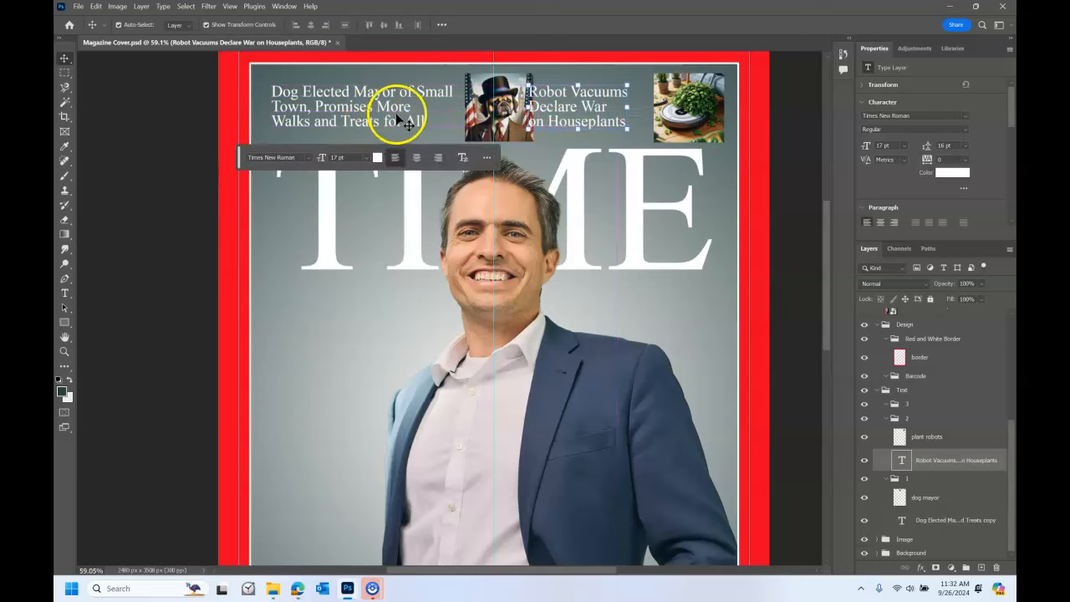
pyautogui.hotkey('ctrl', 'z')
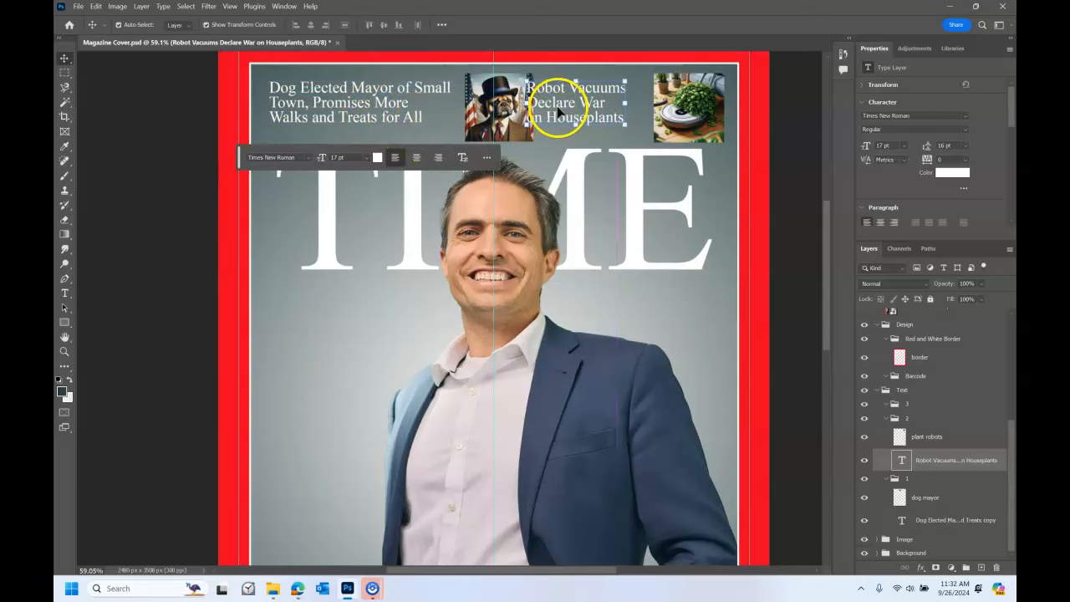
# Move both headlines together slightly left and down to center them vertically beside their images, with small nudges to the right
pyautogui.keyDown('ctrl'); pyautogui.click(949, 520); pyautogui.keyUp('ctrl')
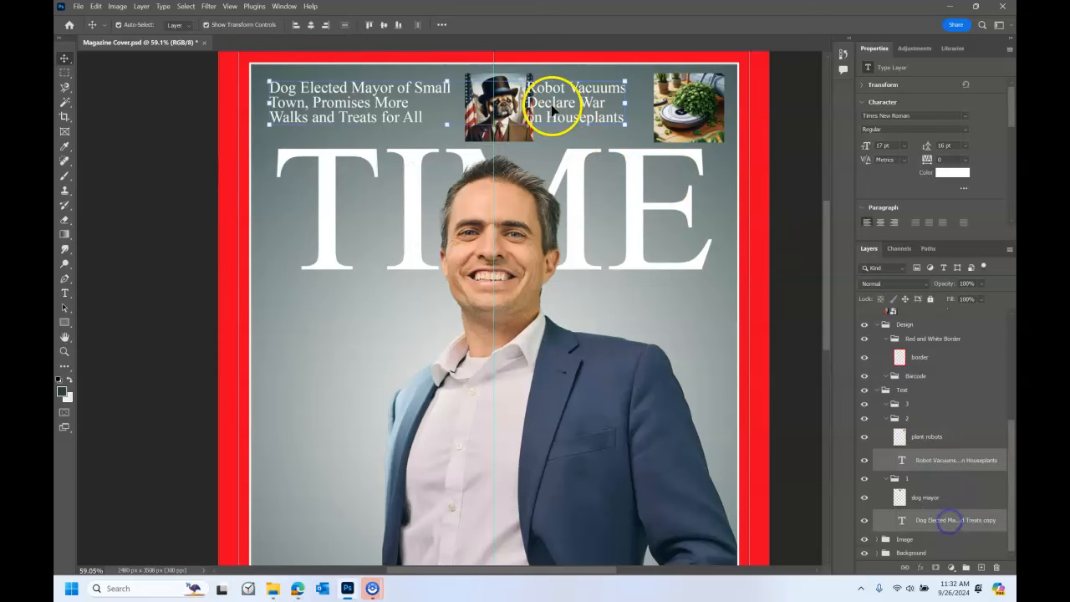
pyautogui.moveTo(551, 107); pyautogui.dragTo(545, 115)
pyautogui.press('Right')
pyautogui.press('Right')
pyautogui.press('Right')
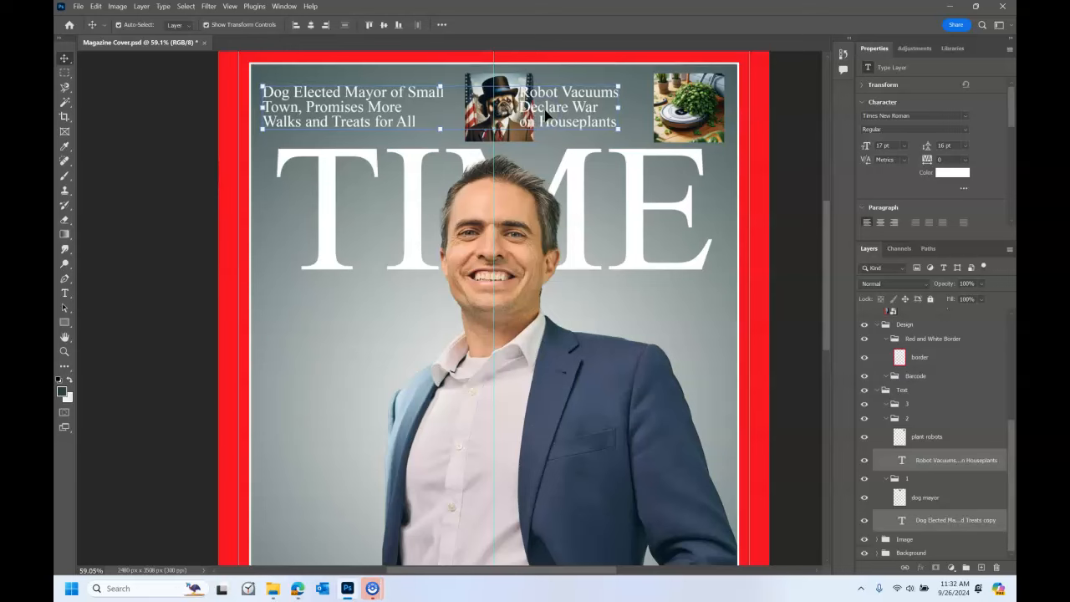
# Move the Robot Vacuums headline right toward its plant robot image and the dog mayor image slightly left toward its headline
pyautogui.click(928, 518)
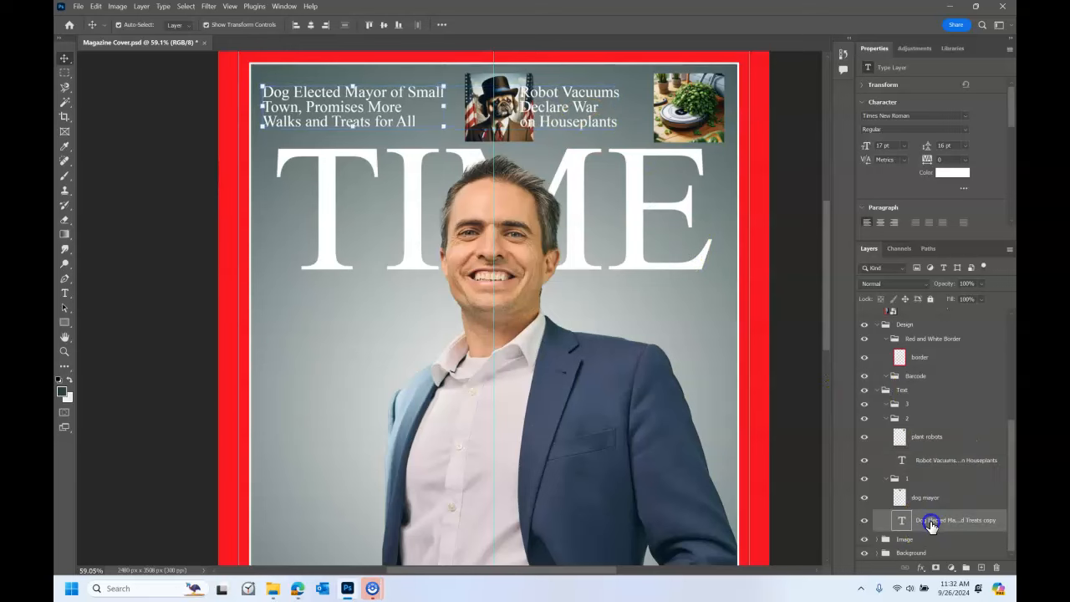
pyautogui.click(945, 455)
pyautogui.click(590, 119)
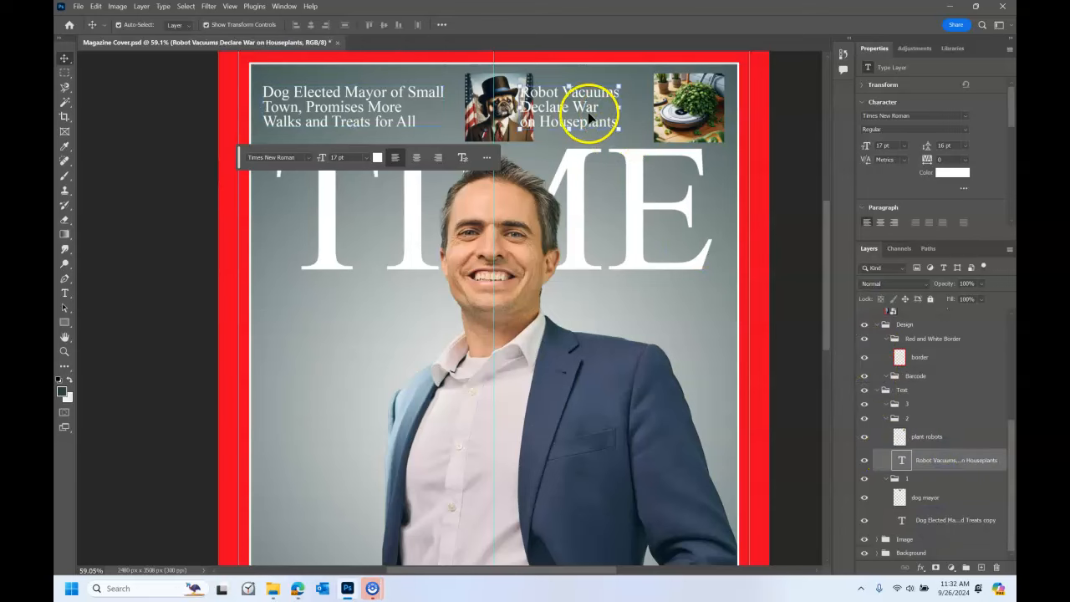
pyautogui.moveTo(589, 118)
pyautogui.mouseDown()
pyautogui.moveTo(601, 108)
pyautogui.moveTo(610, 115)
pyautogui.mouseUp()
pyautogui.click(931, 502)
pyautogui.moveTo(511, 128); pyautogui.dragTo(498, 126)
pyautogui.click(672, 138)
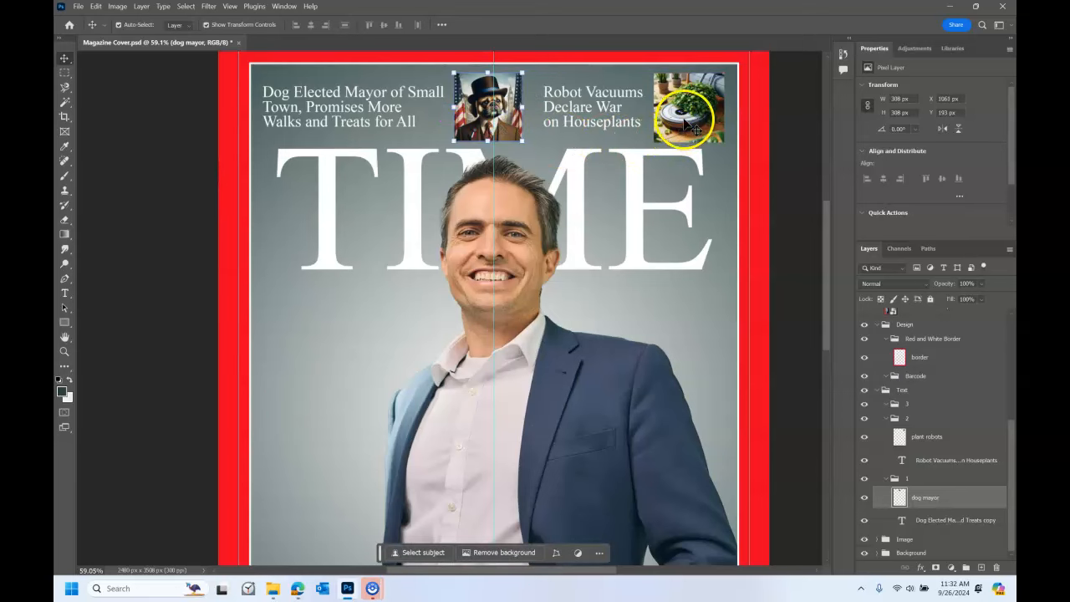
pyautogui.click(713, 177)
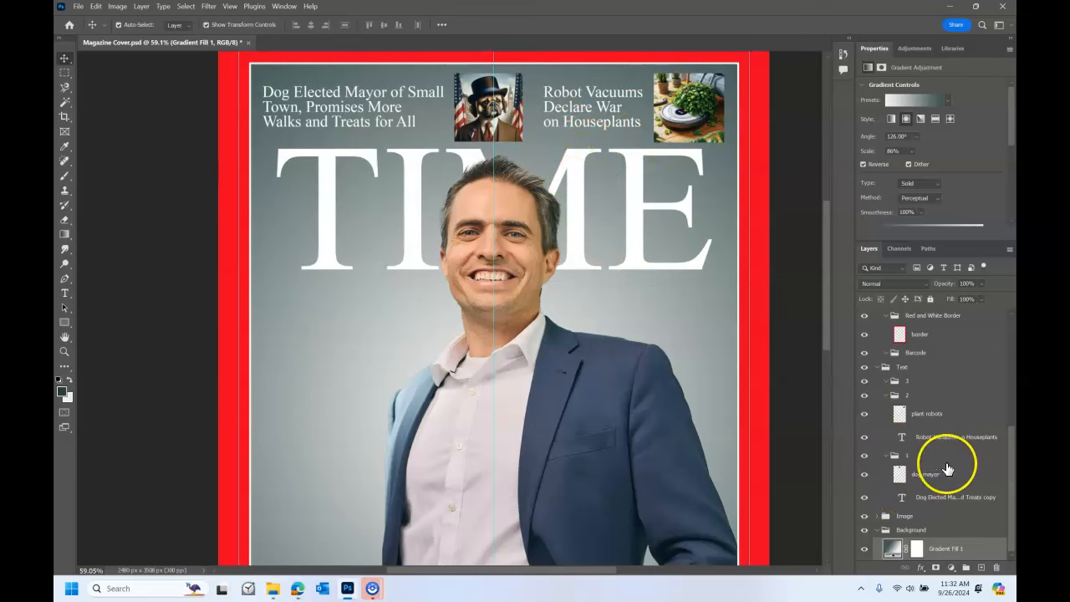
# Lower the TIME title slightly to leave more space beneath the headlines and their small images
pyautogui.moveTo(934, 476); pyautogui.dragTo(875, 524)
pyautogui.click(873, 518)
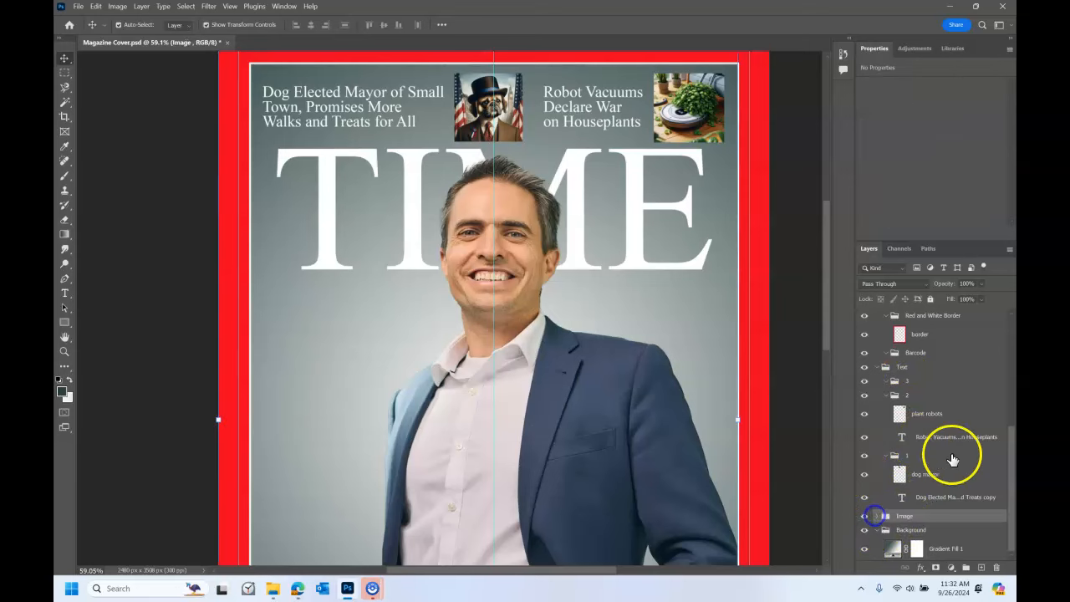
pyautogui.click(877, 516)
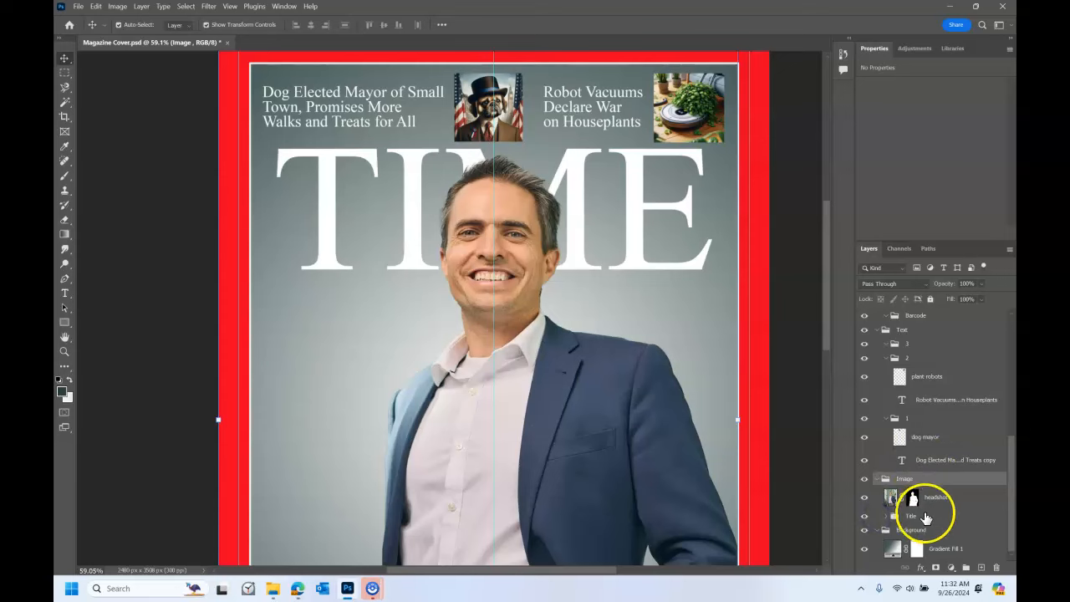
pyautogui.click(910, 516)
pyautogui.click(886, 516)
pyautogui.click(922, 537)
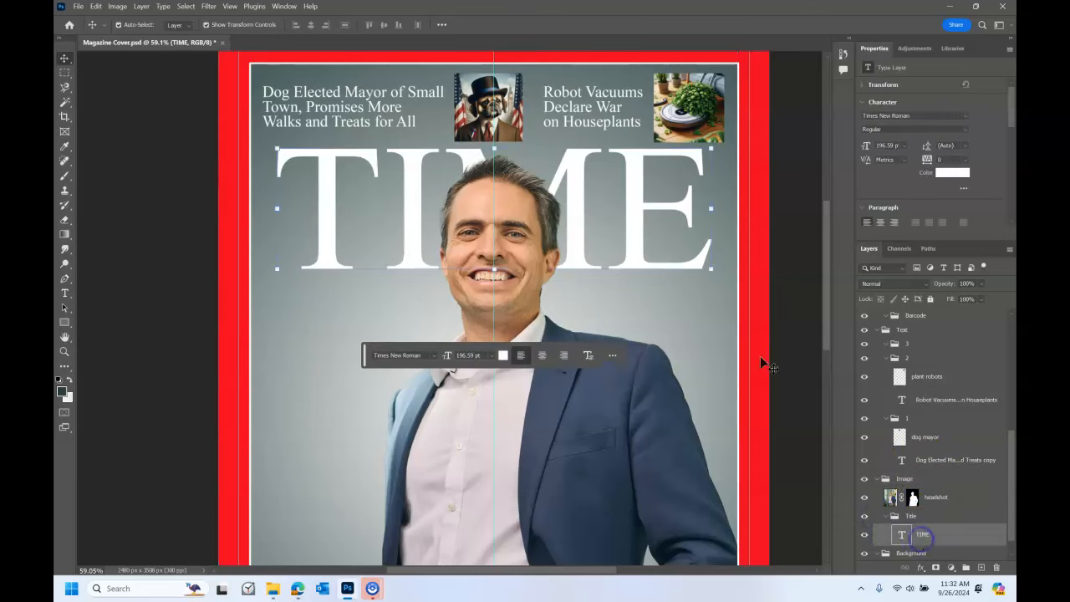
pyautogui.click(414, 177)
pyautogui.moveTo(414, 178); pyautogui.dragTo(413, 192)
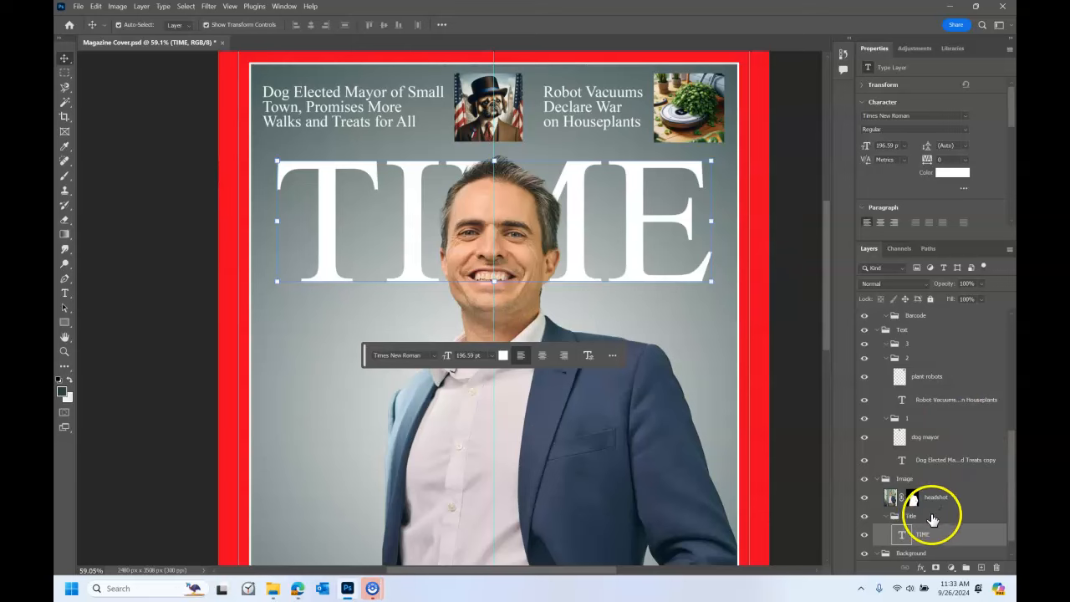
# Collapse the Image, 2 and 1 groups and hide the Design Elements group with its headline examples
pyautogui.click(878, 479)
pyautogui.click(886, 394)
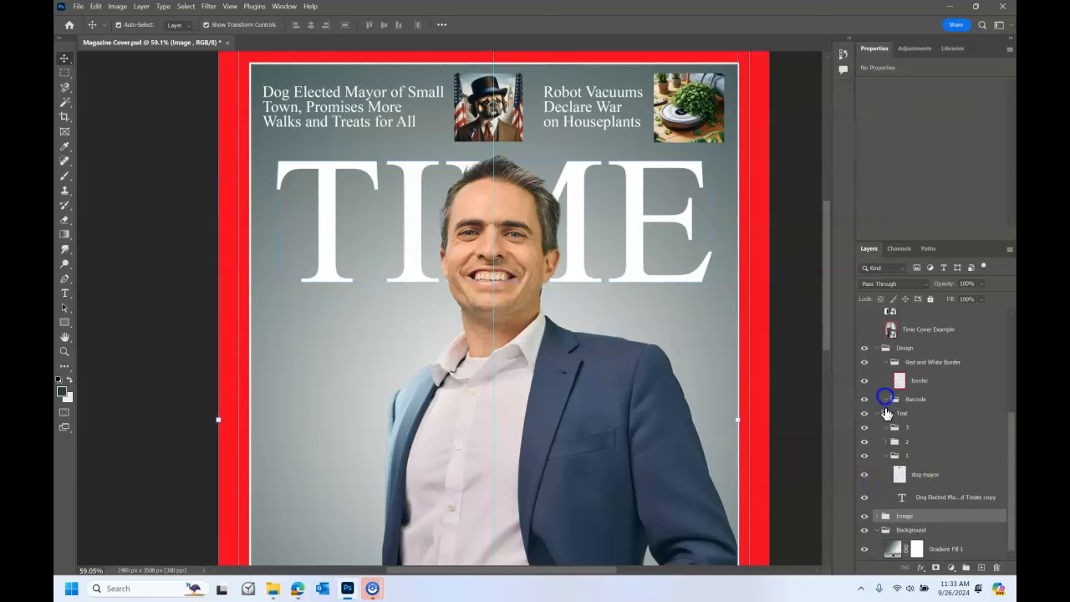
pyautogui.click(885, 456)
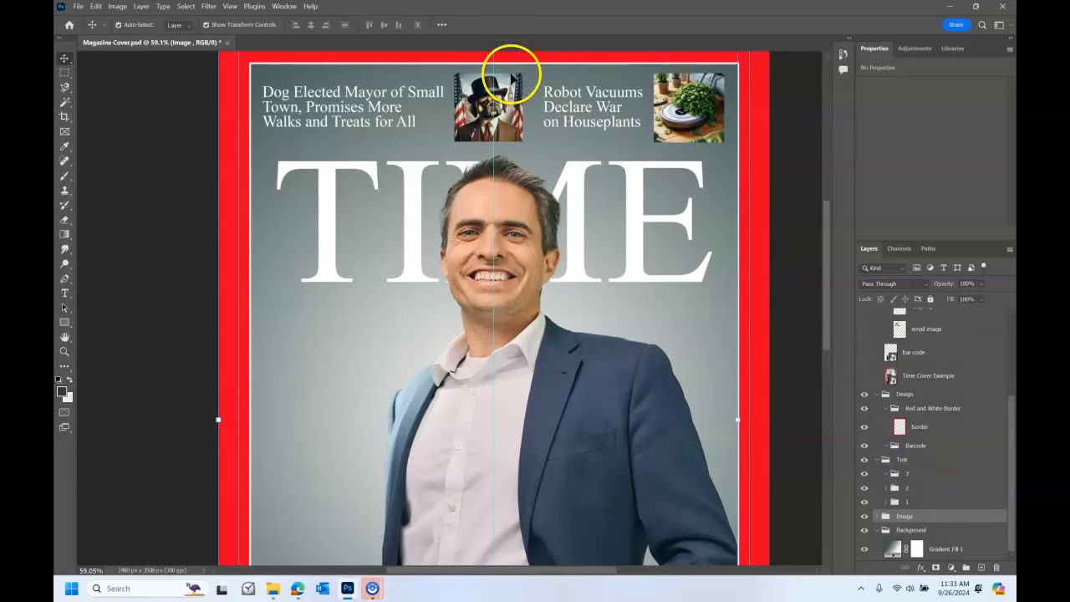
pyautogui.scroll(-5, 582, 284)
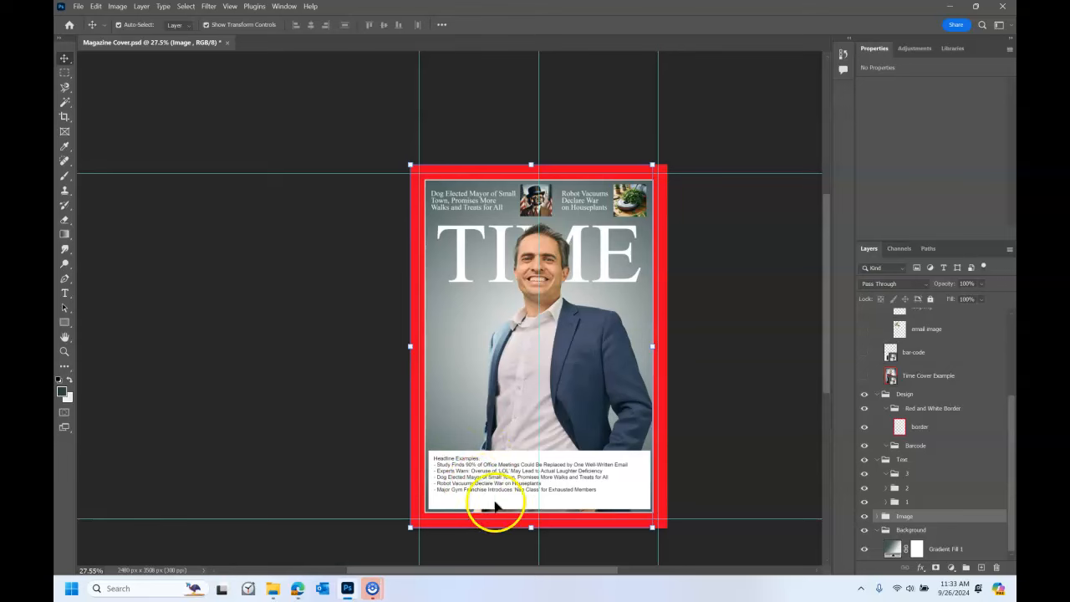
pyautogui.scroll(3, 962, 433)
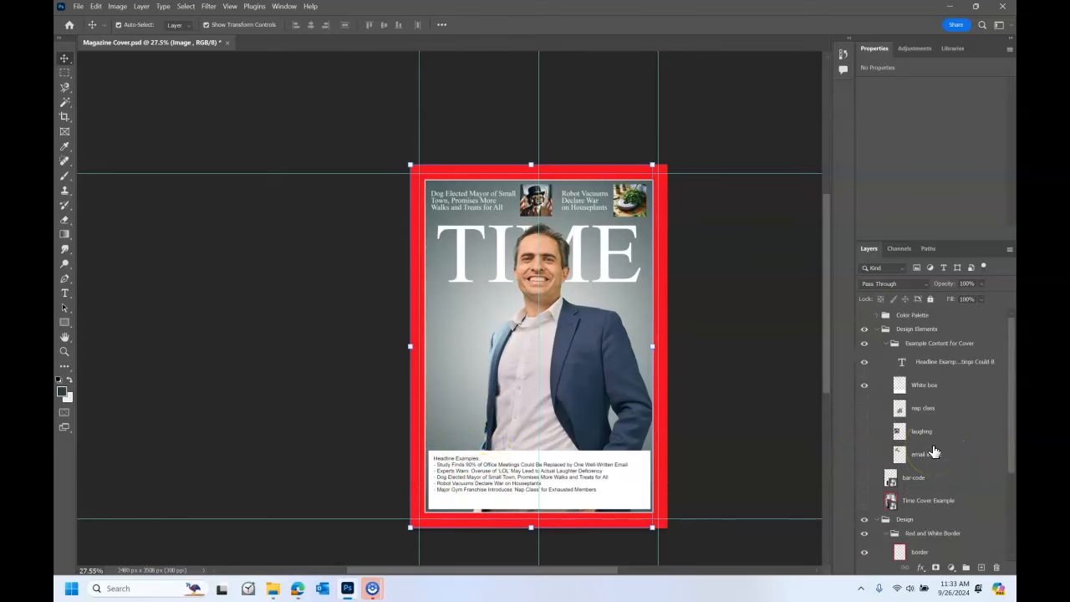
pyautogui.click(865, 341)
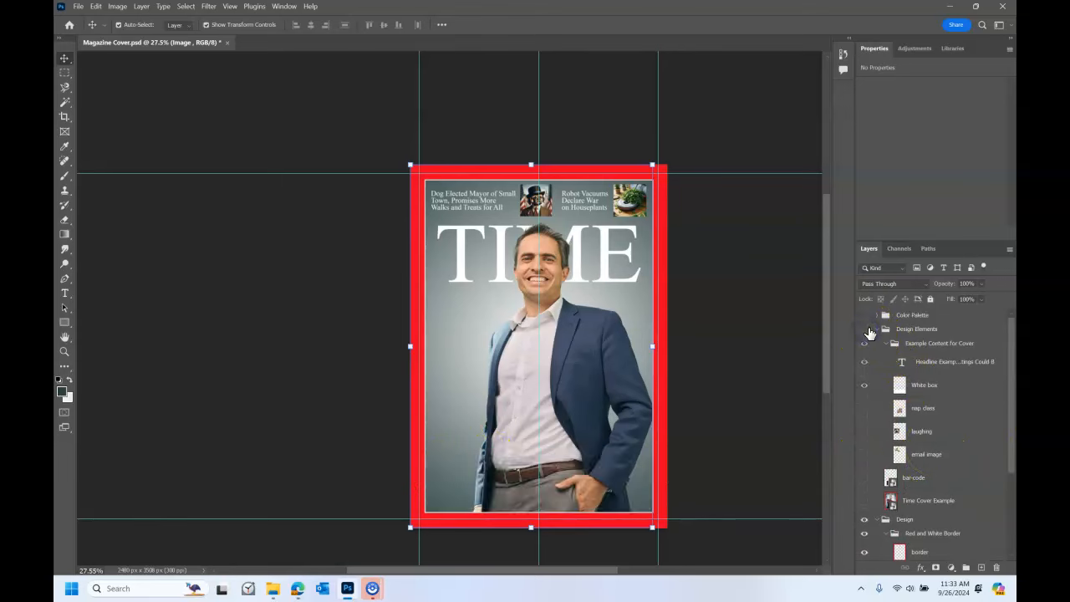
# Move the bar-code layer out of Design Elements into the Barcode group and make it visible, leaving Design Elements collapsed
pyautogui.click(911, 478)
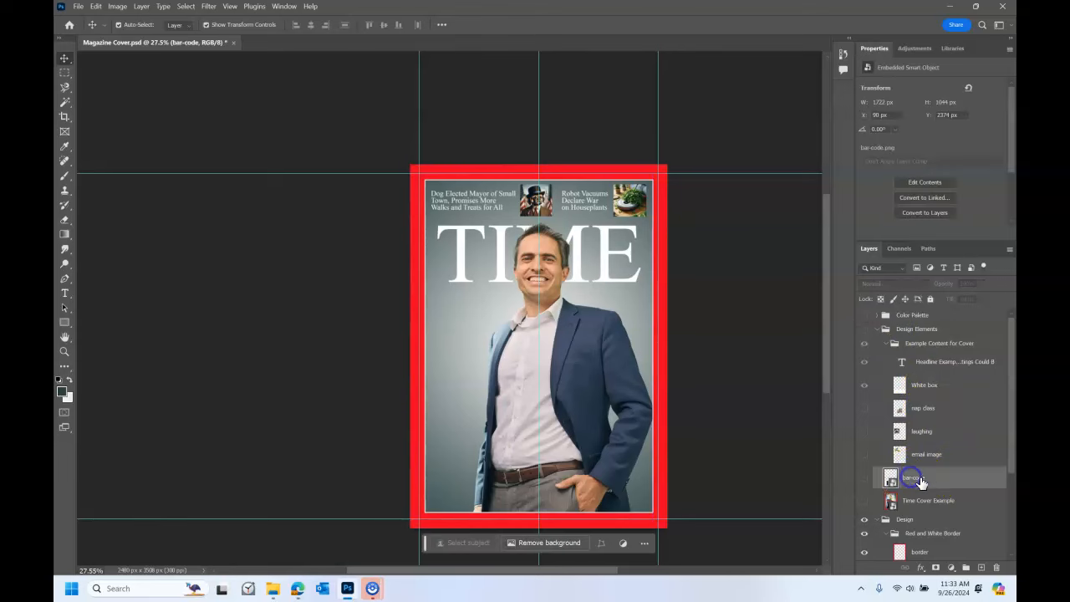
pyautogui.scroll(-3, 941, 393)
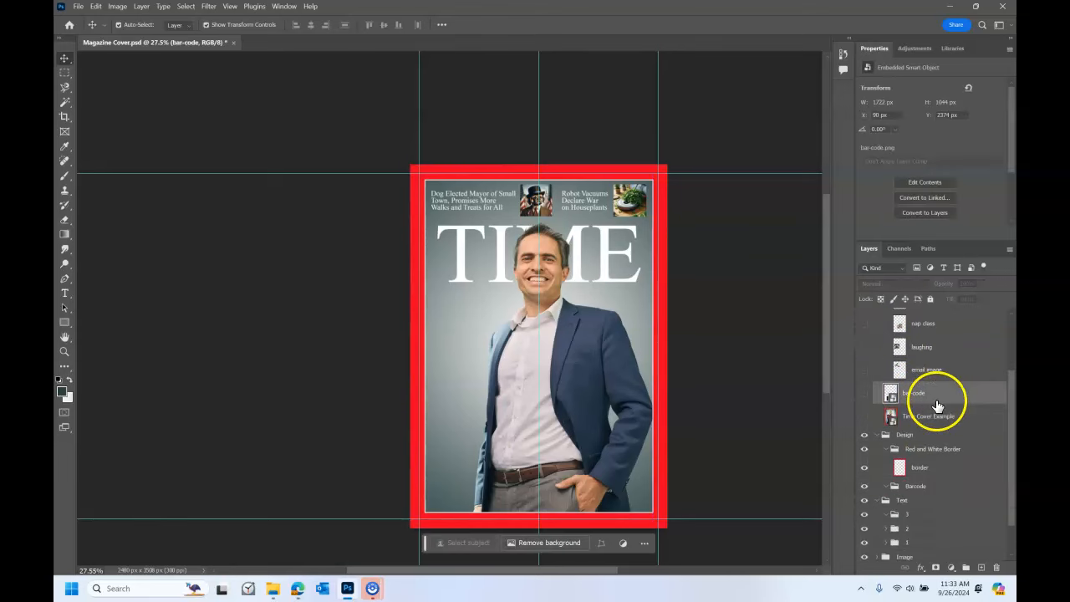
pyautogui.moveTo(911, 395); pyautogui.dragTo(917, 490)
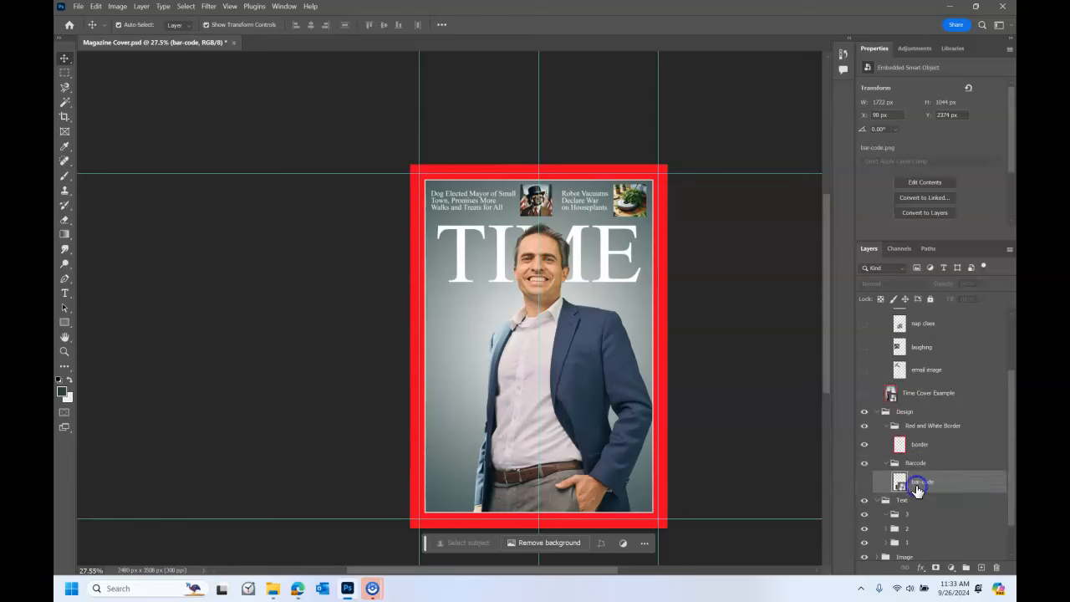
pyautogui.click(865, 481)
pyautogui.scroll(3, 932, 384)
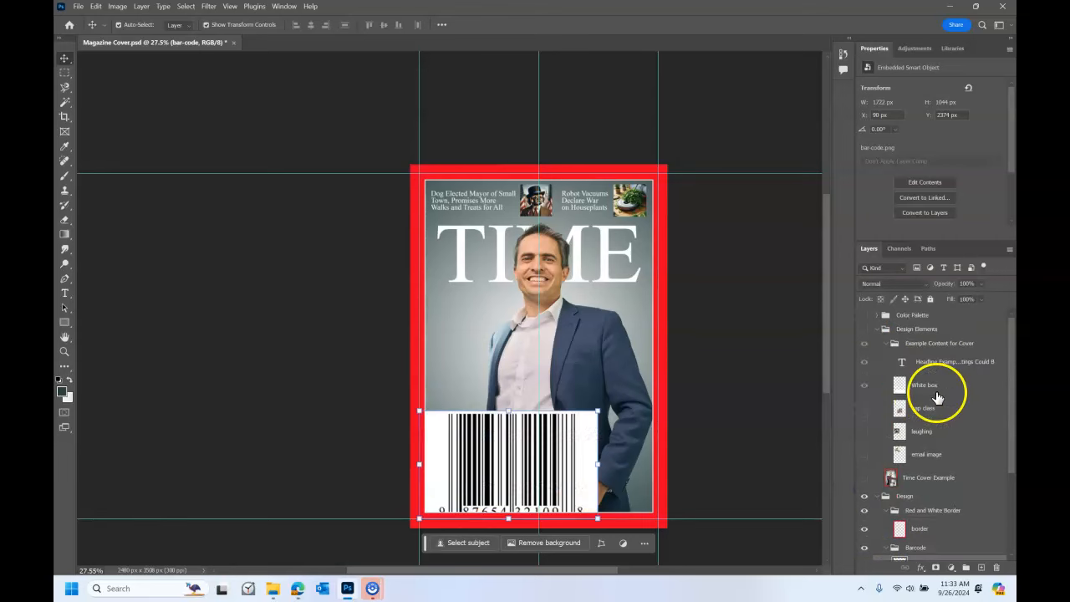
pyautogui.click(877, 331)
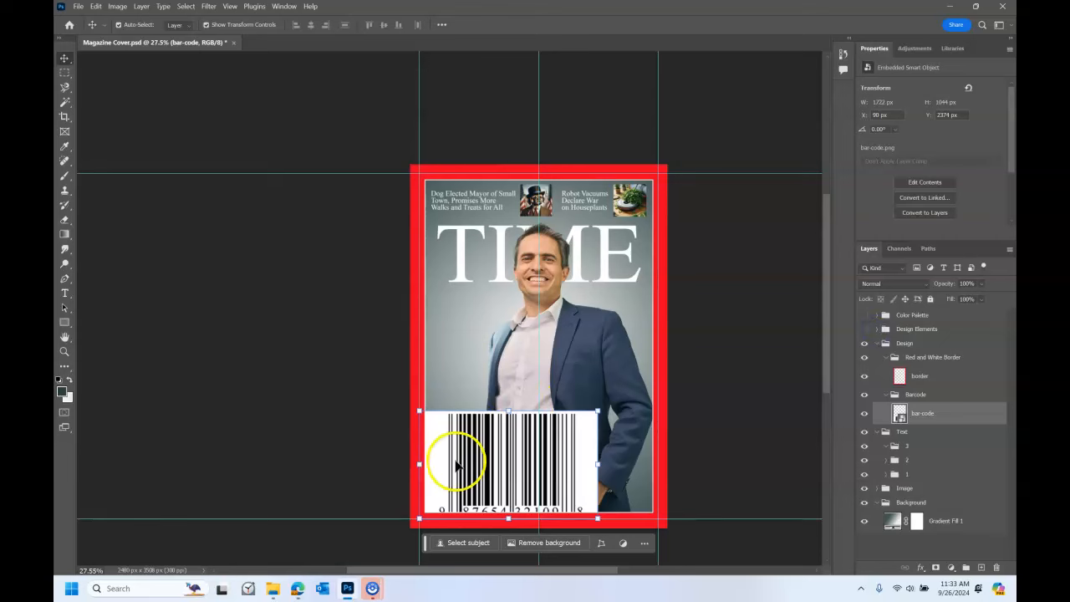
# Scale the barcode to about 26% and place it in the cover's lower-right corner, just inside the white border line
pyautogui.moveTo(436, 429); pyautogui.dragTo(613, 477)
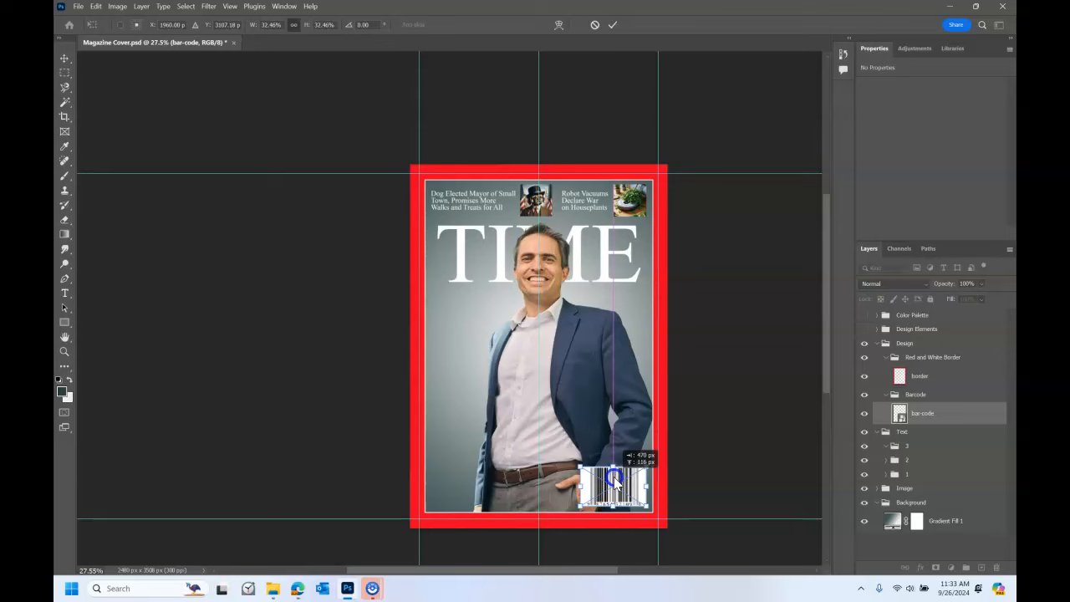
pyautogui.moveTo(613, 476); pyautogui.dragTo(586, 475)
pyautogui.scroll(3, 617, 489)
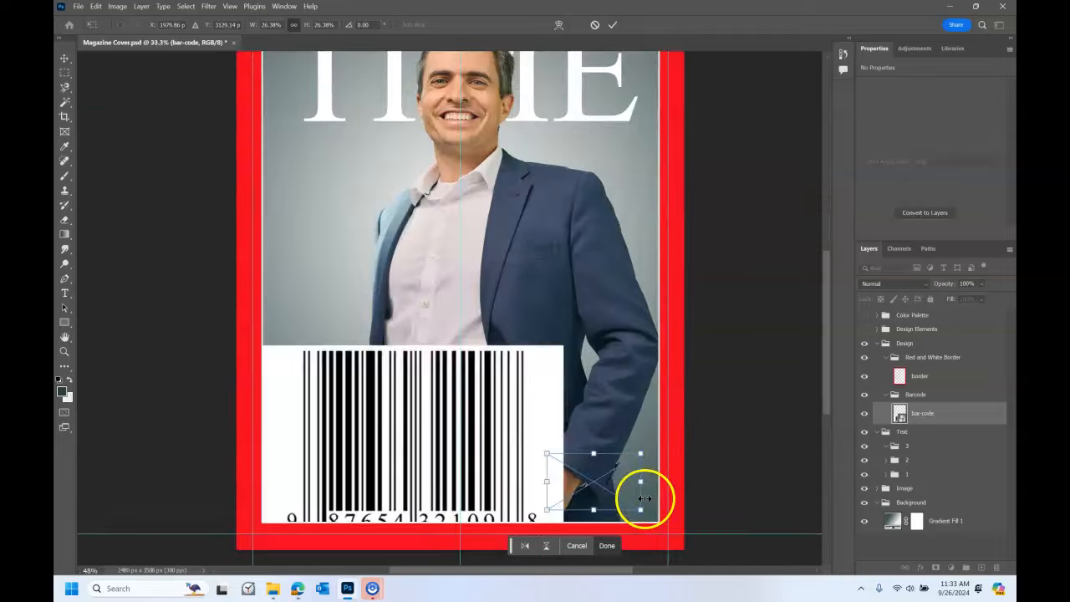
pyautogui.scroll(1, 619, 488)
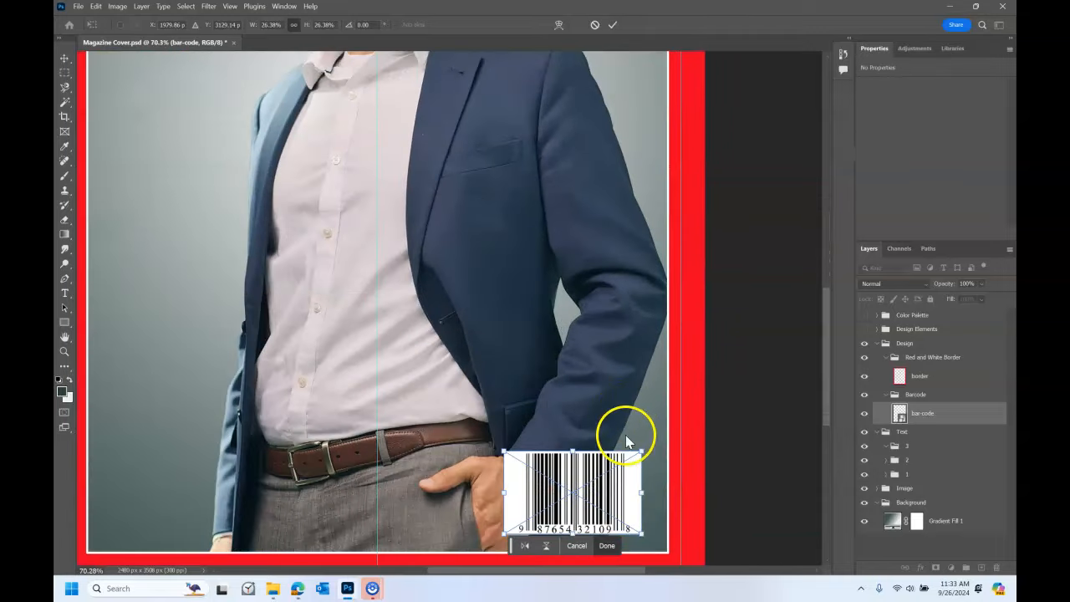
pyautogui.moveTo(617, 495); pyautogui.dragTo(632, 500)
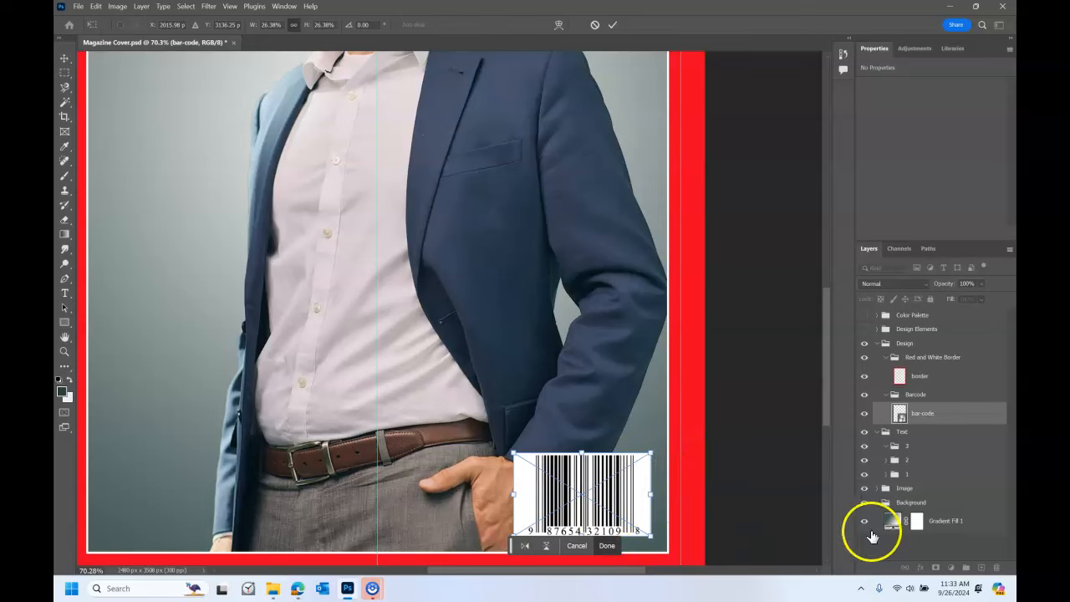
pyautogui.scroll(-8, 459, 345)
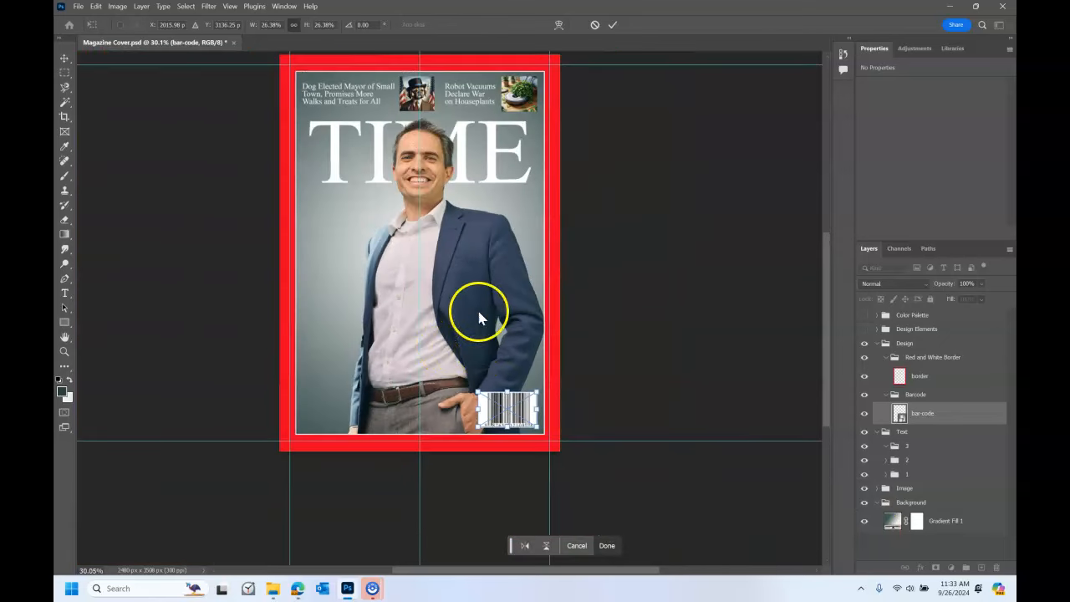
pyautogui.moveTo(525, 570); pyautogui.dragTo(494, 570)
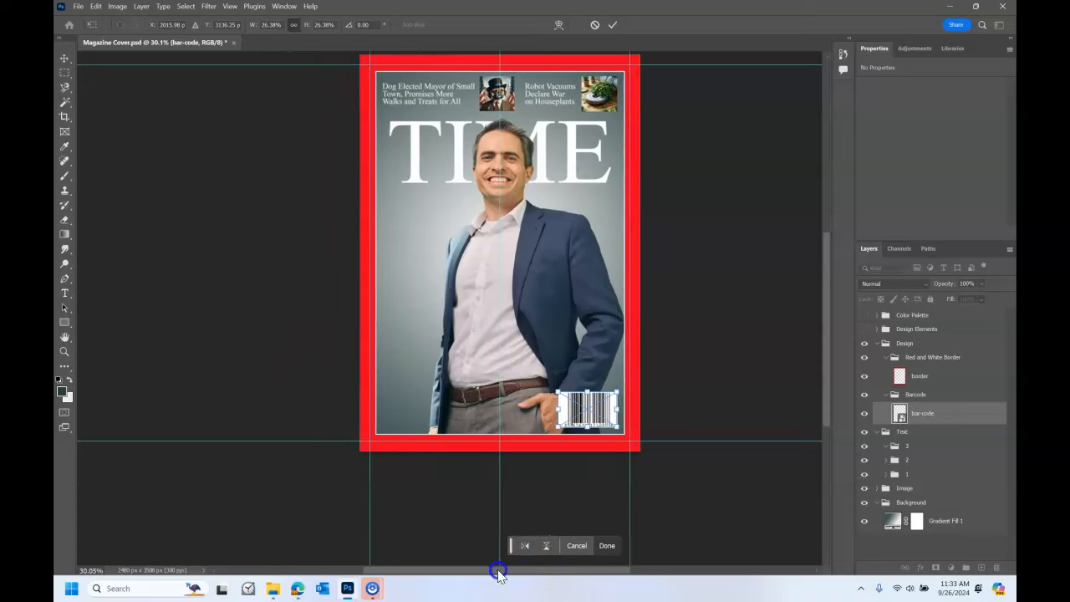
pyautogui.scroll(1, 537, 269)
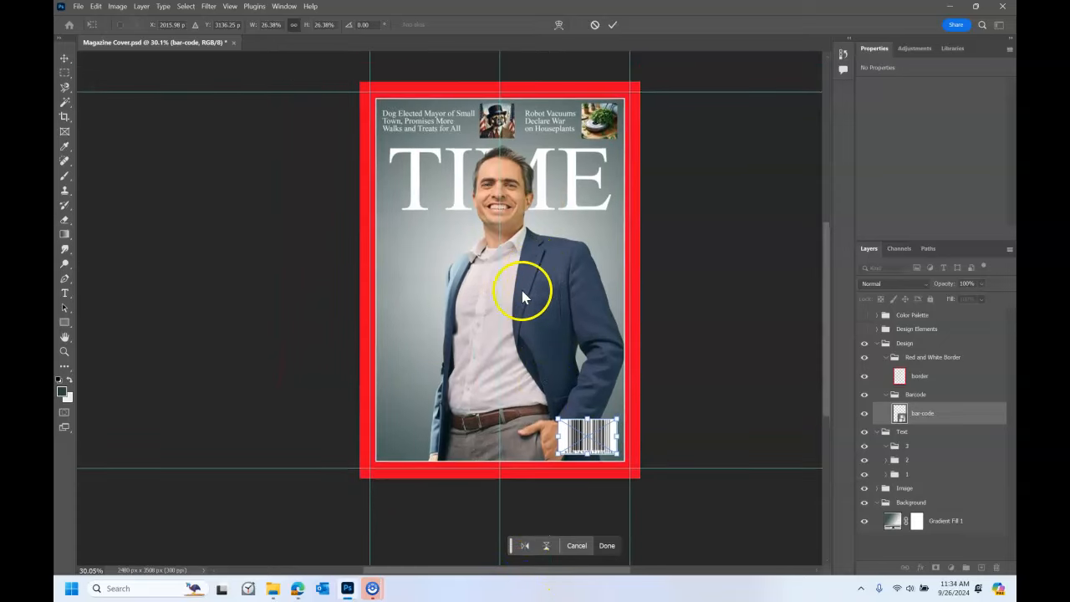
pyautogui.click(931, 397)
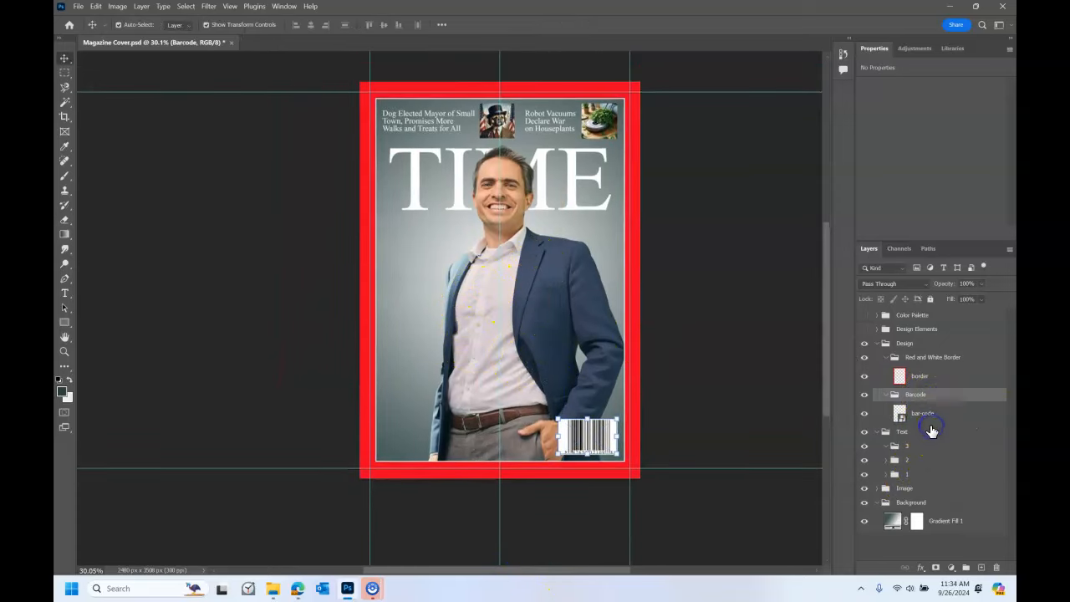
# Collapse the Design group in the layer stack
pyautogui.click(64, 73)
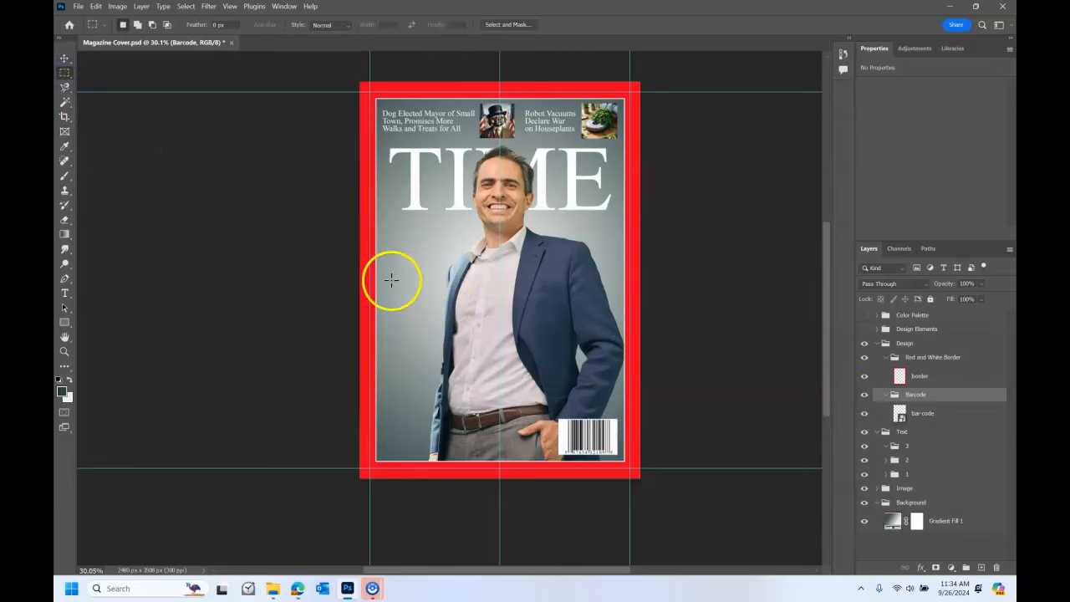
pyautogui.click(887, 346)
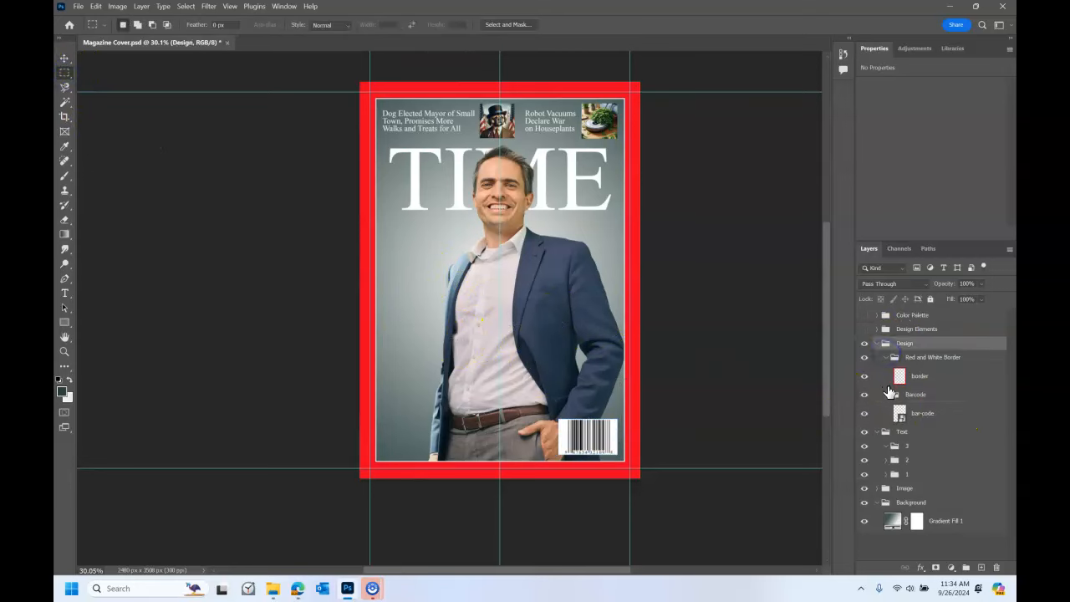
pyautogui.click(878, 344)
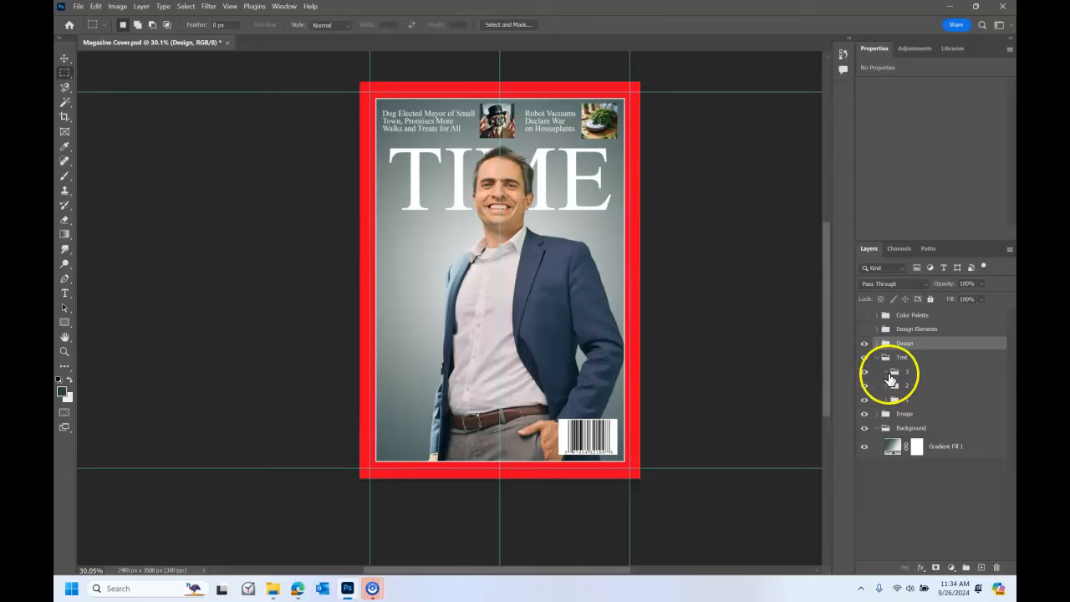
# Add a two-line headline in text group 3 over the man's torso reading "Worst Adobe Photoshop" / "Teacher Ever"
pyautogui.click(865, 373)
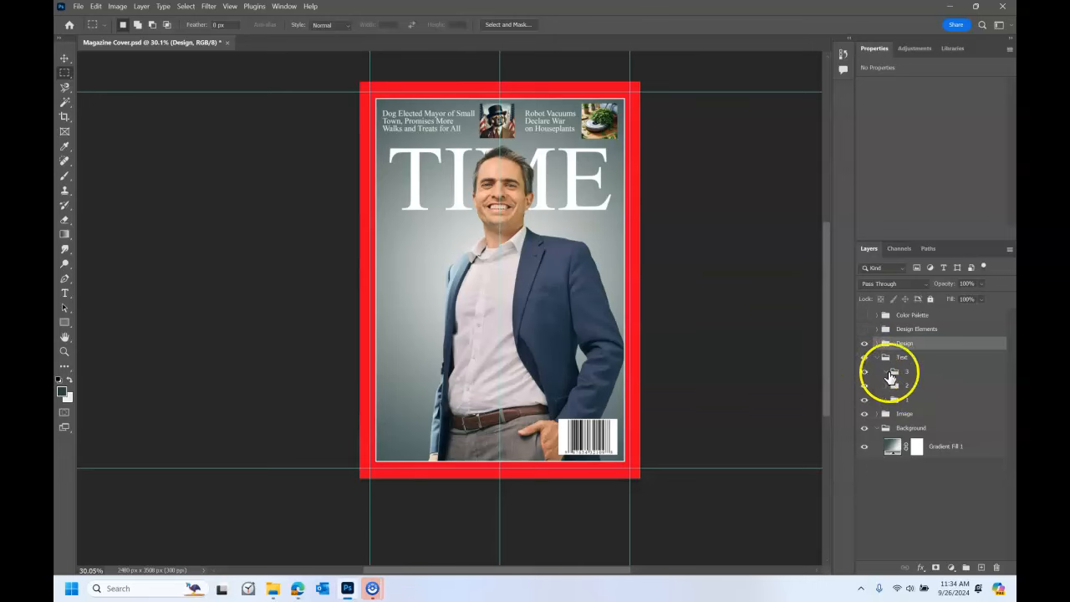
pyautogui.click(901, 372)
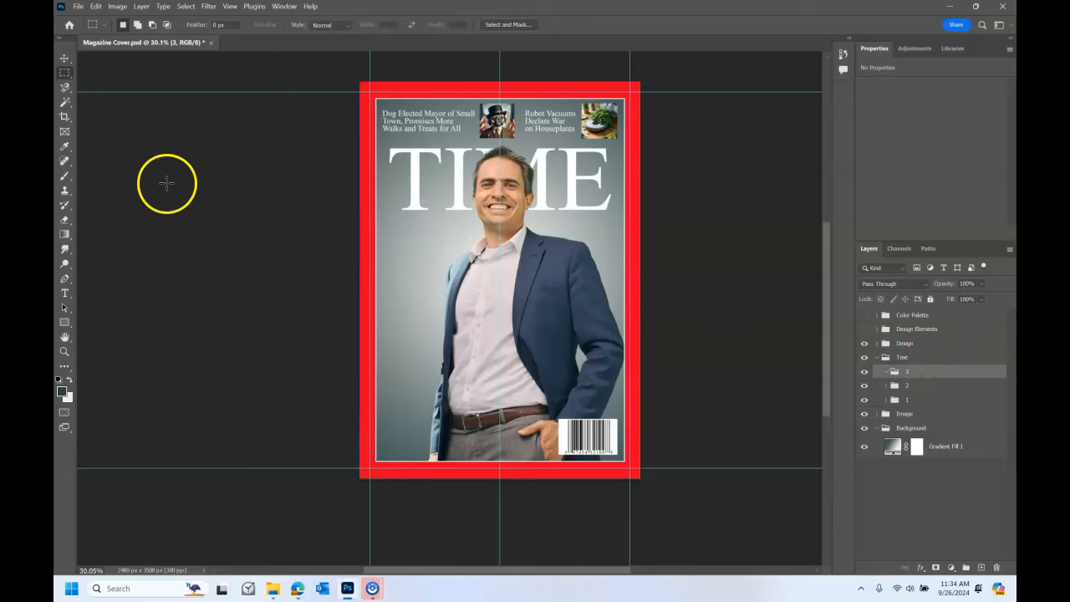
pyautogui.click(67, 294)
pyautogui.click(402, 294)
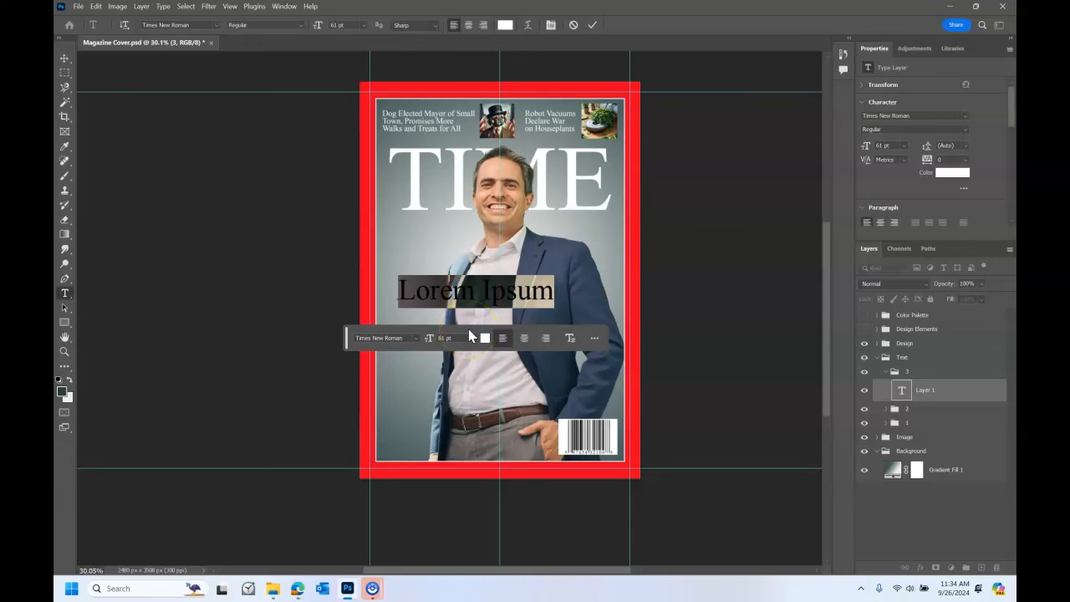
pyautogui.write('Wo')
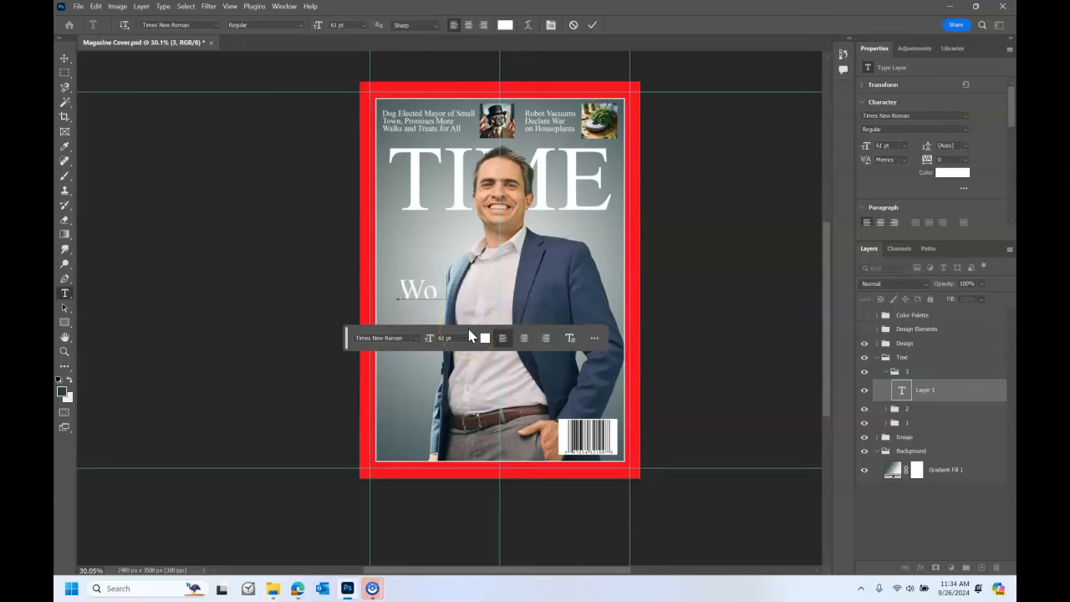
pyautogui.write('rst Adobe')
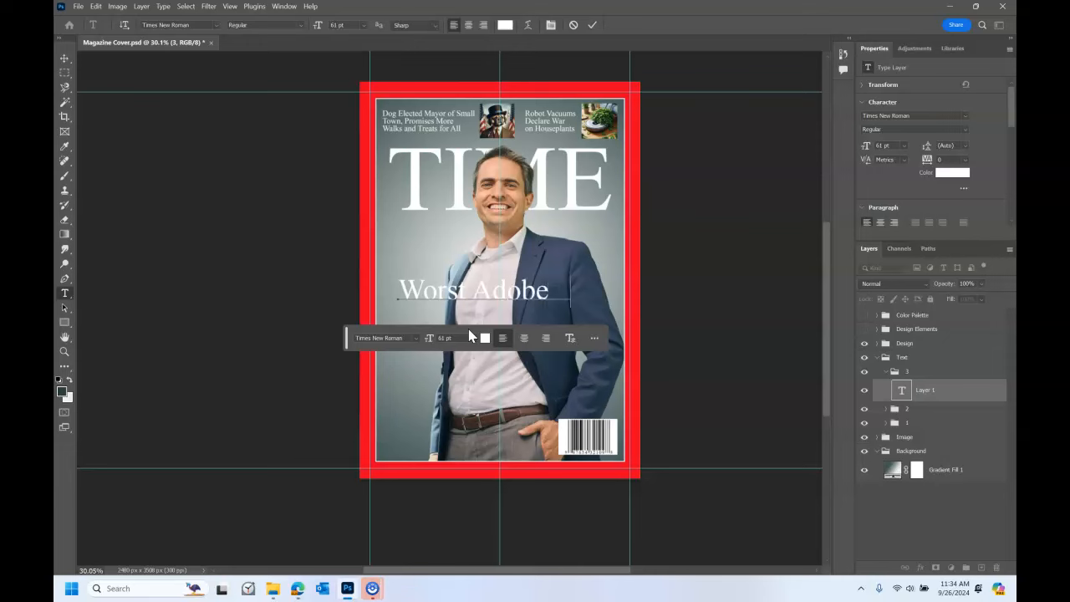
pyautogui.write(' Phtoto')
pyautogui.press('BackSpace')
pyautogui.press('BackSpace')
pyautogui.press('BackSpace')
pyautogui.press('BackSpace')
pyautogui.press('BackSpace')
pyautogui.write('hotoshop')
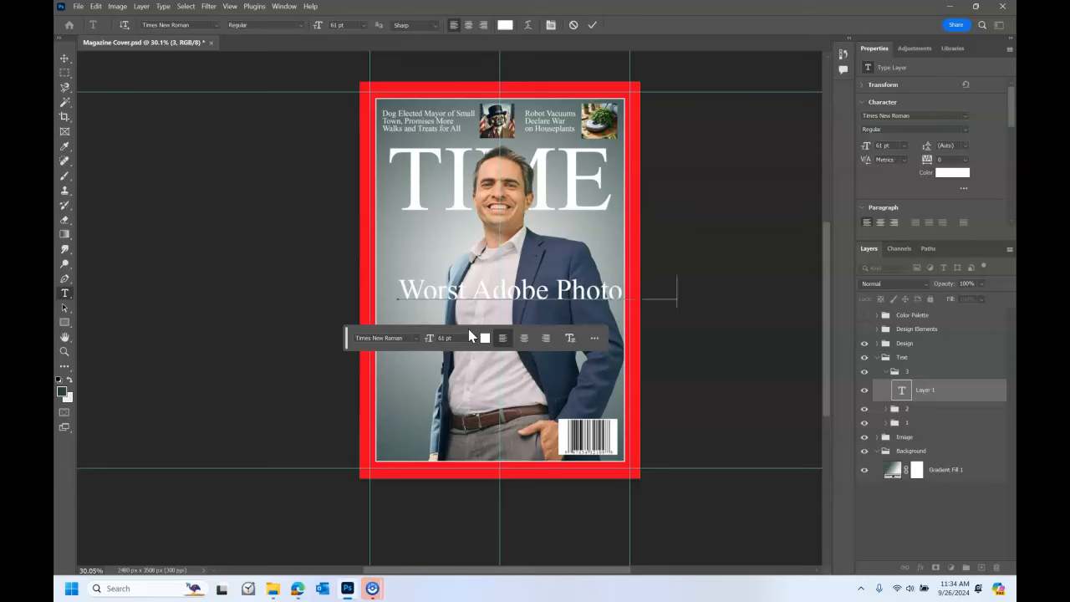
pyautogui.press('Return')
pyautogui.write('Teas')
pyautogui.write('her Ever')
# Format the whole headline in Arial Bold and colour it with the red sampled from the cover border
pyautogui.hotkey('ctrl', 'a')
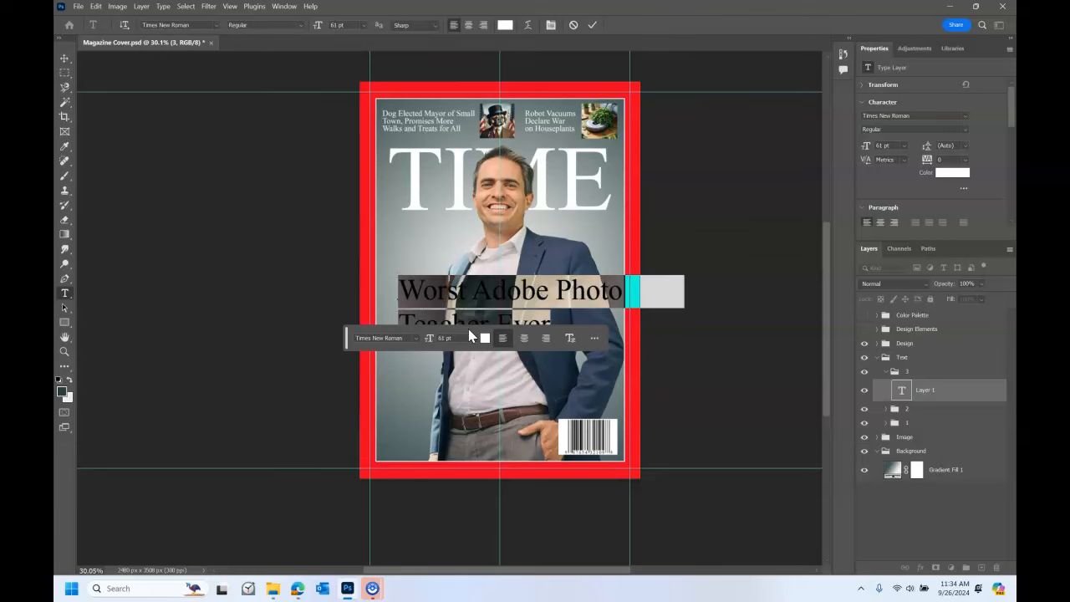
pyautogui.click(215, 26)
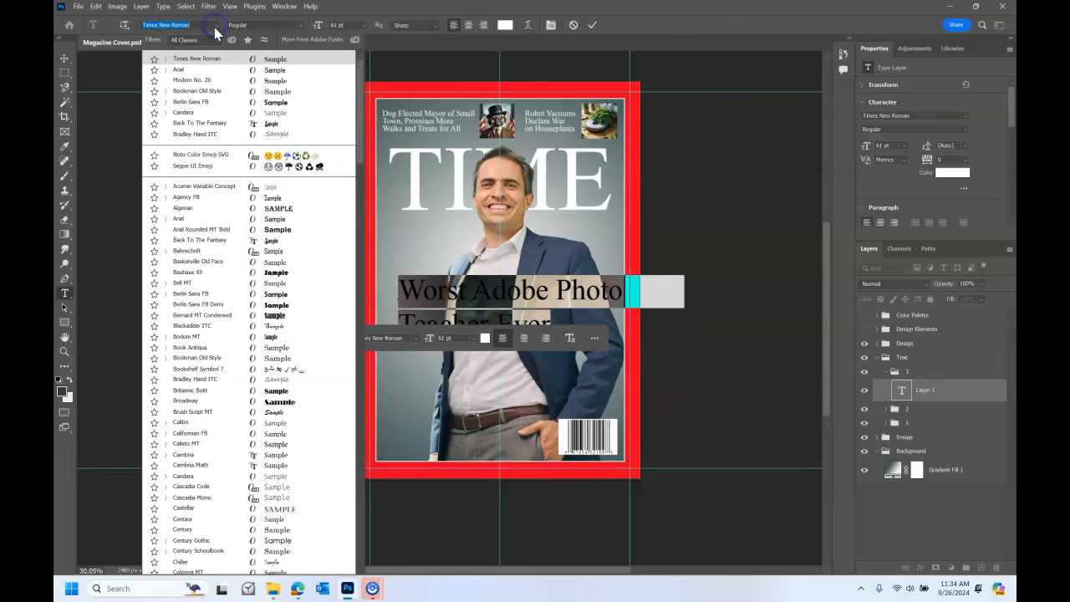
pyautogui.click(193, 70)
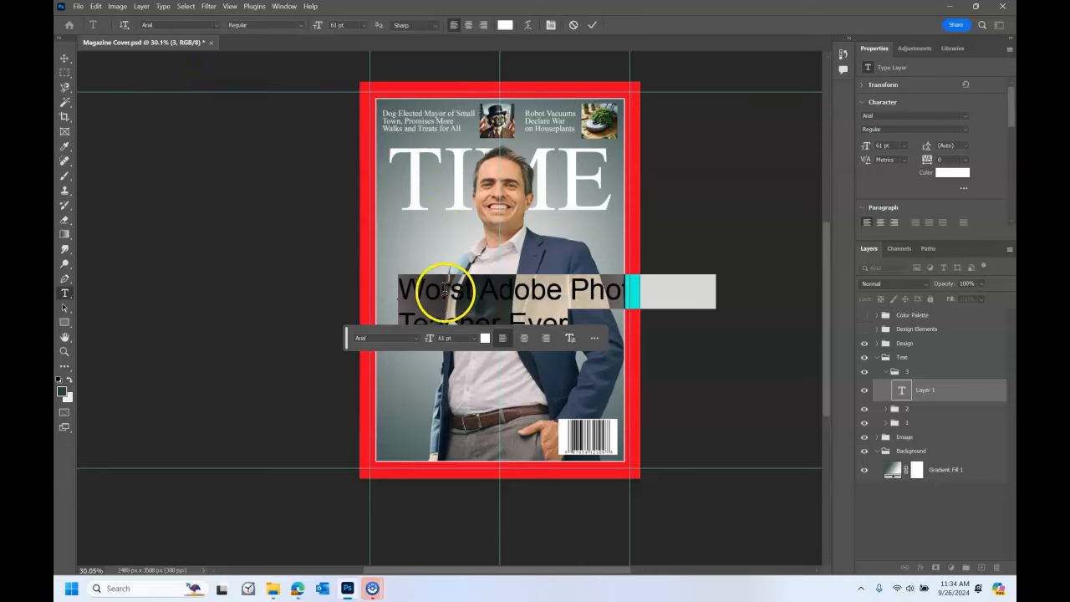
pyautogui.click(299, 26)
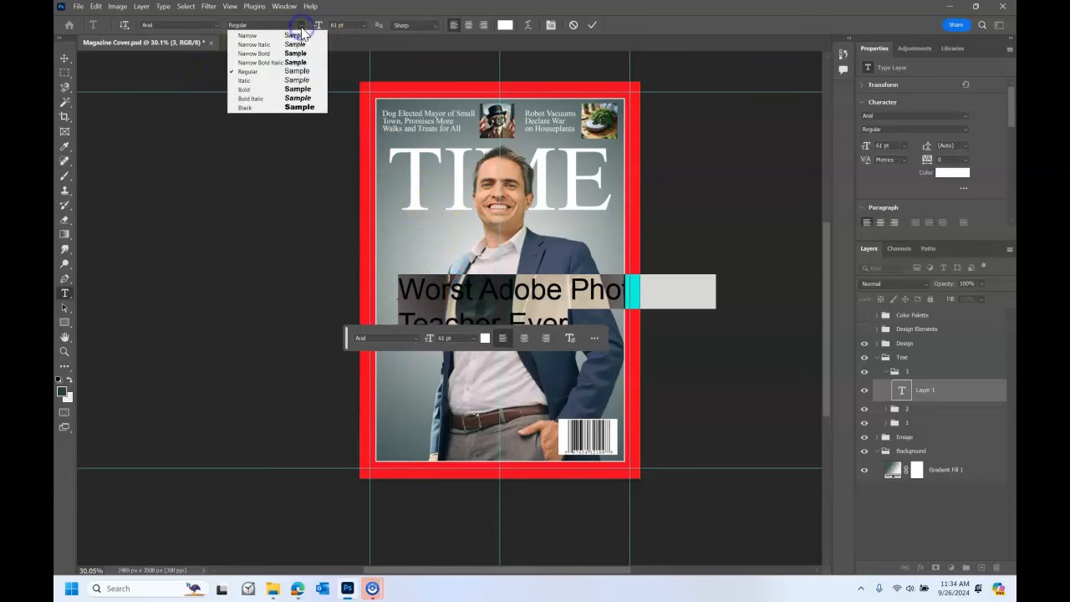
pyautogui.click(245, 88)
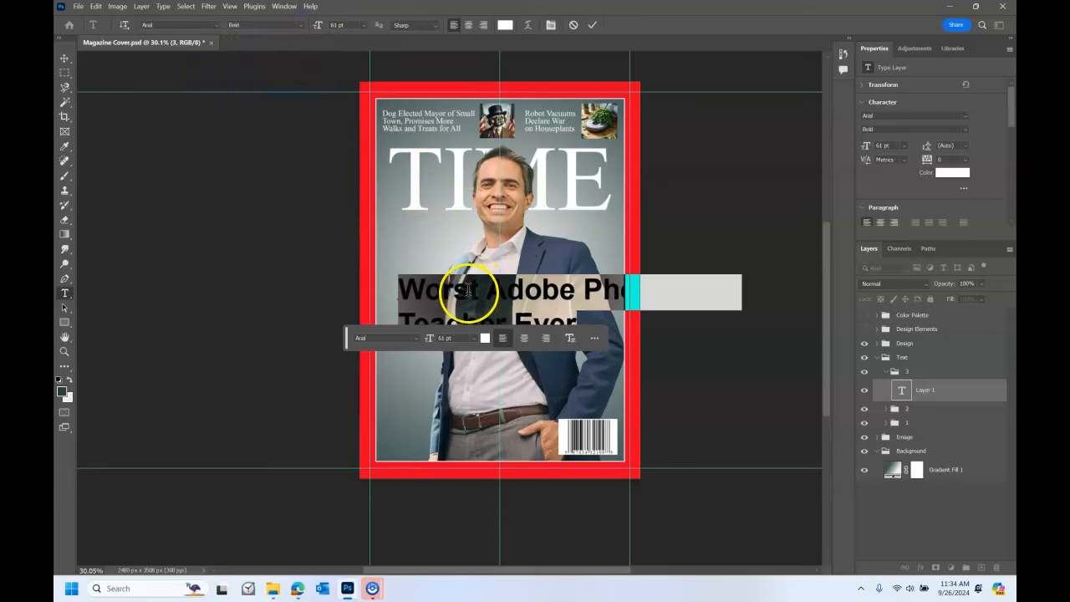
pyautogui.click(505, 25)
pyautogui.click(453, 83)
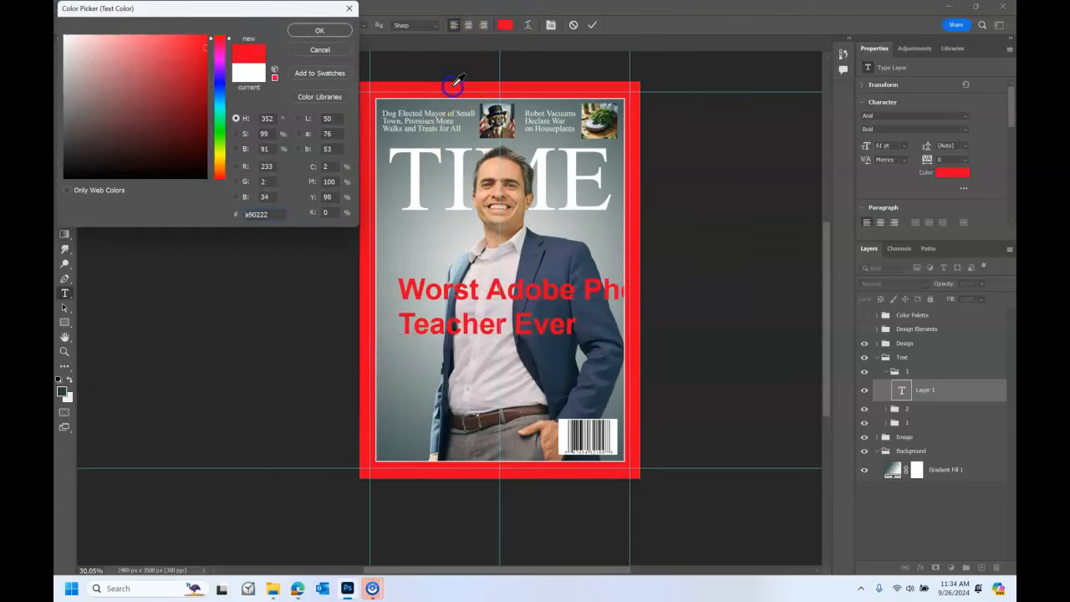
pyautogui.click(329, 33)
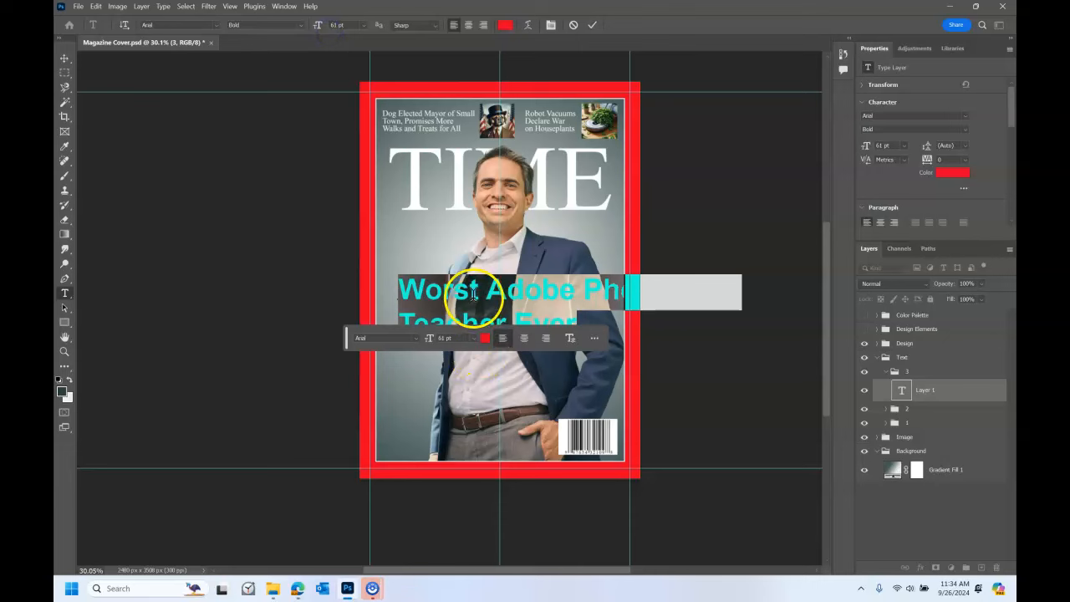
# Reduce the headline's font size to 40 pt, moving the floating text bar clear of the second line
pyautogui.moveTo(344, 346); pyautogui.dragTo(307, 384)
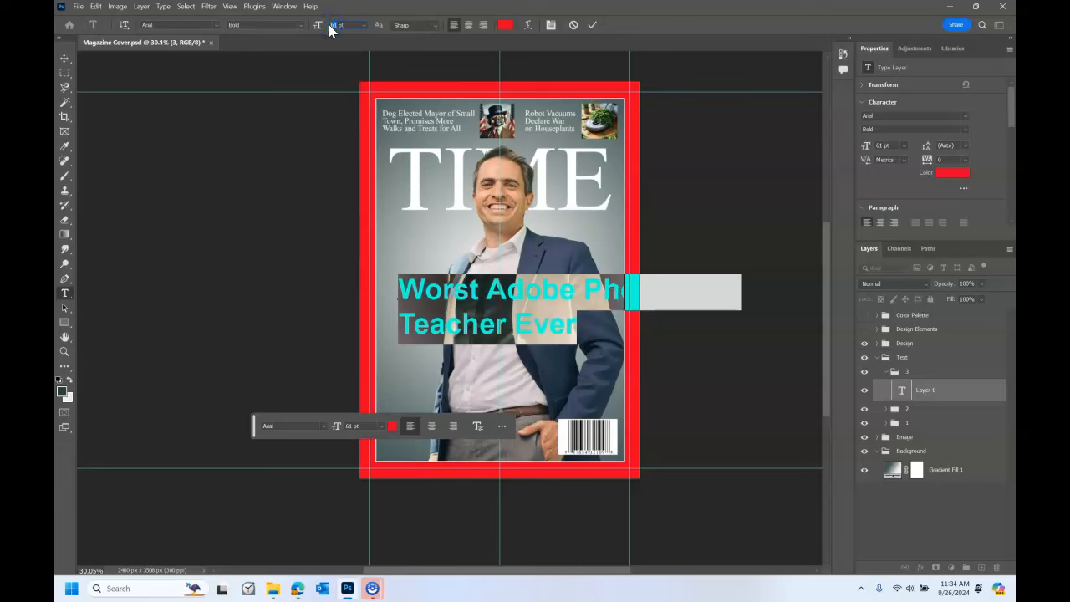
pyautogui.write('50')
pyautogui.press('Return')
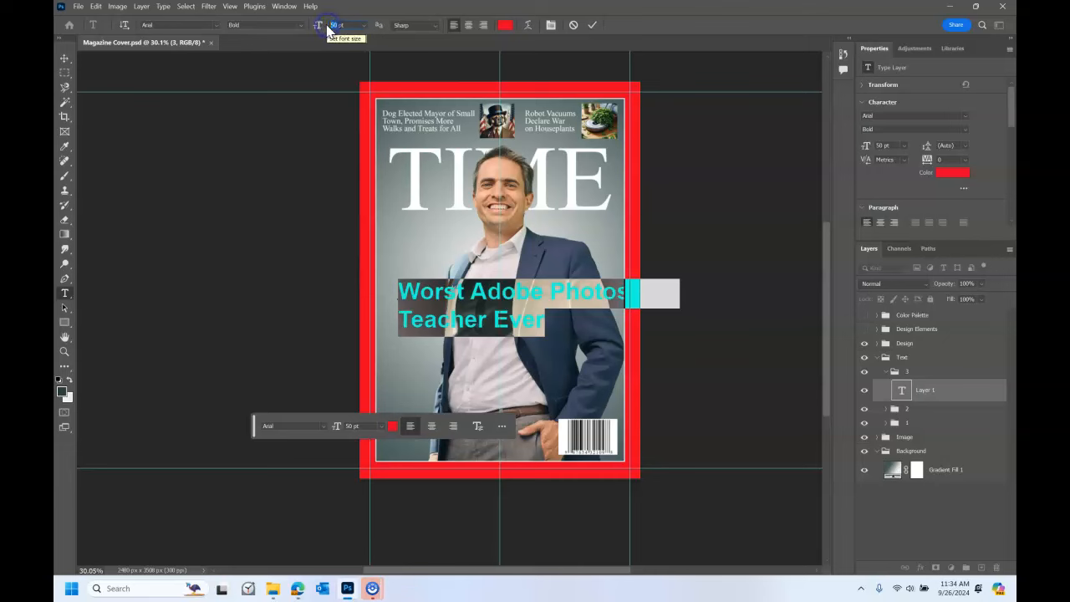
pyautogui.press('Return')
pyautogui.click(482, 289)
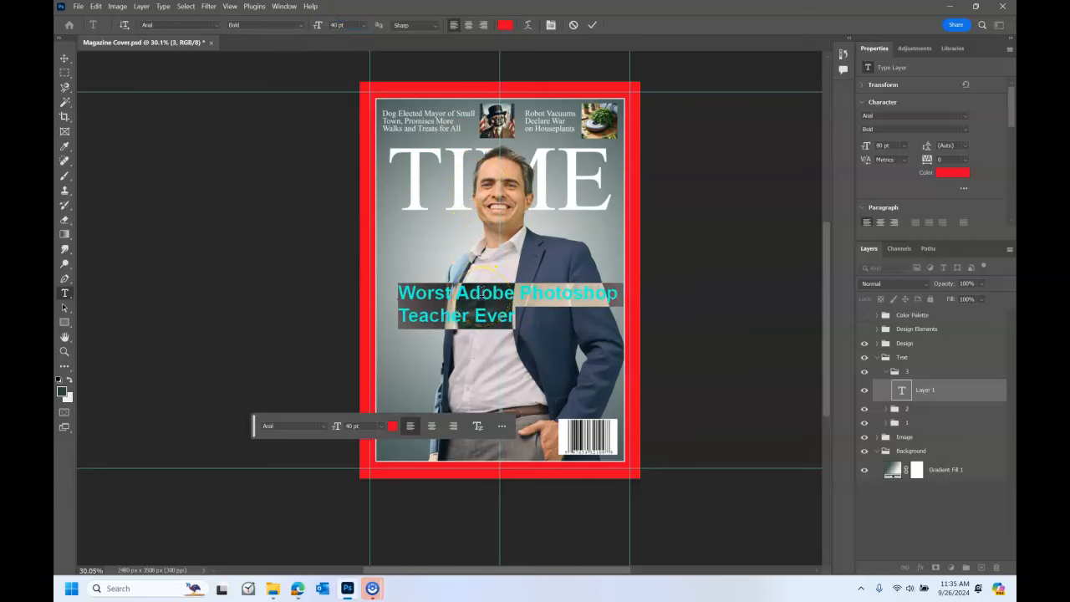
pyautogui.click(482, 293)
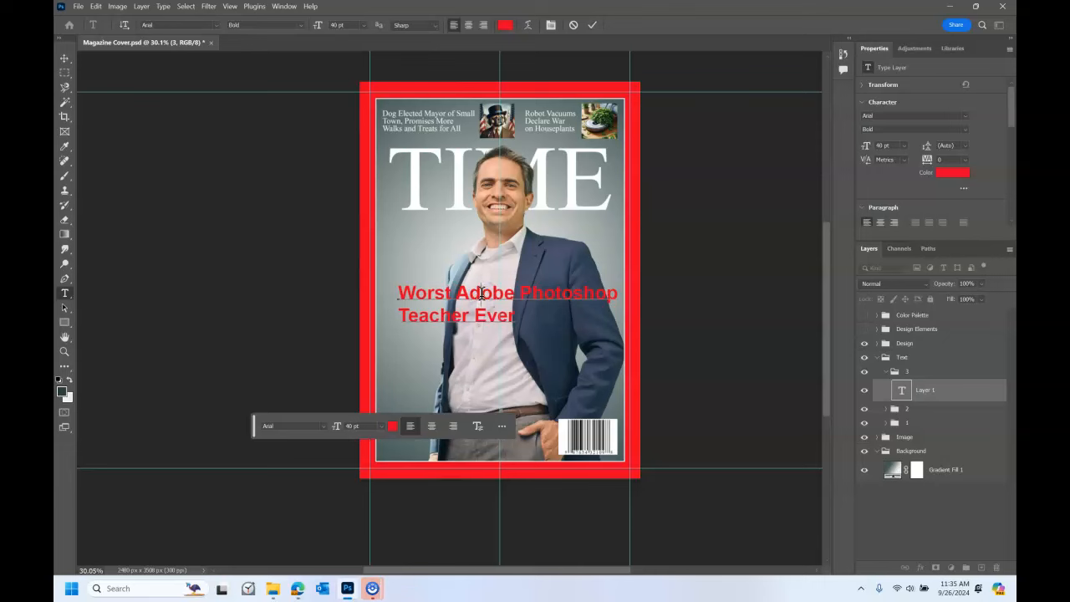
# Tighten the whole headline with a tracking of -25 and a leading of 36 pt
pyautogui.tripleClick(499, 309)
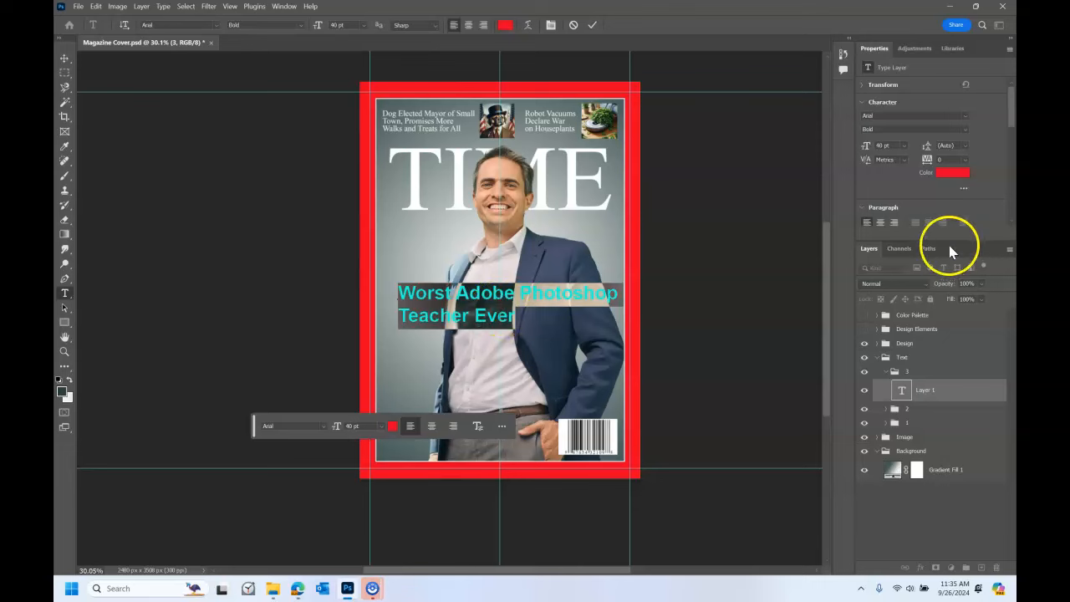
pyautogui.click(945, 159)
pyautogui.click(965, 159)
pyautogui.click(936, 160)
pyautogui.click(962, 159)
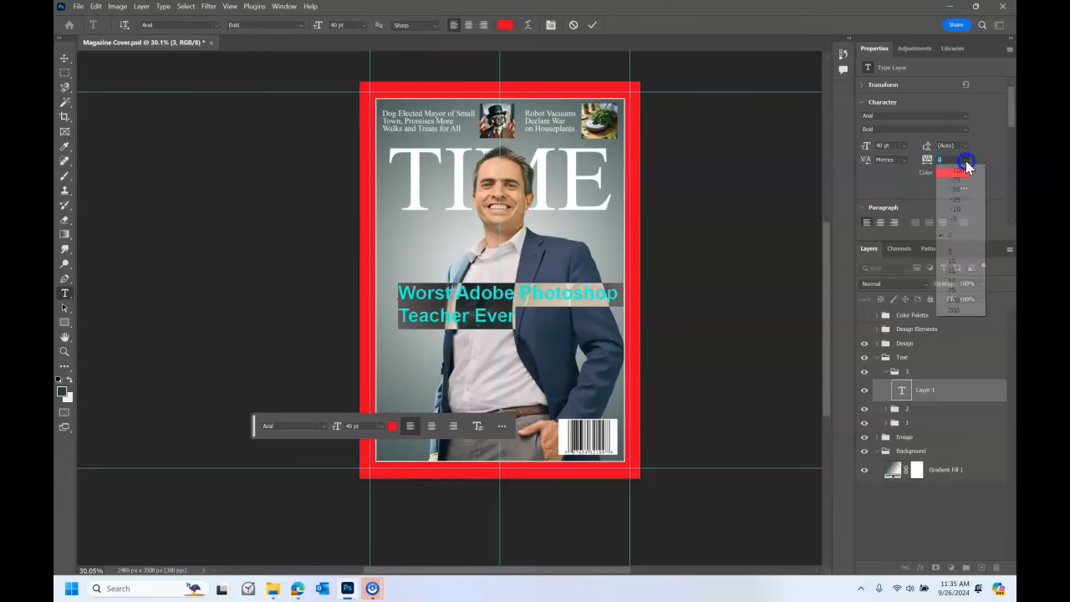
pyautogui.click(955, 208)
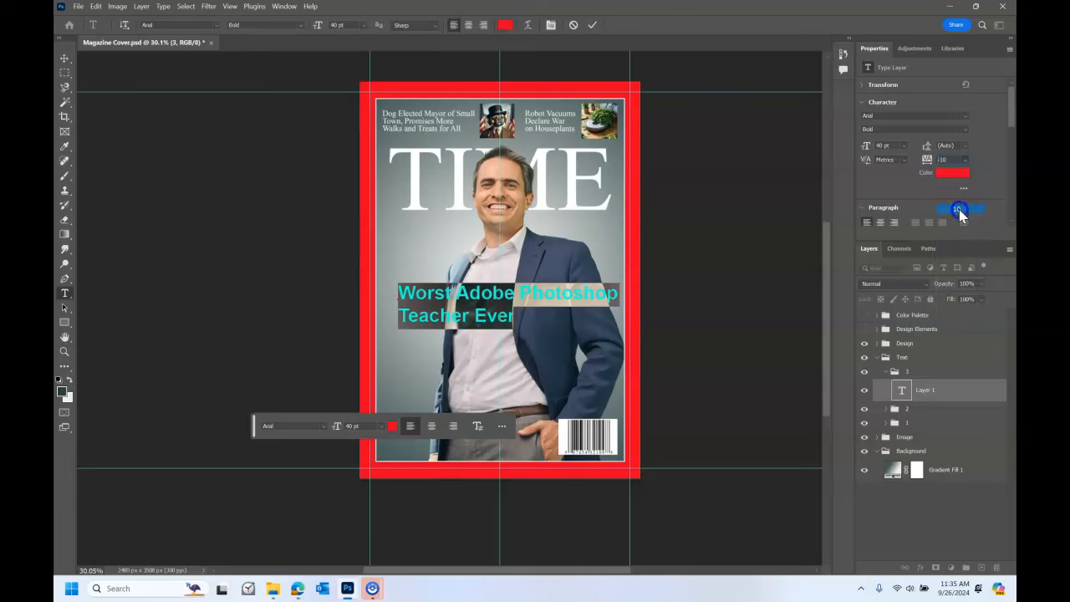
pyautogui.click(964, 159)
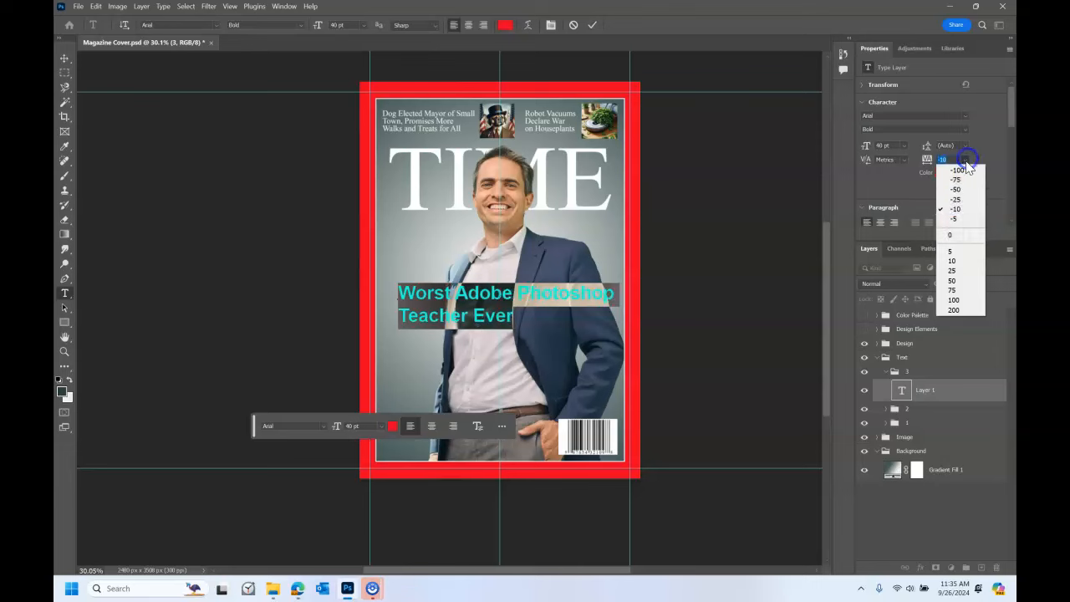
pyautogui.click(958, 200)
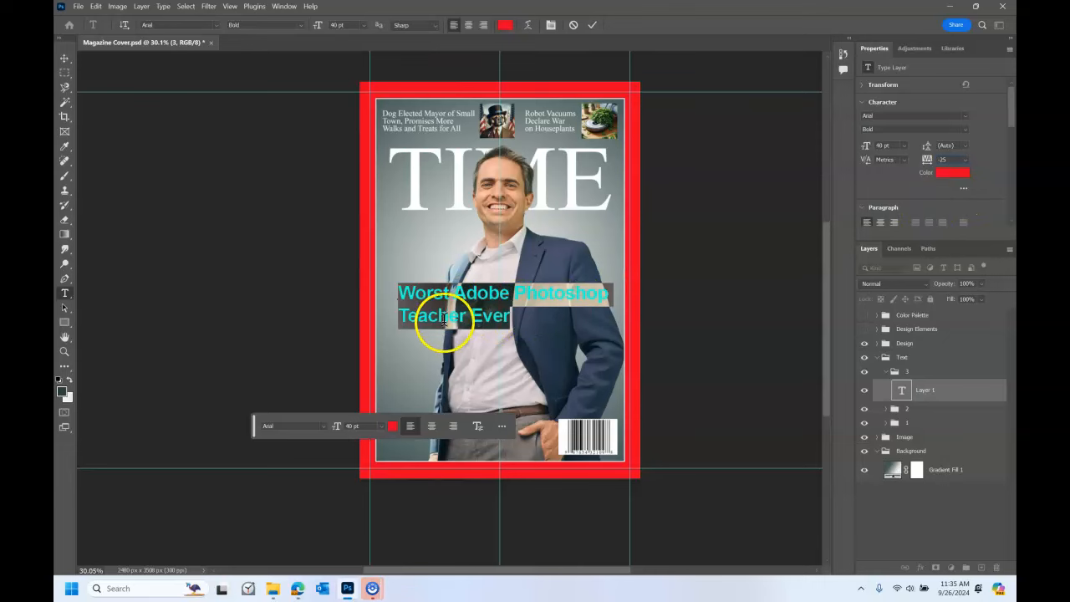
pyautogui.click(967, 147)
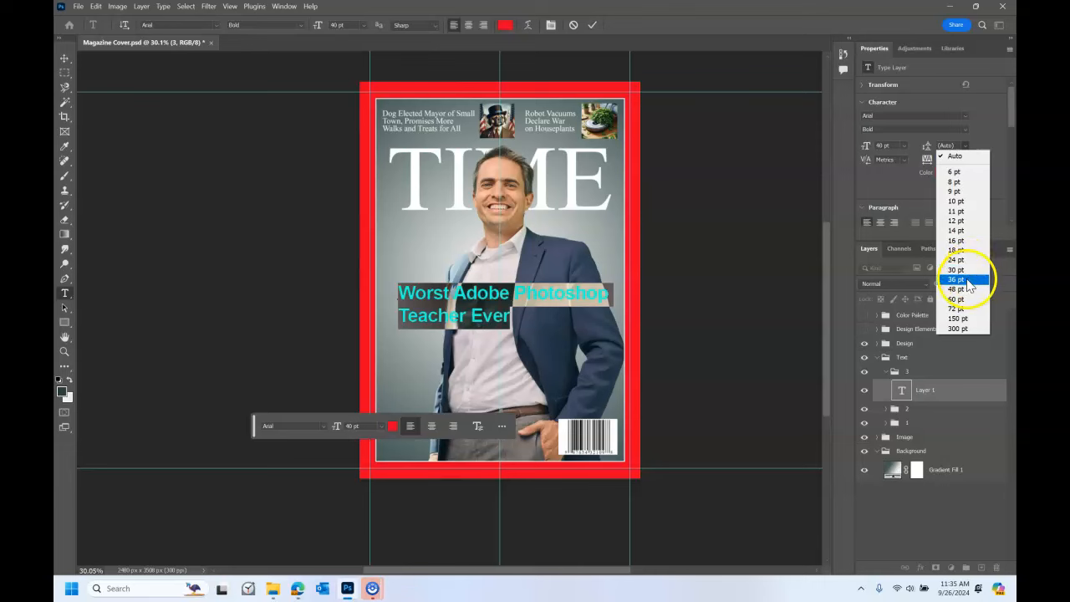
pyautogui.click(966, 280)
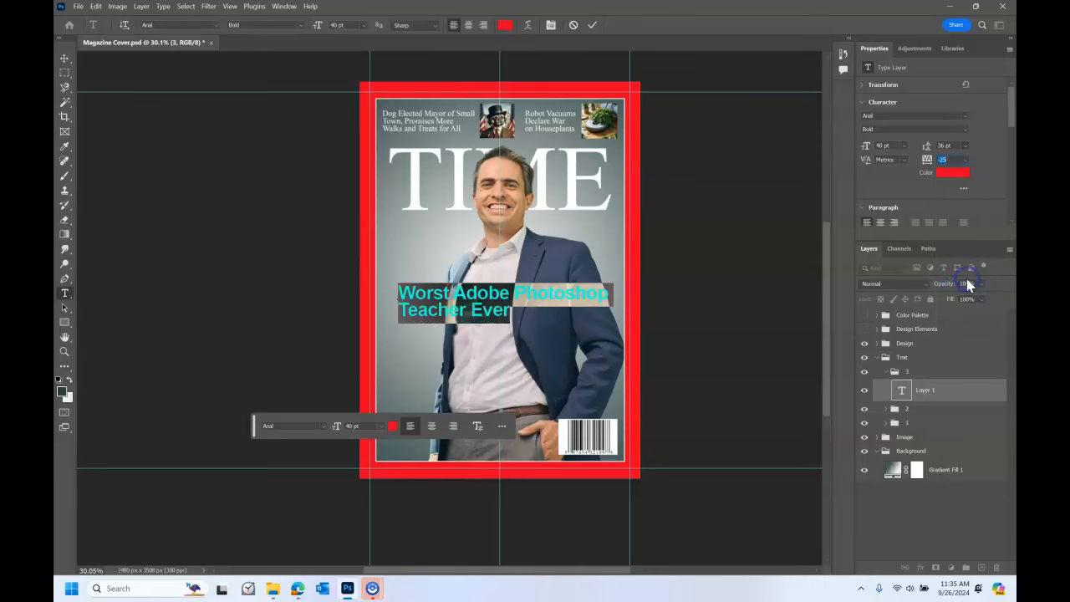
# Move the red headline down and slightly left, near the cover's inner left edge at lower-torso height, and deselect it
pyautogui.click(65, 58)
pyautogui.moveTo(452, 297); pyautogui.dragTo(451, 338)
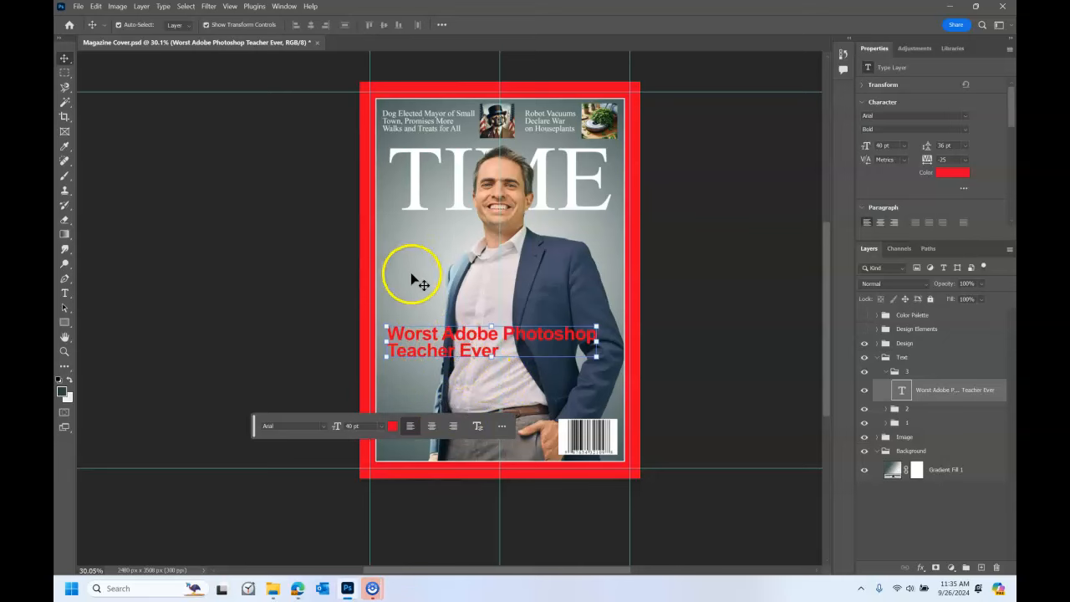
pyautogui.click(326, 257)
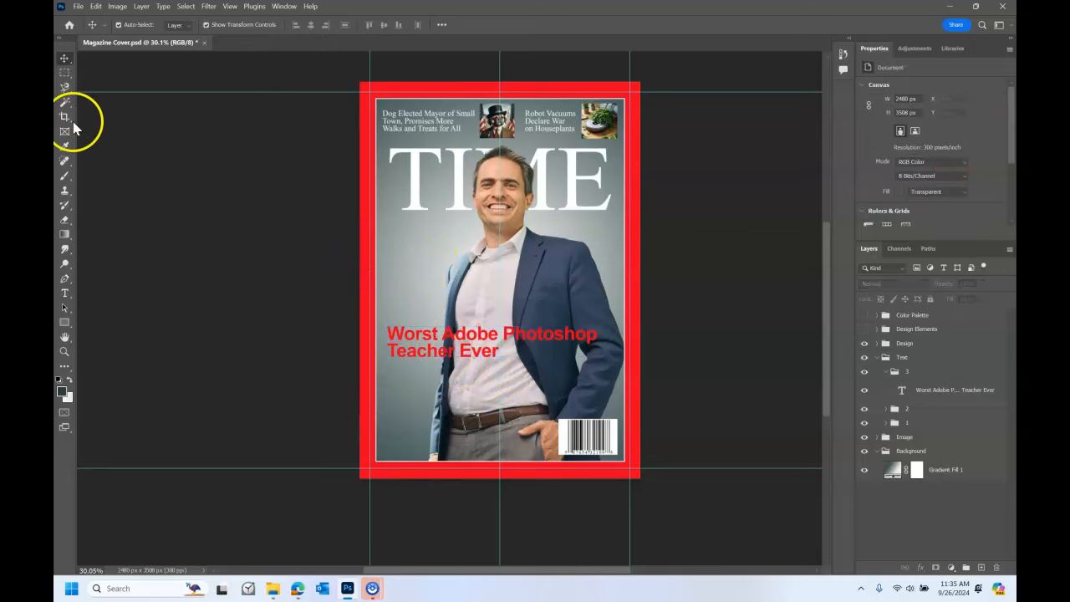
# Add a two-line subheadline in group 3 below the headline reading "Ranking all the worst Photoshop" / "teachers across the globe"
pyautogui.click(64, 293)
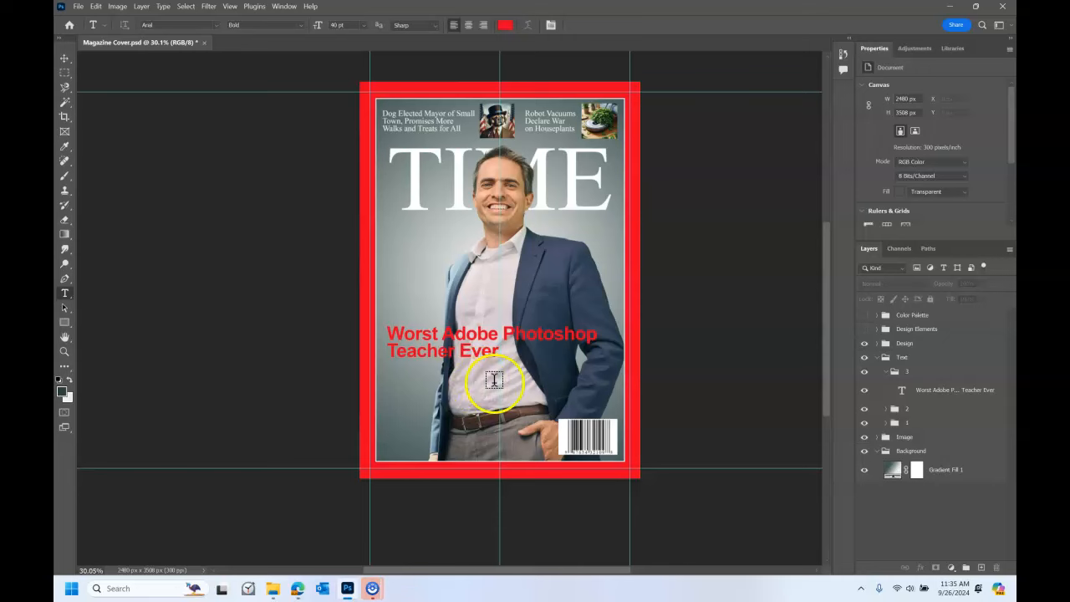
pyautogui.click(917, 371)
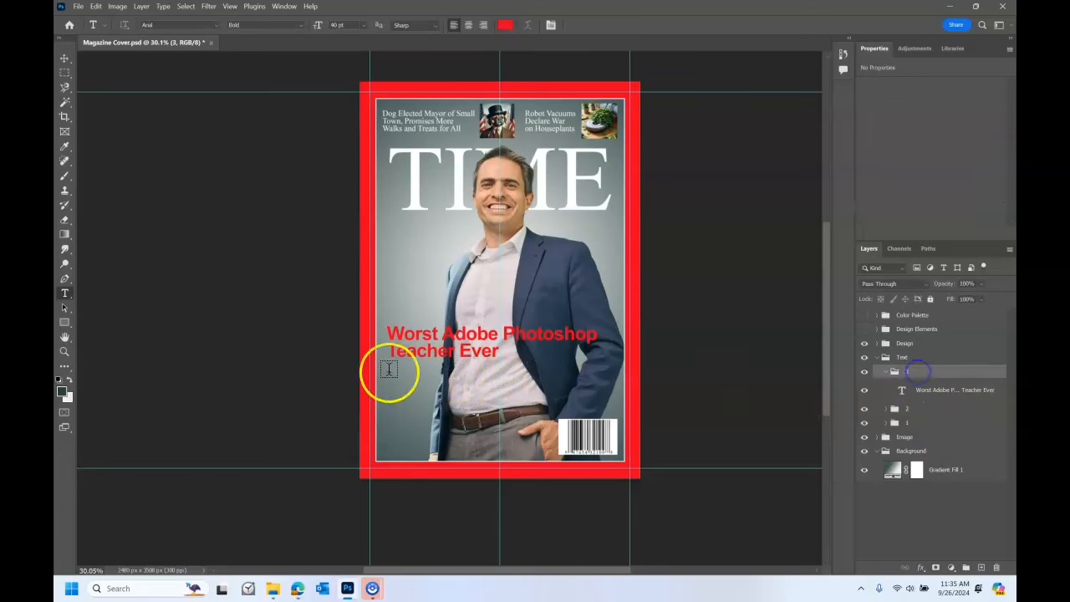
pyautogui.click(391, 379)
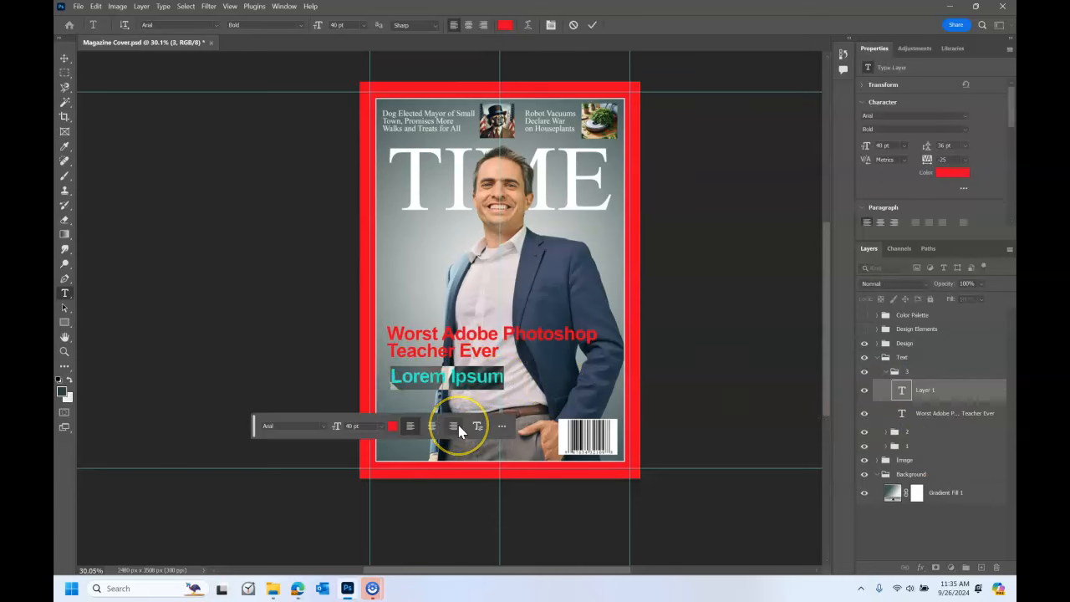
pyautogui.write('Ran')
pyautogui.write('king all teh ve')
pyautogui.press('BackSpace')
pyautogui.press('BackSpace')
pyautogui.press('BackSpace')
pyautogui.press('BackSpace')
pyautogui.press('BackSpace')
pyautogui.write('he wo')
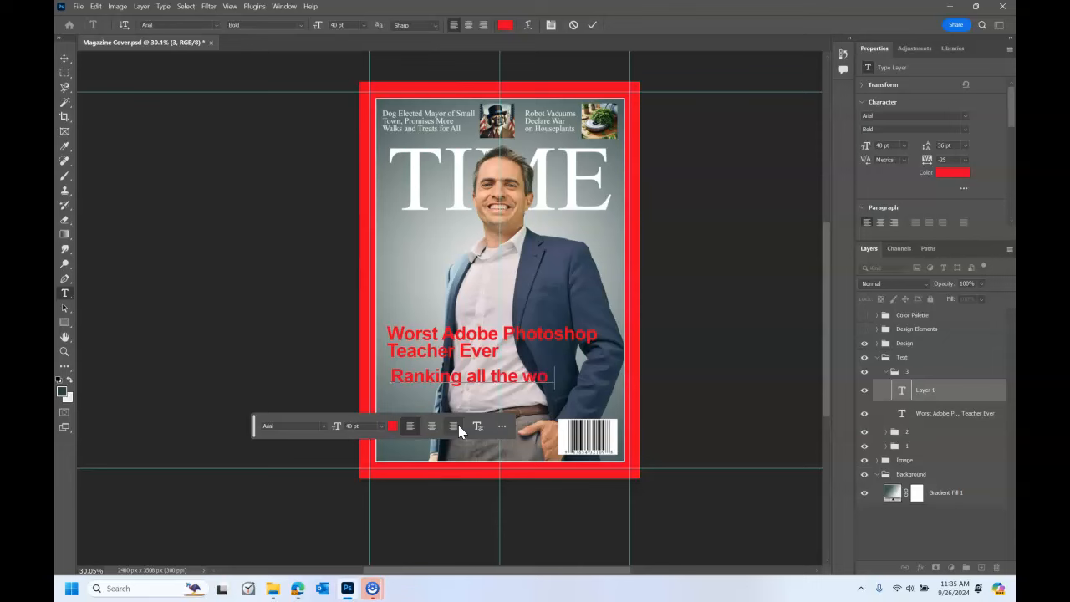
pyautogui.write('rst Photo')
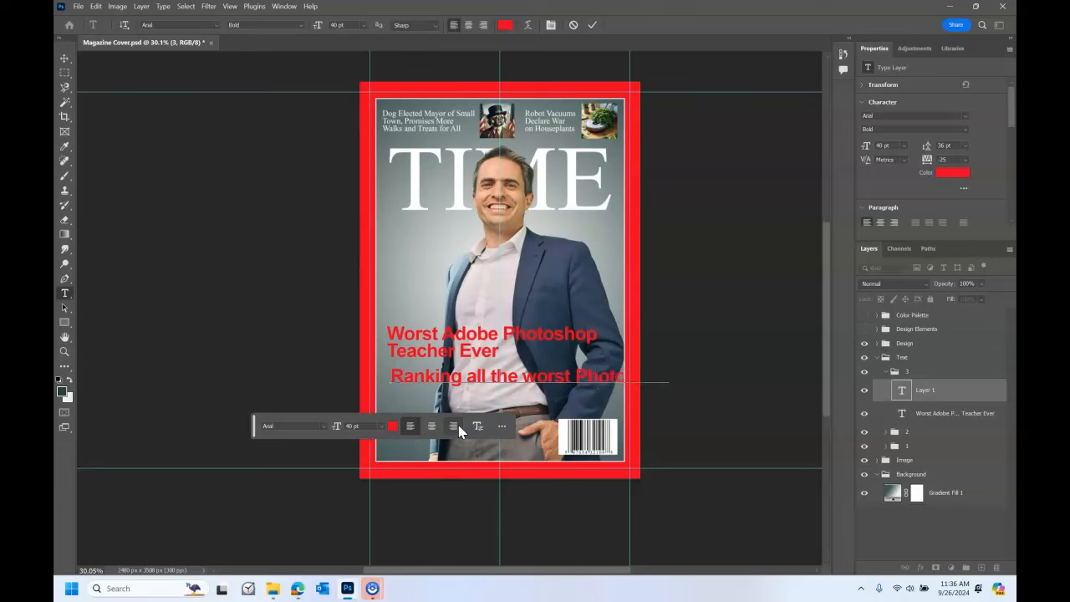
pyautogui.press('Return')
pyautogui.write('teachers across the globe')
# Colour the whole subheadline black (000000) and change its font to Times New Roman
pyautogui.hotkey('ctrl', 'a')
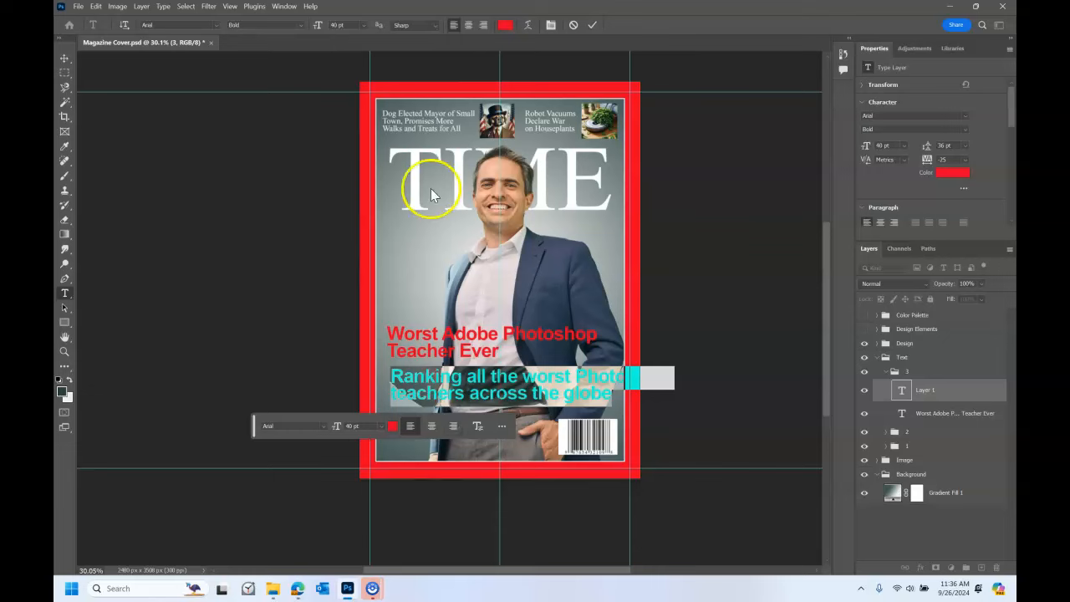
pyautogui.click(506, 25)
pyautogui.moveTo(167, 134); pyautogui.dragTo(65, 179)
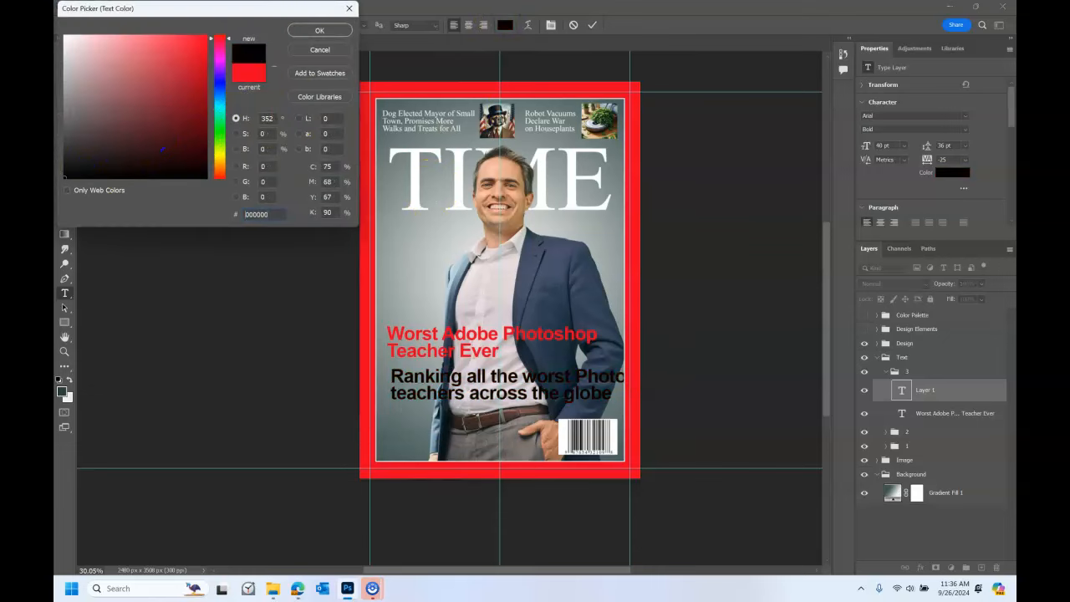
pyautogui.click(319, 30)
pyautogui.click(221, 25)
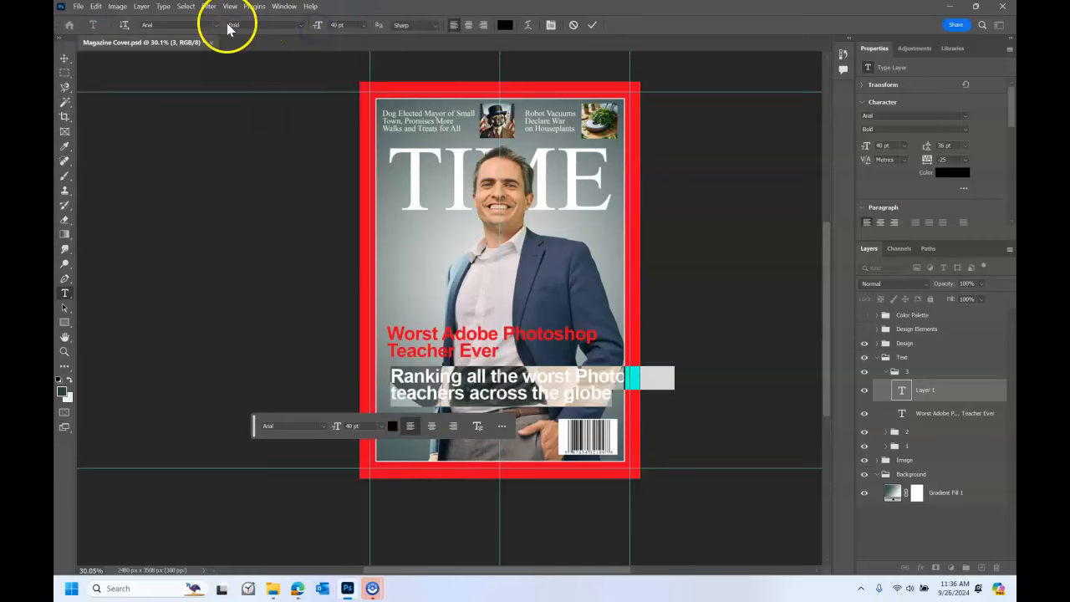
pyautogui.click(195, 70)
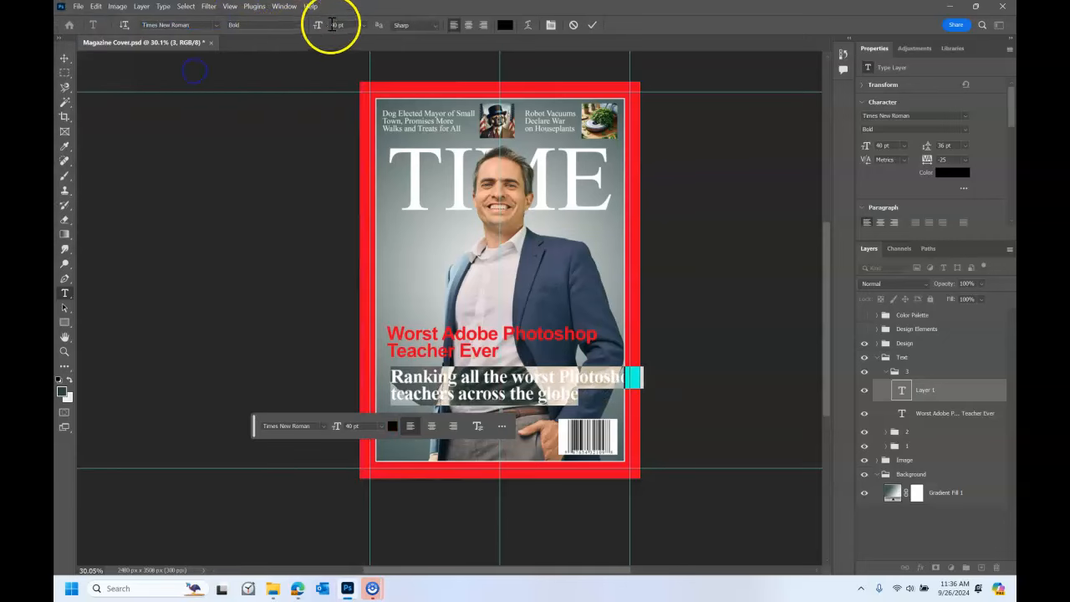
# Change the subheadline's font style to Regular and its size to 24 pt
pyautogui.click(303, 27)
pyautogui.click(258, 34)
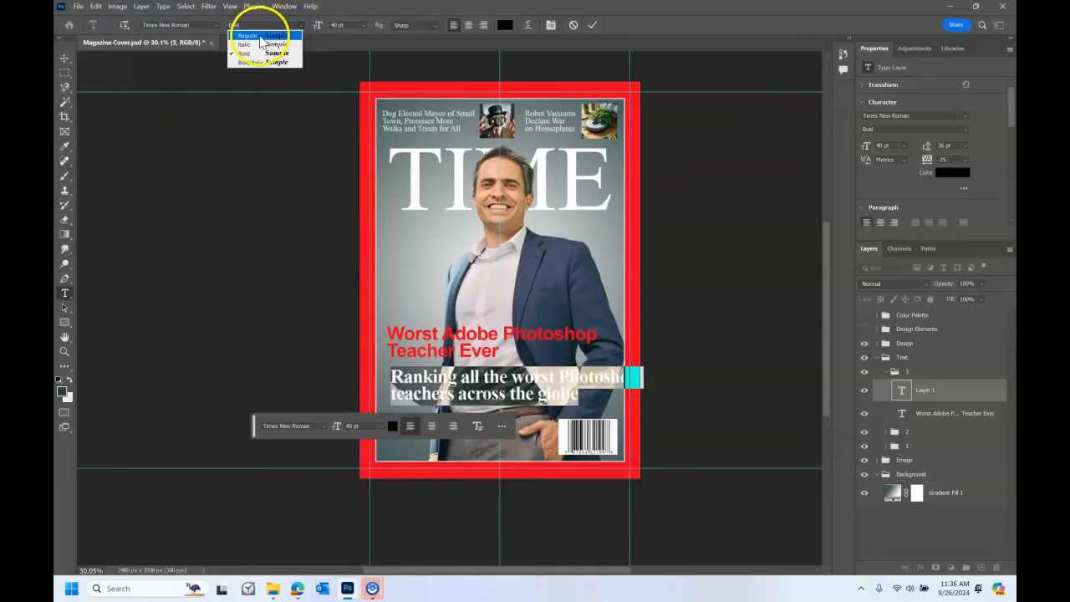
pyautogui.click(361, 25)
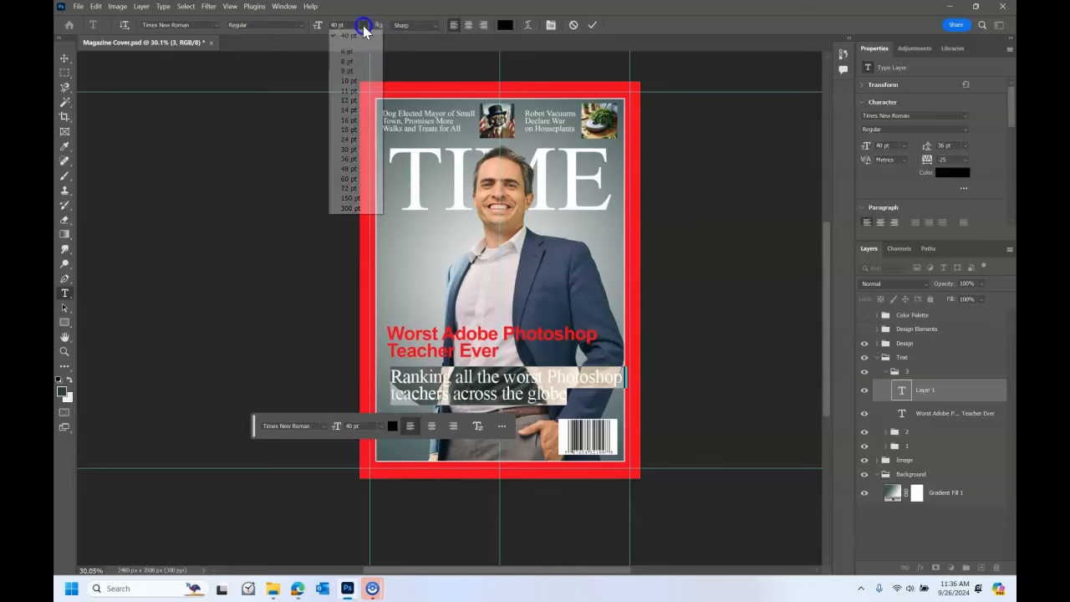
pyautogui.click(349, 139)
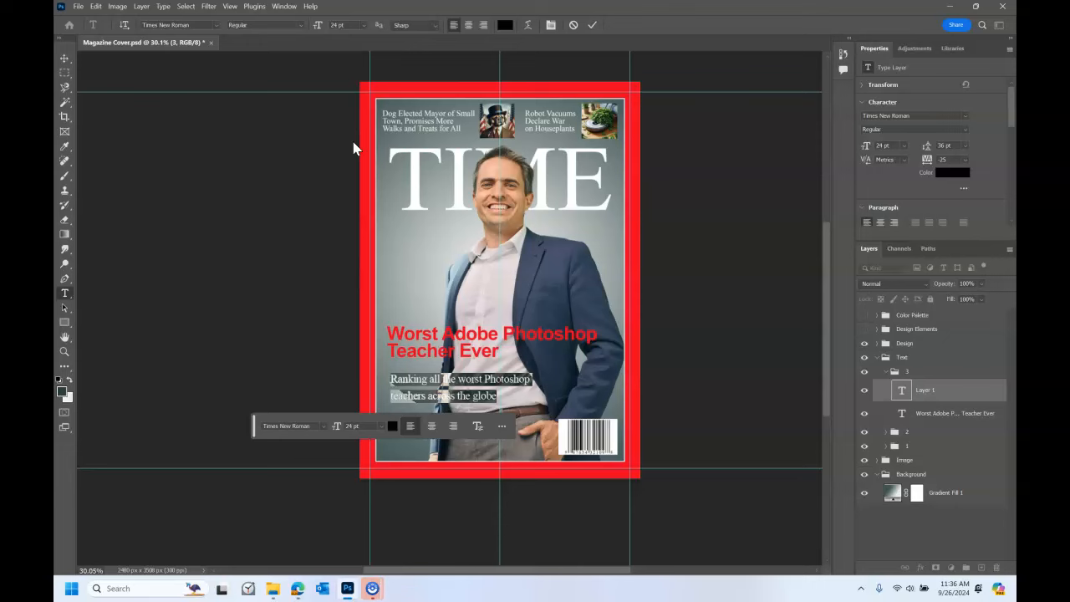
# Set the leading of the whole two-line subheadline to 24 pt
pyautogui.click(436, 398)
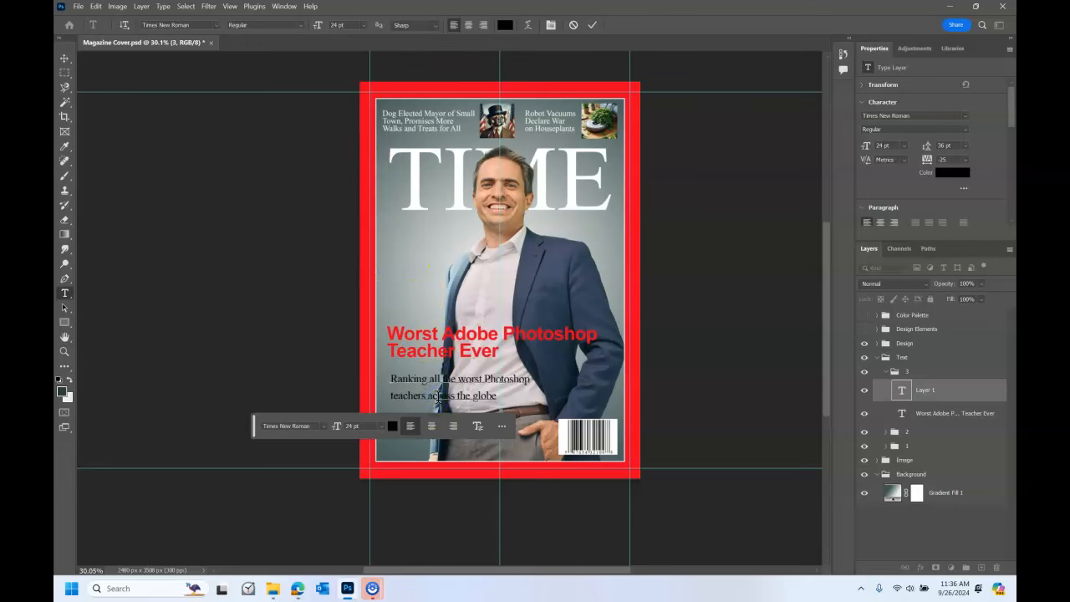
pyautogui.hotkey('ctrl', 'a')
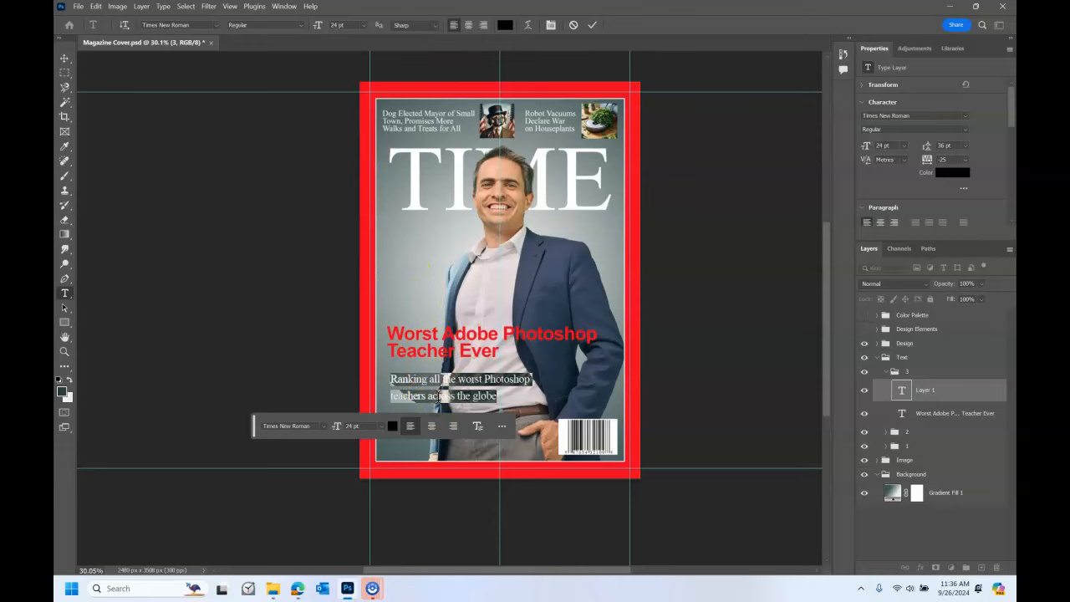
pyautogui.click(965, 146)
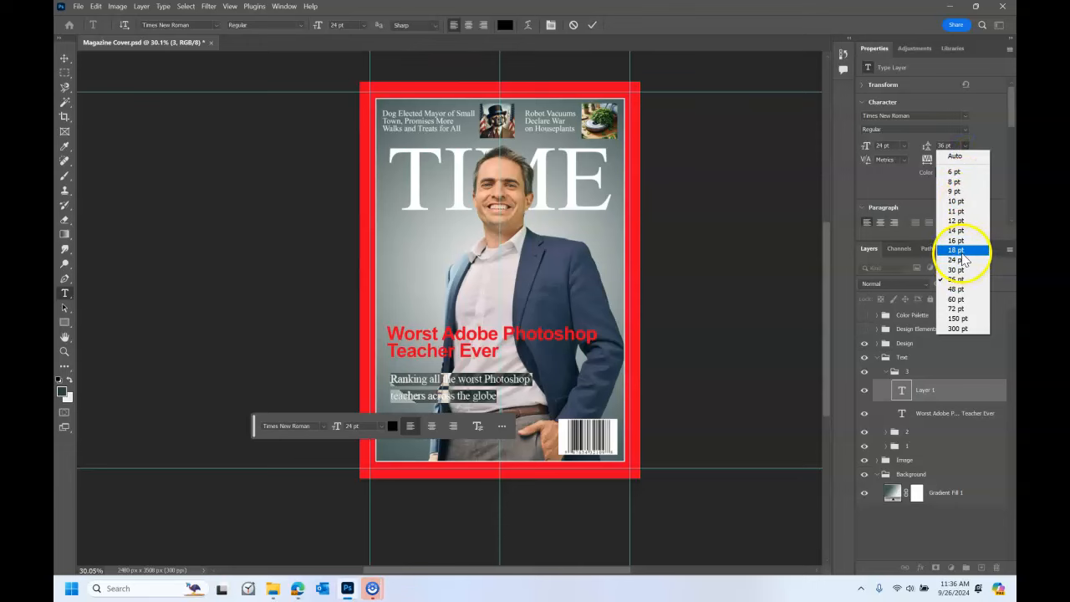
pyautogui.click(959, 250)
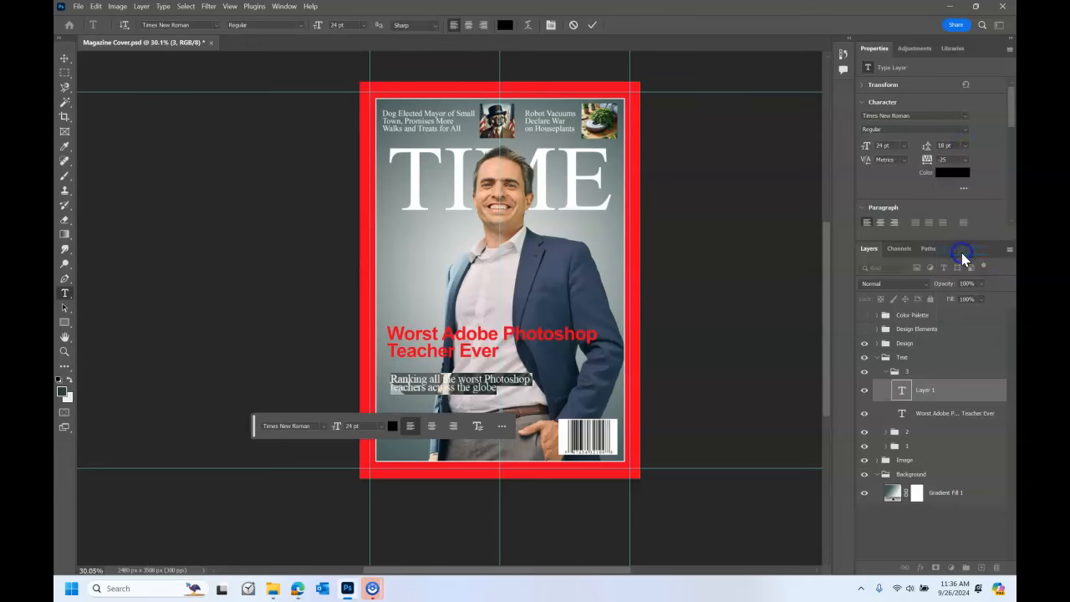
pyautogui.click(965, 146)
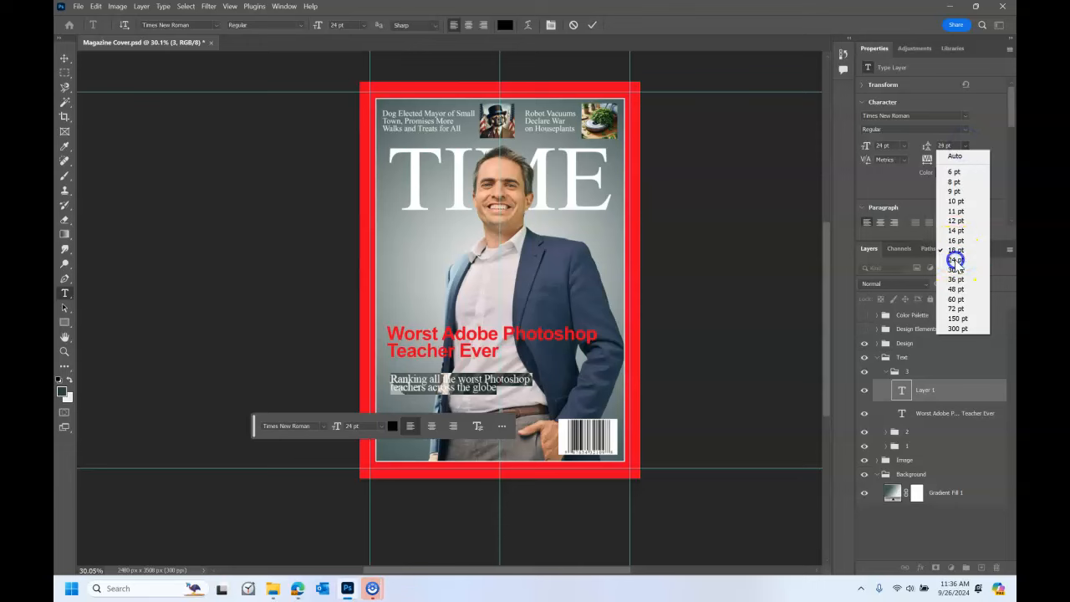
pyautogui.click(955, 259)
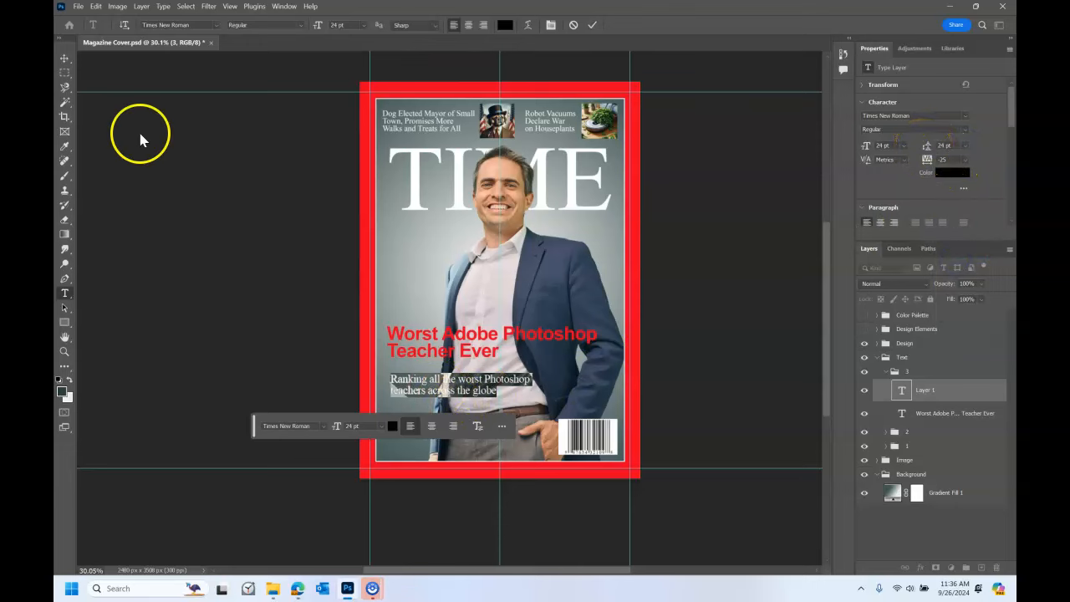
# Move the subheadline up close beneath the red headline, aligned with the headline's left edge, and hide its transform box
pyautogui.click(64, 59)
pyautogui.moveTo(430, 391); pyautogui.dragTo(425, 371)
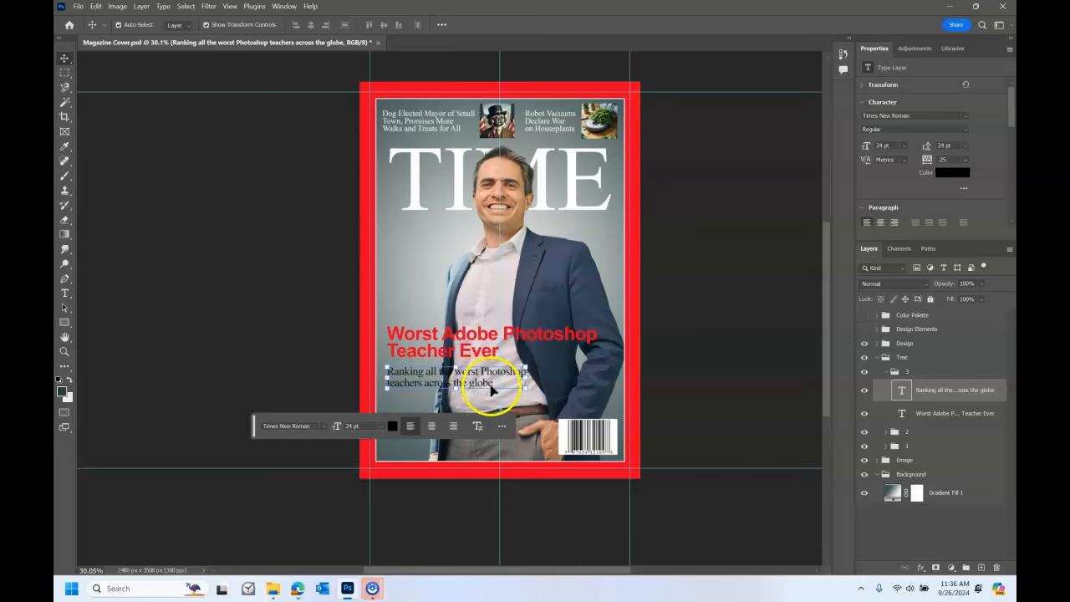
pyautogui.press('Up')
pyautogui.press('Up')
pyautogui.press('Up')
pyautogui.press('Up')
pyautogui.press('Up')
pyautogui.press('Up')
pyautogui.press('Up')
pyautogui.press('Up')
pyautogui.press('Up')
pyautogui.press('Up')
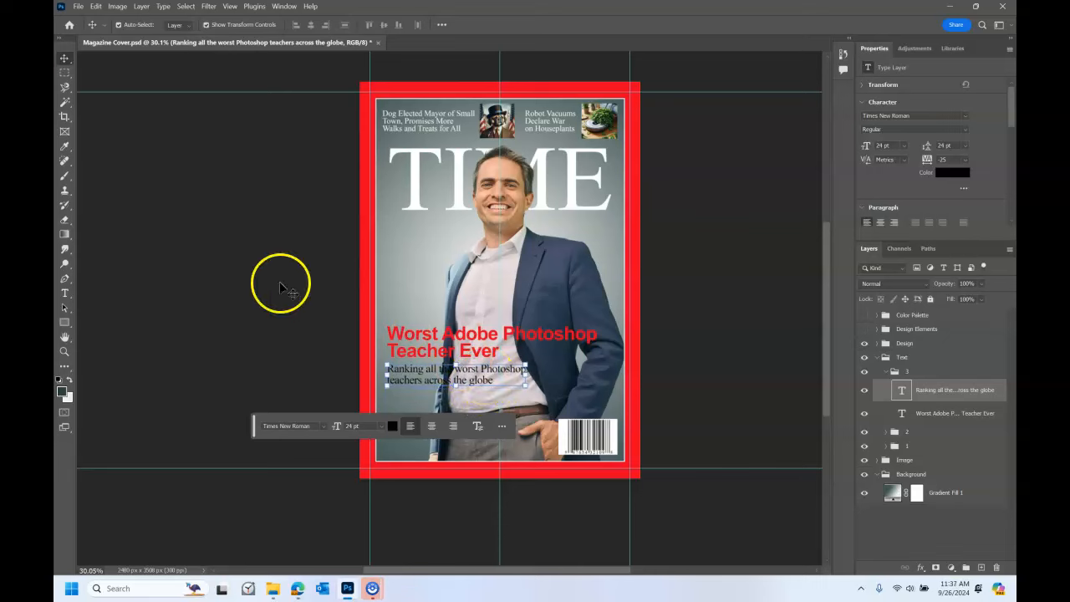
pyautogui.click(64, 73)
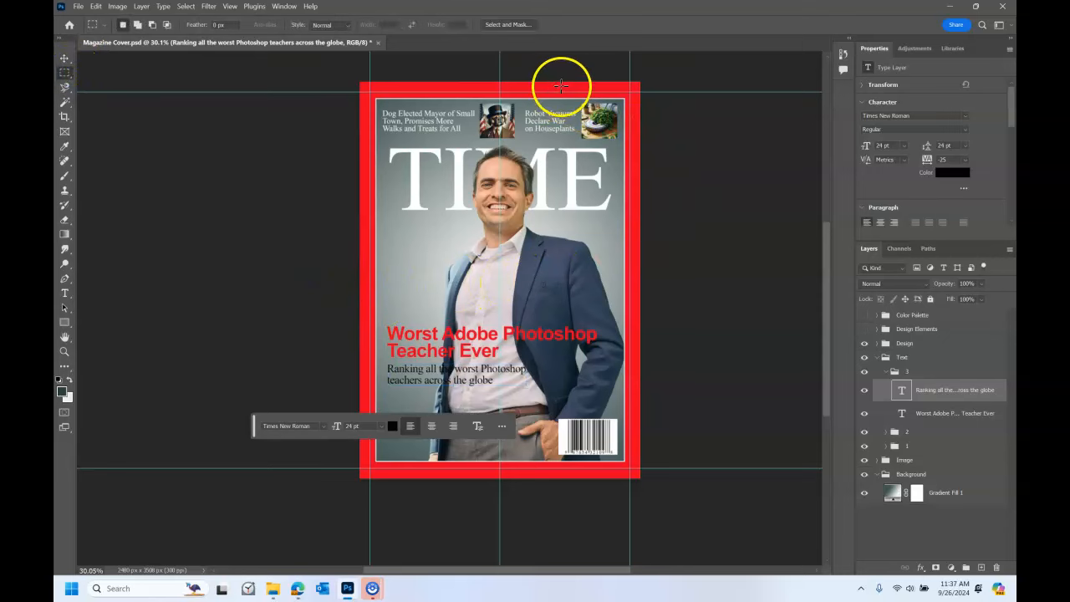
# Add a date line reading "Septemer 2024" in the red top border near the right corner, with its layer above the Design group
pyautogui.click(903, 358)
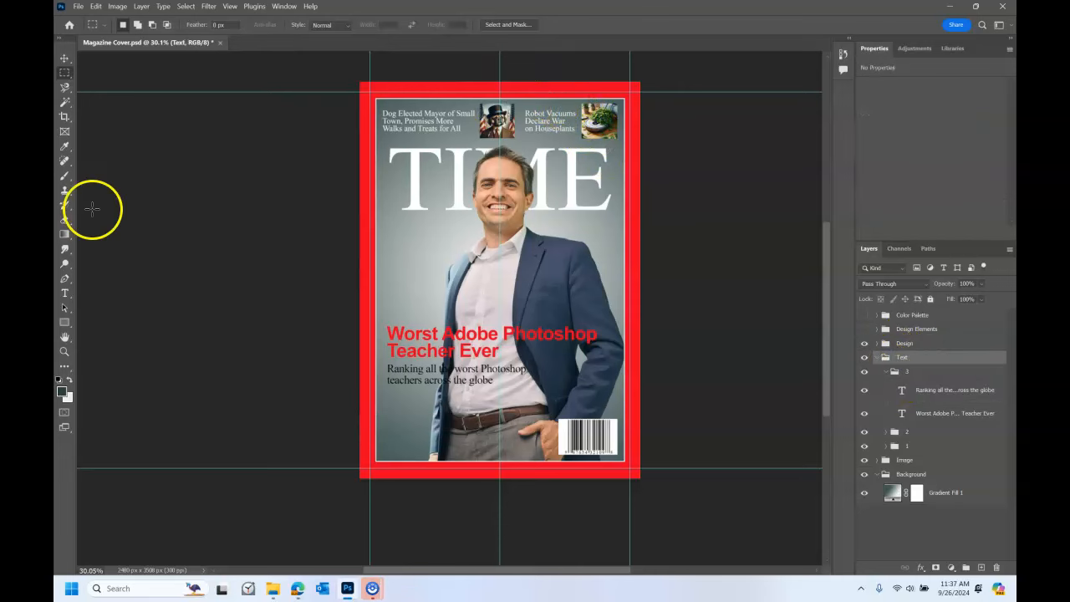
pyautogui.click(64, 292)
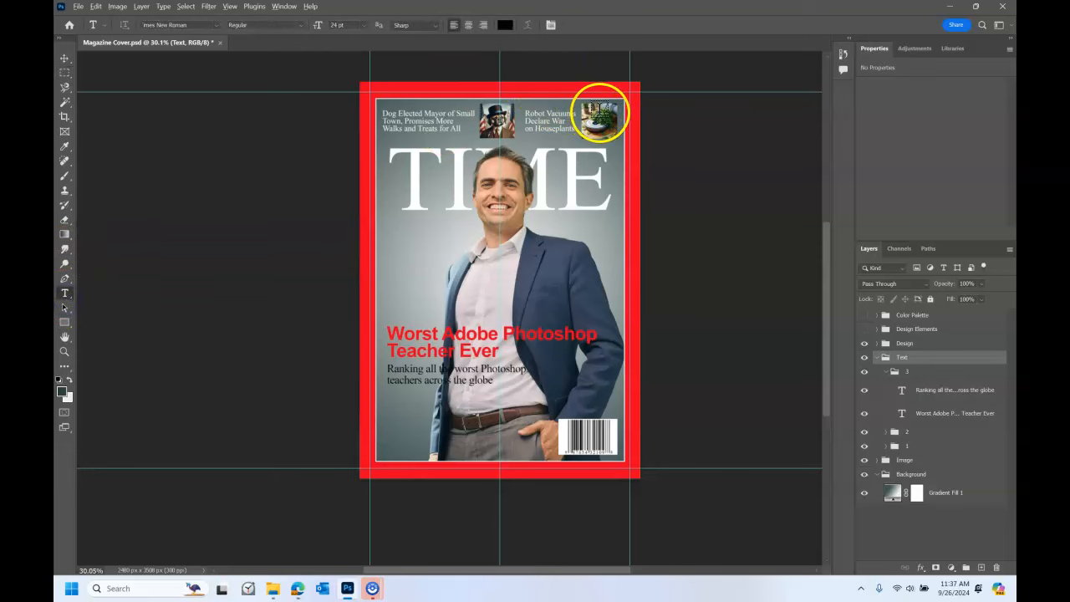
pyautogui.scroll(3, 600, 113)
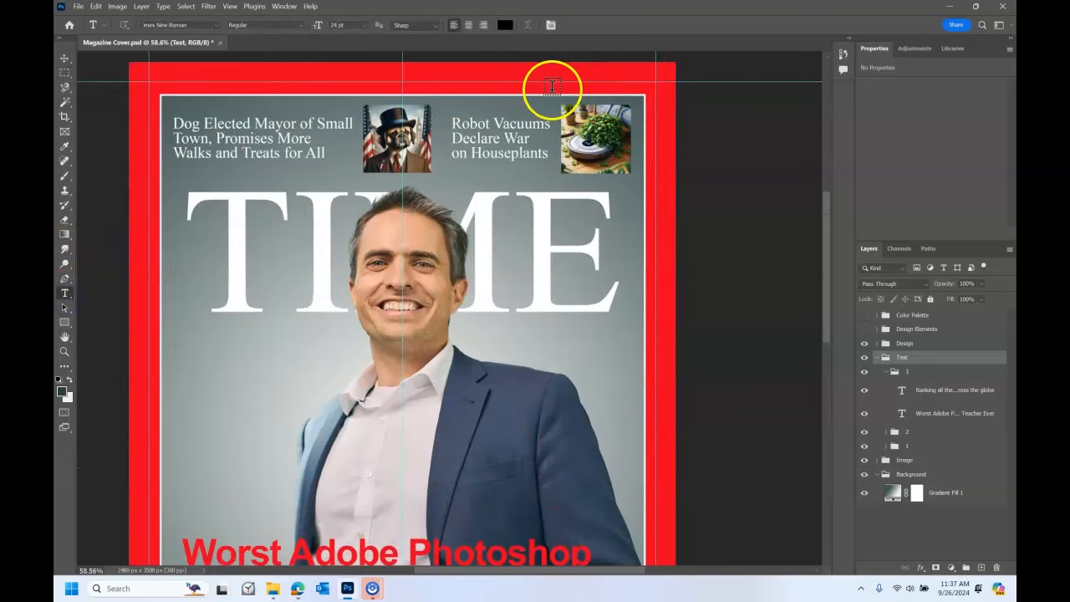
pyautogui.scroll(1, 552, 86)
pyautogui.click(501, 84)
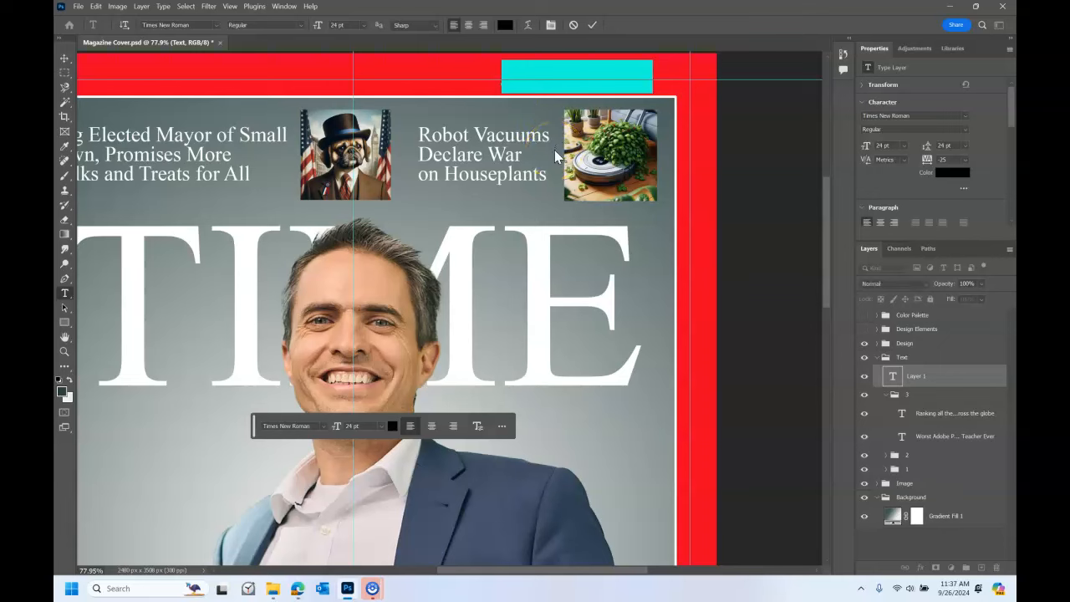
pyautogui.press('BackSpace')
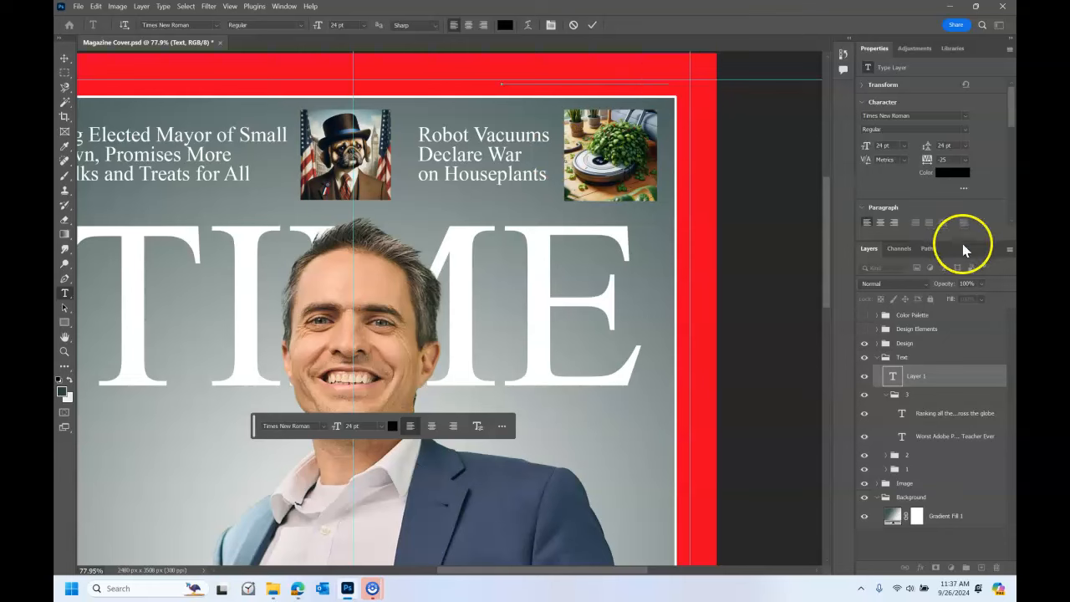
pyautogui.moveTo(943, 382); pyautogui.dragTo(917, 340)
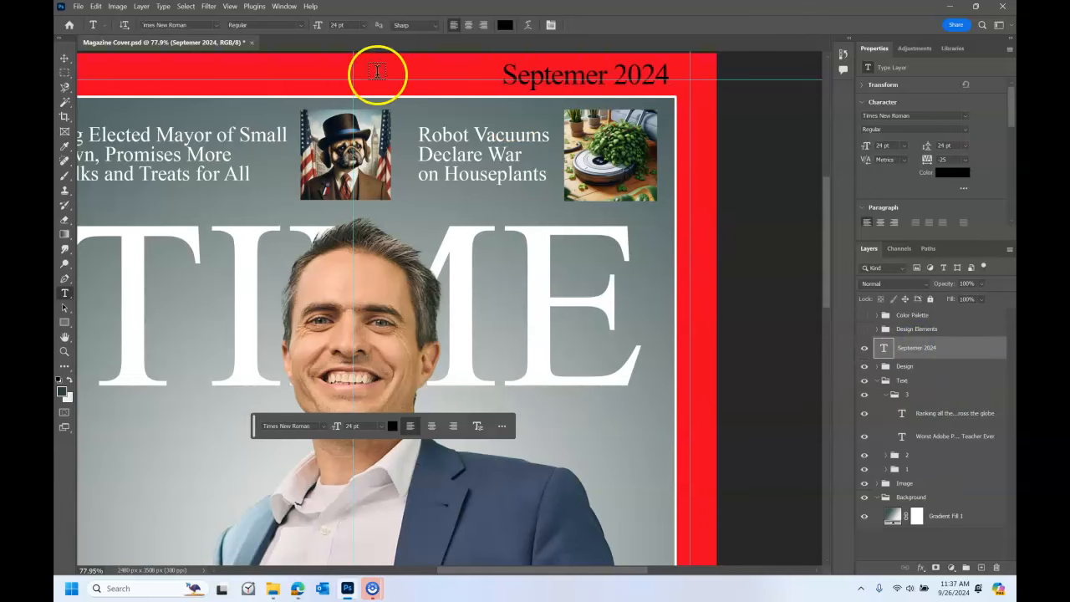
# Correct the misspelled month in the date line so it reads "September 2024"
pyautogui.tripleClick(558, 77)
pyautogui.click(586, 76)
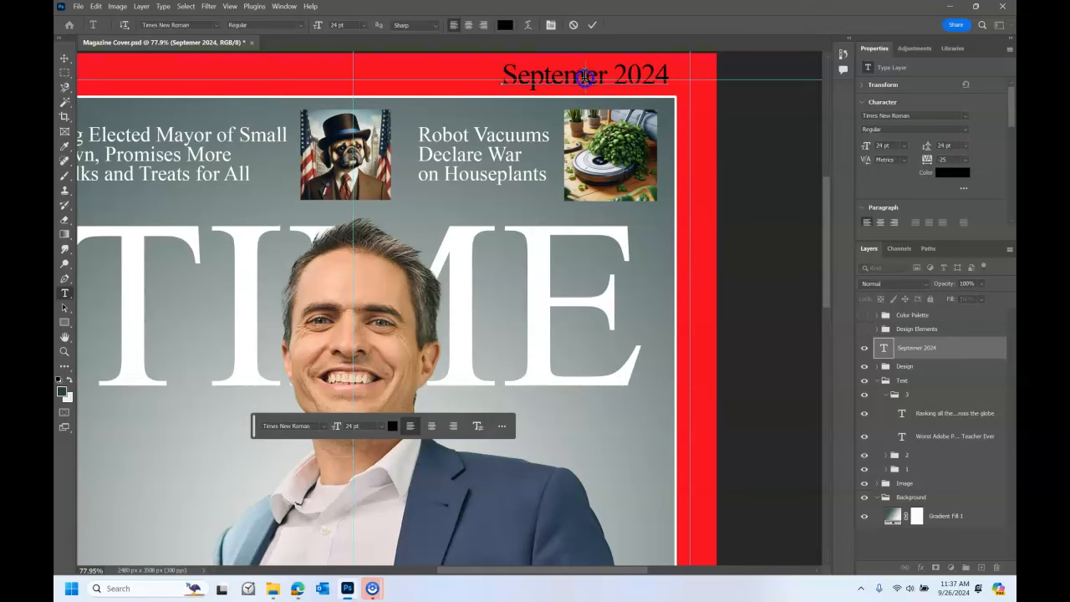
pyautogui.write('b')
# Change the whole date line's font to Arial and its size to 14 pt
pyautogui.tripleClick(585, 76)
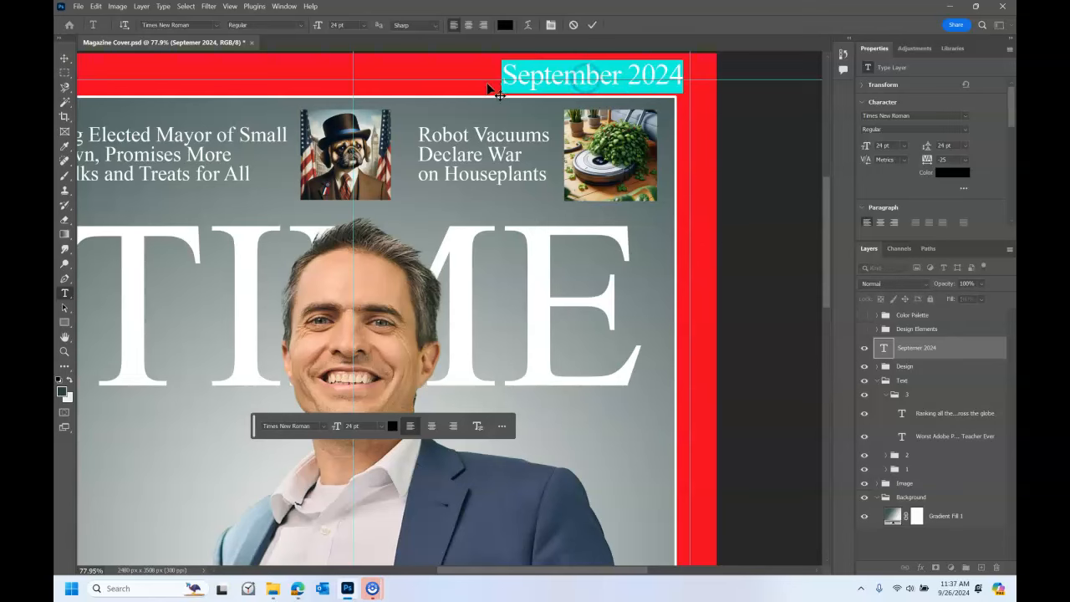
pyautogui.click(216, 24)
pyautogui.click(188, 72)
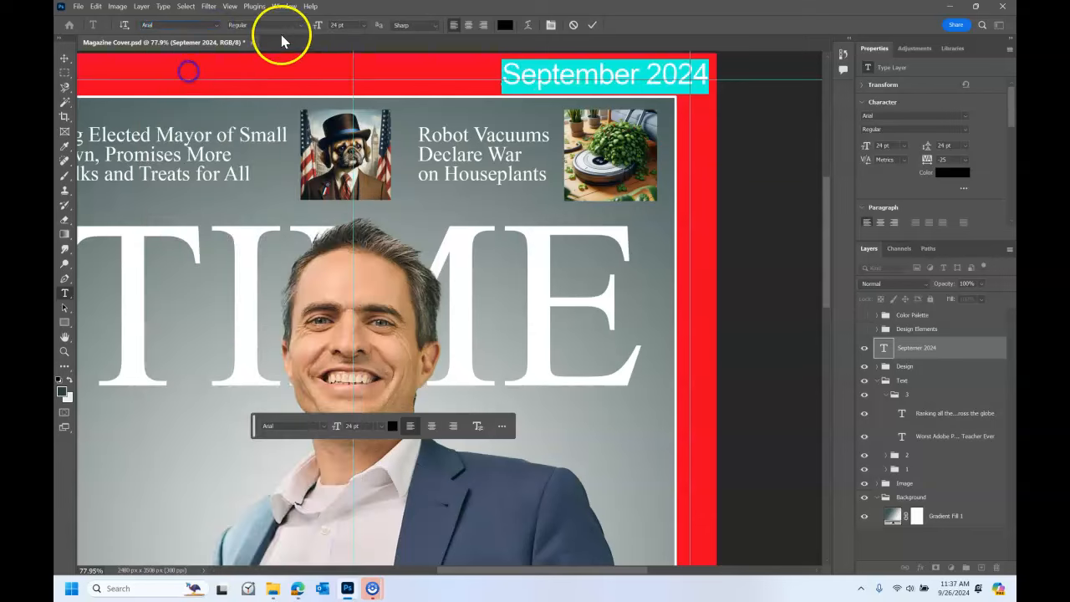
pyautogui.click(362, 25)
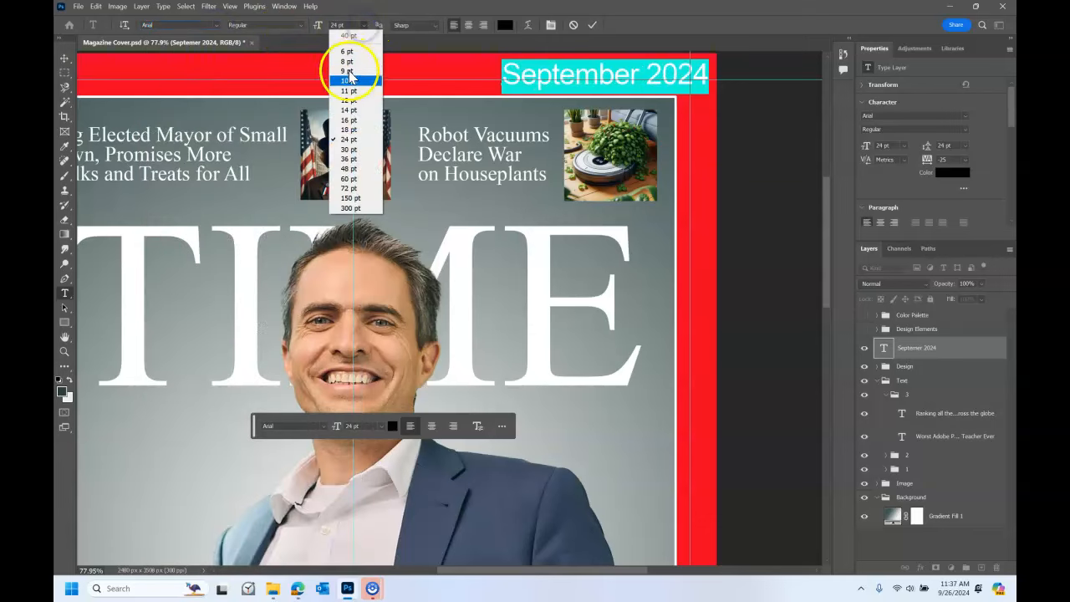
pyautogui.click(348, 110)
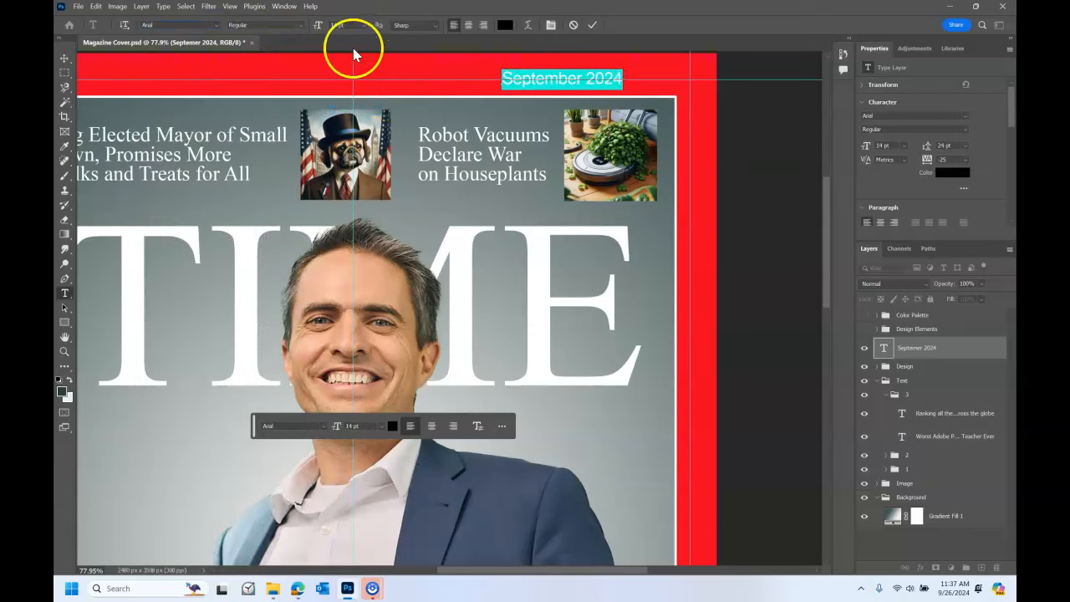
# Move the date just above the white inner border, its right end aligned with the border's right corner, and hide its transform box
pyautogui.click(64, 57)
pyautogui.moveTo(538, 79); pyautogui.dragTo(595, 86)
pyautogui.press('Up')
pyautogui.press('Up')
pyautogui.press('Up')
pyautogui.press('Up')
pyautogui.press('Up')
pyautogui.press('Up')
pyautogui.press('Up')
pyautogui.press('Up')
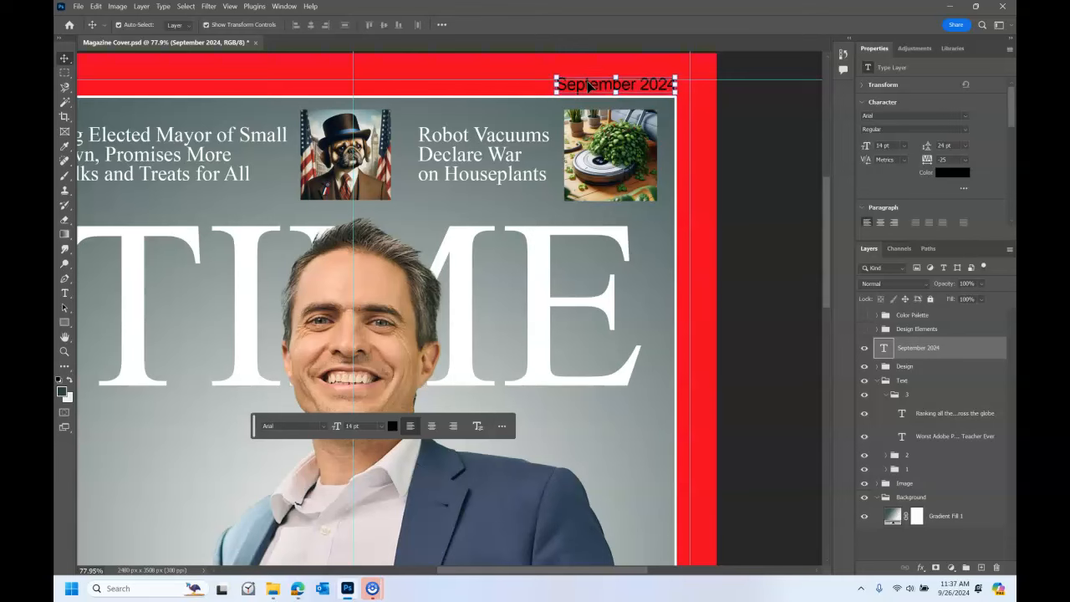
pyautogui.click(65, 73)
# Save the document in Downloads as a PSD named "Magazine Cover - " plus the designer's full name, with Maximize Compatibility enabled
pyautogui.click(78, 6)
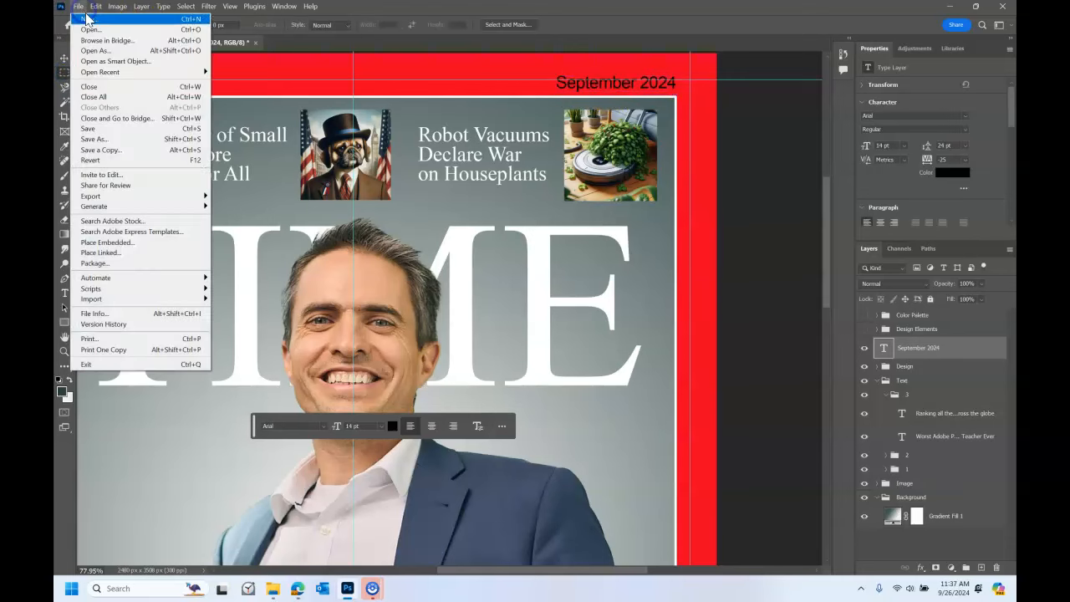
pyautogui.click(107, 140)
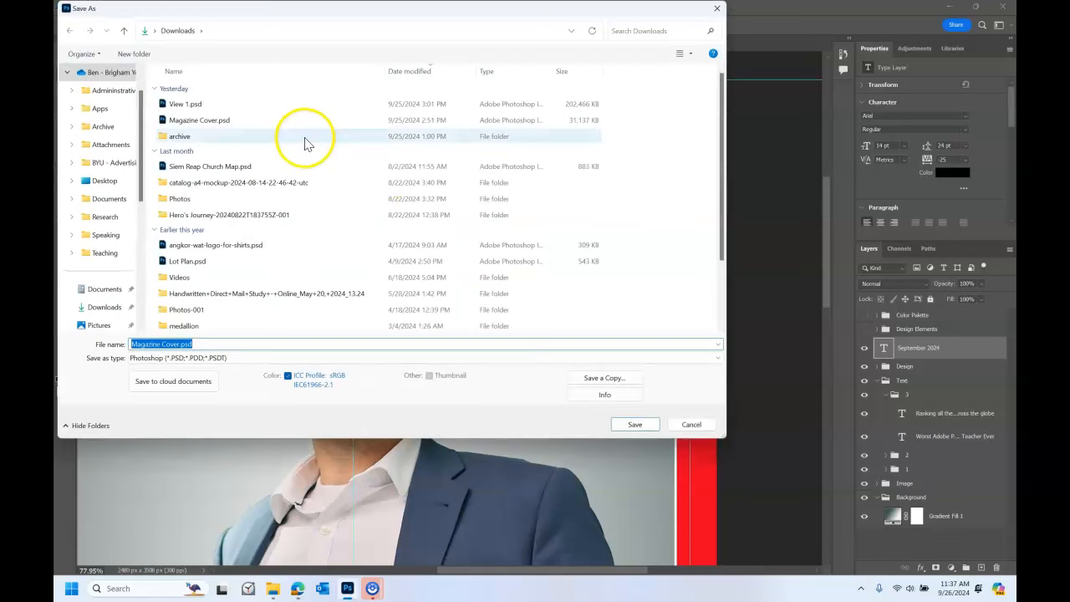
pyautogui.click(181, 345)
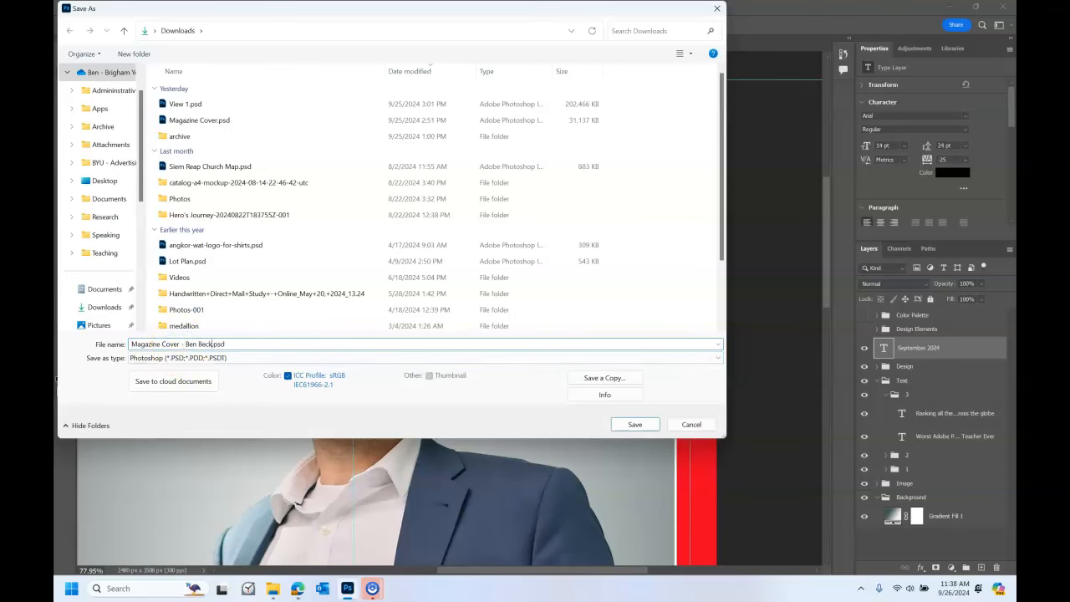
pyautogui.press('Return')
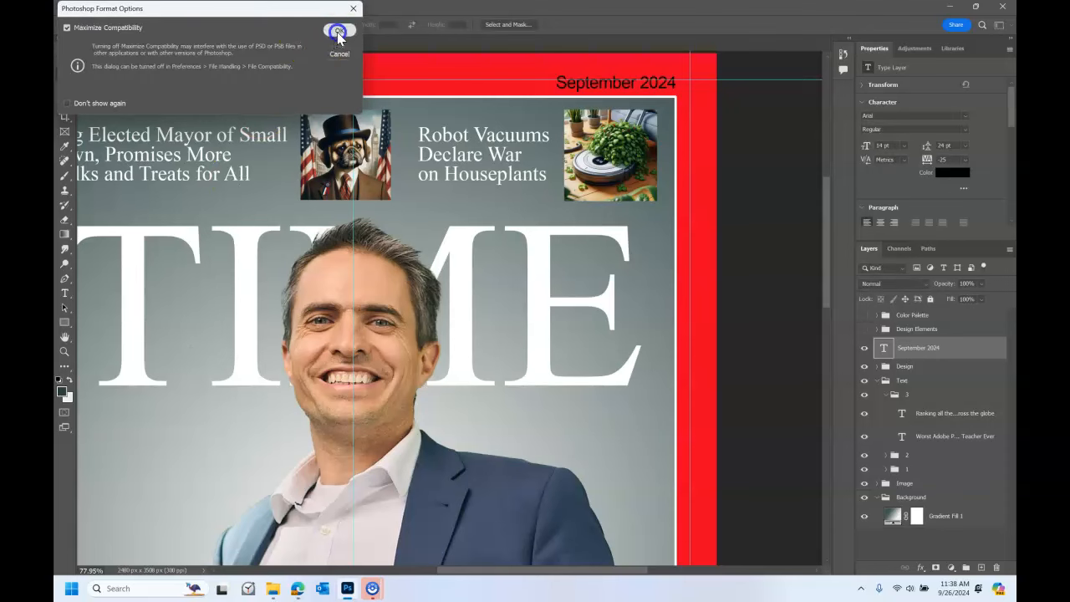
pyautogui.click(339, 32)
# Open the cover in Save for Web (Legacy), keeping the JPEG High preset with High quality at 60
pyautogui.scroll(-3, 494, 255)
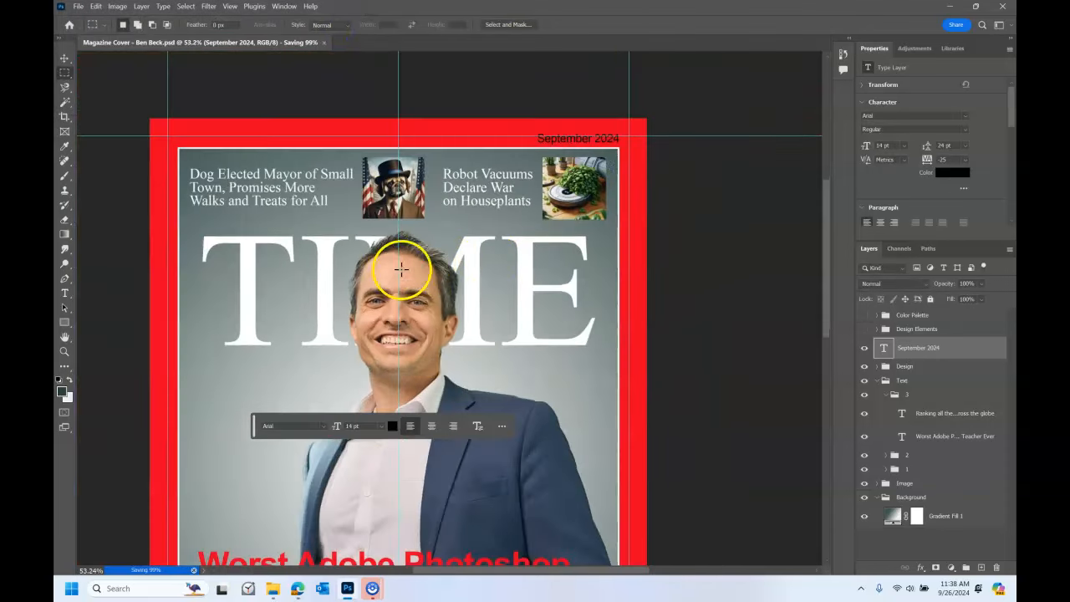
pyautogui.scroll(-3, 401, 269)
pyautogui.scroll(-3, 506, 342)
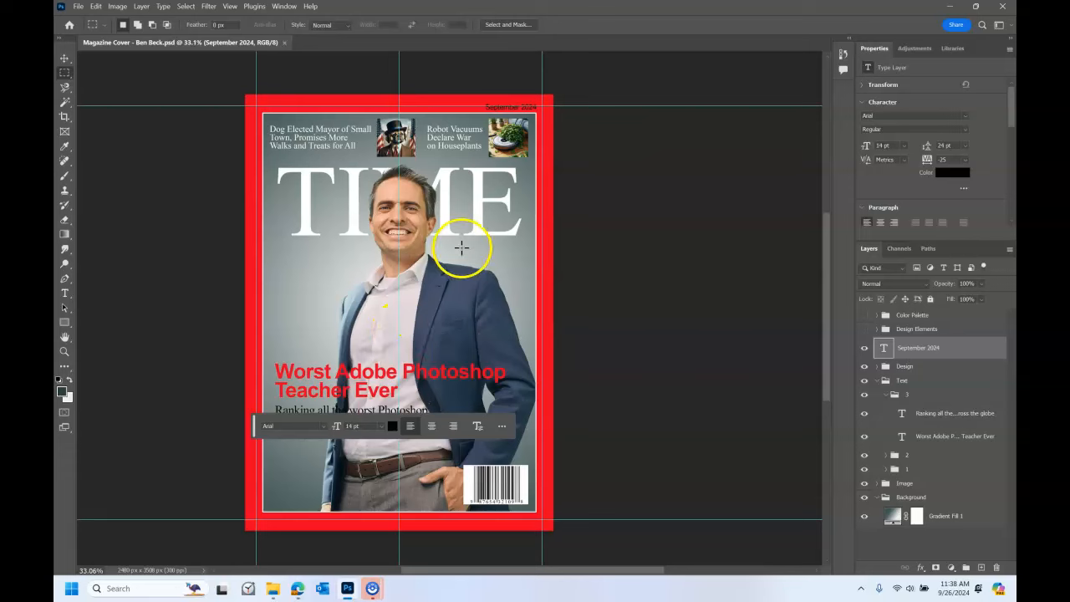
pyautogui.click(77, 8)
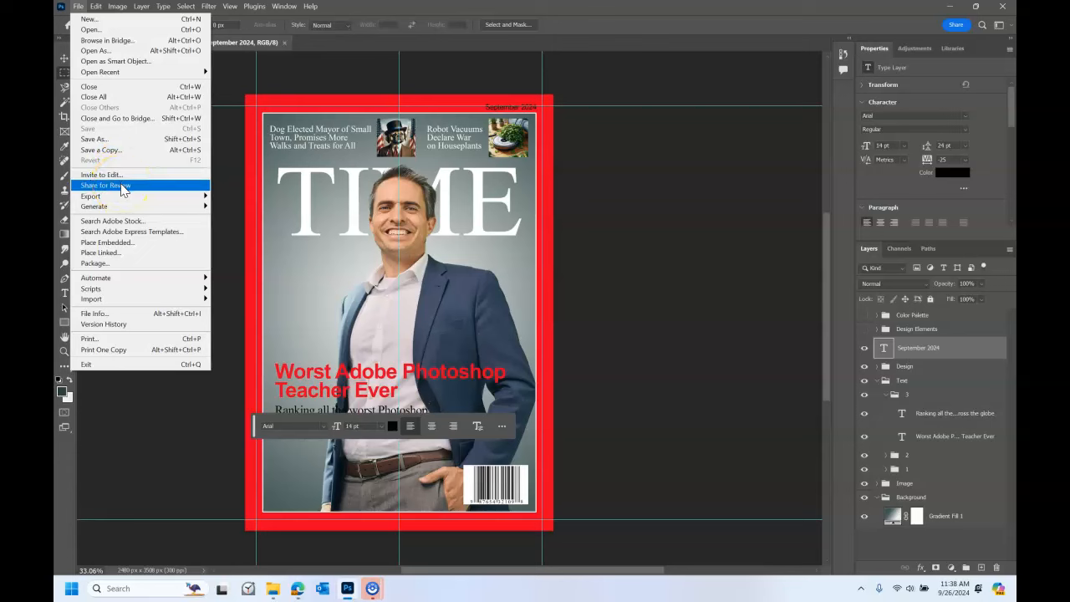
pyautogui.moveTo(127, 196)
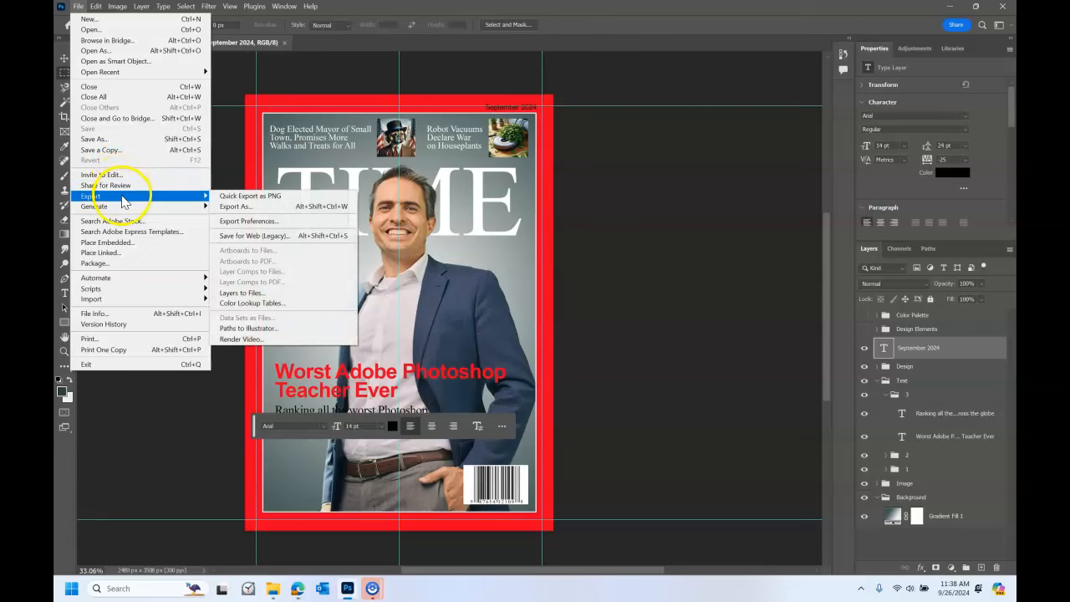
pyautogui.click(276, 237)
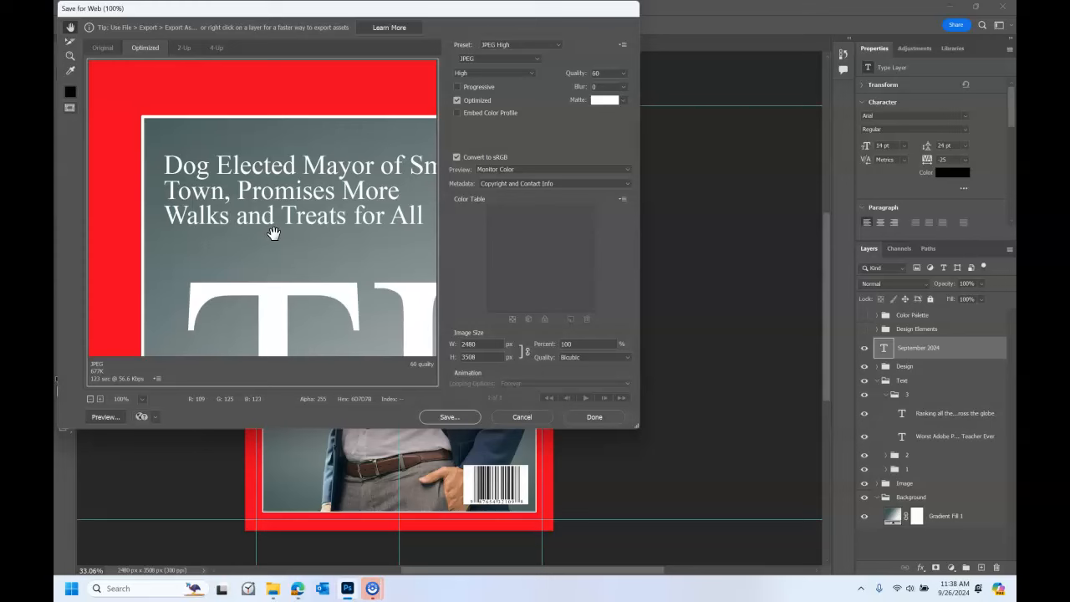
pyautogui.click(558, 44)
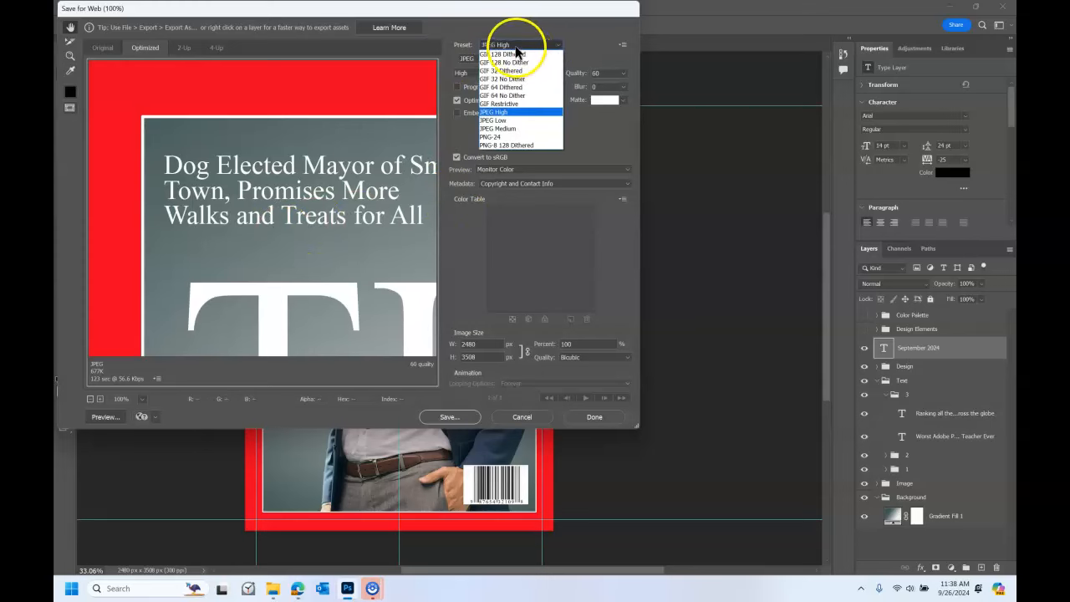
pyautogui.click(575, 43)
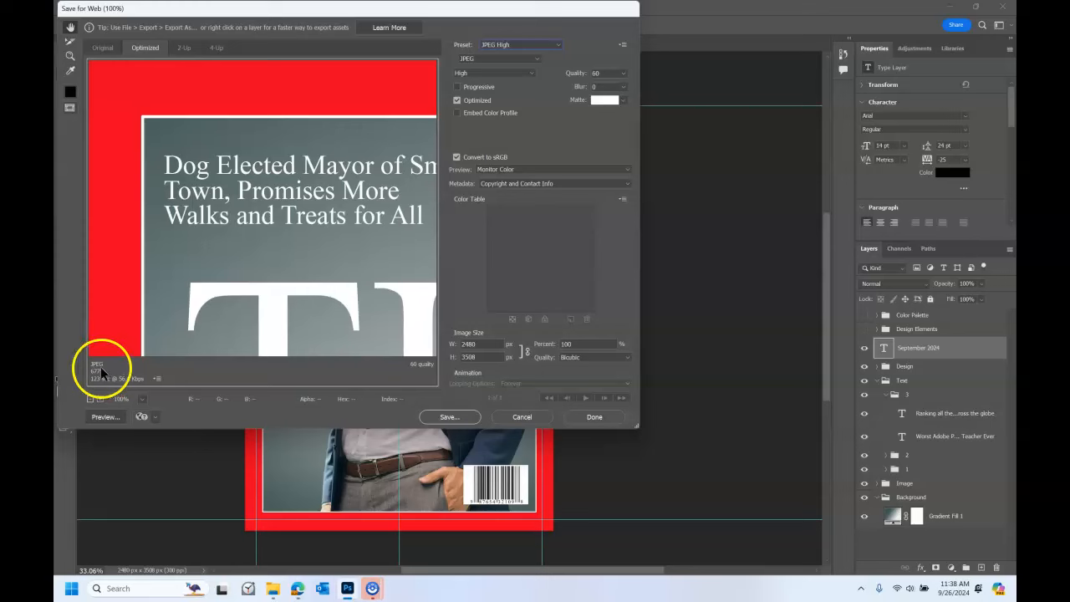
pyautogui.click(556, 46)
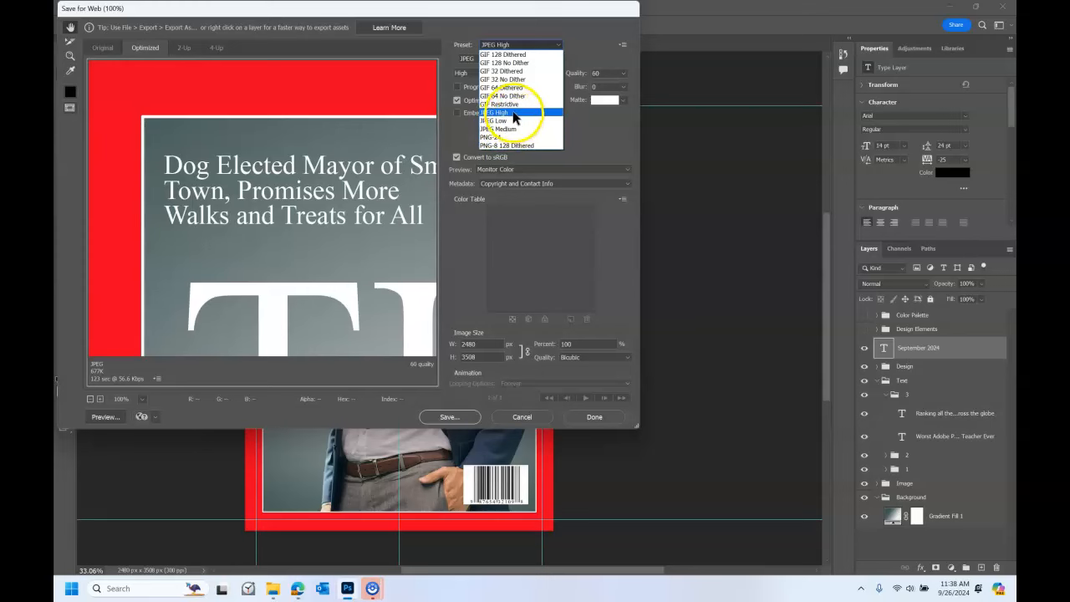
pyautogui.click(588, 40)
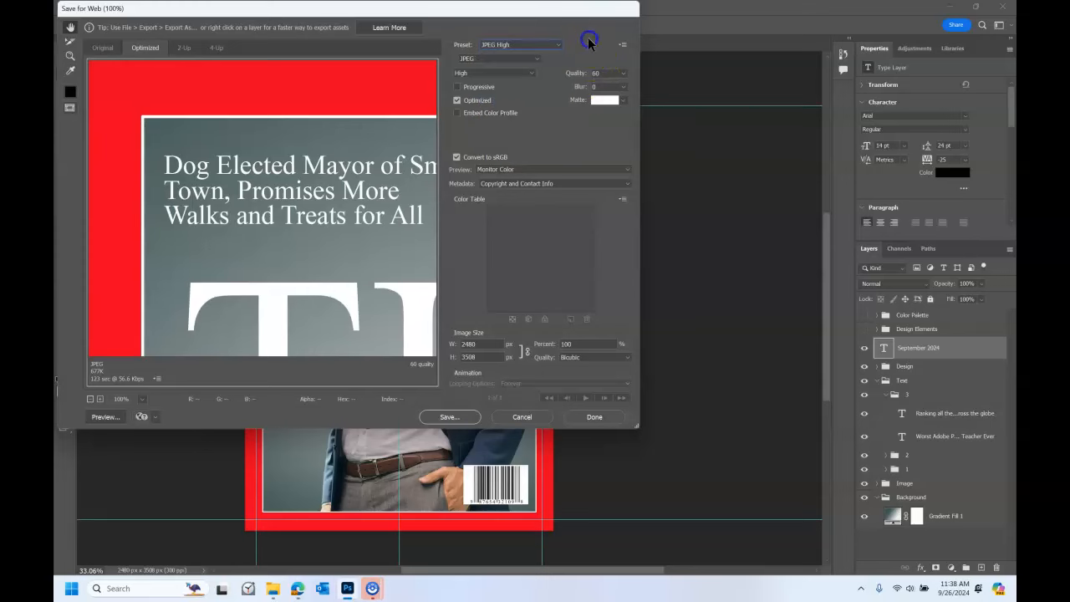
pyautogui.click(530, 74)
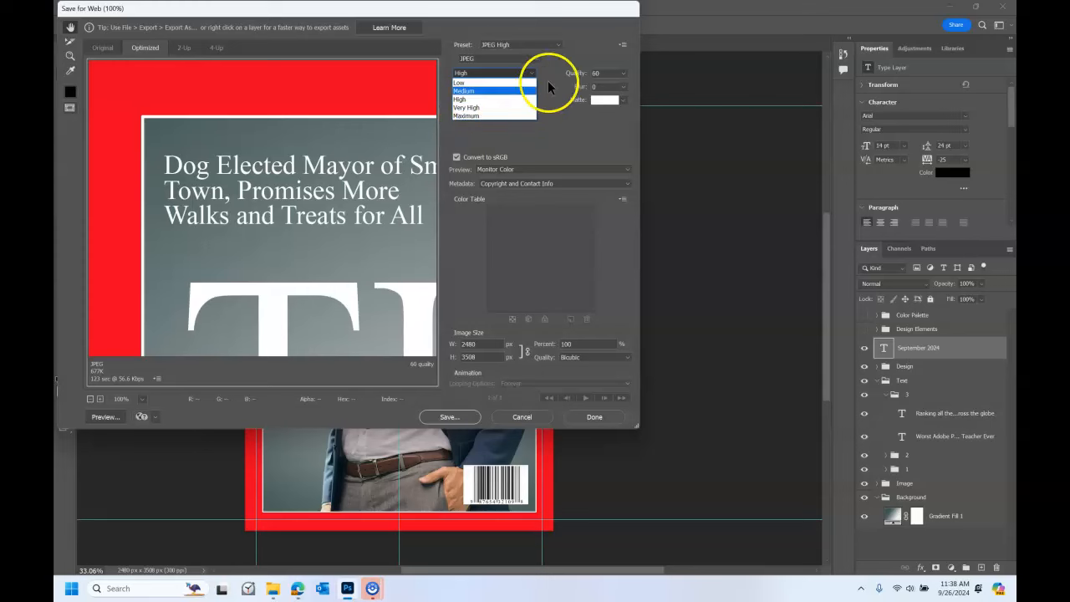
pyautogui.click(575, 50)
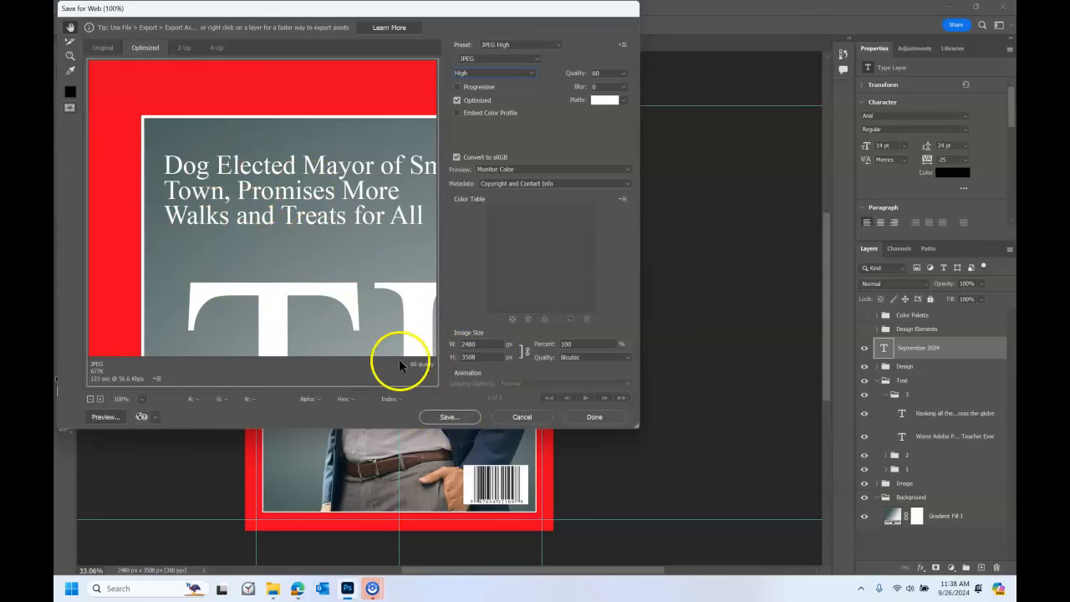
# Save the optimized JPEG in Downloads as Magazine-Cover.jpg, replacing the existing file of that name
pyautogui.click(450, 417)
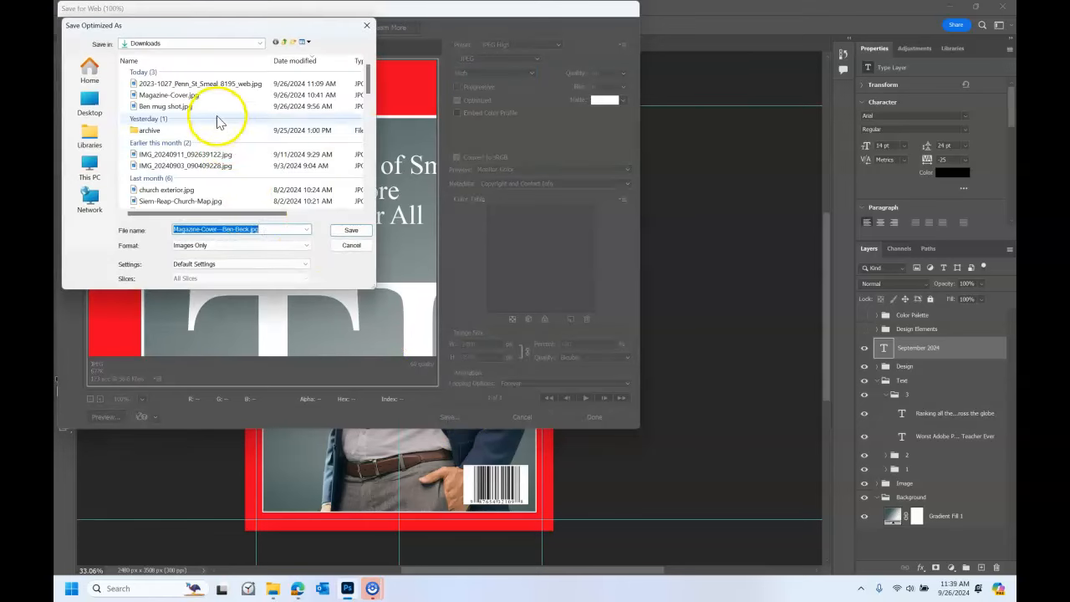
pyautogui.click(172, 96)
pyautogui.click(351, 230)
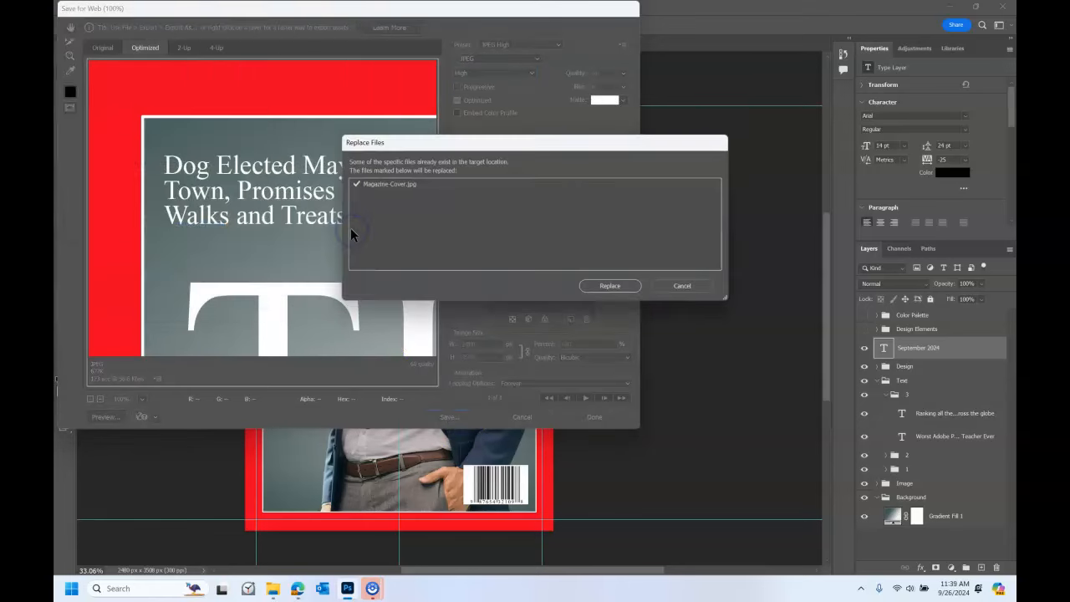
pyautogui.click(606, 285)
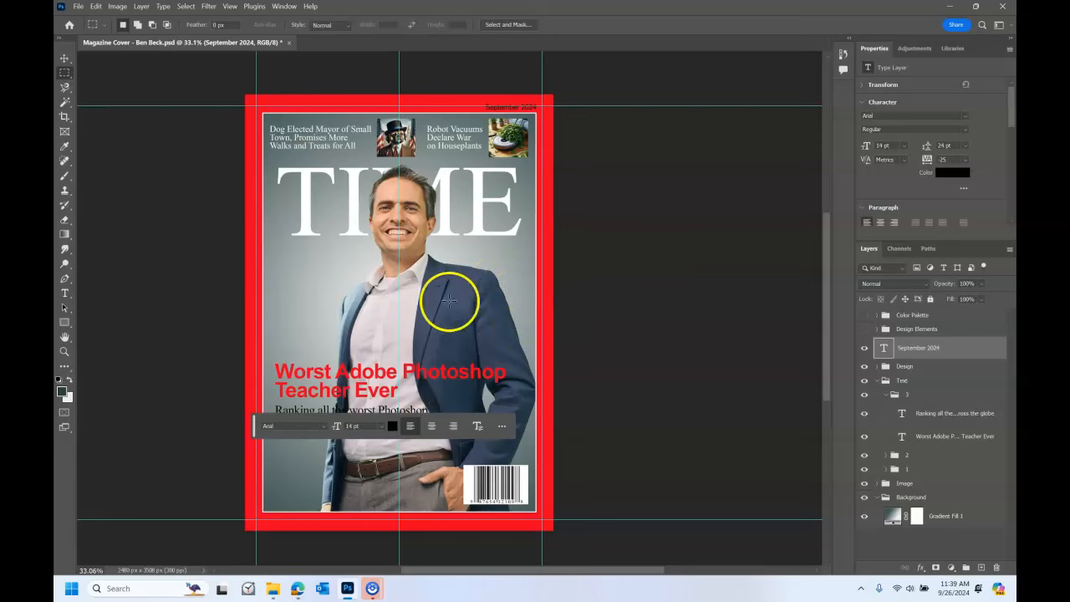
# Open the View 1.psd mockup from Downloads and open the contents of its upper "Your Design Here" smart object
pyautogui.click(274, 589)
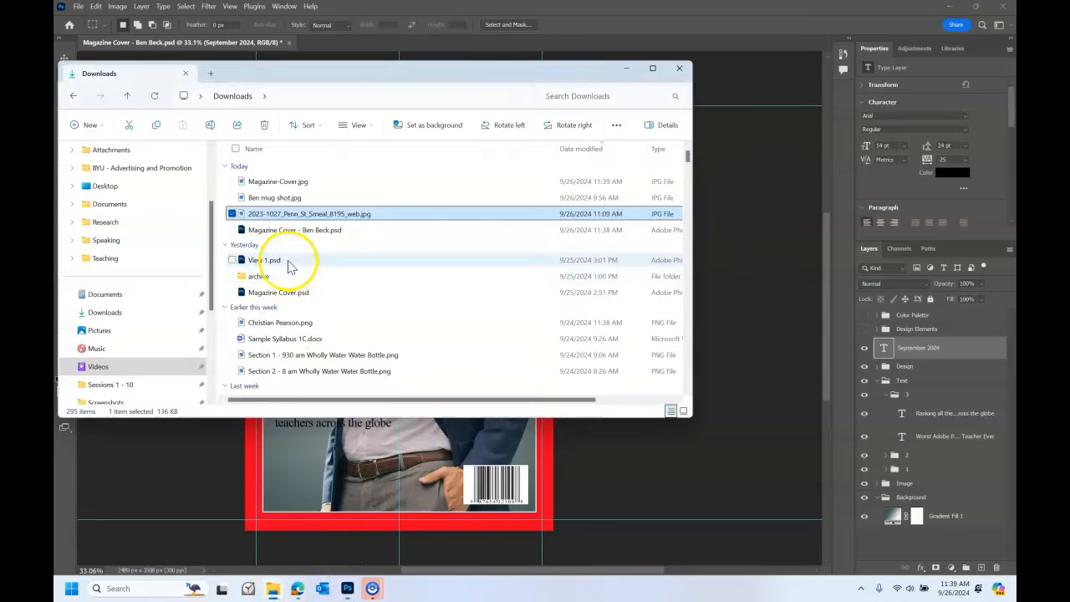
pyautogui.click(265, 263)
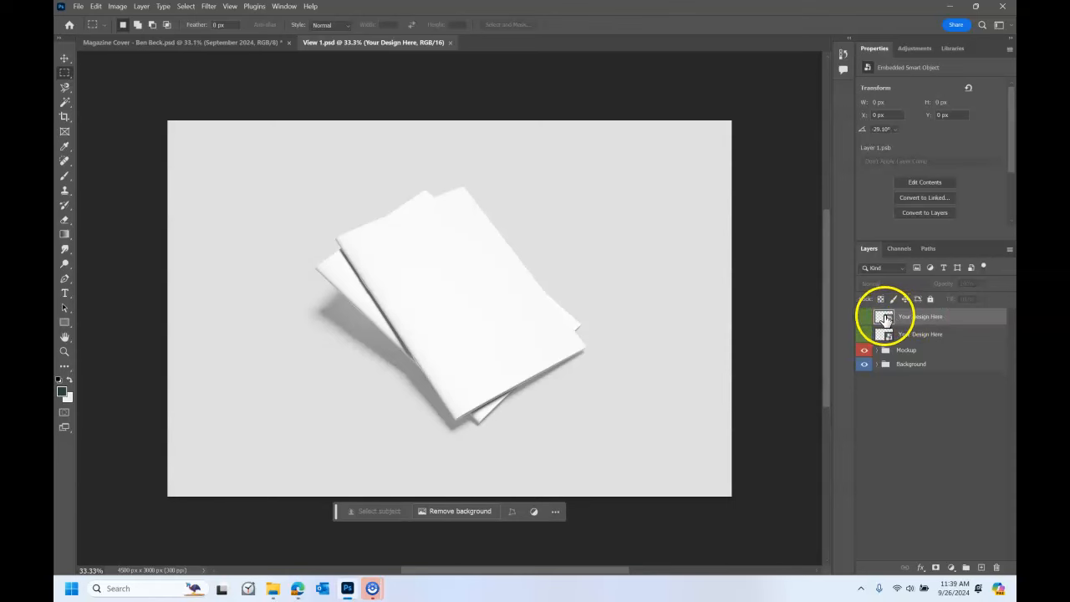
pyautogui.click(916, 334)
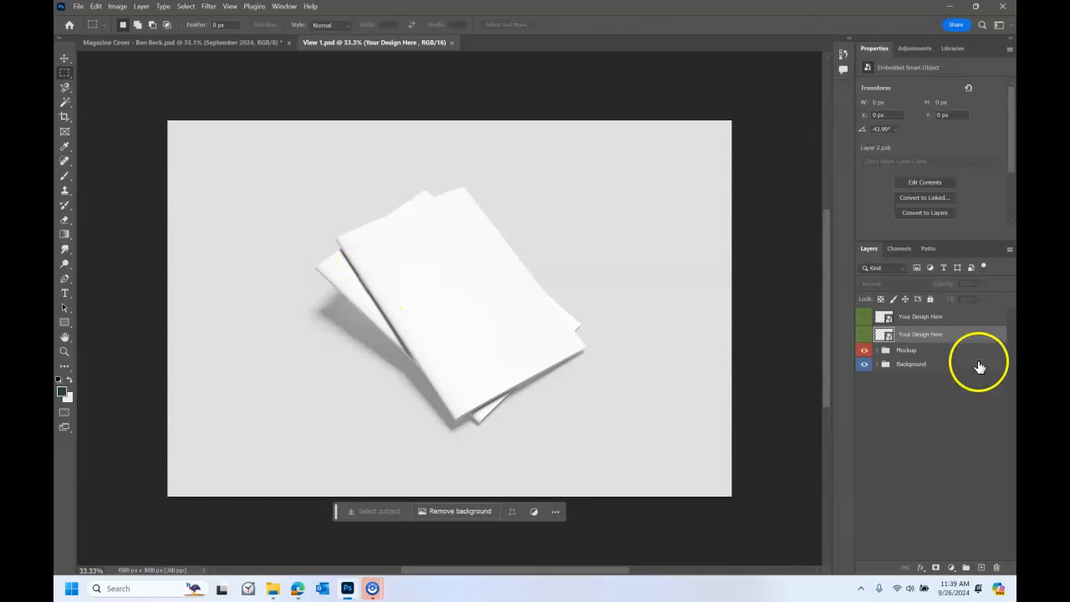
pyautogui.click(937, 318)
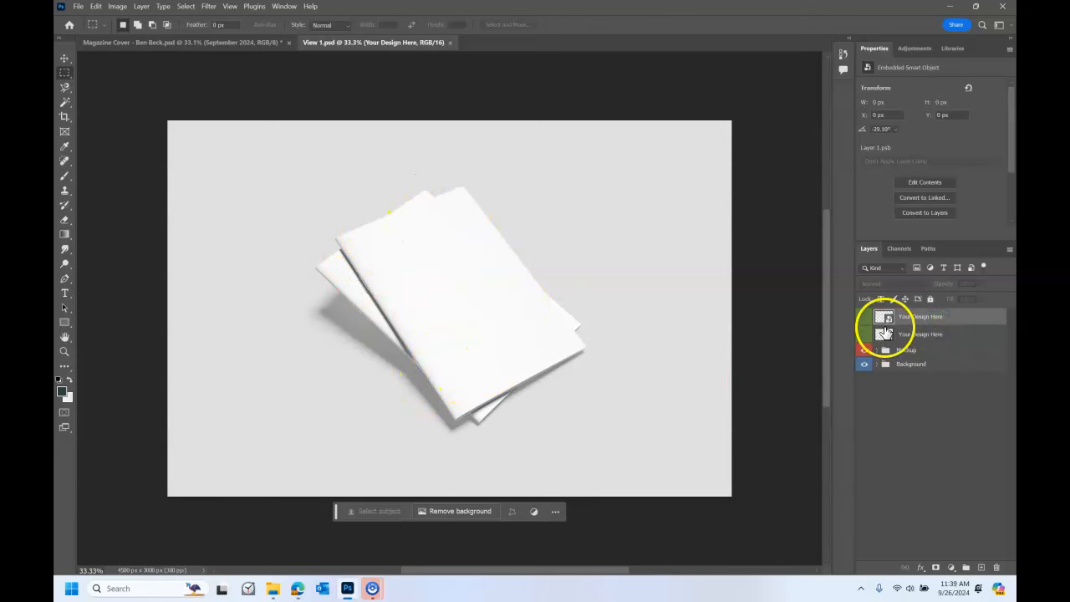
pyautogui.doubleClick(883, 319)
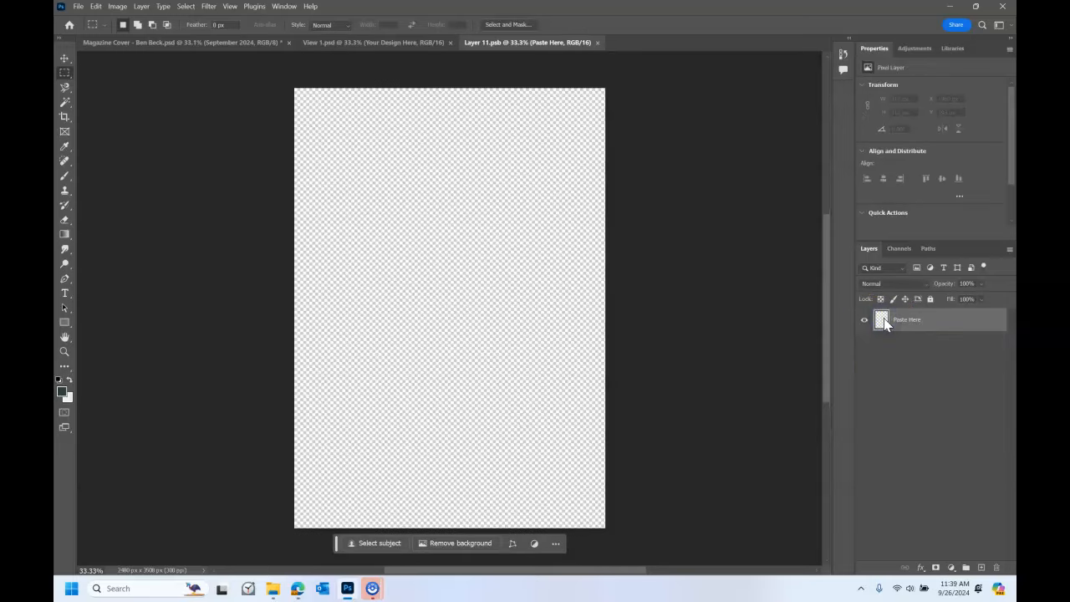
pyautogui.click(343, 40)
pyautogui.click(882, 318)
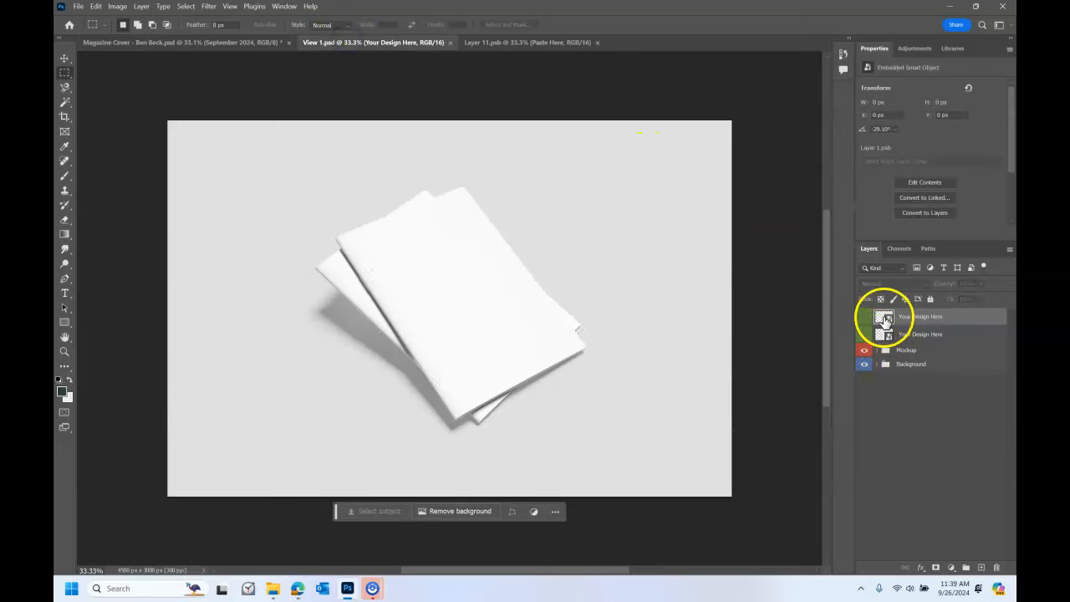
pyautogui.click(485, 46)
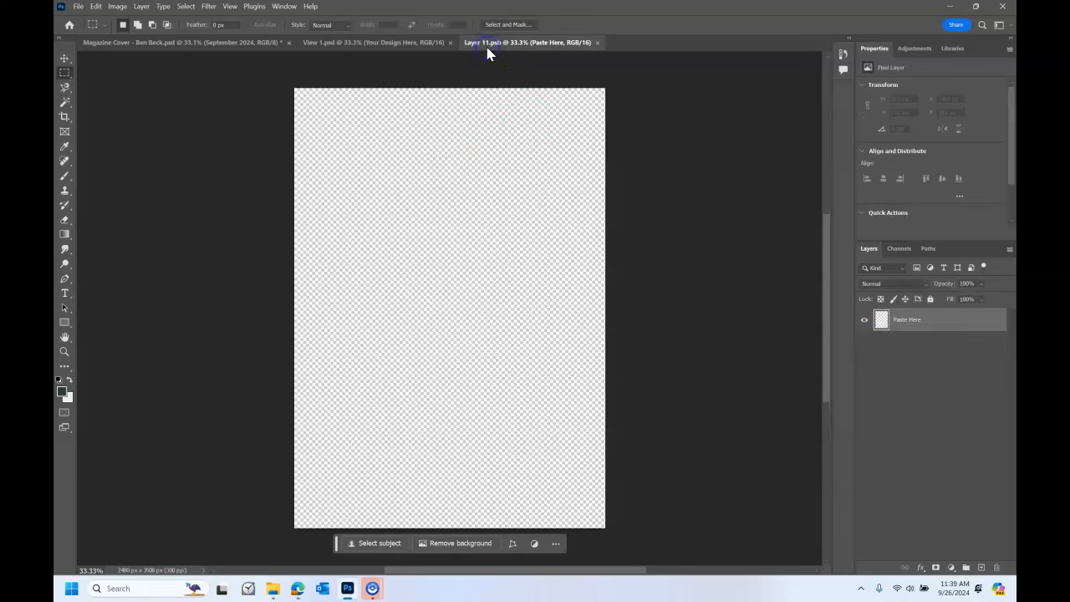
pyautogui.click(79, 7)
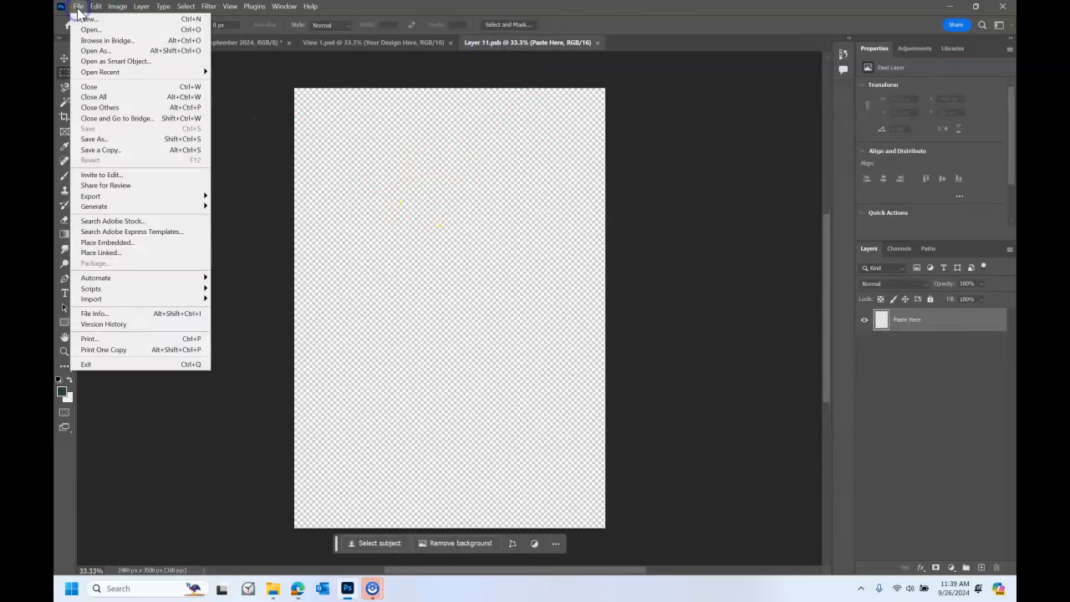
pyautogui.click(249, 209)
# Place Magazine-Cover.jpg from Downloads into the front magazine's open smart object at full canvas size, and save and close it
pyautogui.click(273, 587)
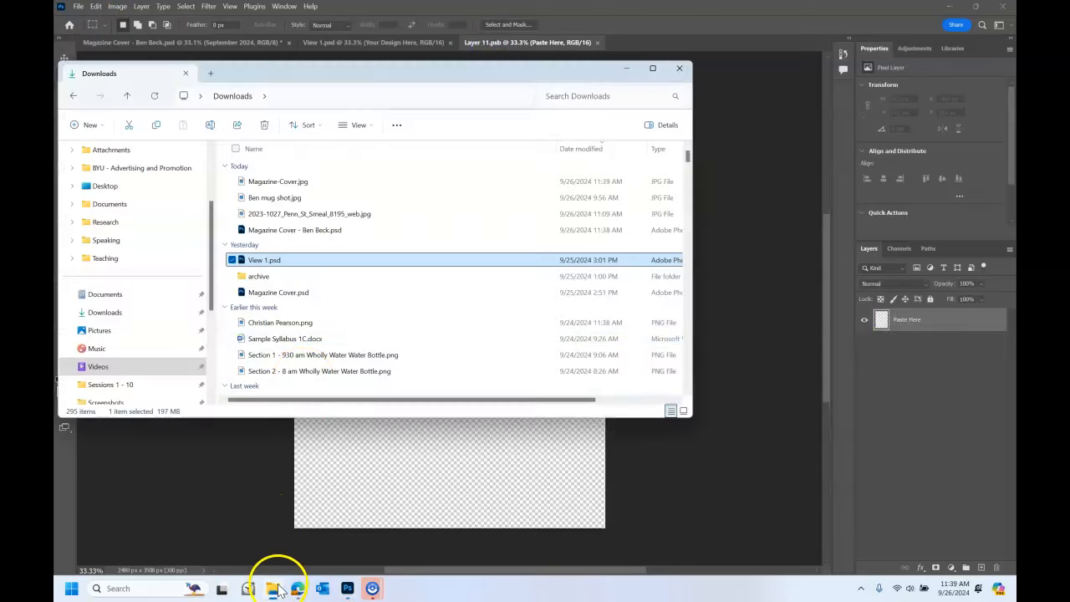
pyautogui.moveTo(300, 181); pyautogui.dragTo(472, 469)
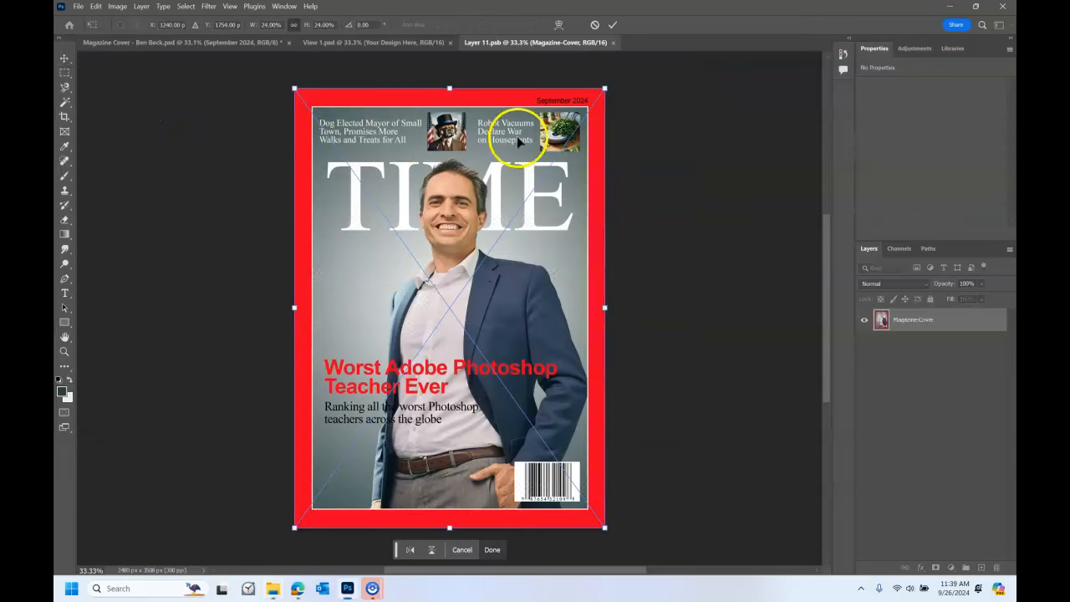
pyautogui.click(612, 24)
pyautogui.click(78, 6)
pyautogui.click(109, 136)
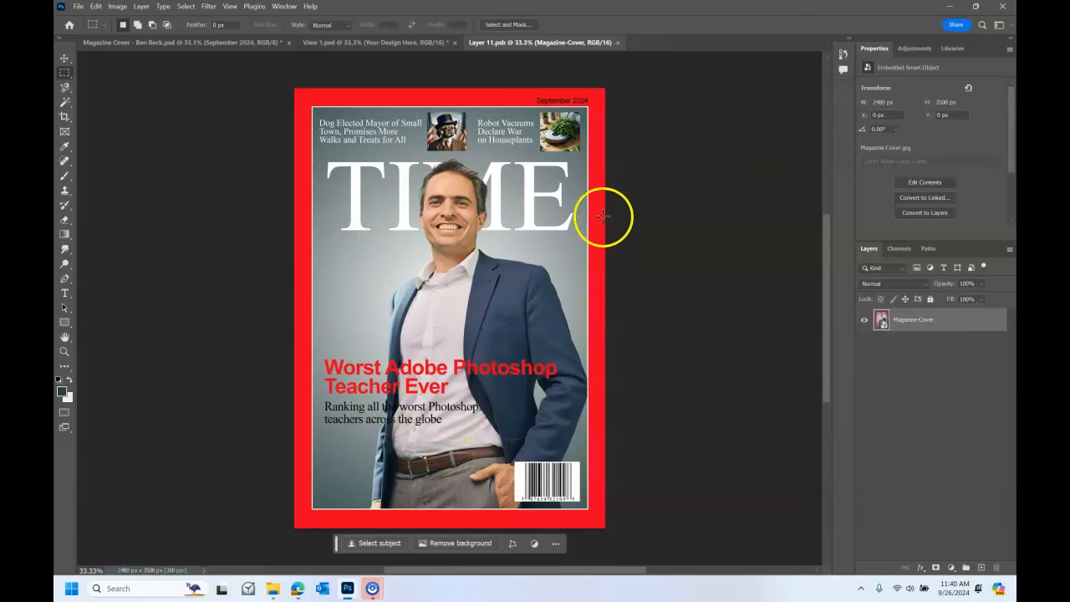
pyautogui.click(407, 43)
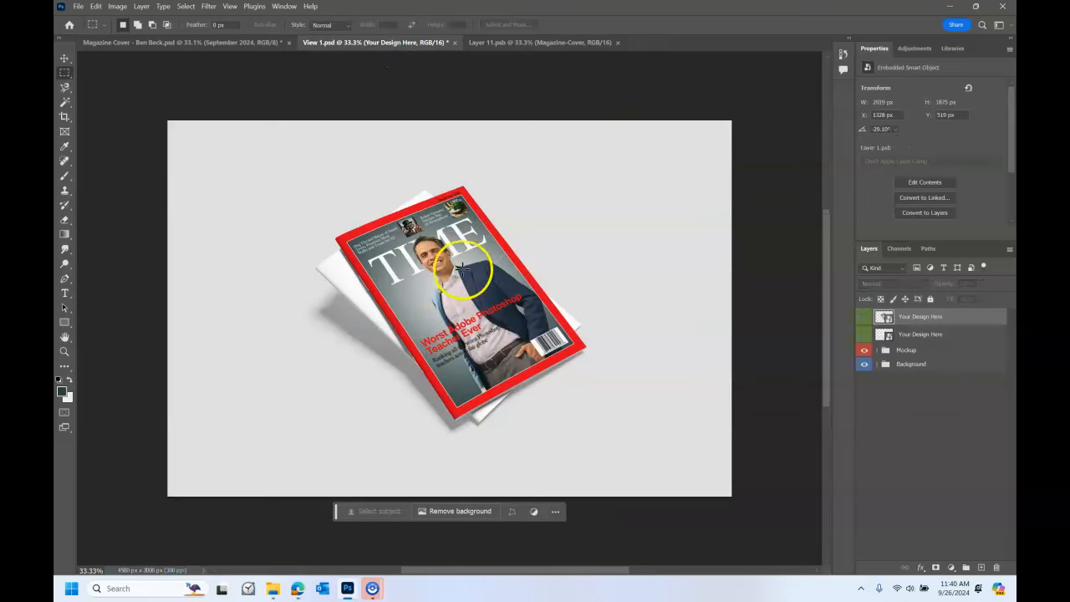
pyautogui.click(615, 42)
# Place Magazine-Cover.jpg into the lower "Your Design Here" smart object for the back magazine, and save and close it
pyautogui.doubleClick(884, 318)
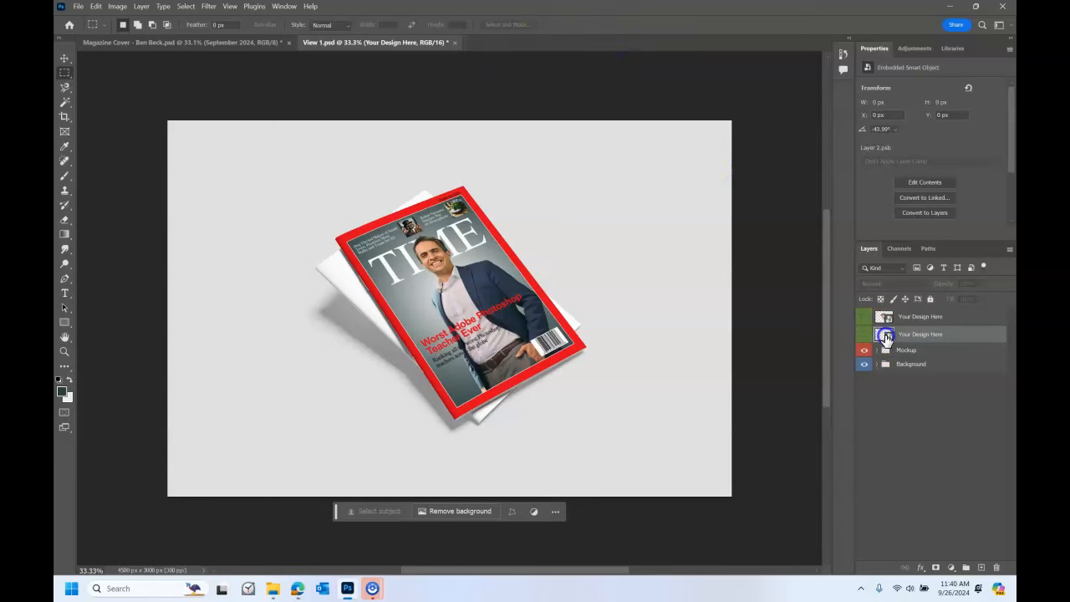
pyautogui.click(273, 588)
pyautogui.moveTo(299, 177); pyautogui.dragTo(440, 472)
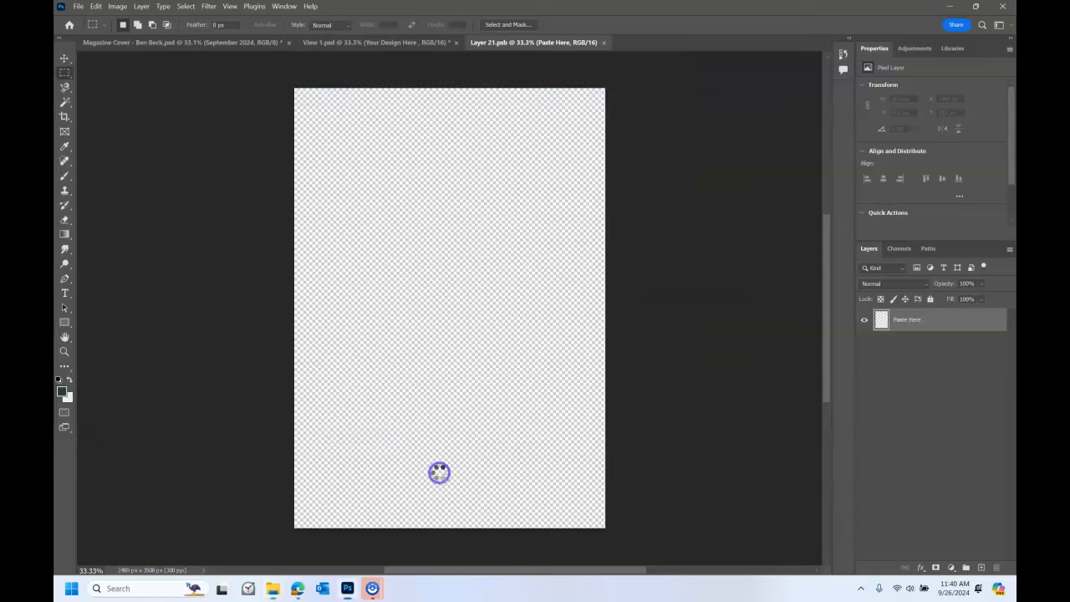
pyautogui.click(615, 25)
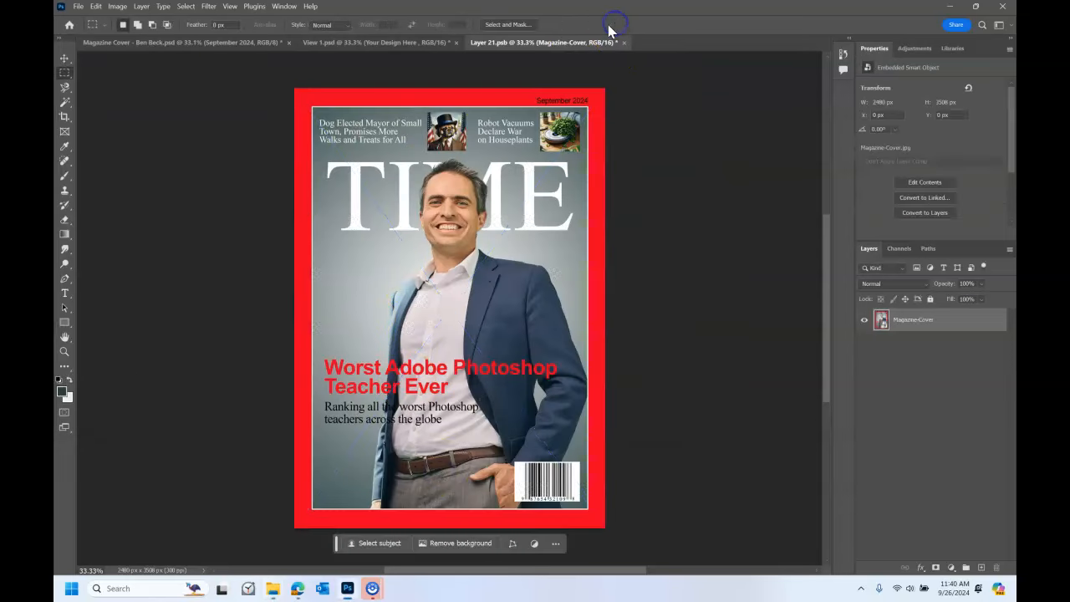
pyautogui.click(79, 7)
pyautogui.click(100, 136)
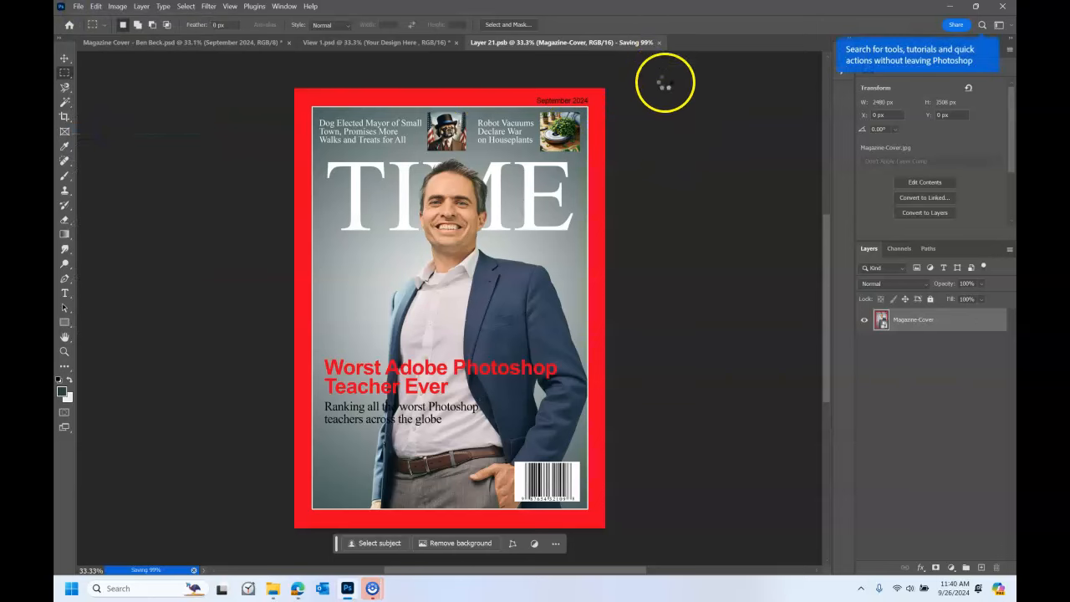
pyautogui.click(620, 42)
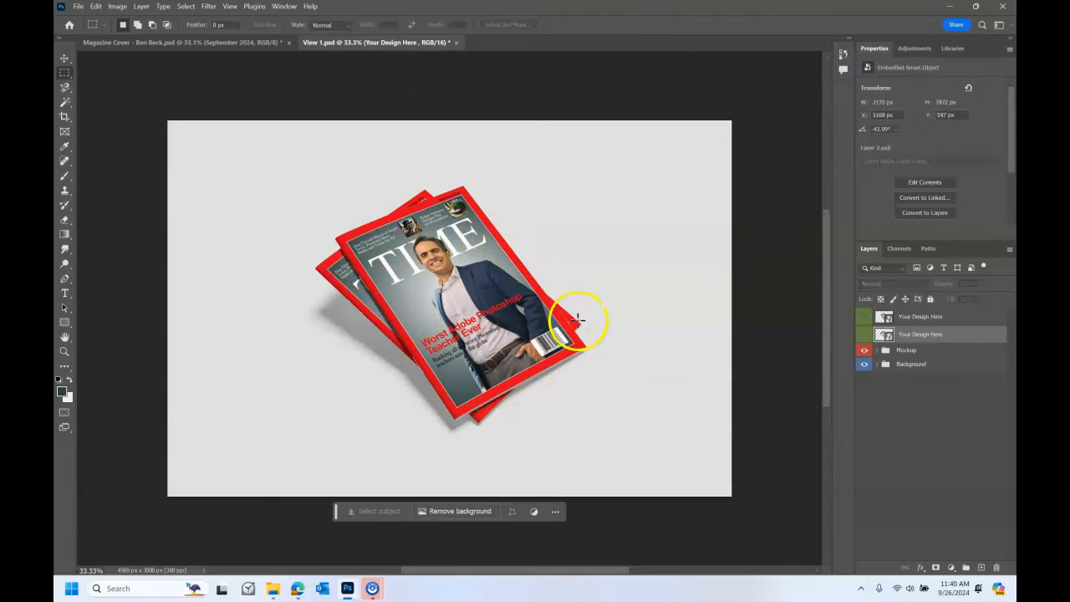
# Save the View 1.psd mockup with both magazine covers filled in
pyautogui.click(79, 7)
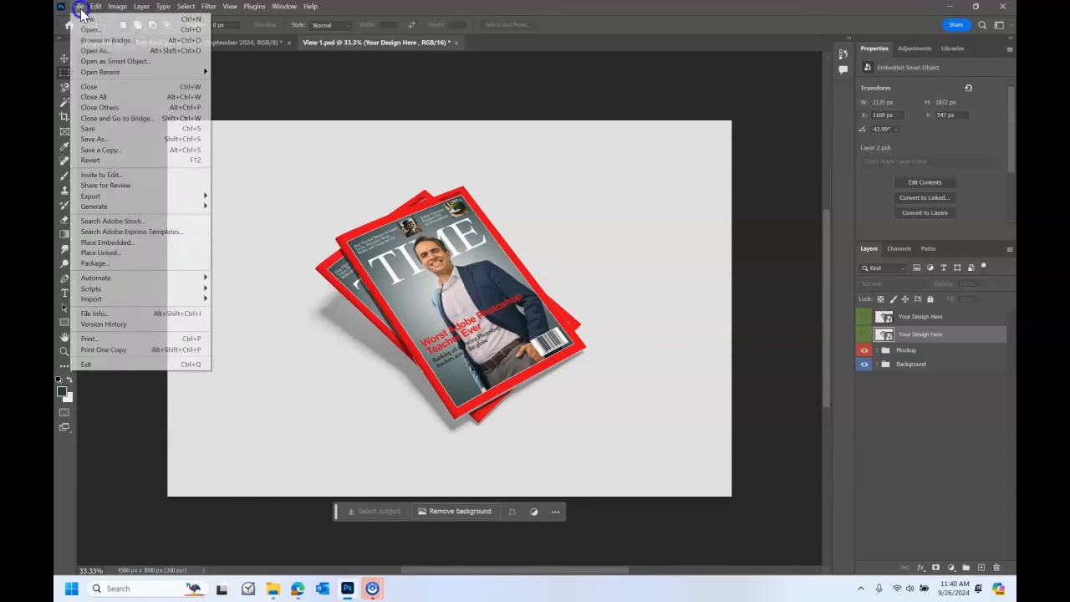
pyautogui.click(117, 128)
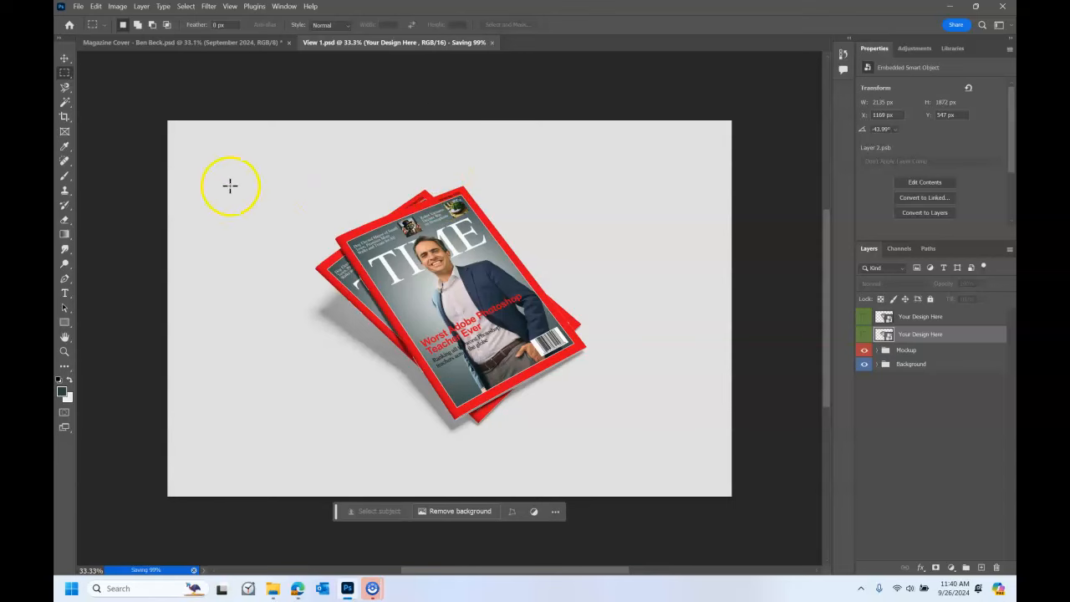
# Crop the View 1.psd mockup to a full-width band about 2240 px tall around the two magazines
pyautogui.moveTo(169, 170); pyautogui.dragTo(749, 449)
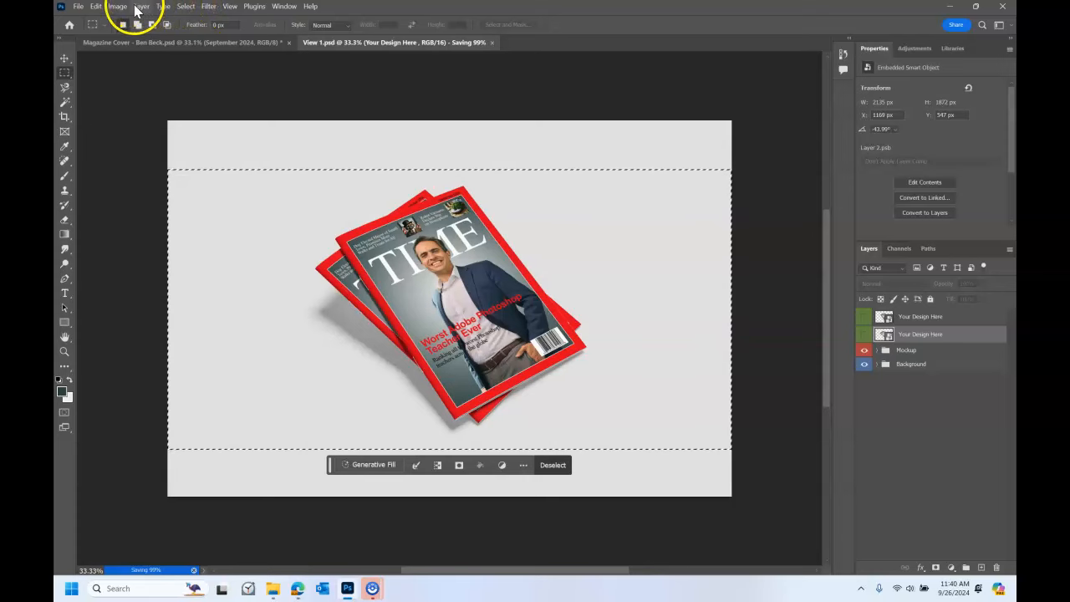
pyautogui.click(116, 7)
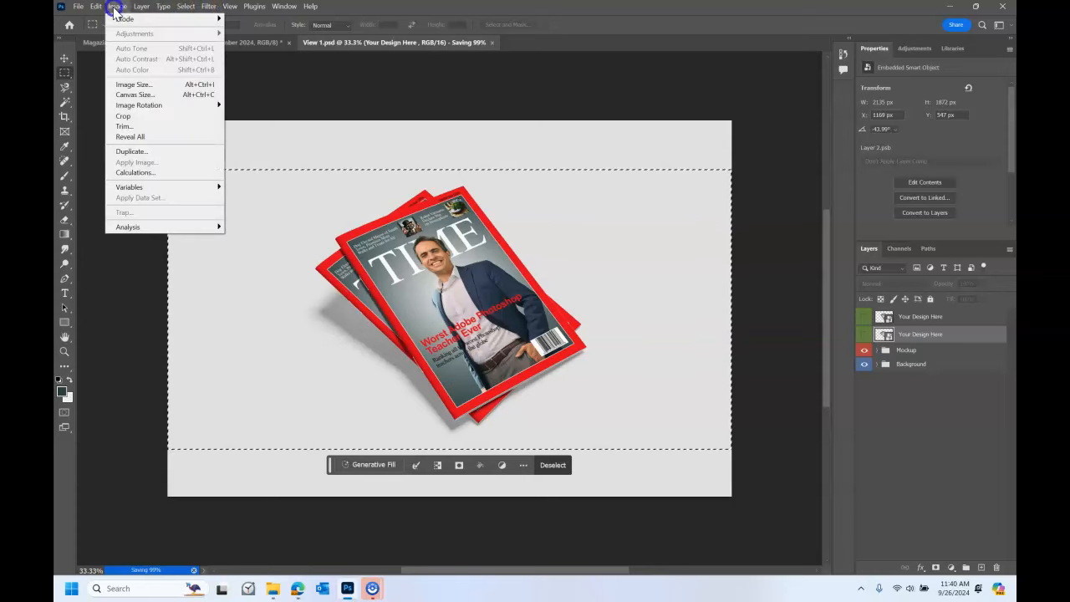
pyautogui.click(137, 120)
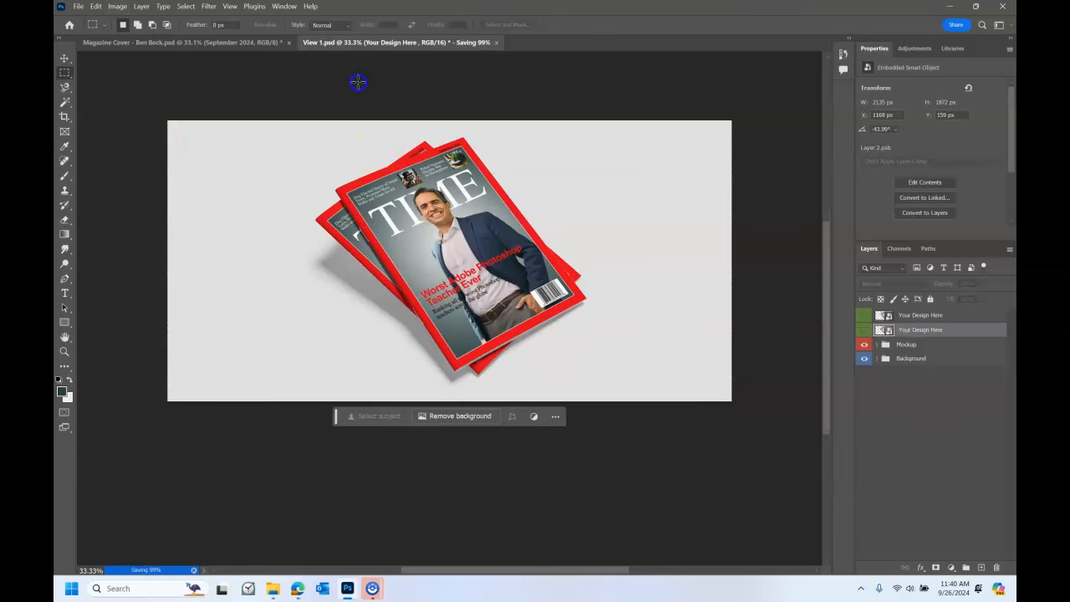
# Set up a Save for Web export of the cropped mockup as a JPEG, 1200 px wide, at Very High quality
pyautogui.click(78, 6)
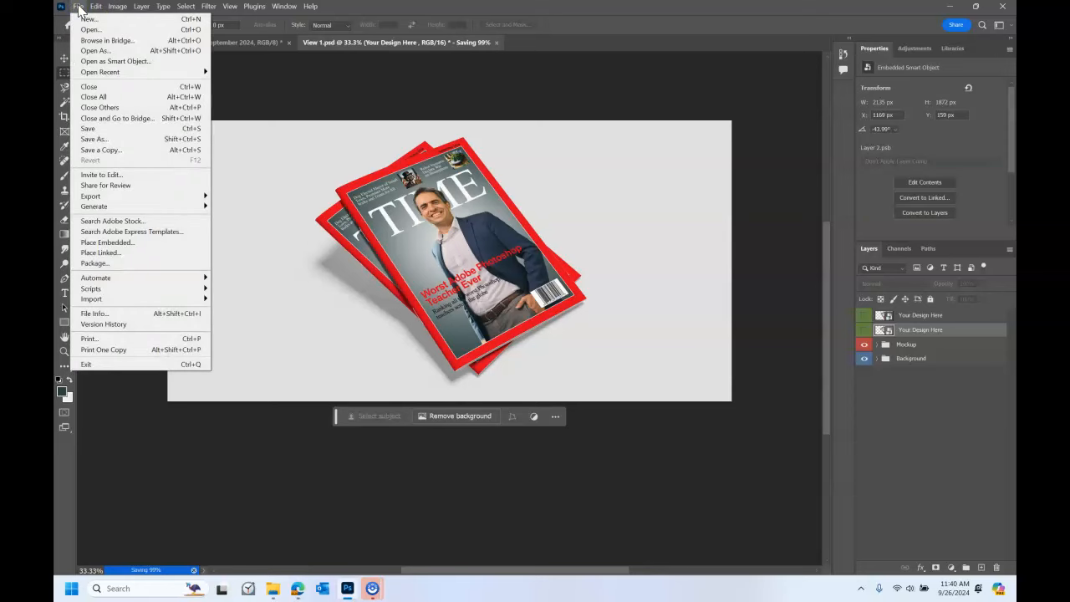
pyautogui.moveTo(163, 199)
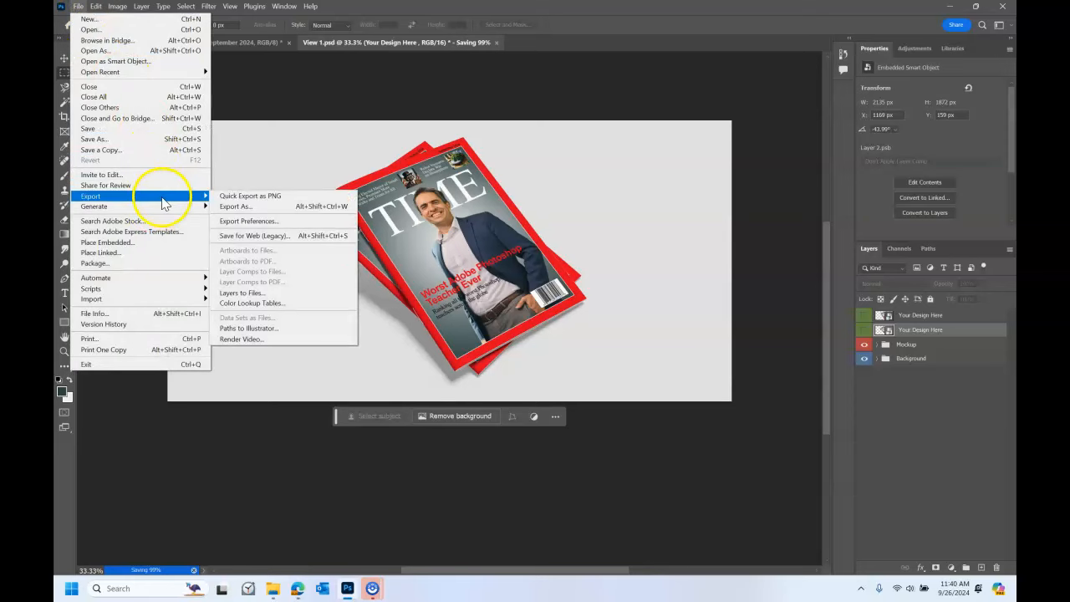
pyautogui.click(255, 235)
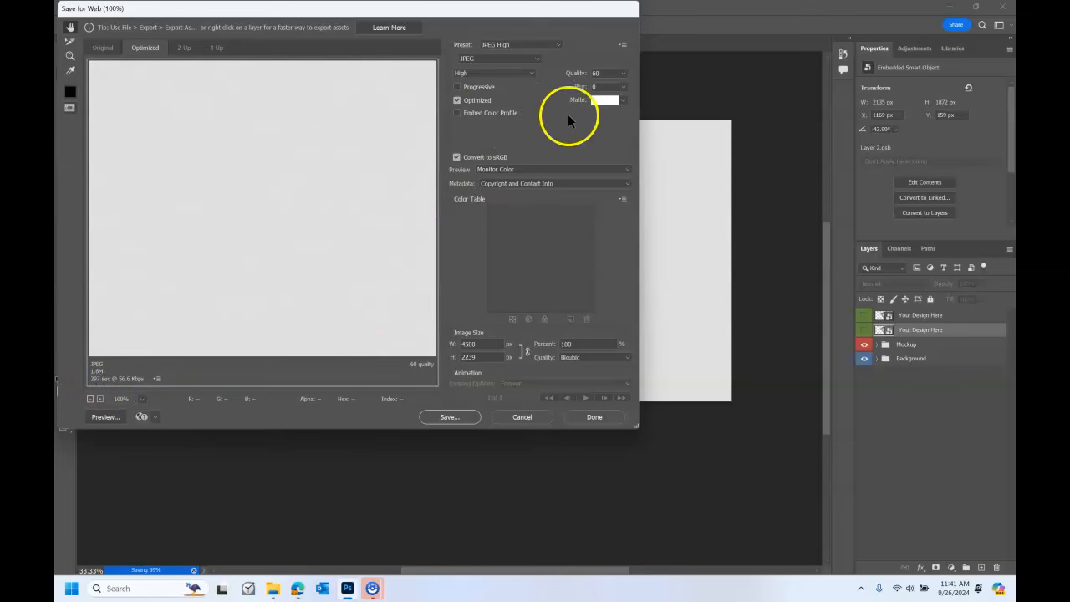
pyautogui.click(482, 345)
pyautogui.click(489, 345)
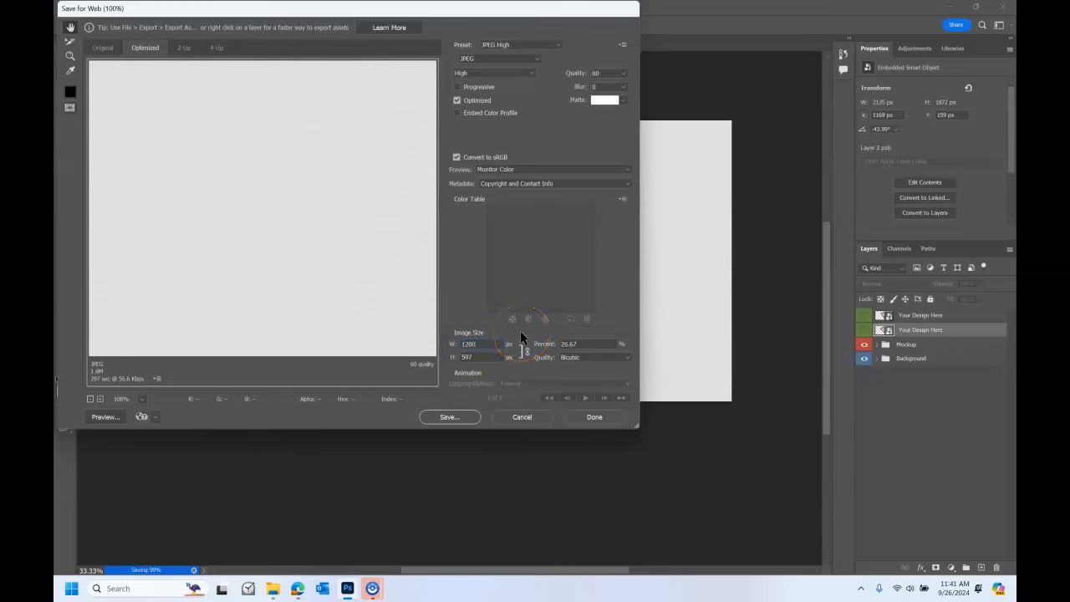
pyautogui.press('Tab')
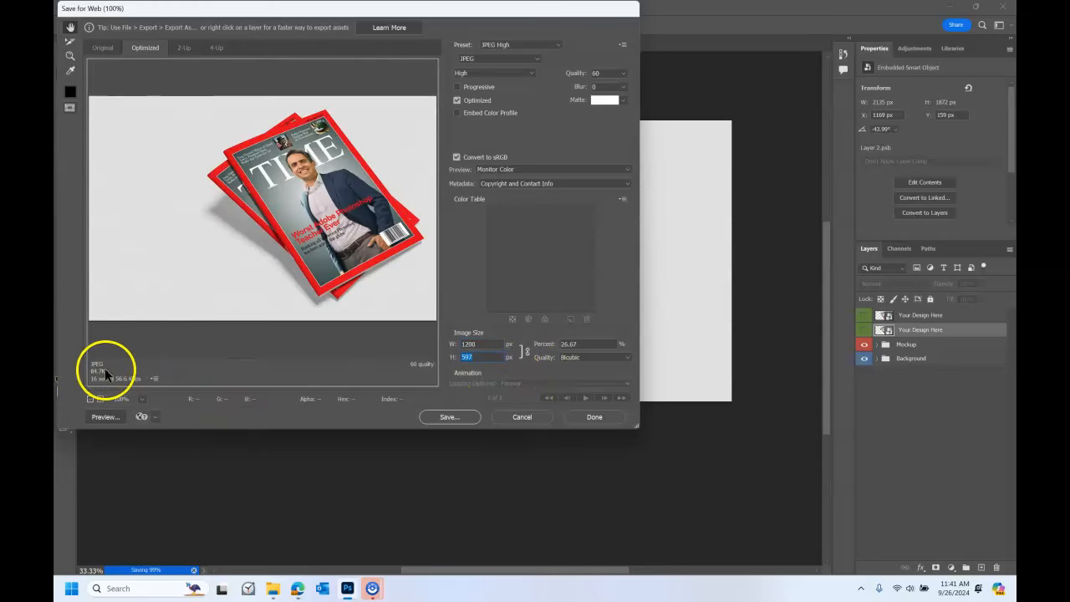
pyautogui.click(536, 59)
pyautogui.click(536, 60)
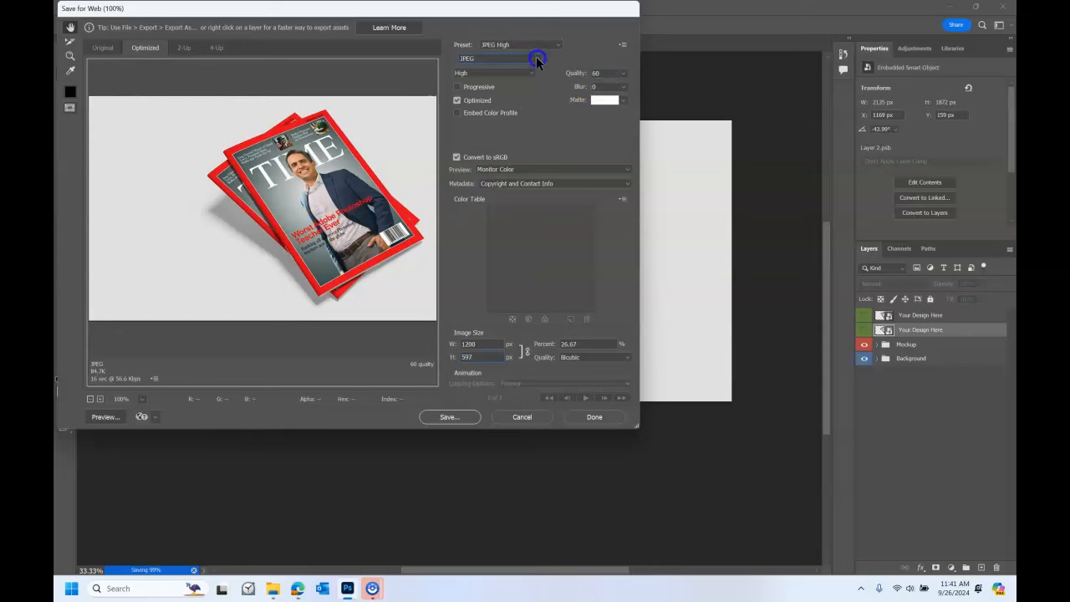
pyautogui.click(534, 73)
pyautogui.click(507, 96)
# Save the optimized JPEG to Downloads under the file name Magazine Mockup
pyautogui.click(449, 416)
pyautogui.click(191, 228)
pyautogui.moveTo(192, 228); pyautogui.dragTo(165, 232)
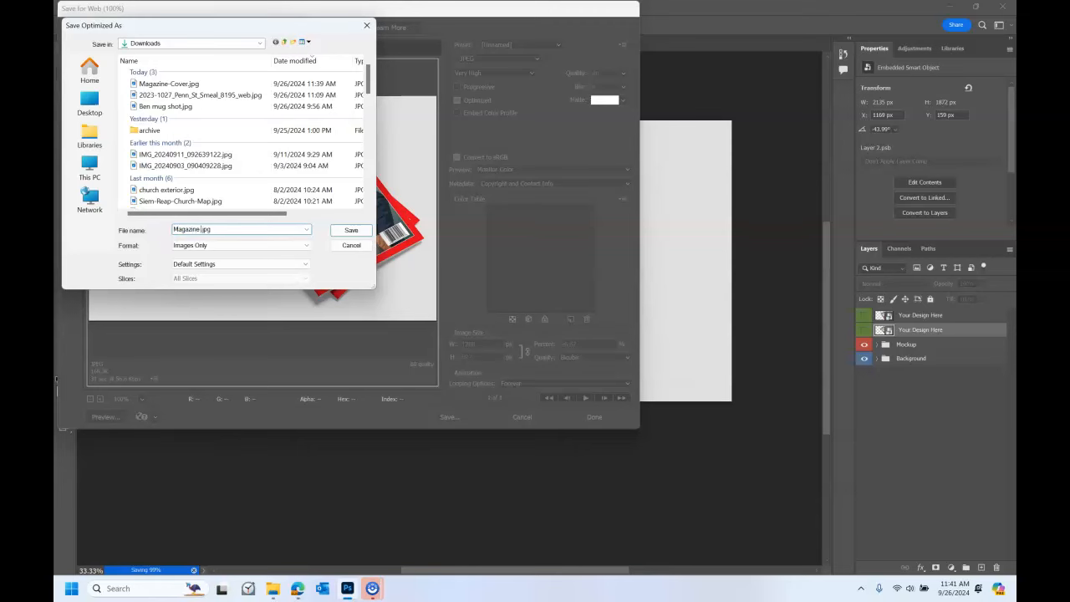
pyautogui.write('Magazine Mockup')
pyautogui.press('Return')
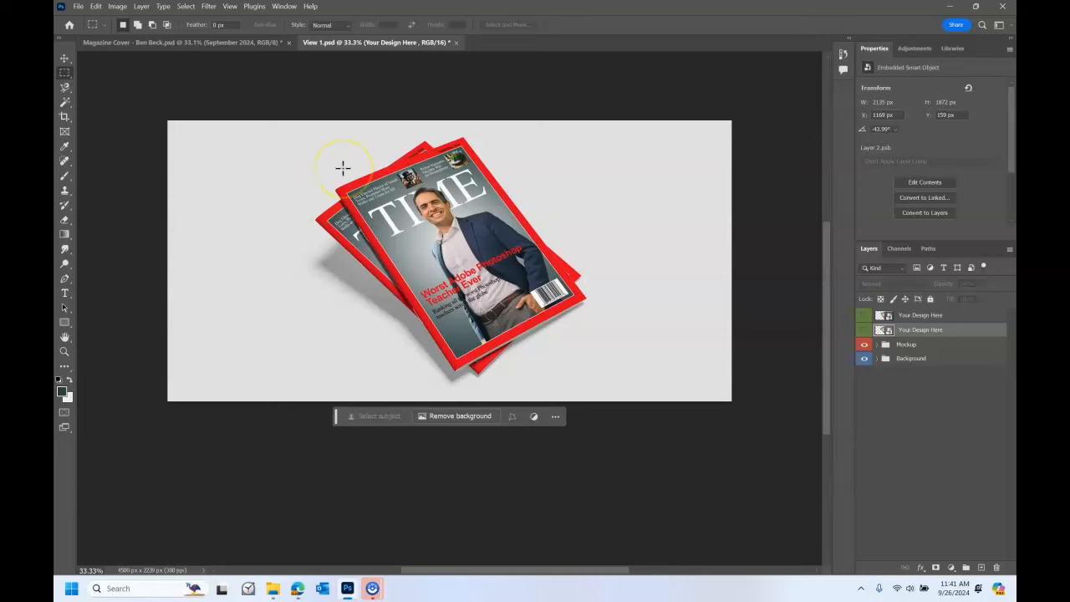
pyautogui.click(209, 56)
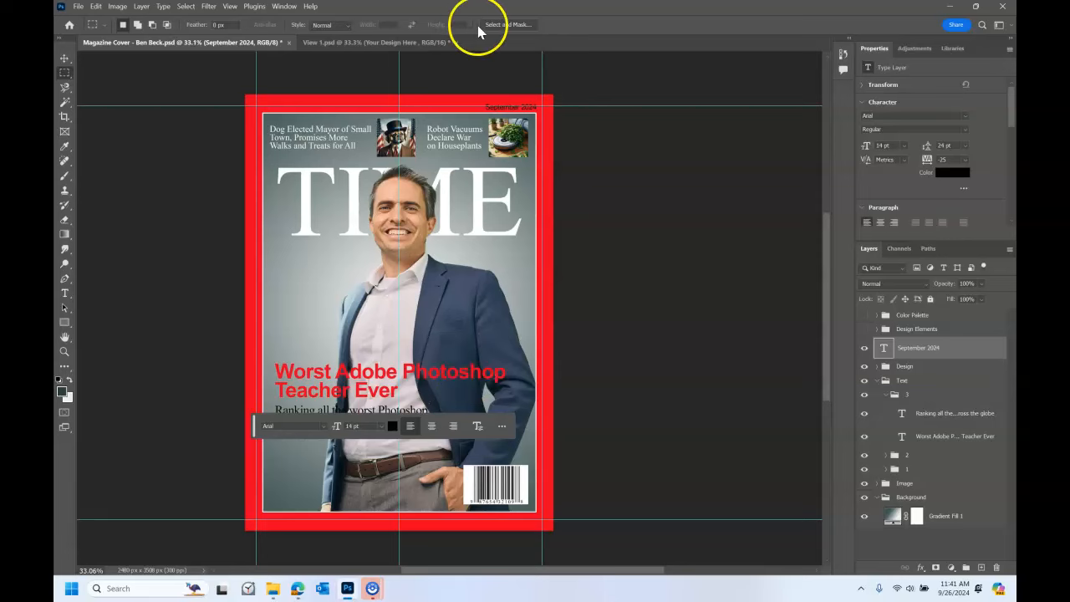
pyautogui.click(422, 43)
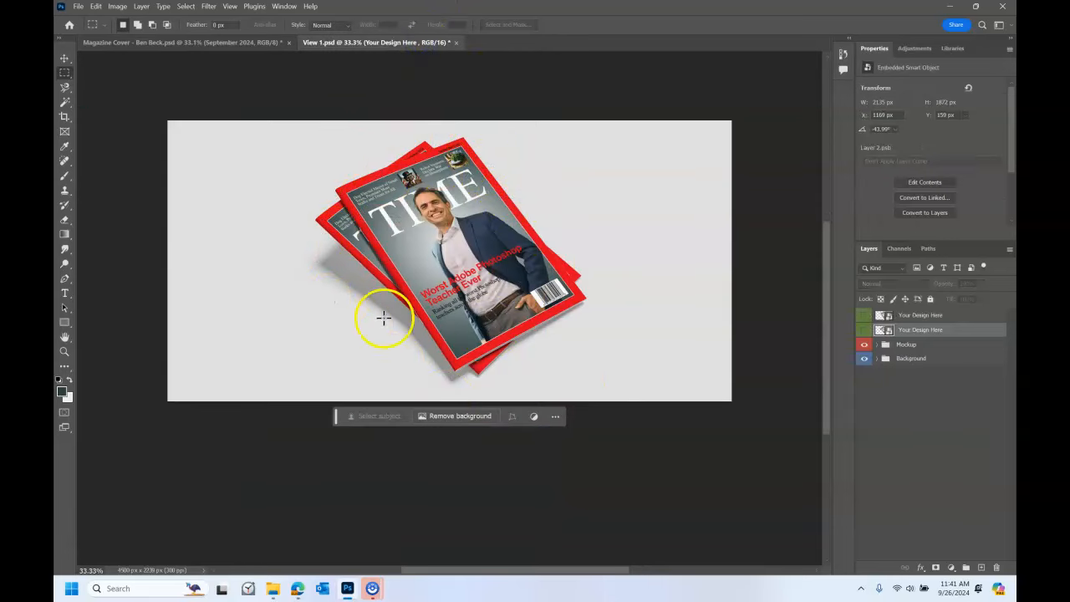